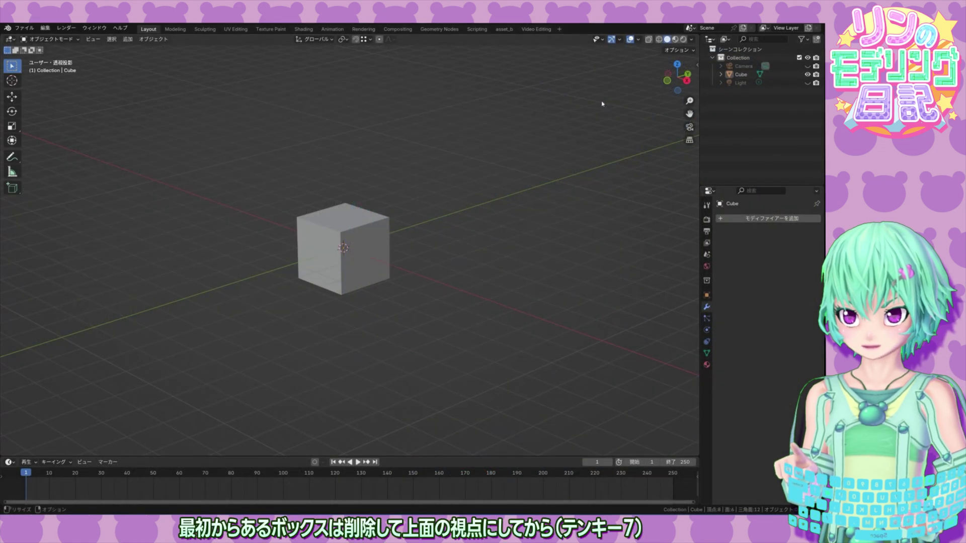
Step: Delete the default cube, then add the tire tread pattern as a reference image in the top view
{"action": "left_click", "coordinate": [360, 212]}
{"action": "key", "text": "Delete"}
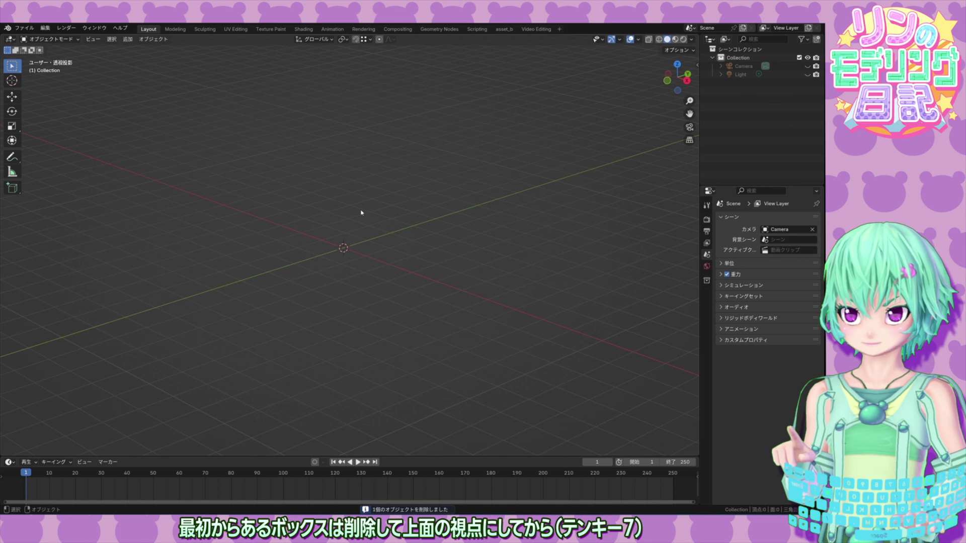
{"action": "key", "text": "KP_7"}
{"action": "left_click", "coordinate": [128, 39]}
{"action": "mouse_move", "coordinate": [151, 139]}
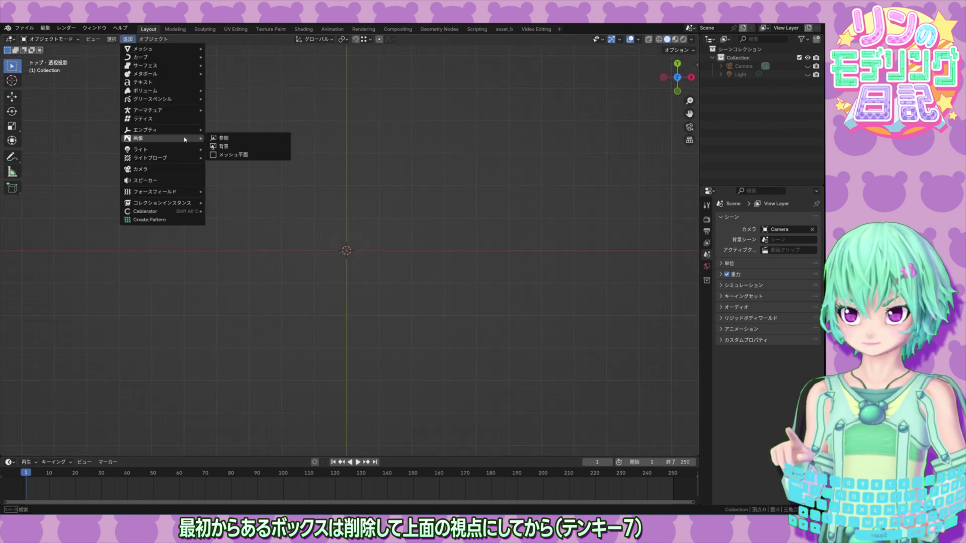
{"action": "left_click", "coordinate": [237, 138]}
{"action": "left_click", "coordinate": [439, 223]}
{"action": "left_click", "coordinate": [503, 354]}
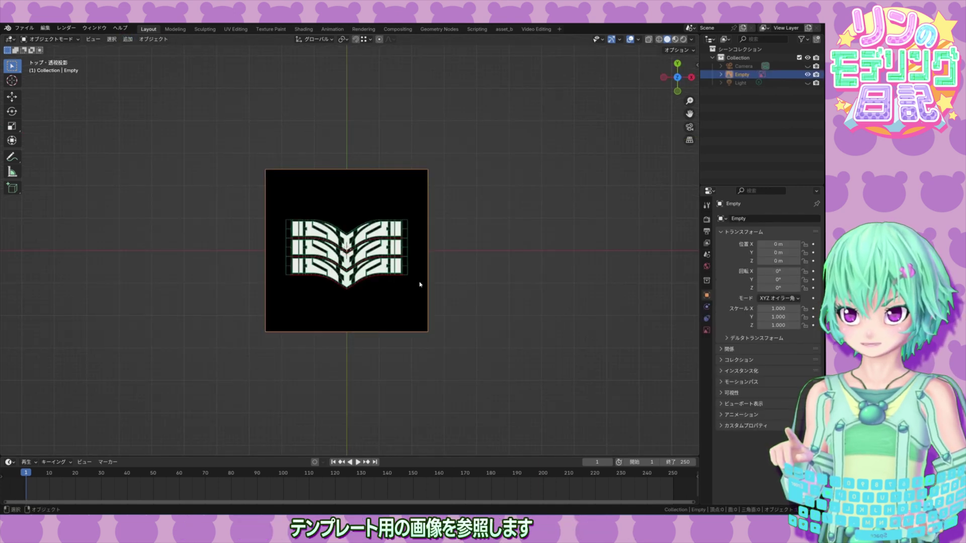
Step: Set the reference image's size to 1 m
{"action": "left_click", "coordinate": [707, 331]}
{"action": "left_click", "coordinate": [782, 240]}
{"action": "type", "text": "1"}
{"action": "key", "text": "Return"}
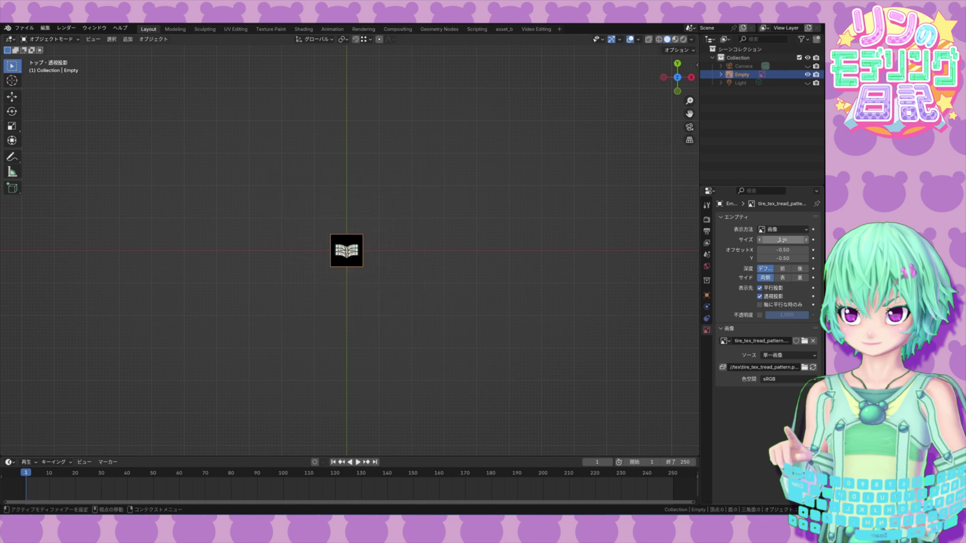
{"action": "scroll", "coordinate": [352, 246], "scroll_direction": "up", "scroll_amount": 9}
{"action": "scroll", "coordinate": [386, 269], "scroll_direction": "up", "scroll_amount": 3}
Step: Set the reference image's depth to front and enable its opacity at 0.1
{"action": "left_click", "coordinate": [782, 268]}
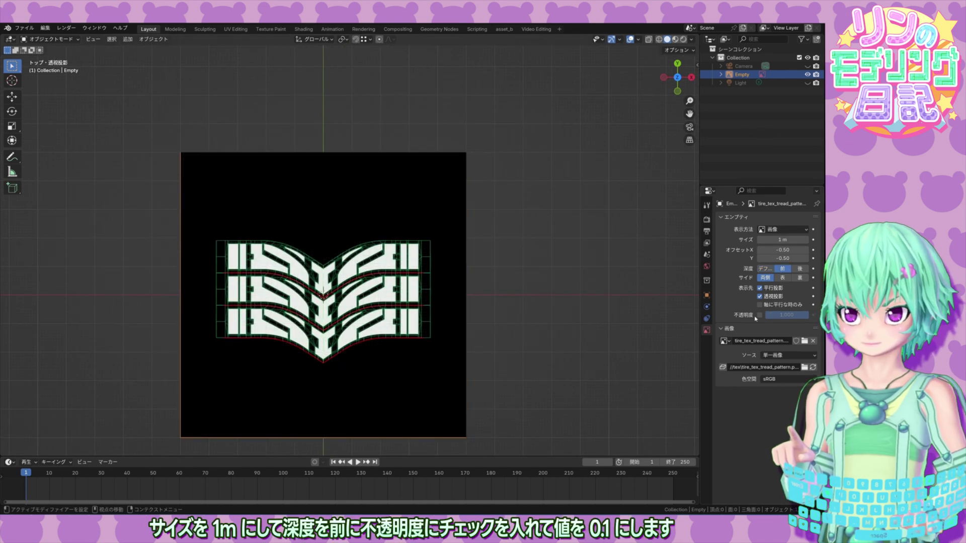
{"action": "type", "text": "0.1"}
{"action": "key", "text": "Return"}
{"action": "scroll", "coordinate": [334, 286], "scroll_direction": "up", "scroll_amount": 5}
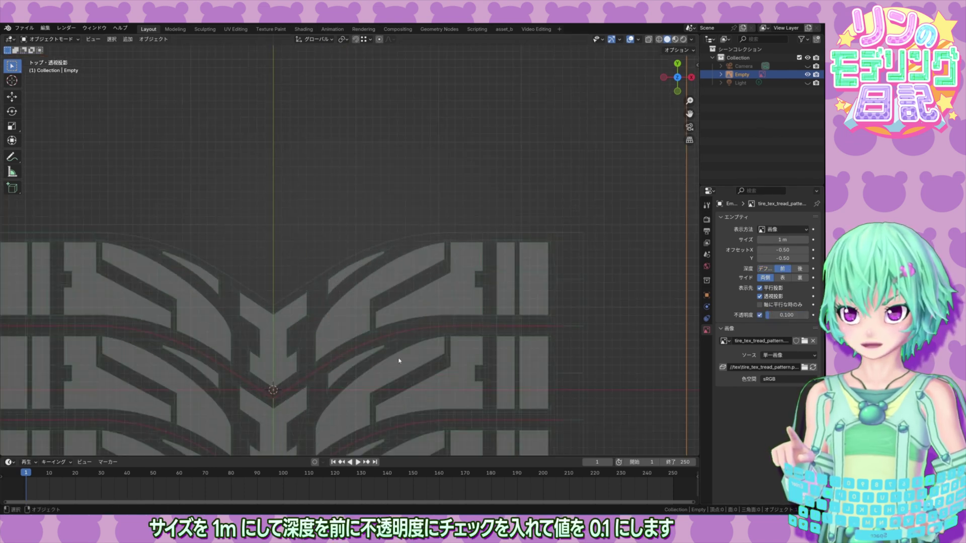
{"action": "scroll", "coordinate": [376, 320], "scroll_direction": "up", "scroll_amount": 5}
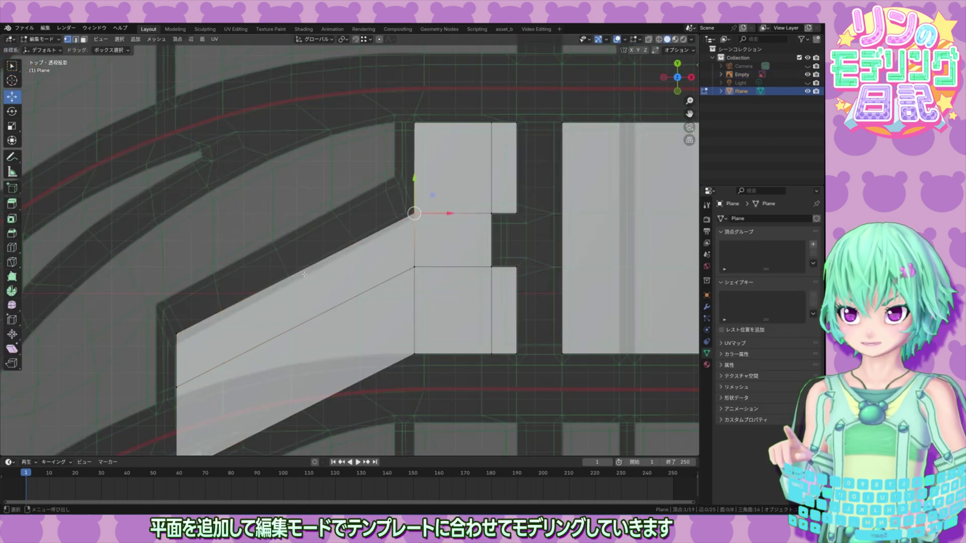
Step: Move the corner vertices of the block's slanted arm so its narrow left end matches the template
{"action": "left_click_drag", "start_coordinate": [414, 191], "coordinate": [414, 195]}
{"action": "middle_click_drag", "start_coordinate": [241, 312], "coordinate": [292, 247], "text": "shift"}
{"action": "left_click", "coordinate": [226, 269]}
{"action": "left_click_drag", "start_coordinate": [226, 241], "coordinate": [224, 304]}
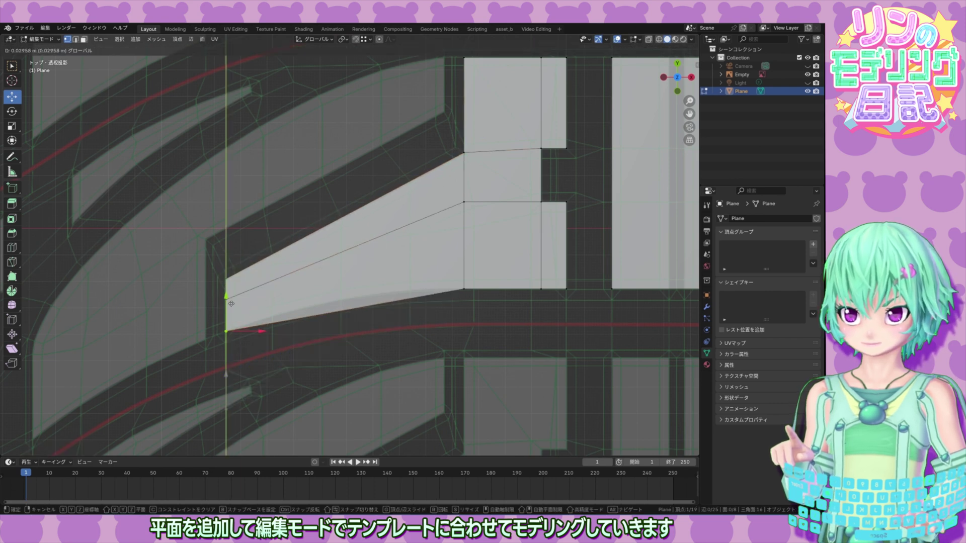
{"action": "scroll", "coordinate": [269, 291], "scroll_direction": "up", "scroll_amount": 1}
{"action": "scroll", "coordinate": [268, 290], "scroll_direction": "up", "scroll_amount": 1}
{"action": "middle_click_drag", "start_coordinate": [269, 291], "coordinate": [320, 289], "text": "shift"}
{"action": "left_click", "coordinate": [235, 322], "text": "alt"}
{"action": "left_click_drag", "start_coordinate": [267, 324], "coordinate": [268, 323]}
Step: Add three loop cuts across the slanted arm, spaced along its length
{"action": "middle_click_drag", "start_coordinate": [462, 234], "coordinate": [384, 270], "text": "shift"}
{"action": "left_click", "coordinate": [12, 247]}
{"action": "left_click_drag", "start_coordinate": [343, 265], "coordinate": [337, 271]}
{"action": "left_click_drag", "start_coordinate": [406, 236], "coordinate": [416, 232]}
{"action": "left_click_drag", "start_coordinate": [217, 319], "coordinate": [211, 317]}
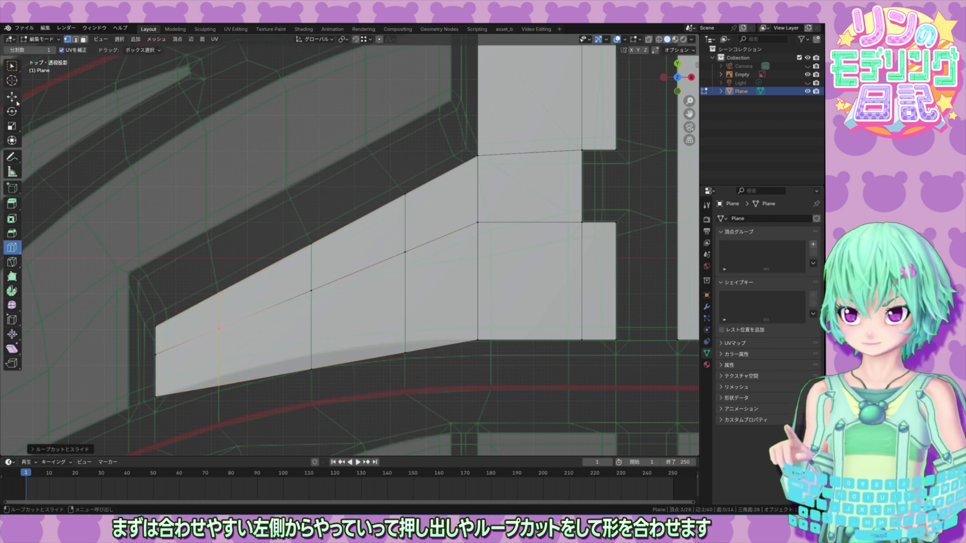
Step: Raise the three new vertices on the slanted arm's lower edge to follow the template's curve
{"action": "left_click", "coordinate": [12, 96]}
{"action": "left_click", "coordinate": [218, 385]}
{"action": "left_click_drag", "start_coordinate": [221, 366], "coordinate": [222, 357]}
{"action": "left_click", "coordinate": [312, 369]}
{"action": "left_click_drag", "start_coordinate": [314, 348], "coordinate": [314, 333]}
{"action": "left_click", "coordinate": [405, 353]}
{"action": "left_click_drag", "start_coordinate": [408, 329], "coordinate": [409, 318]}
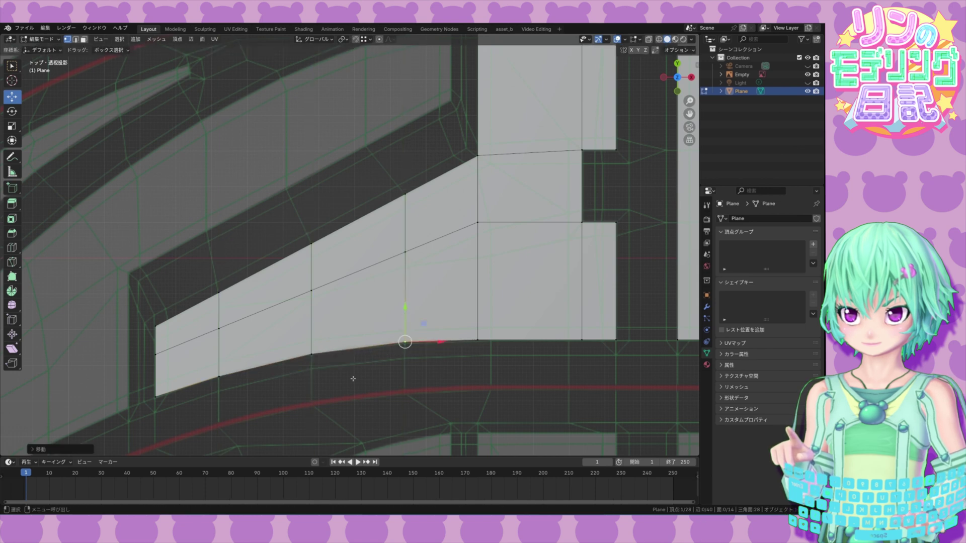
Step: Duplicate the block's large upper face along X onto the neighbouring curved tread strip of the template
{"action": "middle_click_drag", "start_coordinate": [354, 379], "coordinate": [455, 385], "text": "shift"}
{"action": "scroll", "coordinate": [451, 142], "scroll_direction": "down", "scroll_amount": 2}
{"action": "middle_click_drag", "start_coordinate": [451, 142], "coordinate": [425, 198], "text": "shift"}
{"action": "key", "text": "3"}
{"action": "left_click", "coordinate": [532, 189]}
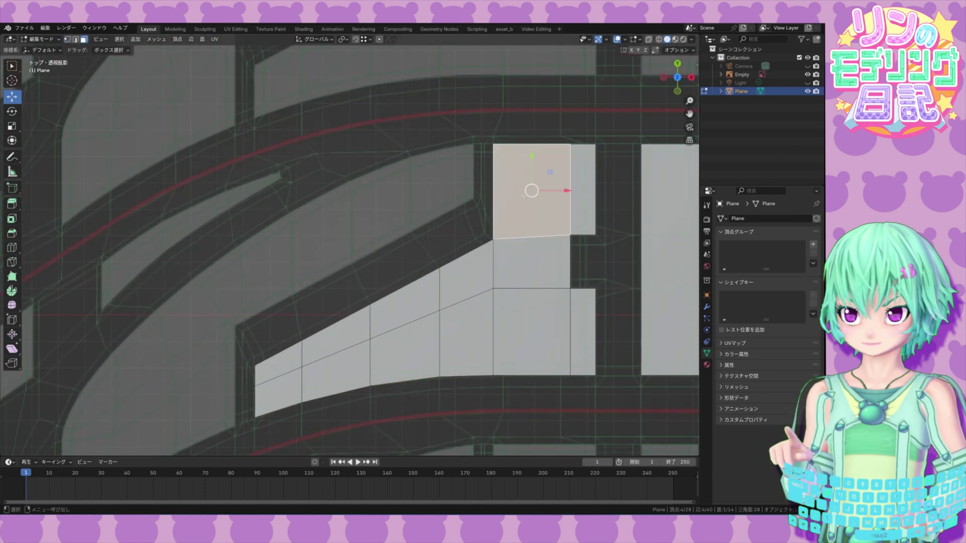
{"action": "key", "text": "shift+d"}
{"action": "key", "text": "x"}
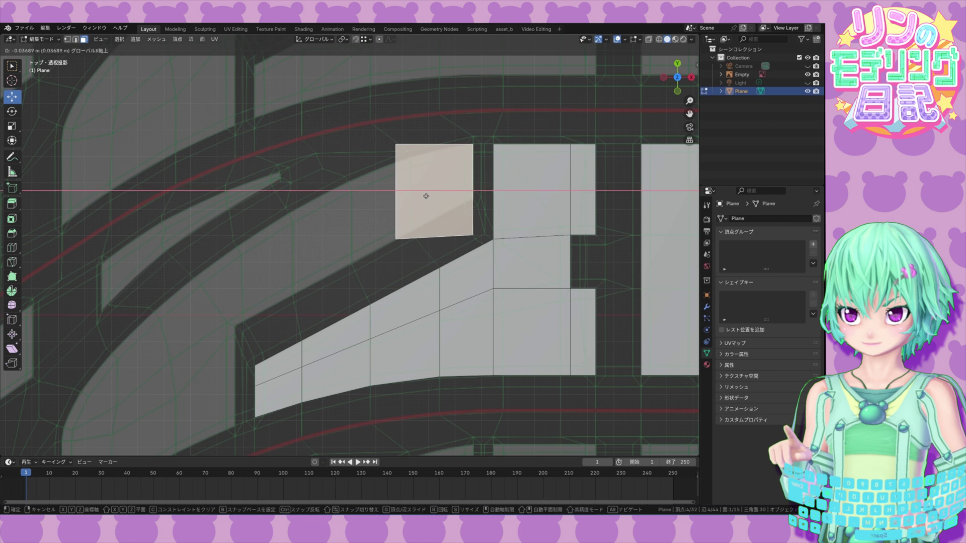
{"action": "left_click", "coordinate": [426, 196]}
Step: Reshape the duplicated face by moving its left corner vertices down along the outline of the curved strip
{"action": "key", "text": "1"}
{"action": "left_click", "coordinate": [395, 145]}
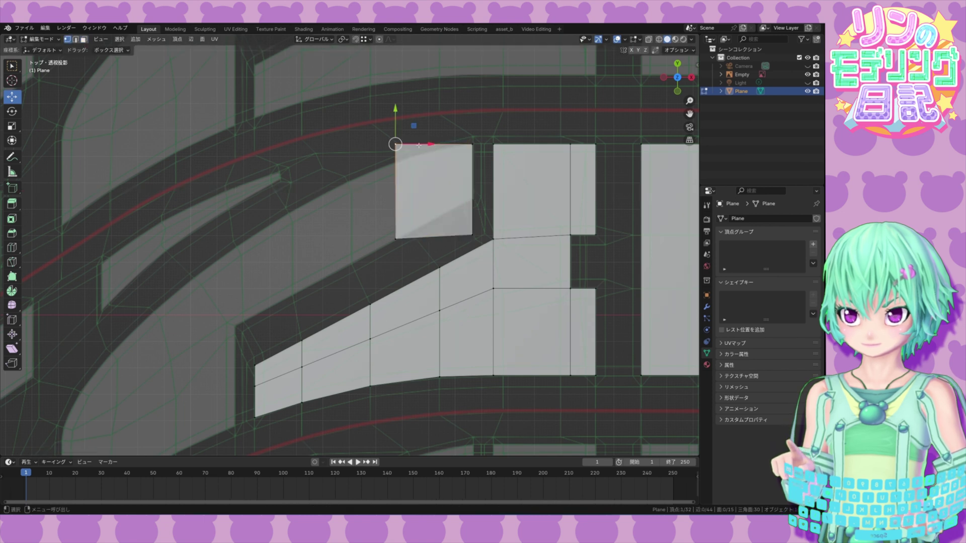
{"action": "left_click_drag", "start_coordinate": [413, 124], "coordinate": [428, 136]}
{"action": "left_click", "coordinate": [395, 239]}
{"action": "left_click_drag", "start_coordinate": [413, 221], "coordinate": [254, 308]}
{"action": "left_click", "coordinate": [410, 156]}
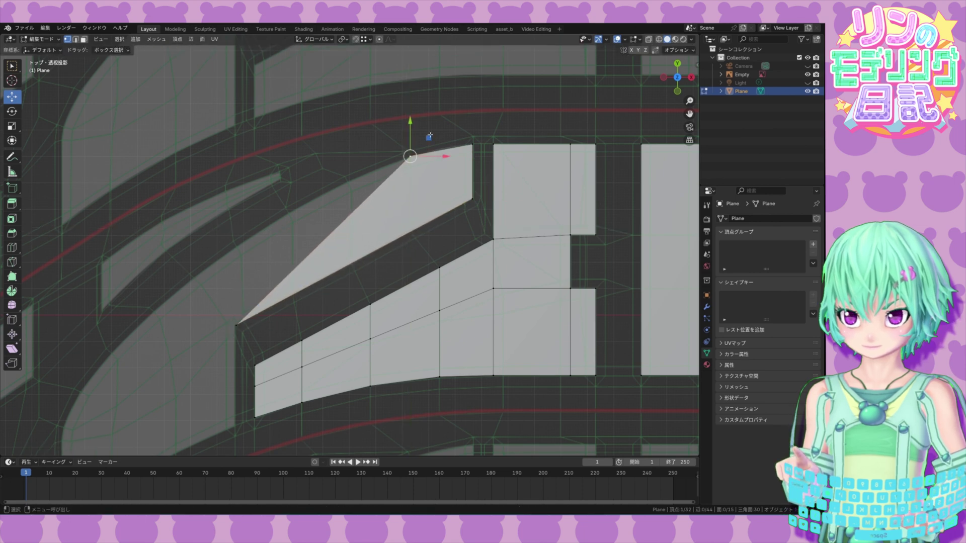
{"action": "left_click_drag", "start_coordinate": [428, 138], "coordinate": [251, 227]}
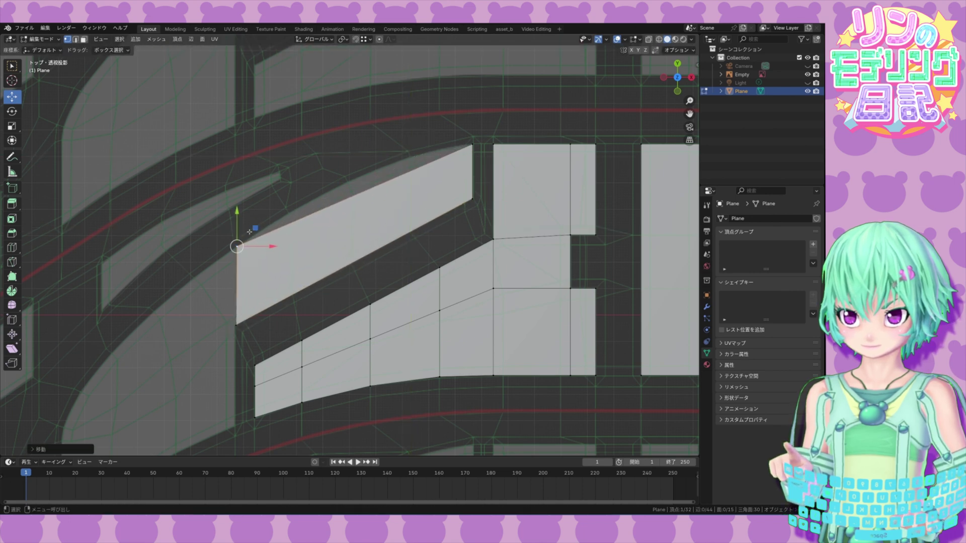
Step: Fine-tune the left edge of the curved strip's face so it lines up with the template's inner corner
{"action": "scroll", "coordinate": [302, 242], "scroll_direction": "up", "scroll_amount": 3}
{"action": "left_click", "coordinate": [292, 307], "text": "shift"}
{"action": "left_click_drag", "start_coordinate": [326, 247], "coordinate": [325, 246]}
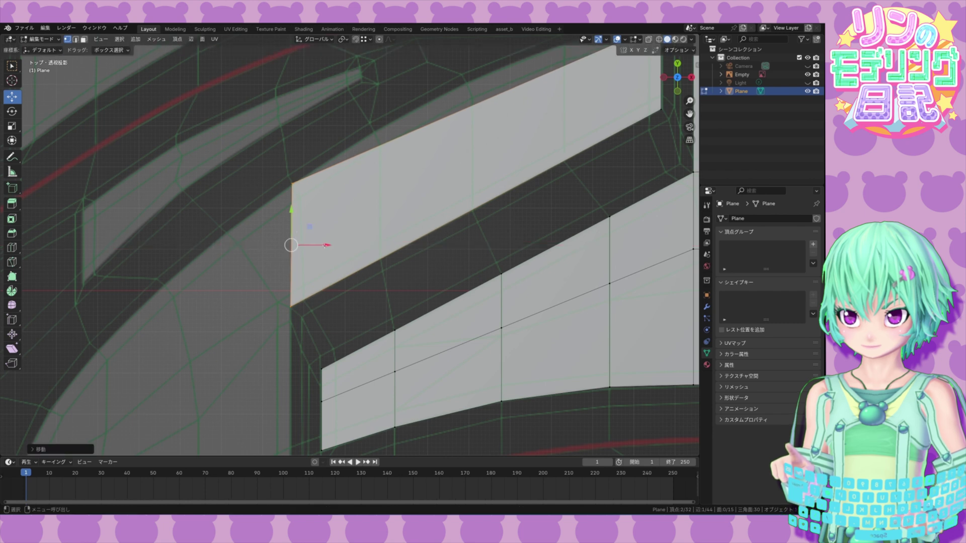
{"action": "left_click_drag", "start_coordinate": [292, 212], "coordinate": [292, 213]}
{"action": "middle_click_drag", "start_coordinate": [368, 169], "coordinate": [337, 223], "text": "shift"}
{"action": "scroll", "coordinate": [337, 223], "scroll_direction": "down", "scroll_amount": 1}
{"action": "left_click", "coordinate": [302, 219]}
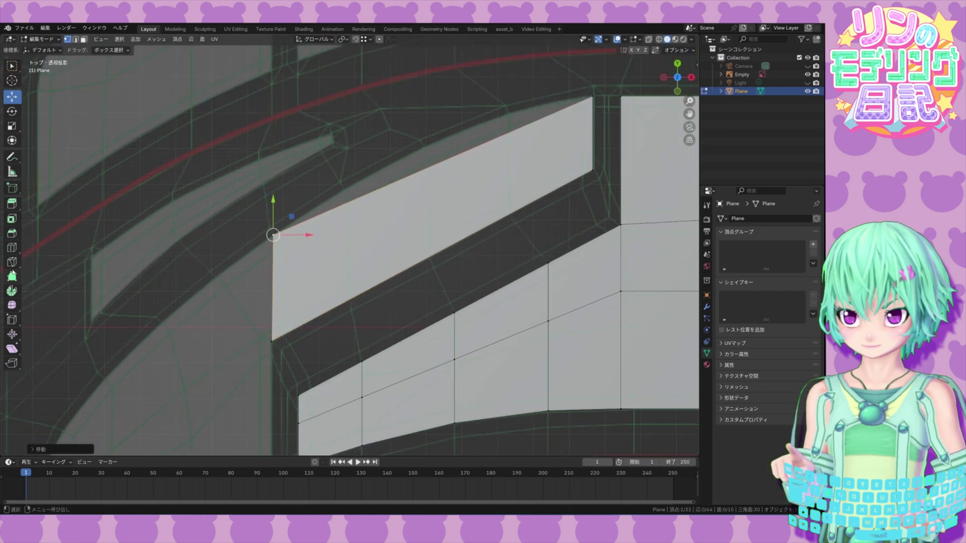
Step: Add three loop cuts across the curved strip's face
{"action": "left_click", "coordinate": [12, 247]}
{"action": "left_click", "coordinate": [306, 207]}
{"action": "left_click", "coordinate": [329, 208]}
{"action": "left_click", "coordinate": [524, 136]}
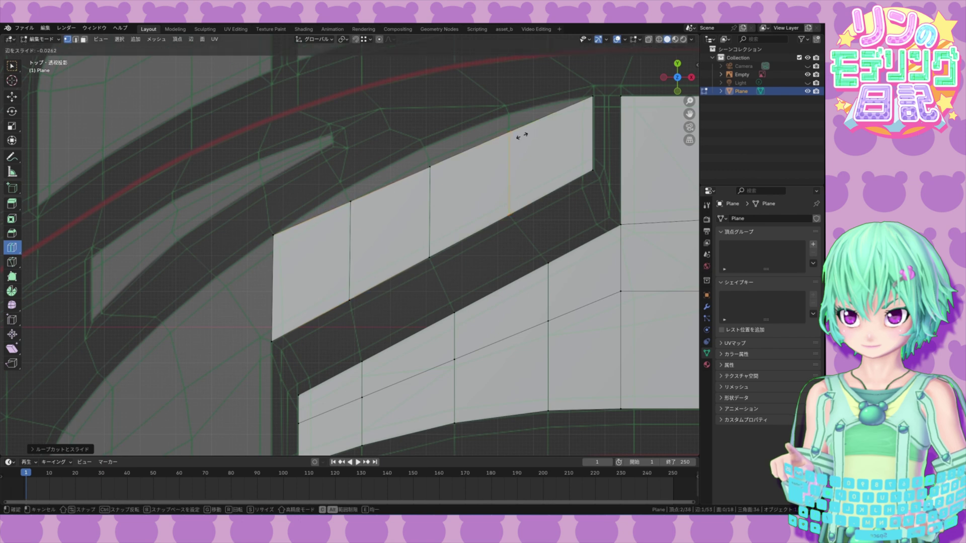
Step: Move the three new vertices on the curved strip's upper edge onto the template's arc
{"action": "left_click", "coordinate": [12, 97]}
{"action": "left_click", "coordinate": [511, 132]}
{"action": "left_click_drag", "start_coordinate": [530, 114], "coordinate": [528, 94]}
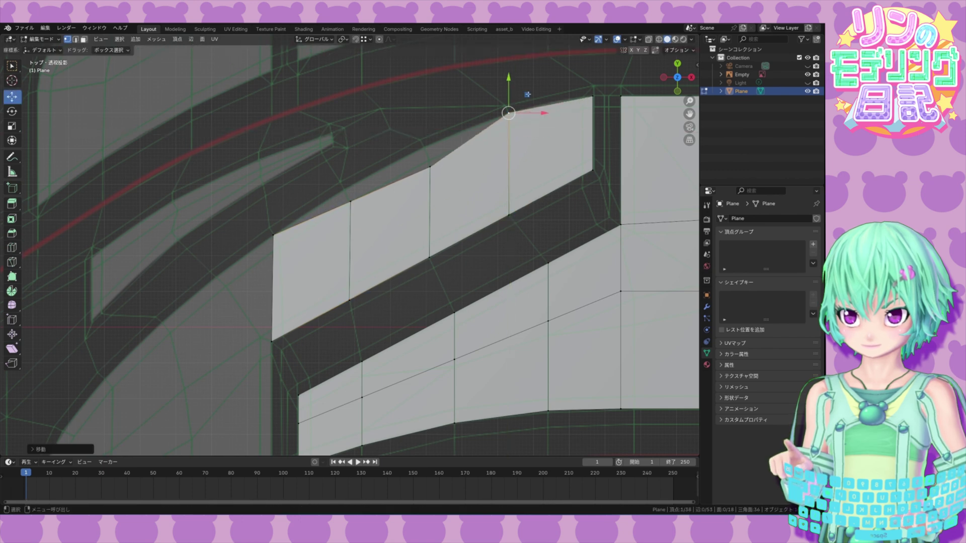
{"action": "left_click", "coordinate": [429, 166]}
{"action": "left_click_drag", "start_coordinate": [447, 149], "coordinate": [442, 130]}
{"action": "left_click", "coordinate": [351, 202]}
{"action": "left_click_drag", "start_coordinate": [368, 183], "coordinate": [358, 173]}
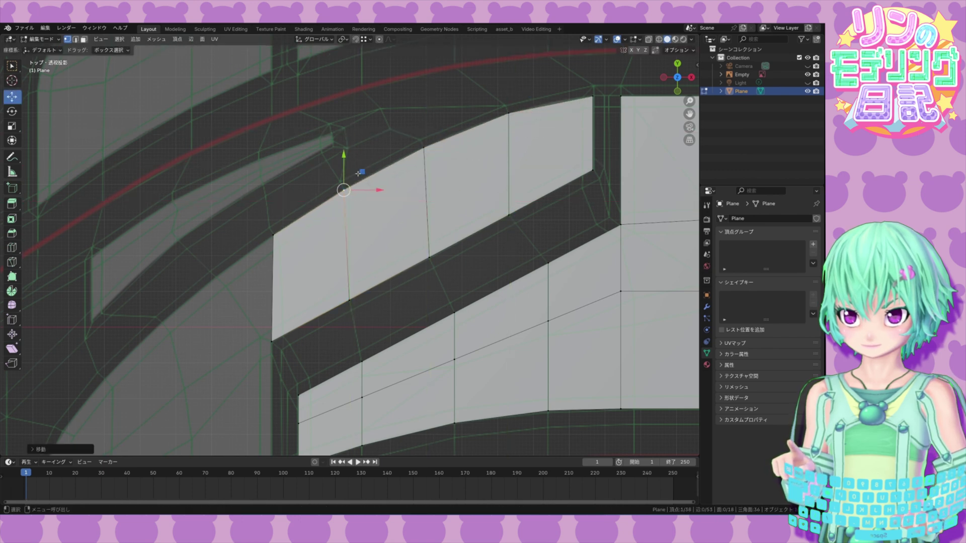
Step: Extrude the curved strip's left edge down and to the left along the template
{"action": "middle_click_drag", "start_coordinate": [359, 173], "coordinate": [453, 99], "text": "shift"}
{"action": "scroll", "coordinate": [443, 108], "scroll_direction": "down", "scroll_amount": 1}
{"action": "left_click", "coordinate": [364, 174]}
{"action": "left_click", "coordinate": [364, 266], "text": "shift"}
{"action": "key", "text": "e"}
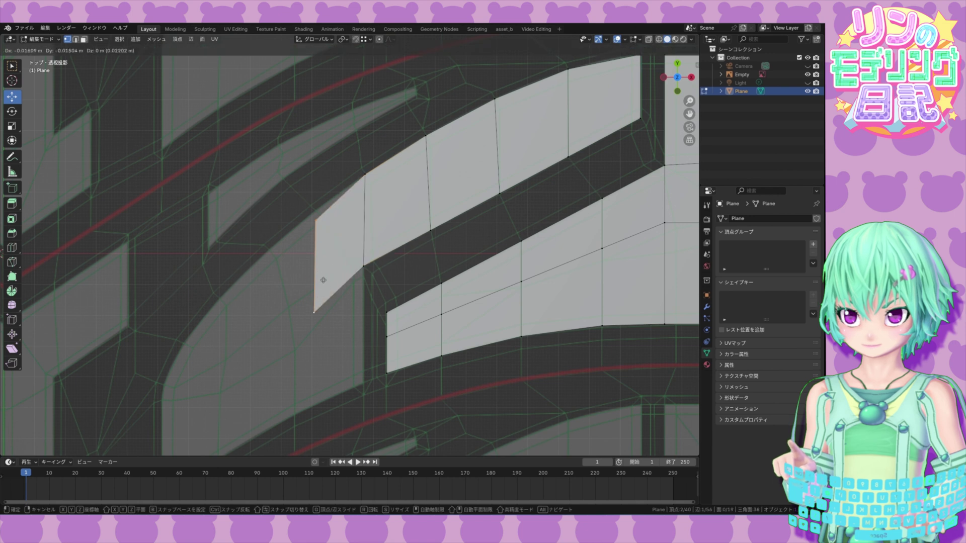
{"action": "left_click", "coordinate": [223, 347]}
Step: Extrude the new face's lower edge downward to cover the wide lower part of the curved strip
{"action": "middle_click_drag", "start_coordinate": [222, 339], "coordinate": [326, 299], "text": "shift"}
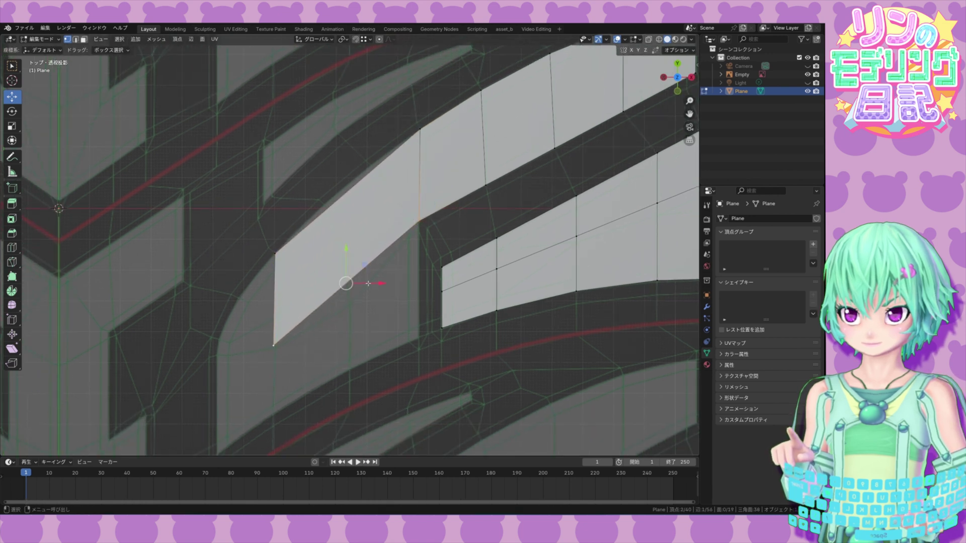
{"action": "key", "text": "e"}
{"action": "left_click", "coordinate": [373, 430]}
{"action": "middle_click_drag", "start_coordinate": [373, 430], "coordinate": [384, 405], "text": "shift"}
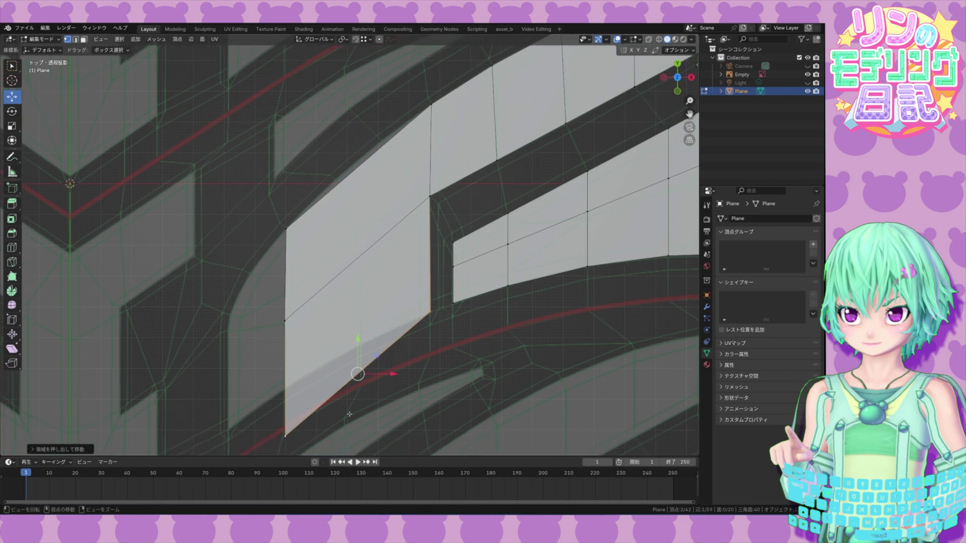
{"action": "left_click", "coordinate": [352, 417]}
Step: Move the left vertices of the extruded faces onto the vertical left side of the template shape
{"action": "left_click", "coordinate": [286, 436]}
{"action": "left_click_drag", "start_coordinate": [305, 417], "coordinate": [247, 410]}
{"action": "left_click", "coordinate": [298, 320]}
{"action": "left_click_drag", "start_coordinate": [304, 302], "coordinate": [248, 312]}
{"action": "mouse_move", "coordinate": [369, 257]}
{"action": "middle_mouse_down", "text": "alt"}
{"action": "mouse_move", "coordinate": [368, 280]}
{"action": "mouse_move", "coordinate": [375, 268]}
{"action": "middle_mouse_up", "text": "alt"}
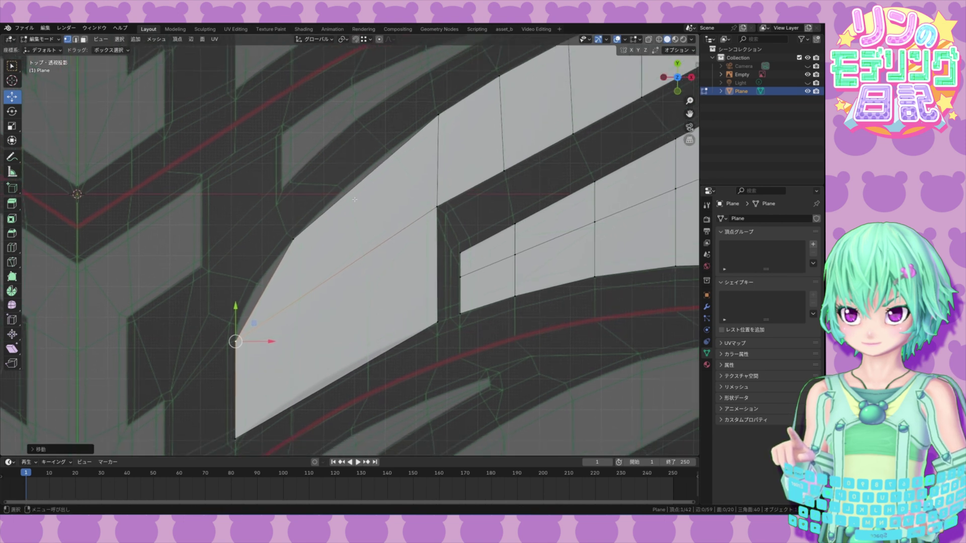
Step: Add two loop cuts across the wide lower part of the curved strip
{"action": "left_click", "coordinate": [12, 248]}
{"action": "left_click_drag", "start_coordinate": [382, 246], "coordinate": [283, 329]}
{"action": "key", "text": "w"}
Step: Raise the two new vertices on the wide part's lower edge to match the template
{"action": "left_click", "coordinate": [291, 407]}
{"action": "left_click_drag", "start_coordinate": [292, 380], "coordinate": [292, 373]}
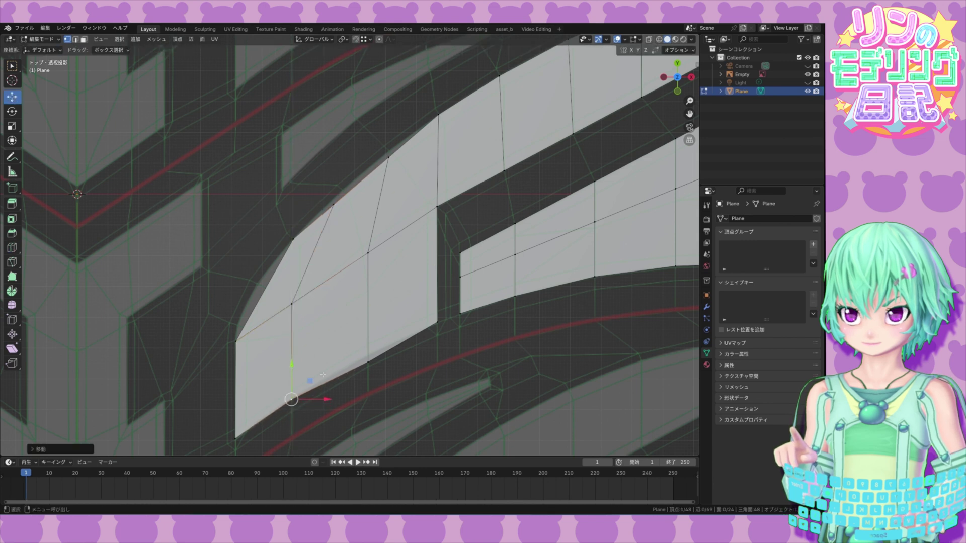
{"action": "left_click", "coordinate": [367, 362]}
{"action": "left_click_drag", "start_coordinate": [368, 334], "coordinate": [368, 328]}
Step: Move the upper-edge vertices of the wide part down along the template's arc to round its left end
{"action": "left_click_drag", "start_coordinate": [292, 304], "coordinate": [408, 132]}
{"action": "middle_click_drag", "start_coordinate": [303, 285], "coordinate": [343, 279], "text": "shift"}
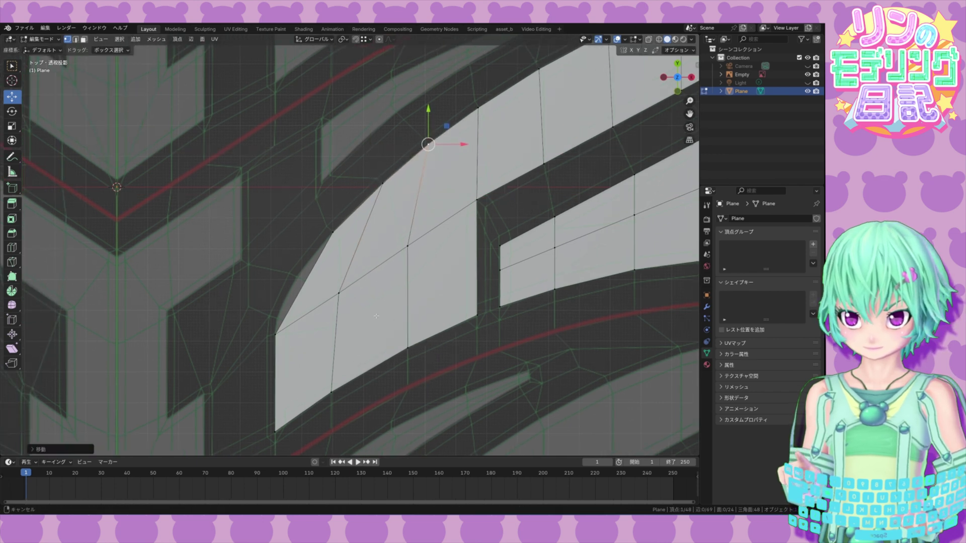
{"action": "middle_click_drag", "start_coordinate": [376, 316], "coordinate": [387, 325], "text": "shift"}
{"action": "middle_click_drag", "start_coordinate": [344, 289], "coordinate": [261, 321], "text": "shift"}
{"action": "scroll", "coordinate": [316, 357], "scroll_direction": "down", "scroll_amount": 1}
{"action": "middle_click_drag", "start_coordinate": [316, 358], "coordinate": [374, 343], "text": "shift"}
{"action": "left_click", "coordinate": [332, 256]}
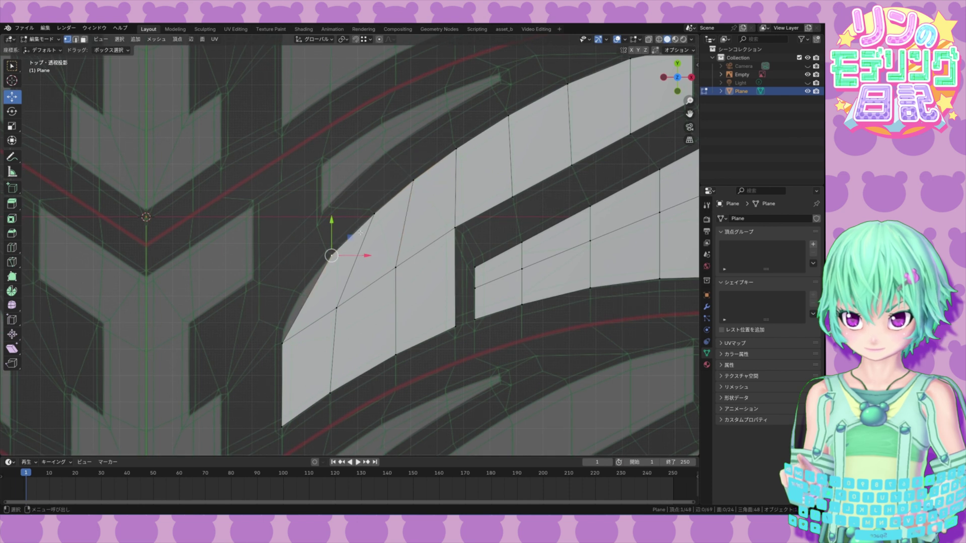
{"action": "left_click_drag", "start_coordinate": [350, 237], "coordinate": [319, 276]}
{"action": "left_click", "coordinate": [374, 213]}
{"action": "left_click_drag", "start_coordinate": [391, 194], "coordinate": [349, 237]}
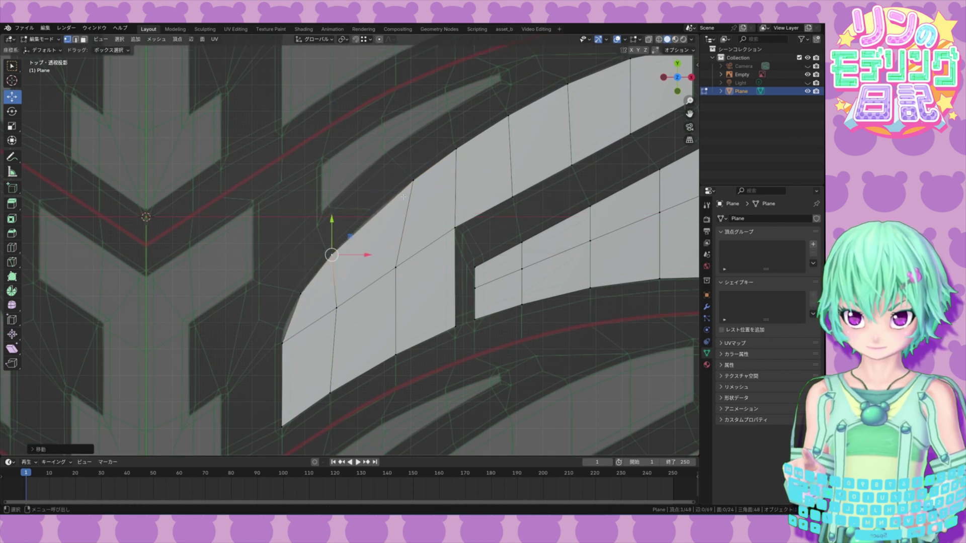
Step: Even out the remaining upper-edge vertices between the strip's rounded end and its inner corner
{"action": "left_click", "coordinate": [413, 180]}
{"action": "left_click_drag", "start_coordinate": [430, 161], "coordinate": [392, 196]}
{"action": "scroll", "coordinate": [363, 272], "scroll_direction": "up", "scroll_amount": 1}
{"action": "middle_click_drag", "start_coordinate": [362, 272], "coordinate": [393, 263], "text": "shift"}
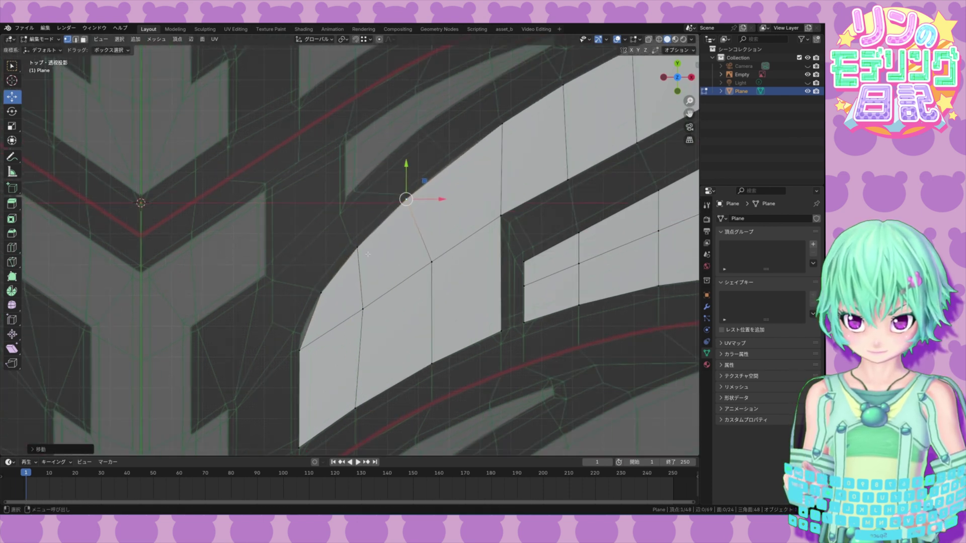
{"action": "left_click", "coordinate": [358, 245]}
{"action": "left_click_drag", "start_coordinate": [376, 226], "coordinate": [377, 226]}
Step: Duplicate an upper face of the curved strip and place the copy over the thin pointed tread piece
{"action": "middle_click_drag", "start_coordinate": [352, 308], "coordinate": [380, 290], "text": "shift"}
{"action": "scroll", "coordinate": [381, 290], "scroll_direction": "down", "scroll_amount": 2}
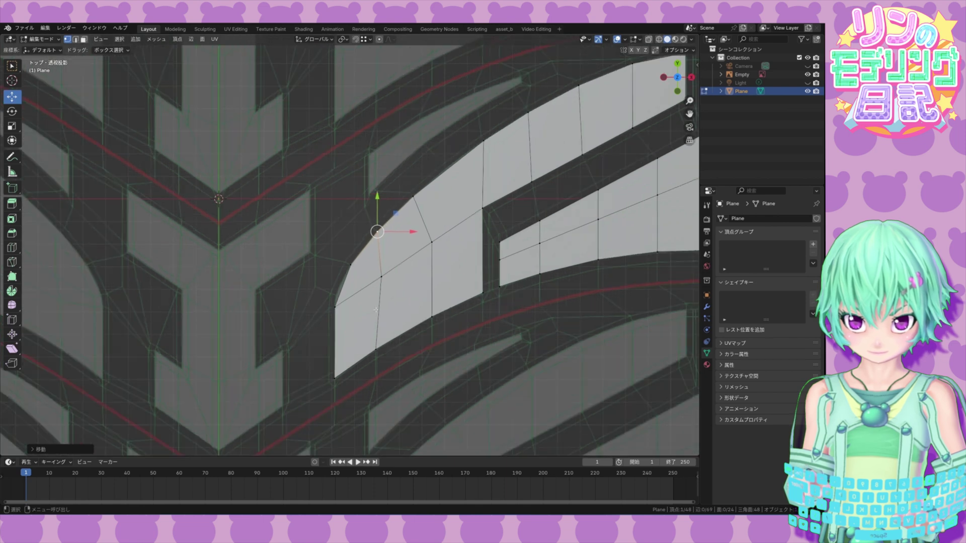
{"action": "middle_click_drag", "start_coordinate": [430, 205], "coordinate": [322, 323], "text": "shift"}
{"action": "left_click", "coordinate": [317, 276]}
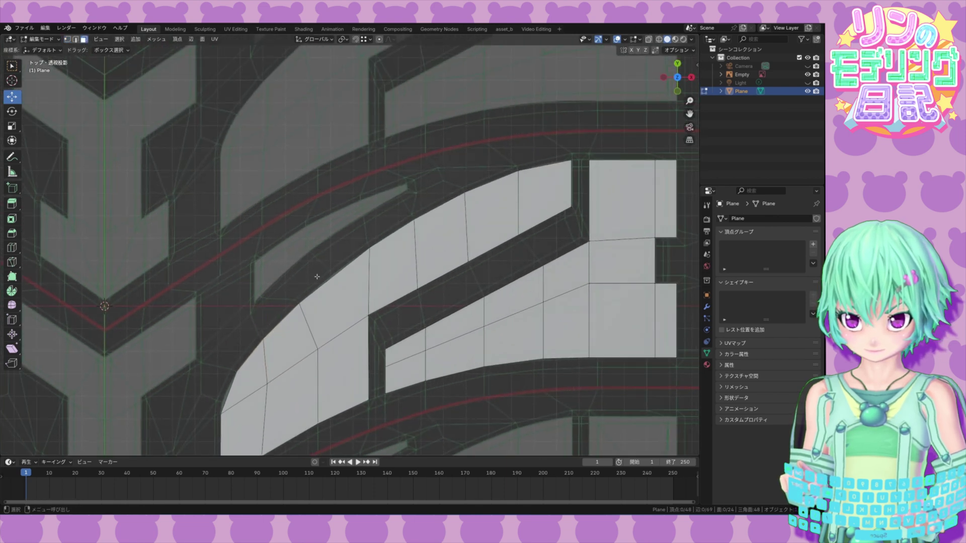
{"action": "left_click", "coordinate": [327, 301]}
{"action": "key", "text": "shift+d"}
{"action": "left_click", "coordinate": [282, 260]}
Step: Move the duplicated face's four corner vertices to the ends of the thin pointed tread piece
{"action": "key", "text": "1"}
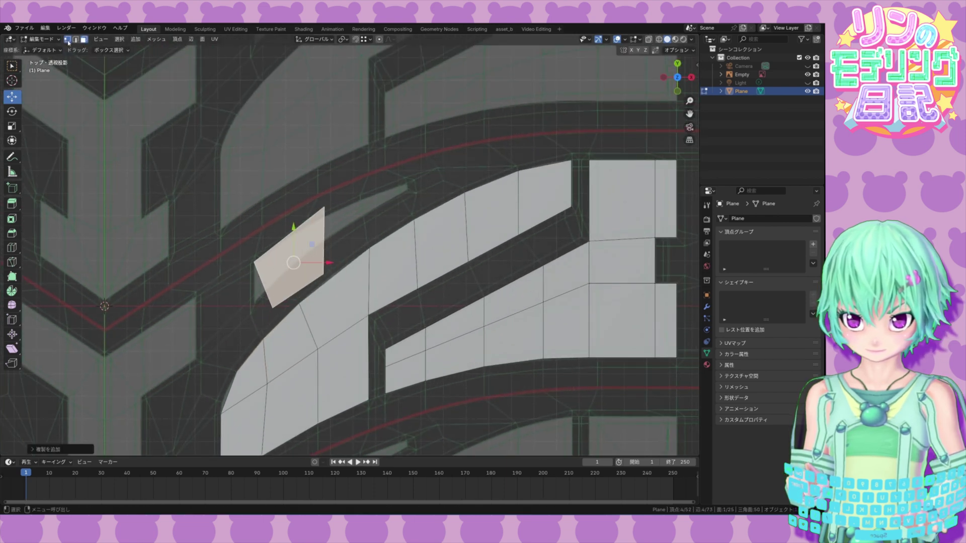
{"action": "left_click", "coordinate": [273, 306]}
{"action": "scroll", "coordinate": [297, 298], "scroll_direction": "down", "scroll_amount": 3}
{"action": "scroll", "coordinate": [296, 298], "scroll_direction": "up", "scroll_amount": 6}
{"action": "key", "text": "g"}
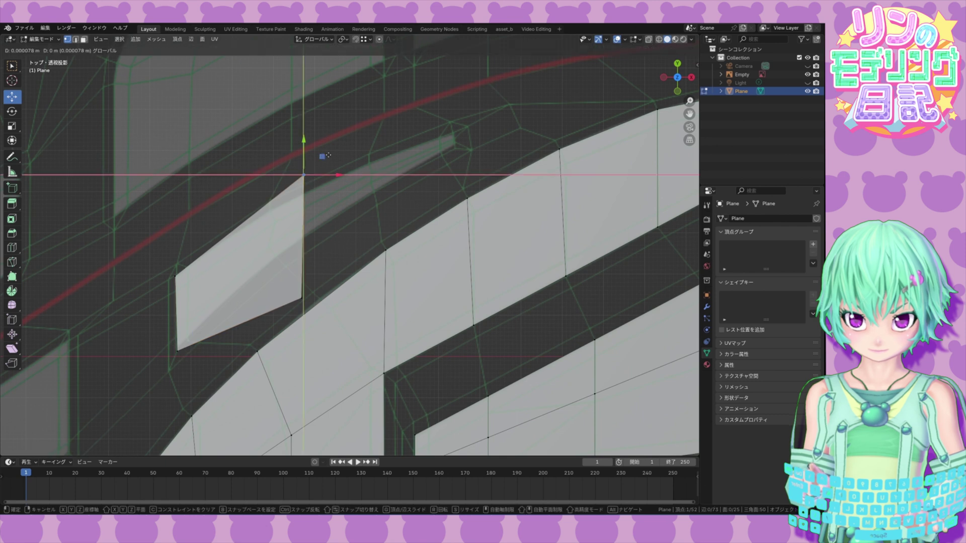
{"action": "left_click_drag", "start_coordinate": [446, 132], "coordinate": [477, 111]}
{"action": "left_click", "coordinate": [303, 297]}
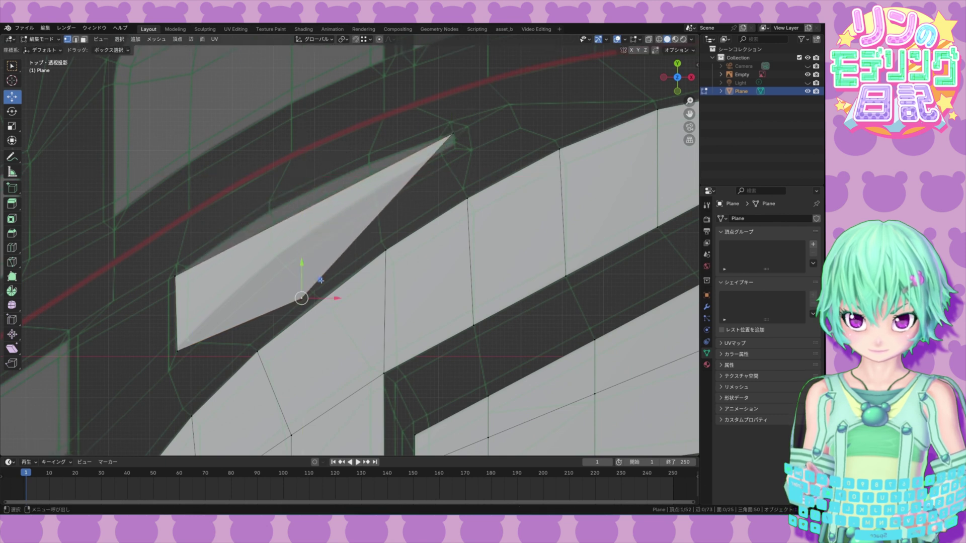
{"action": "left_click_drag", "start_coordinate": [324, 279], "coordinate": [194, 330]}
Step: Add two loop cuts across the thin pointed piece
{"action": "left_click", "coordinate": [13, 250]}
{"action": "left_click_drag", "start_coordinate": [220, 245], "coordinate": [289, 192]}
{"action": "left_click", "coordinate": [277, 216]}
Step: Move the new loop cut vertices so both long edges of the thin piece follow the template's curves
{"action": "key", "text": "w"}
{"action": "left_click", "coordinate": [275, 222]}
{"action": "left_click", "coordinate": [373, 175]}
{"action": "left_click_drag", "start_coordinate": [391, 157], "coordinate": [293, 237]}
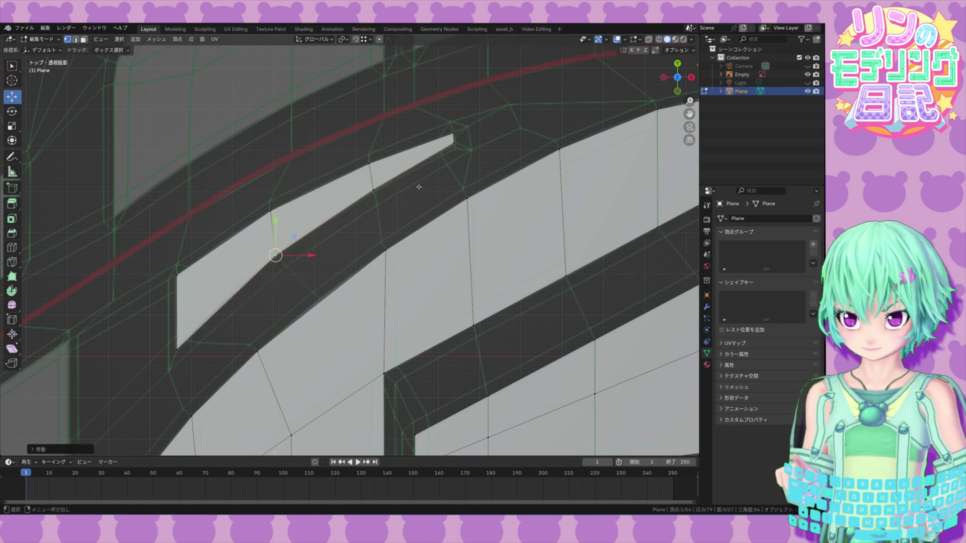
Step: Fine-tune the tip vertex and the nearest lower-edge vertex of the thin pointed piece to match the template outline
{"action": "left_click", "coordinate": [453, 142]}
{"action": "left_click_drag", "start_coordinate": [471, 124], "coordinate": [470, 132]}
{"action": "middle_click_drag", "start_coordinate": [469, 133], "coordinate": [433, 180], "text": "shift"}
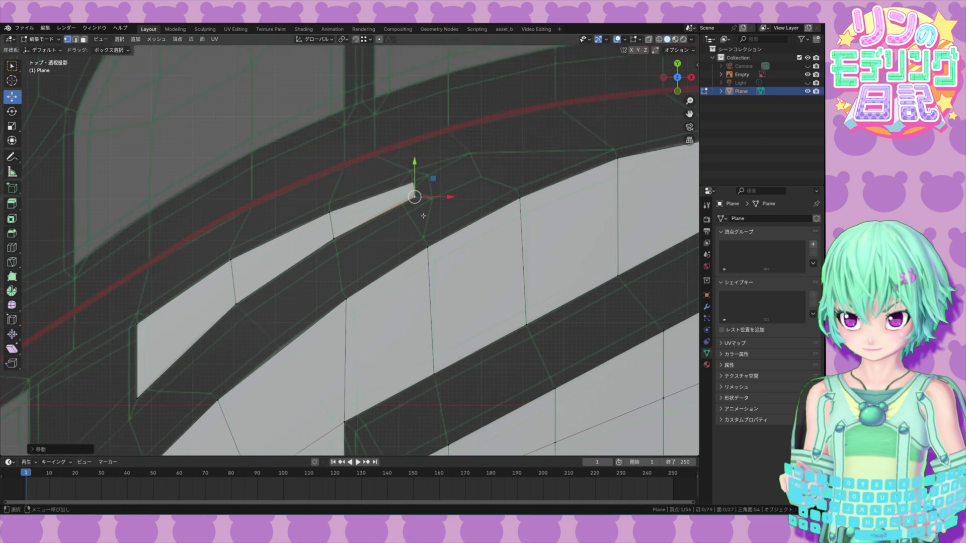
{"action": "scroll", "coordinate": [434, 179], "scroll_direction": "up", "scroll_amount": 1}
{"action": "left_click_drag", "start_coordinate": [443, 170], "coordinate": [443, 171]}
{"action": "left_click", "coordinate": [332, 237]}
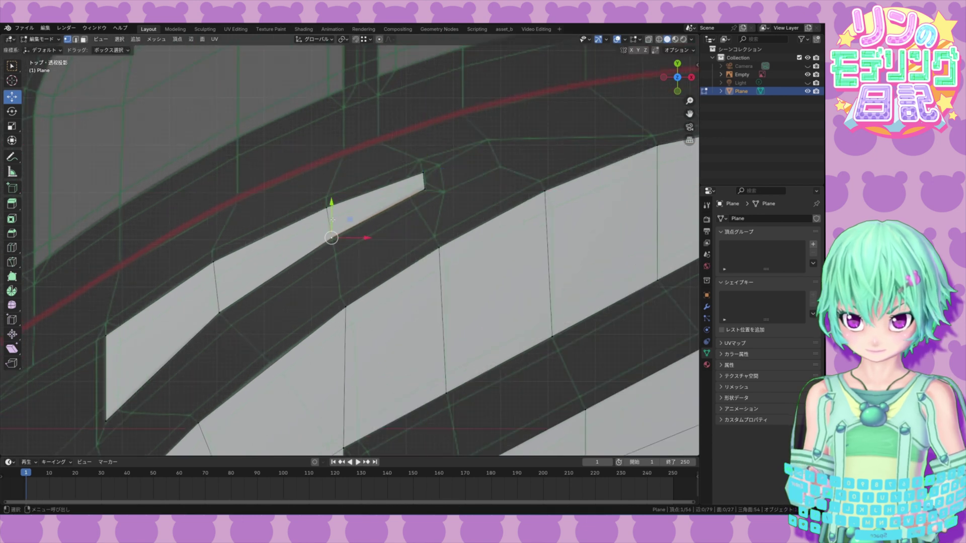
{"action": "left_click_drag", "start_coordinate": [331, 203], "coordinate": [331, 205]}
Step: Duplicate the lower inner face of the large curved block and place the copy over the central V-shaped block's lower arm
{"action": "right_click_drag", "start_coordinate": [328, 232], "coordinate": [201, 363], "text": "alt"}
{"action": "middle_click_drag", "start_coordinate": [200, 363], "coordinate": [384, 157], "text": "alt"}
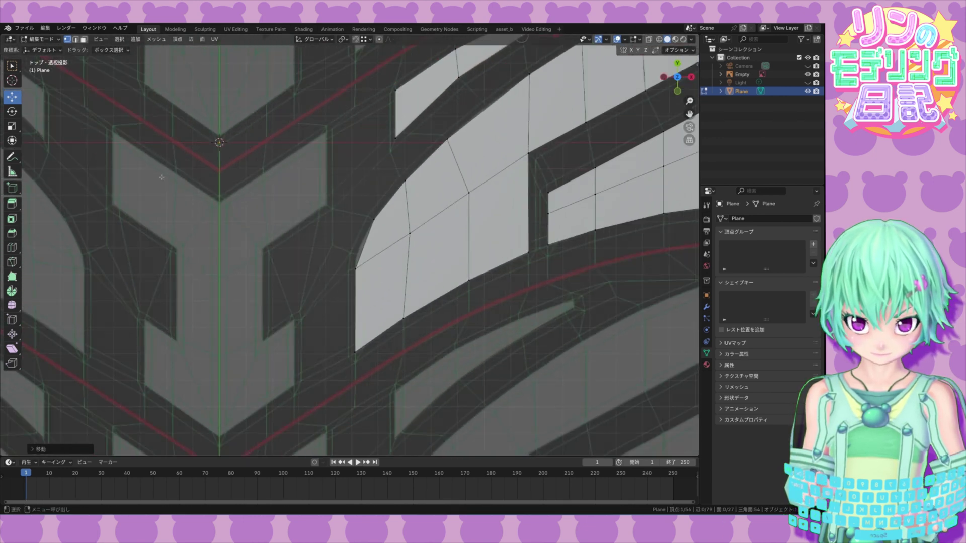
{"action": "left_click", "coordinate": [375, 291]}
{"action": "key", "text": "shift+d"}
{"action": "left_click", "coordinate": [243, 377]}
{"action": "middle_click_drag", "start_coordinate": [243, 376], "coordinate": [287, 311], "text": "shift"}
Step: Move the copied face's two inner vertices onto the centre line with snapping, and turn snapping off again
{"action": "key", "text": "1"}
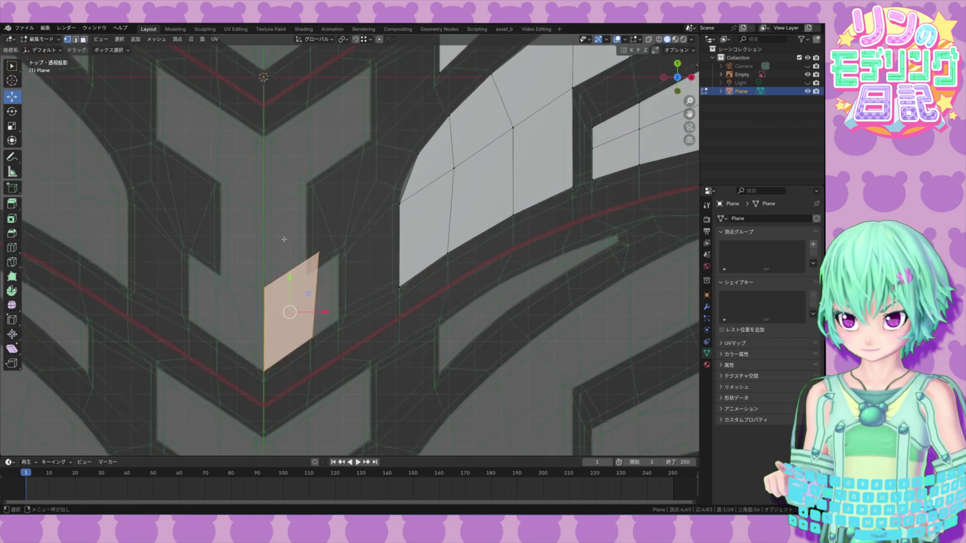
{"action": "left_click_drag", "start_coordinate": [272, 276], "coordinate": [257, 401]}
{"action": "key", "text": "g"}
{"action": "left_click", "coordinate": [343, 164]}
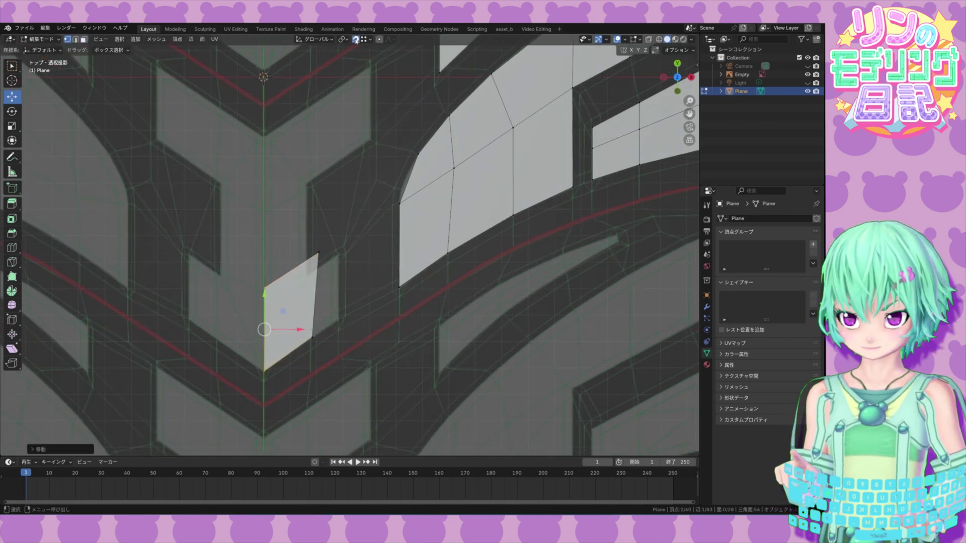
{"action": "left_click", "coordinate": [367, 40]}
{"action": "left_click", "coordinate": [349, 92]}
{"action": "left_click_drag", "start_coordinate": [301, 329], "coordinate": [299, 329]}
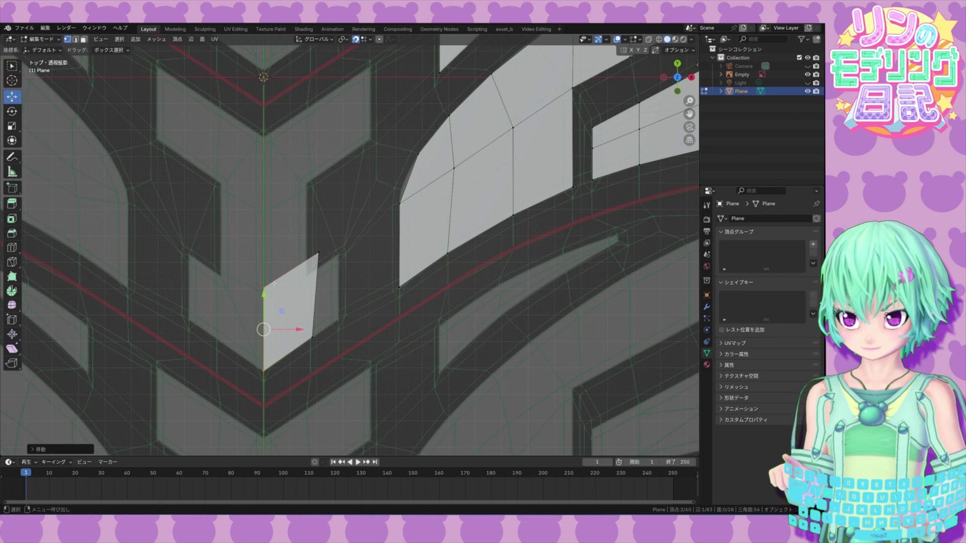
{"action": "left_click", "coordinate": [265, 287]}
{"action": "left_click_drag", "start_coordinate": [300, 287], "coordinate": [299, 288]}
{"action": "left_click", "coordinate": [265, 371]}
{"action": "left_click_drag", "start_coordinate": [300, 372], "coordinate": [298, 371]}
{"action": "key", "text": "shift+Tab"}
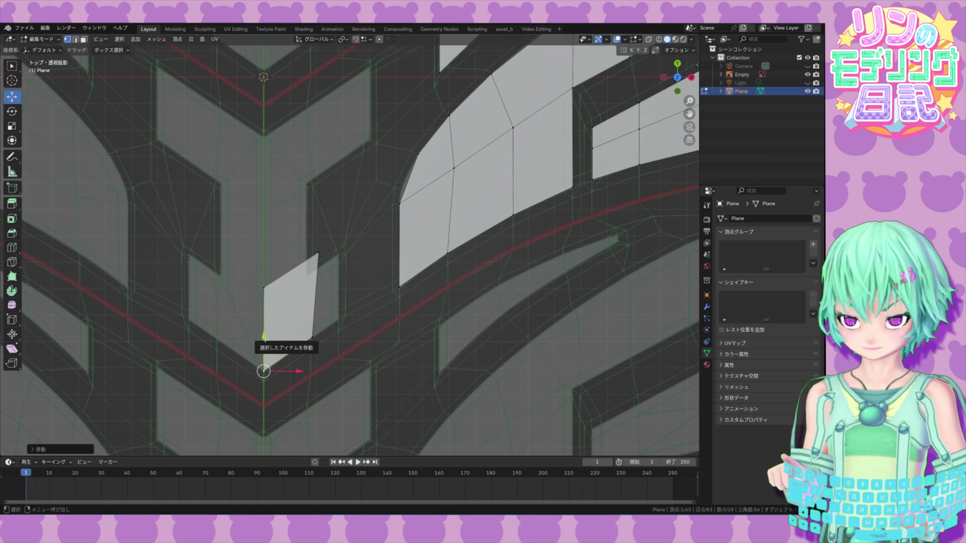
Step: Move the copied face's outer vertices and upper inner vertex to match the template's lower arm
{"action": "left_click", "coordinate": [313, 338]}
{"action": "left_click_drag", "start_coordinate": [331, 320], "coordinate": [356, 301]}
{"action": "left_click", "coordinate": [319, 253]}
{"action": "left_click_drag", "start_coordinate": [341, 236], "coordinate": [360, 237]}
{"action": "left_click", "coordinate": [264, 287]}
{"action": "left_click_drag", "start_coordinate": [262, 272], "coordinate": [264, 290]}
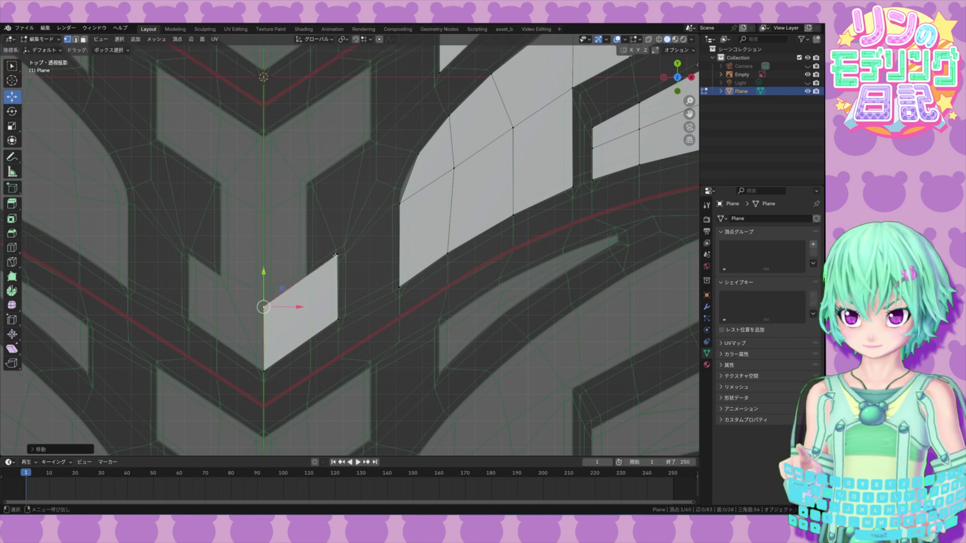
Step: Enable snapping with a different snap target and align the lower arm's upper outer vertex with the vertex below it
{"action": "left_click", "coordinate": [338, 255]}
{"action": "left_click", "coordinate": [355, 40]}
{"action": "left_click", "coordinate": [367, 39]}
{"action": "left_click", "coordinate": [358, 99]}
{"action": "left_click_drag", "start_coordinate": [373, 255], "coordinate": [339, 316]}
Step: Extrude the lower arm's upper edge twice along the Y axis, up to the top of the central block
{"action": "left_click", "coordinate": [311, 256]}
{"action": "key", "text": "e"}
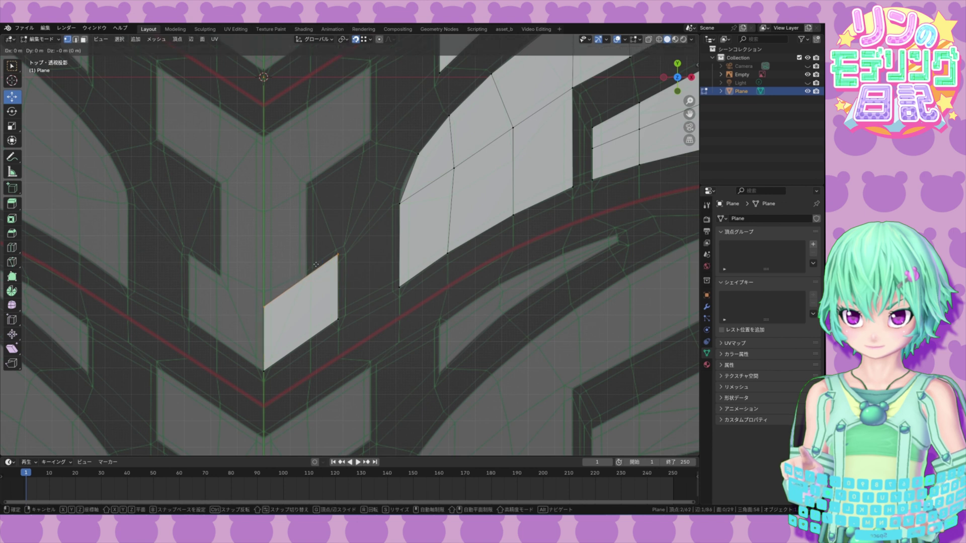
{"action": "key", "text": "y"}
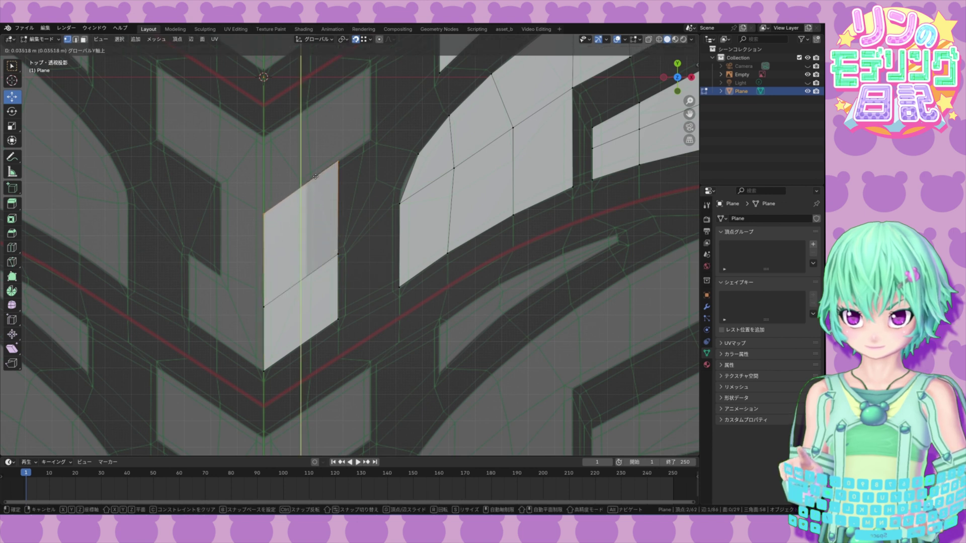
{"action": "left_click", "coordinate": [316, 177]}
{"action": "right_click", "coordinate": [316, 176]}
{"action": "key", "text": "Escape"}
{"action": "key", "text": "e"}
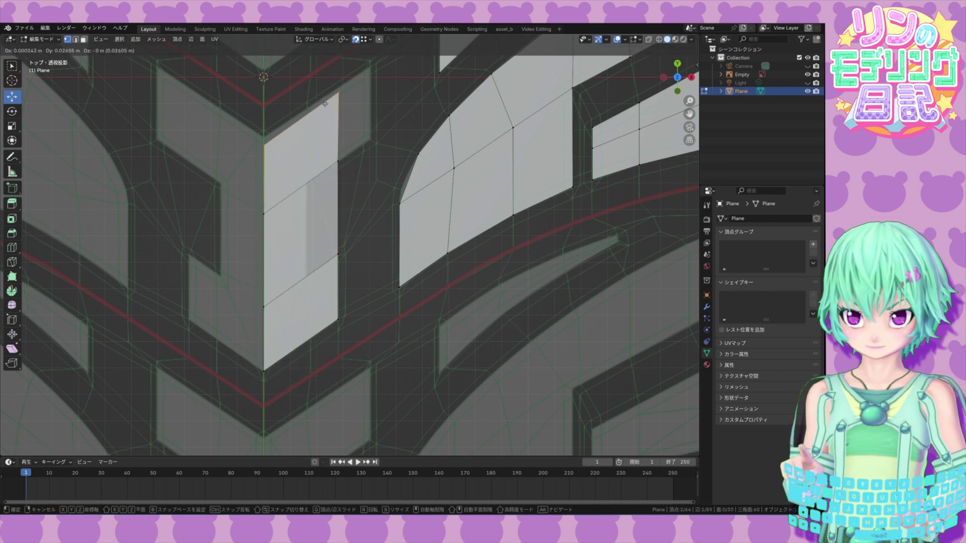
{"action": "key", "text": "y"}
{"action": "left_click", "coordinate": [327, 96]}
Step: Move the two upper outer vertices outward along X to the outer end of the template's upper arm
{"action": "left_click", "coordinate": [337, 86]}
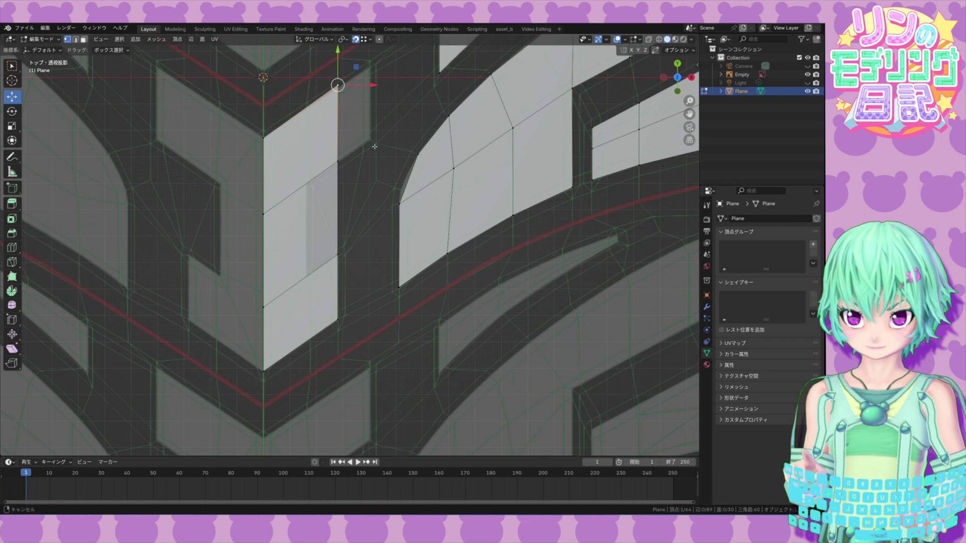
{"action": "middle_click_drag", "start_coordinate": [337, 86], "coordinate": [292, 200], "text": "shift"}
{"action": "left_click", "coordinate": [293, 274], "text": "shift"}
{"action": "mouse_move", "coordinate": [311, 220]}
{"action": "left_mouse_down"}
{"action": "mouse_move", "coordinate": [345, 203]}
{"action": "mouse_move", "coordinate": [325, 221]}
{"action": "left_mouse_up"}
{"action": "left_click", "coordinate": [325, 258]}
Step: Add an even vertical loop cut through the central block in line with the template's inner notch edge
{"action": "middle_click_drag", "start_coordinate": [304, 348], "coordinate": [352, 295], "text": "alt"}
{"action": "left_click", "coordinate": [13, 253]}
{"action": "left_click_drag", "start_coordinate": [283, 270], "coordinate": [294, 267]}
{"action": "left_click", "coordinate": [56, 450]}
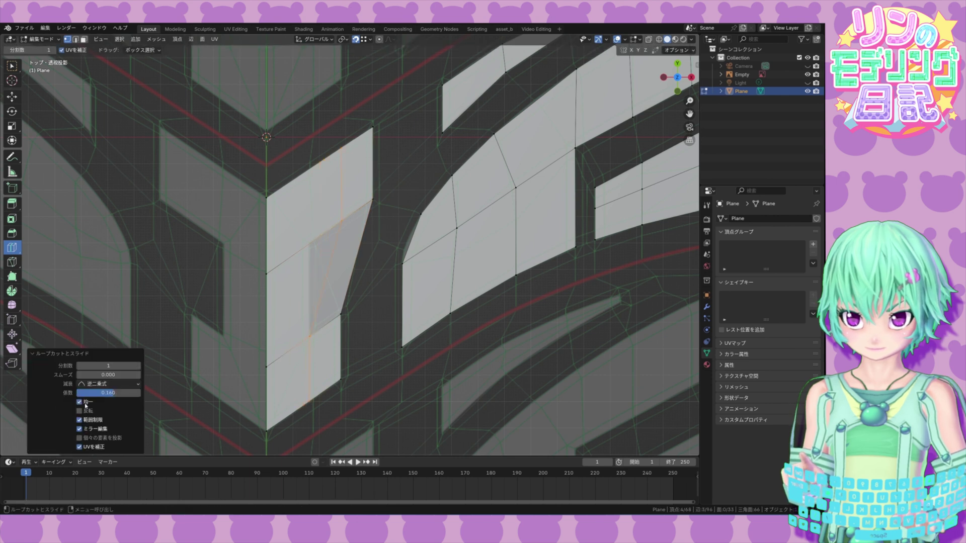
Step: Delete the face covering the notch between the central block's upper and lower arms
{"action": "left_click", "coordinate": [12, 97]}
{"action": "left_click", "coordinate": [84, 39]}
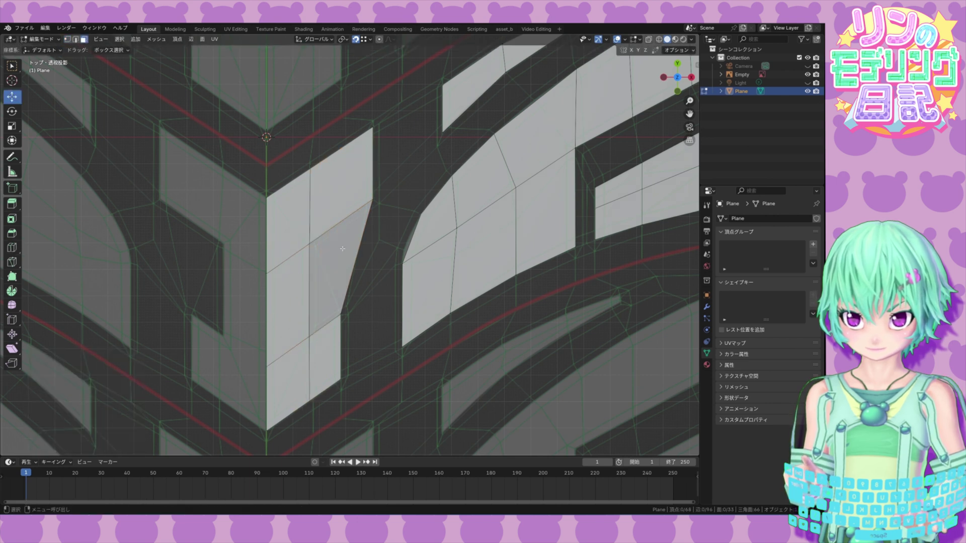
{"action": "left_click", "coordinate": [343, 251]}
{"action": "key", "text": "x"}
{"action": "left_click", "coordinate": [343, 251]}
Step: Turn off snapping and add support loop cuts inside the central block's edges, including its lower edge and centre line
{"action": "scroll", "coordinate": [347, 303], "scroll_direction": "down", "scroll_amount": 2}
{"action": "middle_click_drag", "start_coordinate": [328, 317], "coordinate": [349, 292], "text": "shift"}
{"action": "scroll", "coordinate": [327, 308], "scroll_direction": "up", "scroll_amount": 2}
{"action": "left_click", "coordinate": [15, 250]}
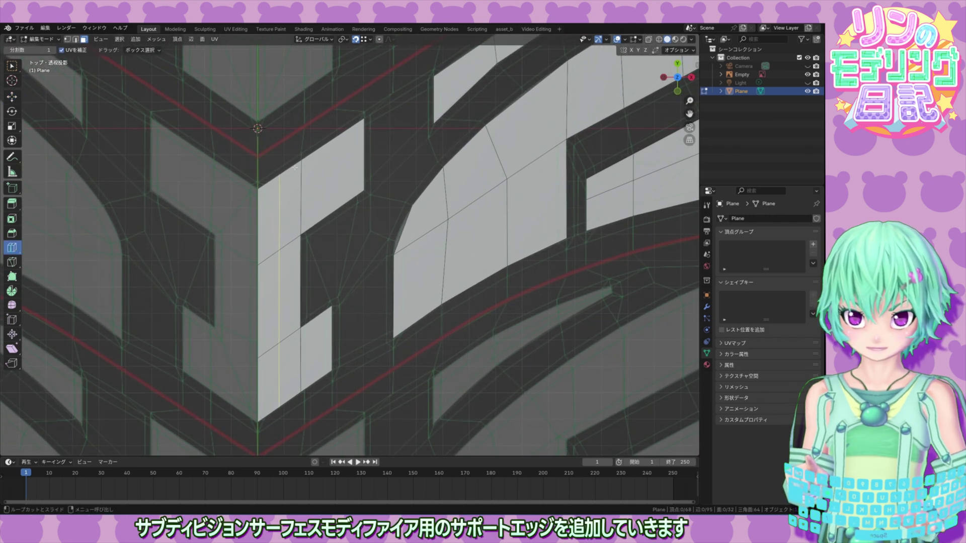
{"action": "mouse_move", "coordinate": [282, 182]}
{"action": "left_mouse_down"}
{"action": "mouse_move", "coordinate": [309, 162]}
{"action": "mouse_move", "coordinate": [295, 174]}
{"action": "left_mouse_up"}
{"action": "key", "text": "ctrl+z"}
{"action": "left_click", "coordinate": [356, 39]}
{"action": "left_click_drag", "start_coordinate": [372, 184], "coordinate": [377, 188]}
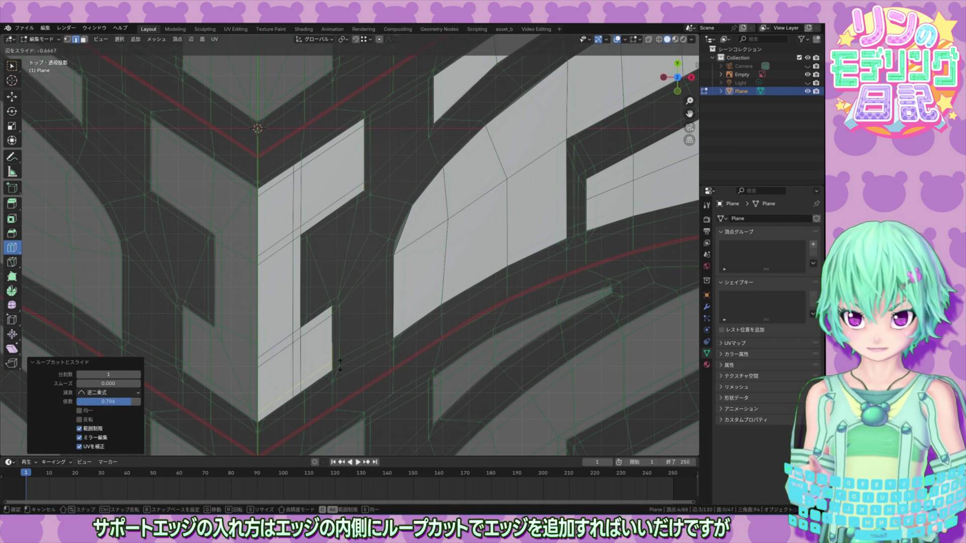
{"action": "left_click_drag", "start_coordinate": [277, 231], "coordinate": [268, 229]}
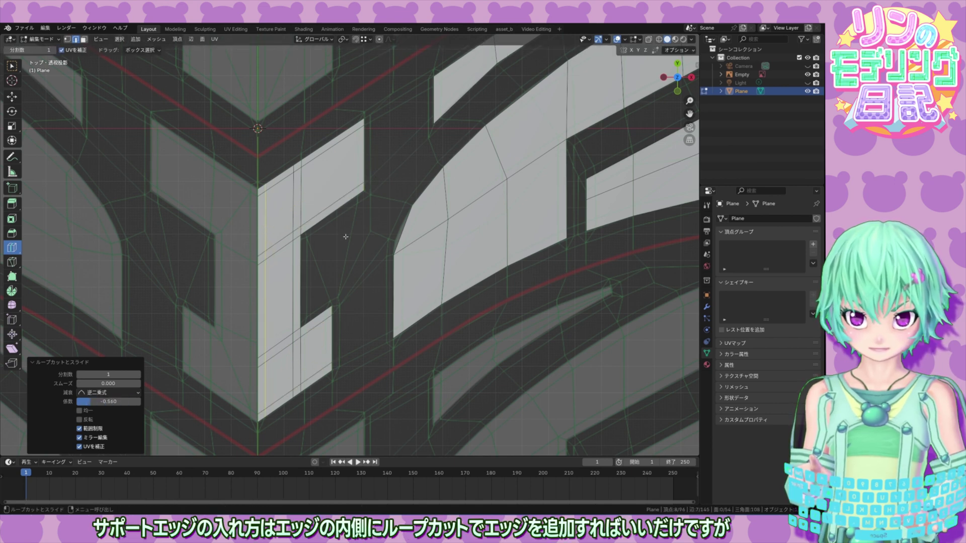
Step: Add support loop cuts just inside the outer ends of the central block's upper and lower arms
{"action": "left_click_drag", "start_coordinate": [346, 154], "coordinate": [347, 231]}
{"action": "middle_click_drag", "start_coordinate": [347, 231], "coordinate": [336, 272], "text": "shift"}
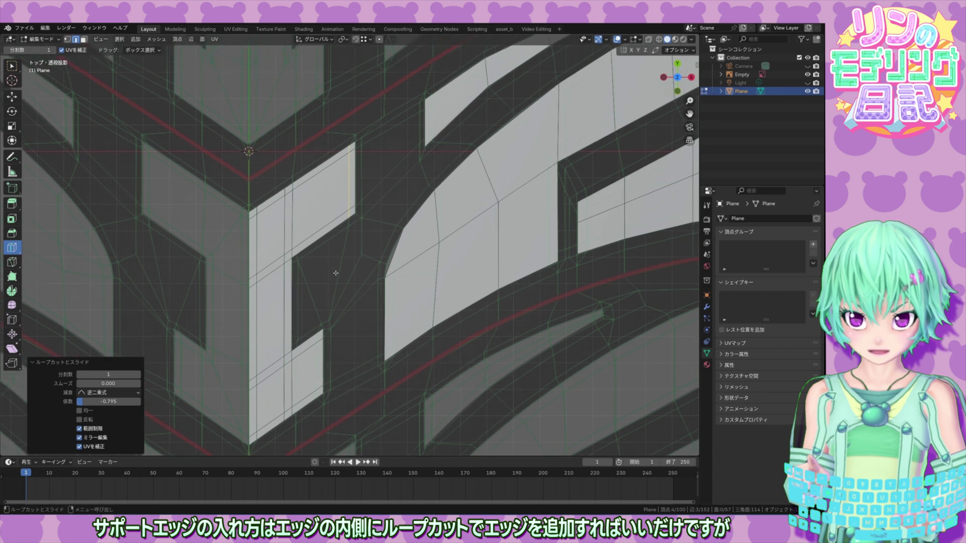
{"action": "middle_click_drag", "start_coordinate": [310, 321], "coordinate": [309, 282], "text": "shift"}
{"action": "scroll", "coordinate": [308, 282], "scroll_direction": "up", "scroll_amount": 1}
{"action": "left_click_drag", "start_coordinate": [313, 287], "coordinate": [324, 281]}
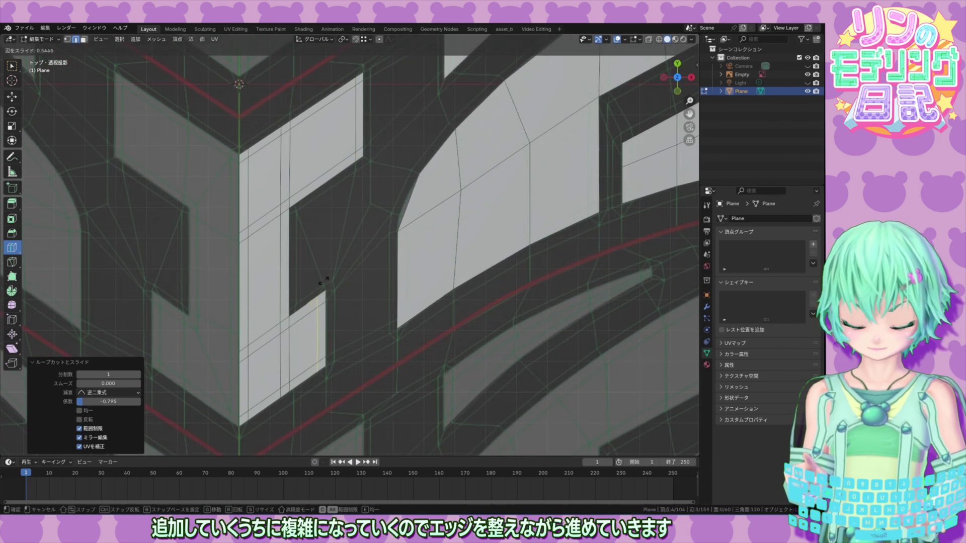
Step: Add further support loop cuts close to the notch's inner edge and around its upper and lower corners
{"action": "left_click_drag", "start_coordinate": [323, 279], "coordinate": [320, 272]}
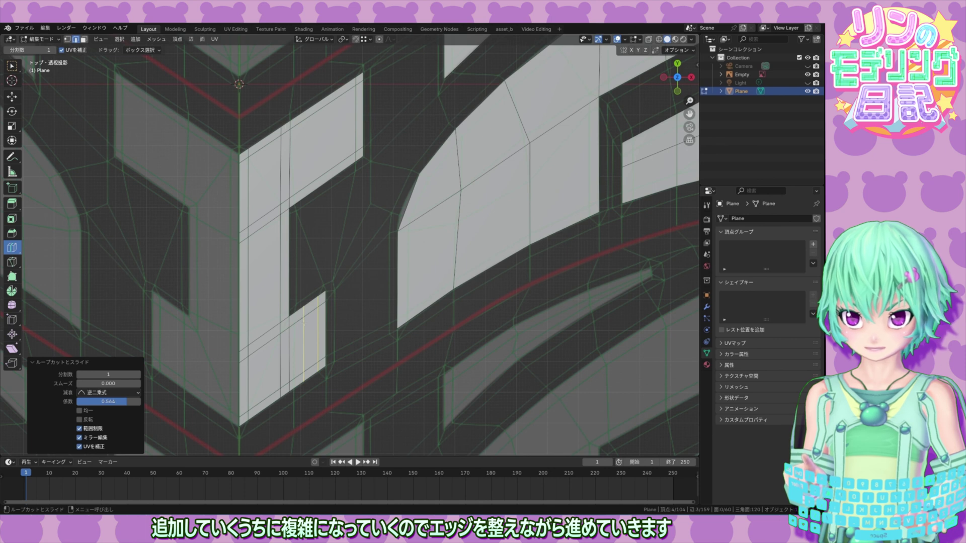
{"action": "mouse_move", "coordinate": [278, 329]}
{"action": "left_mouse_down"}
{"action": "mouse_move", "coordinate": [274, 358]}
{"action": "mouse_move", "coordinate": [291, 327]}
{"action": "left_mouse_up"}
{"action": "left_click_drag", "start_coordinate": [300, 180], "coordinate": [287, 198]}
{"action": "left_click", "coordinate": [277, 205]}
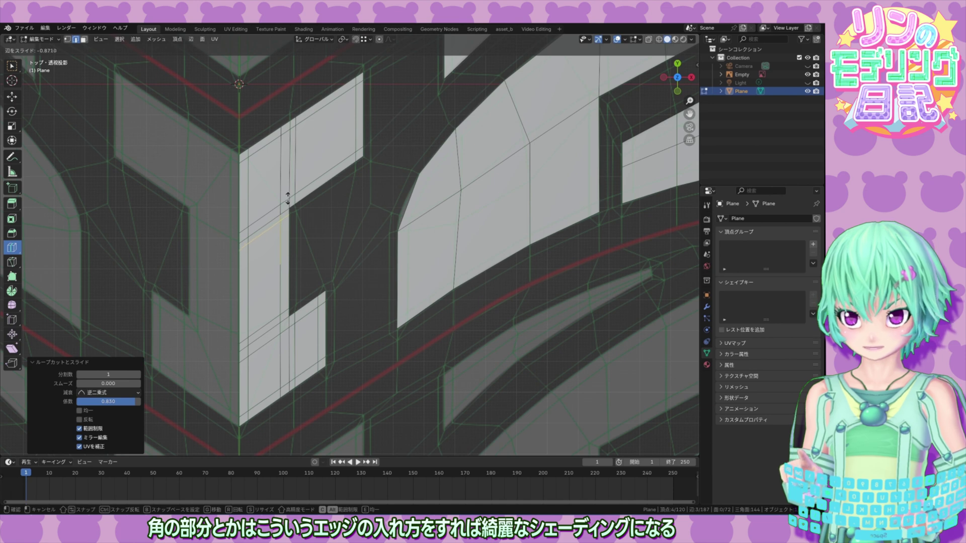
{"action": "middle_click_drag", "start_coordinate": [288, 198], "coordinate": [366, 282], "text": "shift"}
{"action": "left_click", "coordinate": [351, 220]}
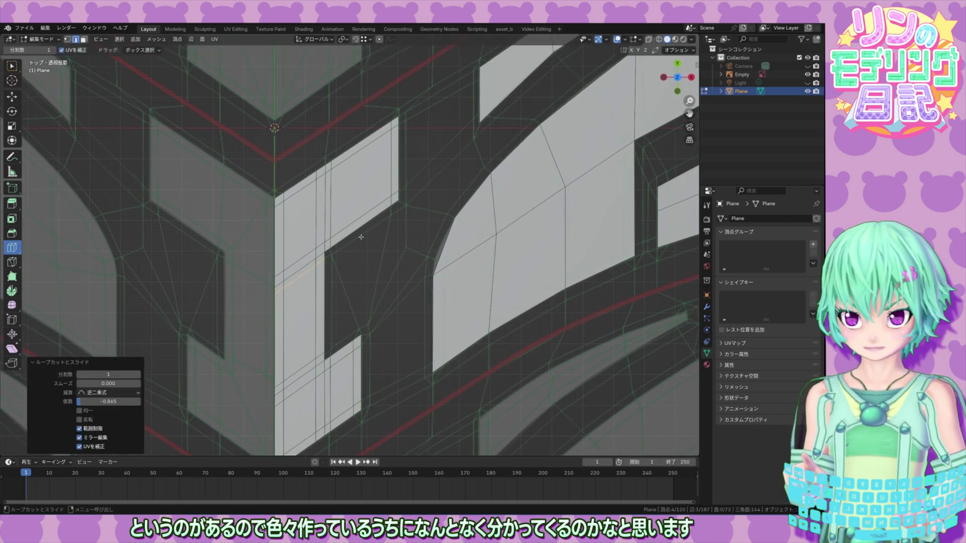
{"action": "scroll", "coordinate": [336, 259], "scroll_direction": "up", "scroll_amount": 2}
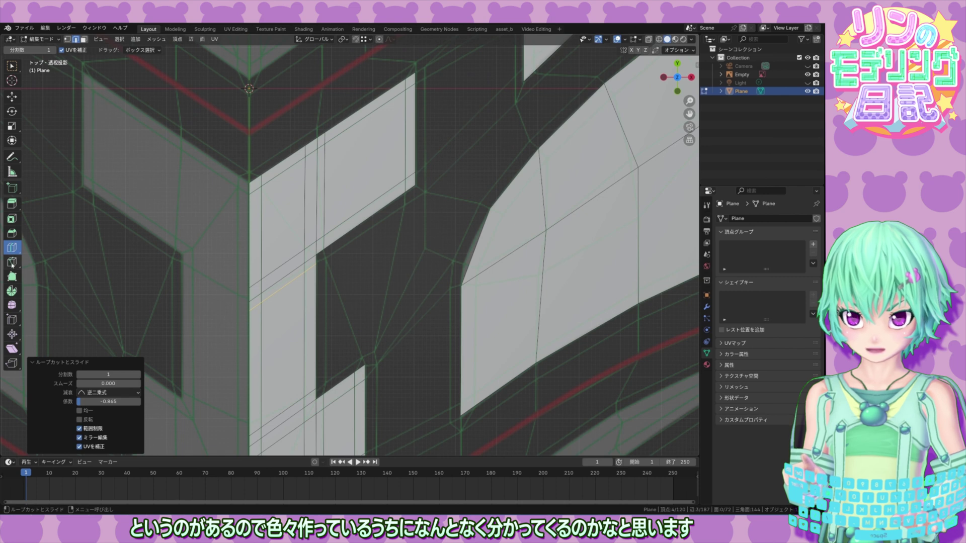
Step: Connect each inner notch corner vertex diagonally to the adjacent support-edge intersection inside the block
{"action": "left_click", "coordinate": [11, 96]}
{"action": "left_click", "coordinate": [310, 251]}
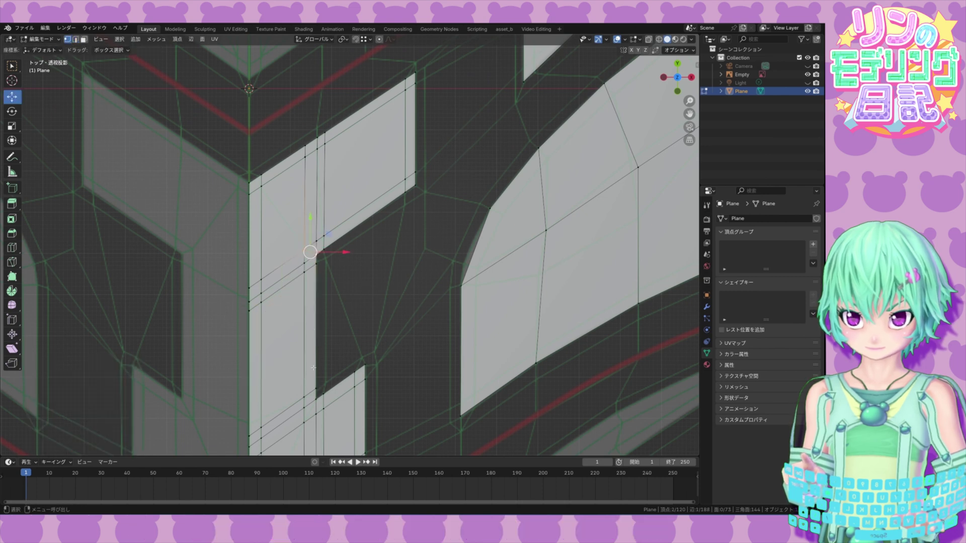
{"action": "middle_click_drag", "start_coordinate": [305, 424], "coordinate": [292, 368], "text": "shift"}
{"action": "key", "text": "f"}
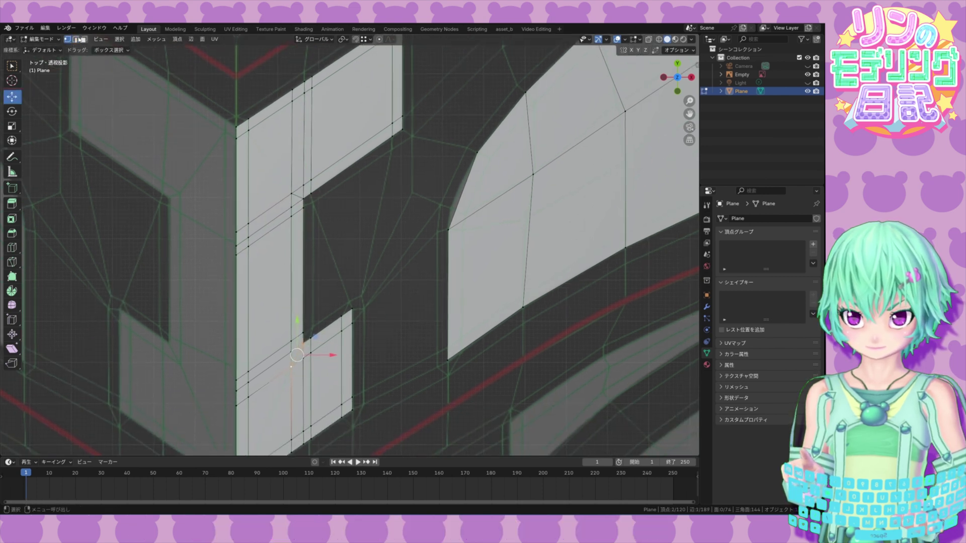
{"action": "left_click", "coordinate": [304, 159], "text": "alt+shift"}
{"action": "key", "text": "x"}
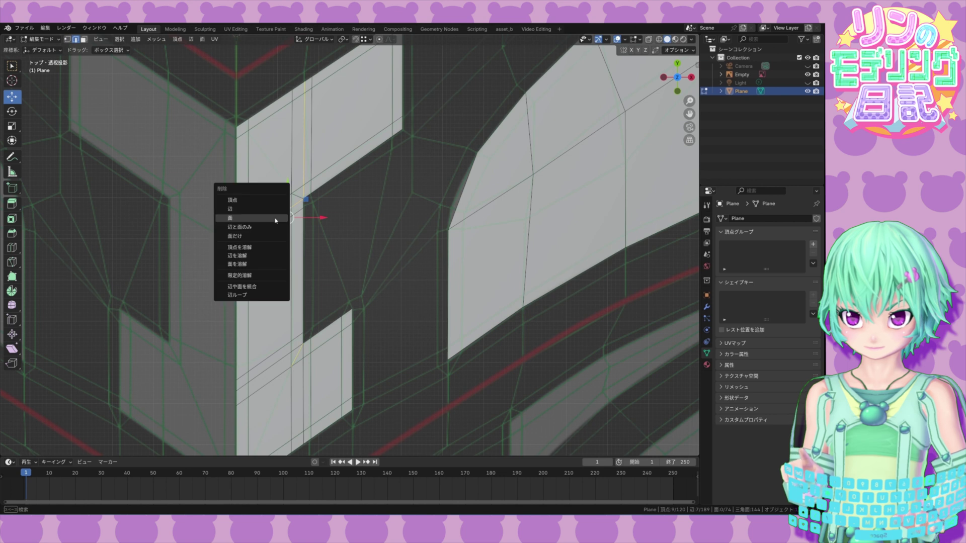
{"action": "left_click", "coordinate": [251, 255]}
{"action": "middle_click_drag", "start_coordinate": [313, 357], "coordinate": [309, 338], "text": "shift"}
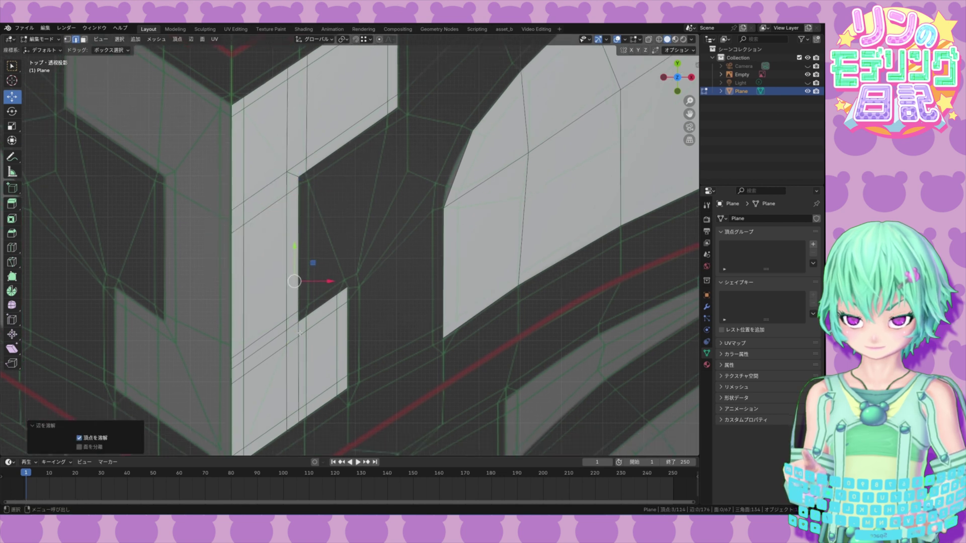
{"action": "key", "text": "ctrl+z"}
{"action": "key", "text": "ctrl+z"}
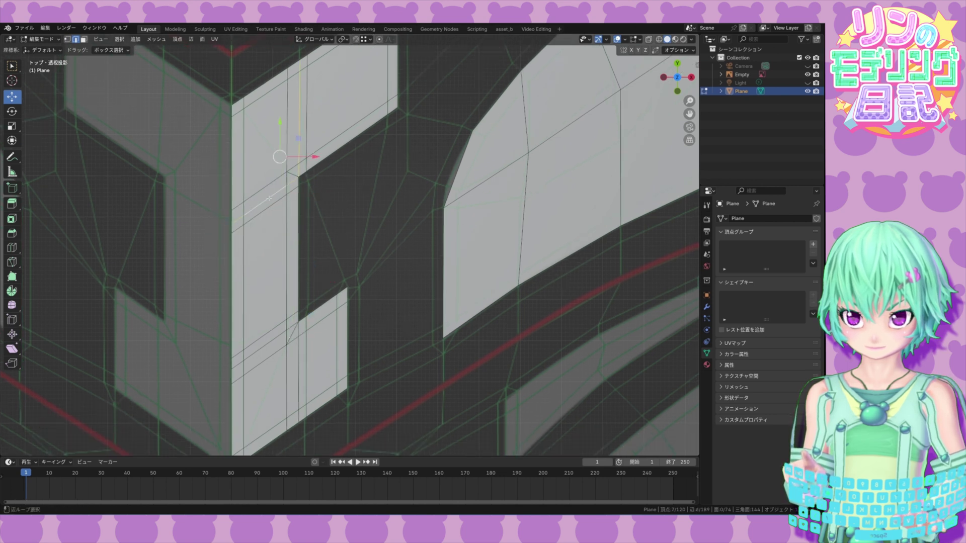
Step: Dissolve the surplus edge loops running from the notch's upper and lower corners into the two arms
{"action": "key", "text": "x"}
{"action": "left_click", "coordinate": [269, 198]}
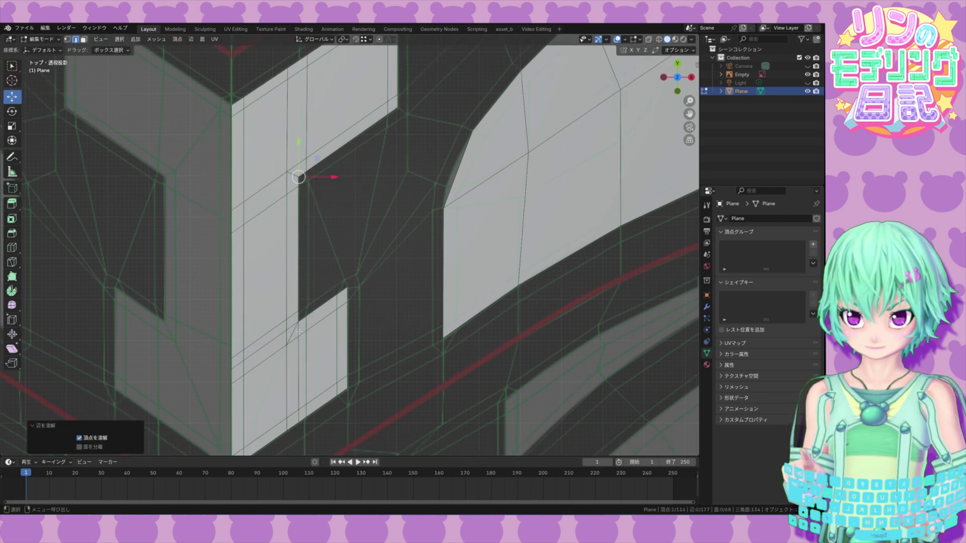
{"action": "left_click", "coordinate": [299, 330]}
{"action": "key", "text": "x"}
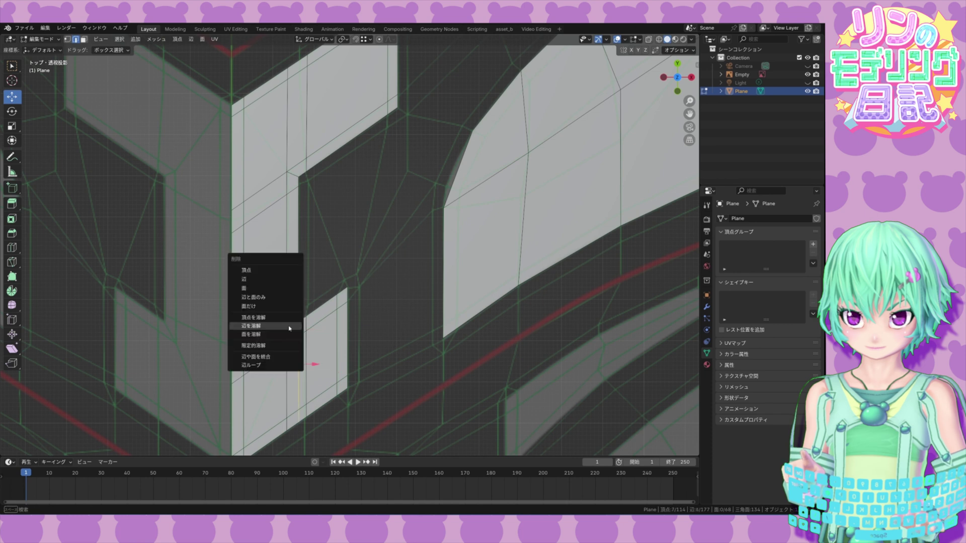
{"action": "left_click", "coordinate": [299, 326]}
Step: Connect the support vertex inside each notch corner diagonally to the support vertex at the block's matching centre-line corner
{"action": "middle_click_drag", "start_coordinate": [325, 378], "coordinate": [323, 350], "text": "shift"}
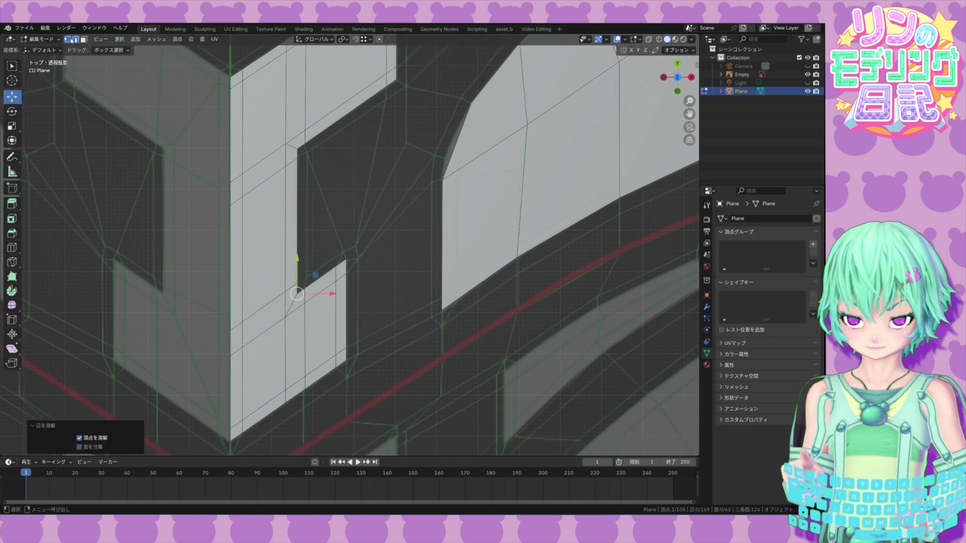
{"action": "left_click", "coordinate": [71, 40]}
{"action": "left_click", "coordinate": [286, 317]}
{"action": "left_click", "coordinate": [244, 420], "text": "shift"}
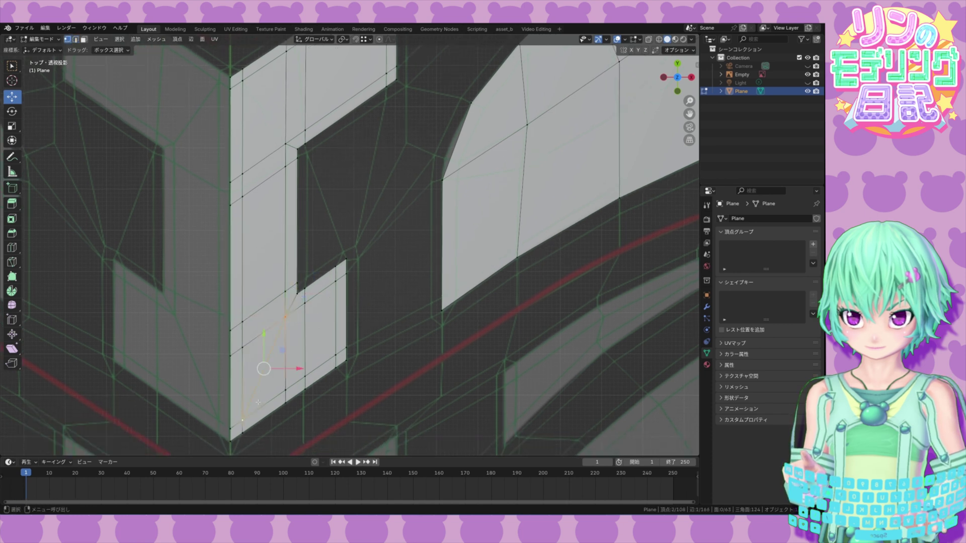
{"action": "middle_click_drag", "start_coordinate": [258, 402], "coordinate": [249, 165], "text": "shift"}
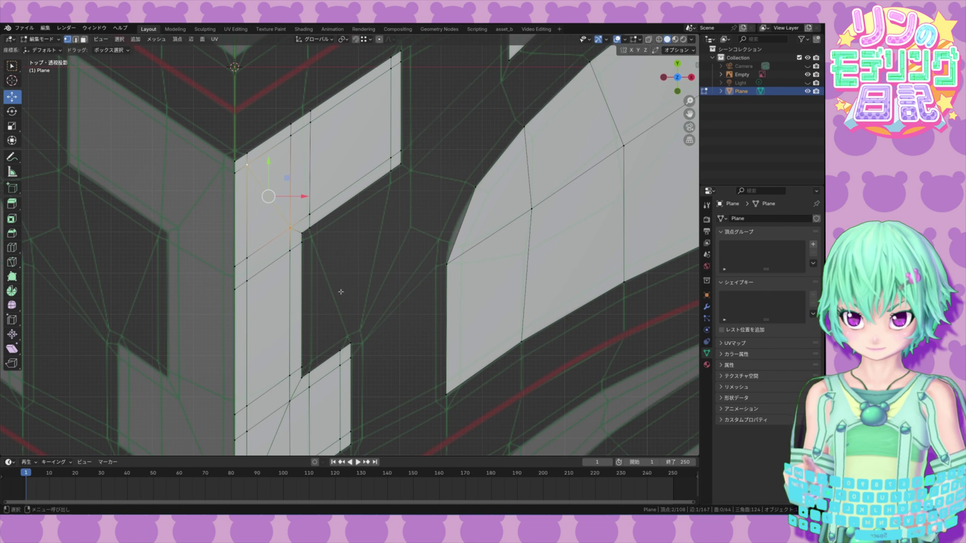
Step: Dissolve the redundant support edges running from the inner notch corners to the centre line and the block's outer edges
{"action": "key", "text": "x"}
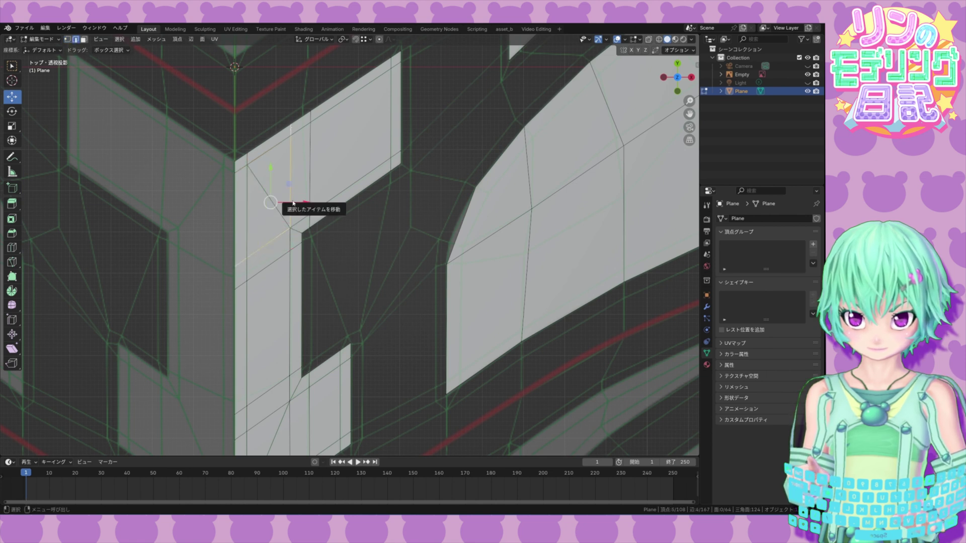
{"action": "left_click", "coordinate": [287, 209]}
{"action": "middle_click_drag", "start_coordinate": [247, 260], "coordinate": [255, 321], "text": "shift"}
{"action": "key", "text": "x"}
{"action": "left_click", "coordinate": [300, 367]}
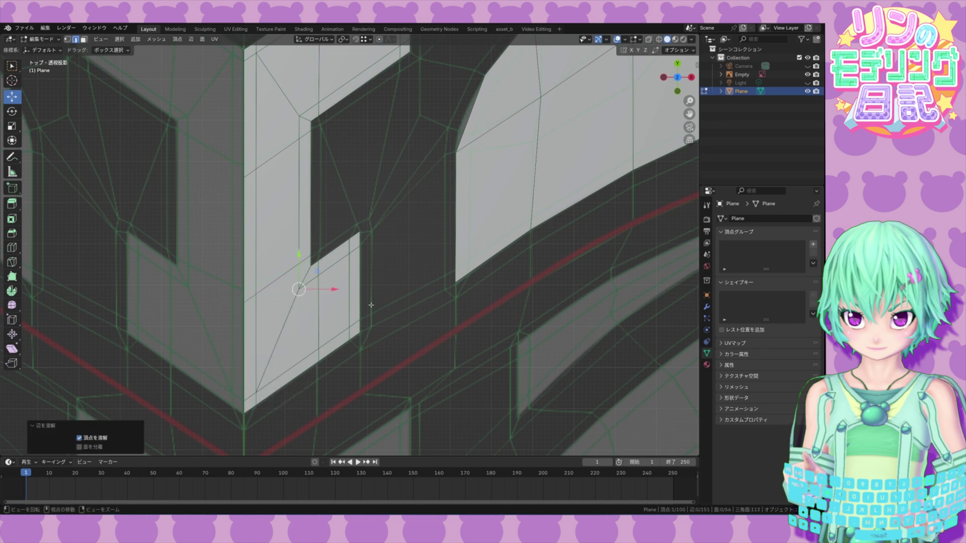
Step: Add support loops along both long edges of the slim curved block and one beside its wide end
{"action": "middle_click_drag", "start_coordinate": [371, 304], "coordinate": [354, 313], "text": "shift"}
{"action": "middle_click_drag", "start_coordinate": [376, 179], "coordinate": [281, 307], "text": "shift"}
{"action": "scroll", "coordinate": [314, 273], "scroll_direction": "down", "scroll_amount": 1}
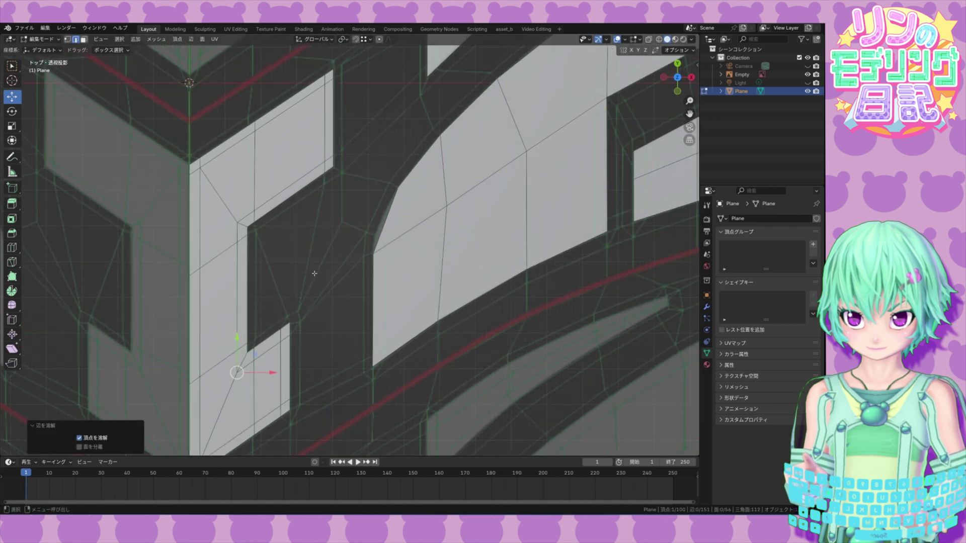
{"action": "scroll", "coordinate": [281, 306], "scroll_direction": "down", "scroll_amount": 1}
{"action": "middle_click_drag", "start_coordinate": [379, 68], "coordinate": [210, 278], "text": "shift"}
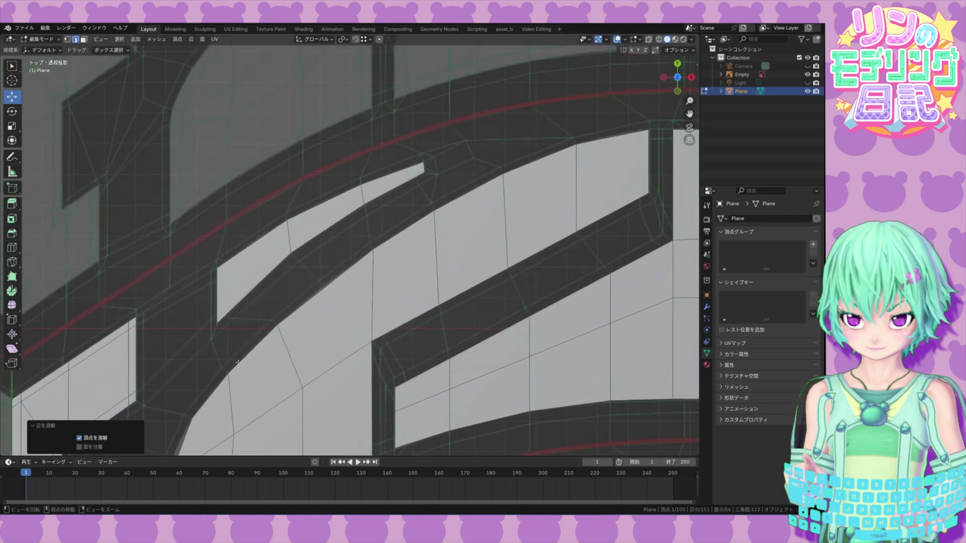
{"action": "key", "text": "ctrl+r"}
{"action": "left_click", "coordinate": [210, 277]}
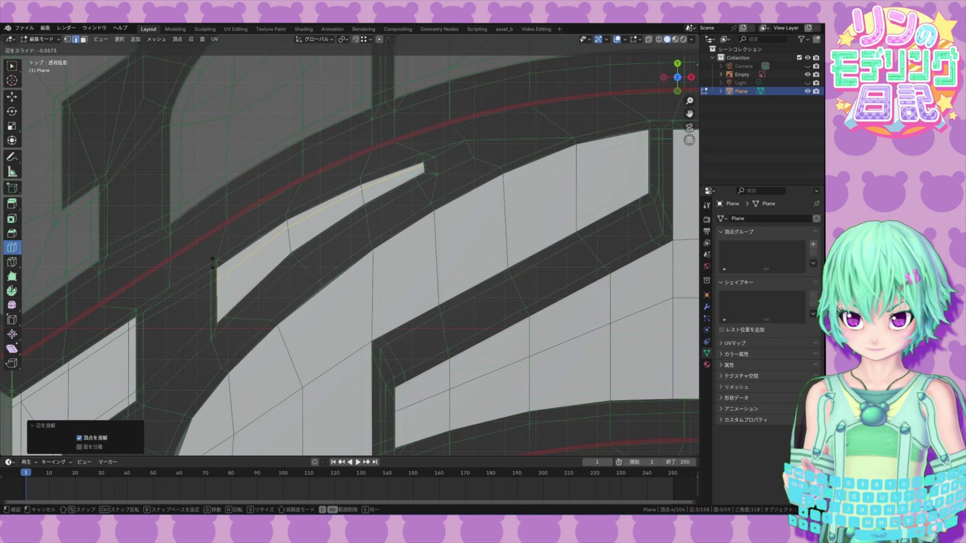
{"action": "left_click_drag", "start_coordinate": [213, 263], "coordinate": [213, 263]}
{"action": "left_click_drag", "start_coordinate": [217, 293], "coordinate": [218, 305]}
{"action": "left_click_drag", "start_coordinate": [227, 283], "coordinate": [202, 305]}
Step: Add a support loop across the slim curved block close to its narrow tip
{"action": "middle_click_drag", "start_coordinate": [402, 184], "coordinate": [366, 215], "text": "shift"}
{"action": "scroll", "coordinate": [365, 216], "scroll_direction": "up", "scroll_amount": 3}
{"action": "left_click_drag", "start_coordinate": [397, 172], "coordinate": [433, 167]}
{"action": "middle_click_drag", "start_coordinate": [375, 221], "coordinate": [439, 220], "text": "alt"}
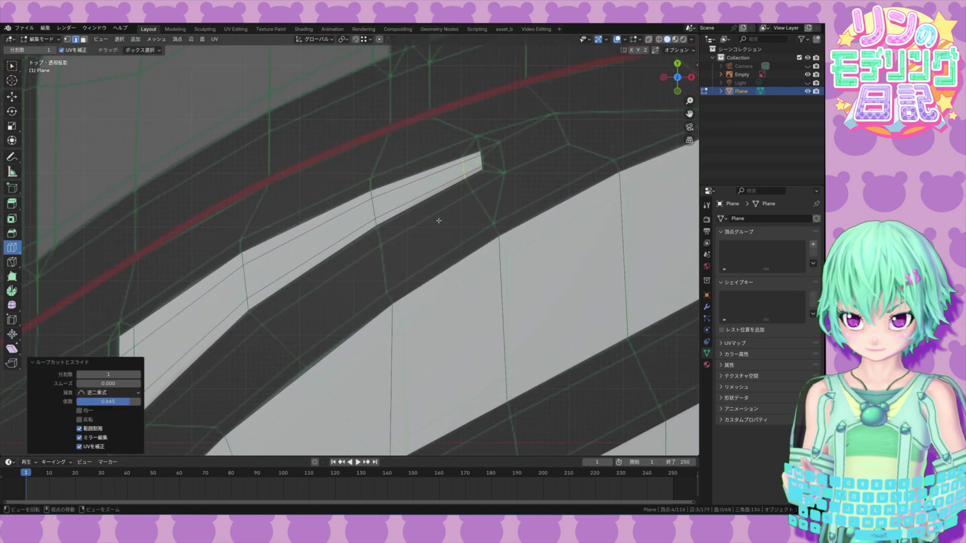
Step: Move the support vertices on the slim block's two middle cross-sections closer to its upper and lower outline
{"action": "left_click", "coordinate": [67, 40]}
{"action": "left_click", "coordinate": [12, 96]}
{"action": "left_click", "coordinate": [243, 265]}
{"action": "left_click_drag", "start_coordinate": [244, 265], "coordinate": [257, 279]}
{"action": "left_click", "coordinate": [247, 299]}
{"action": "left_click", "coordinate": [376, 218]}
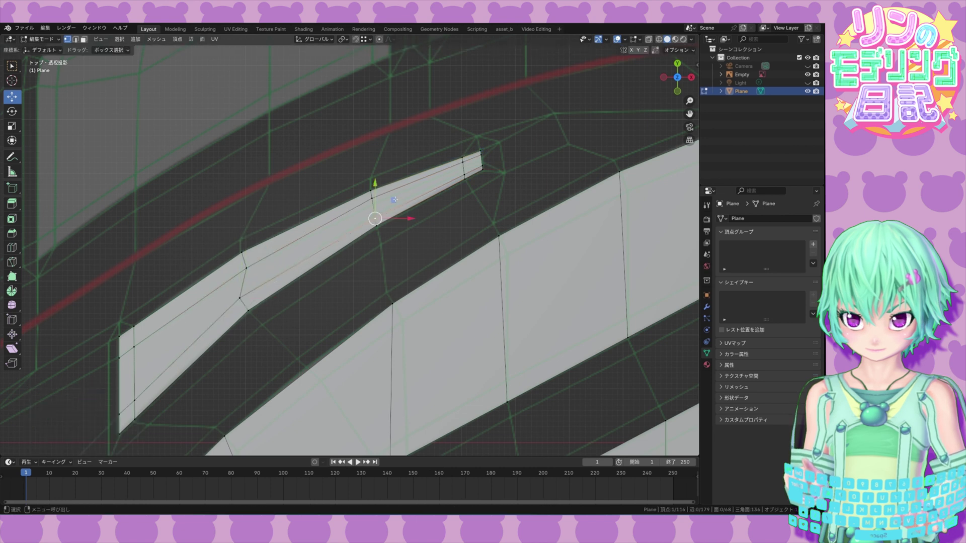
{"action": "left_click_drag", "start_coordinate": [394, 196], "coordinate": [393, 197]}
{"action": "left_click", "coordinate": [240, 298]}
{"action": "left_click_drag", "start_coordinate": [259, 280], "coordinate": [258, 281]}
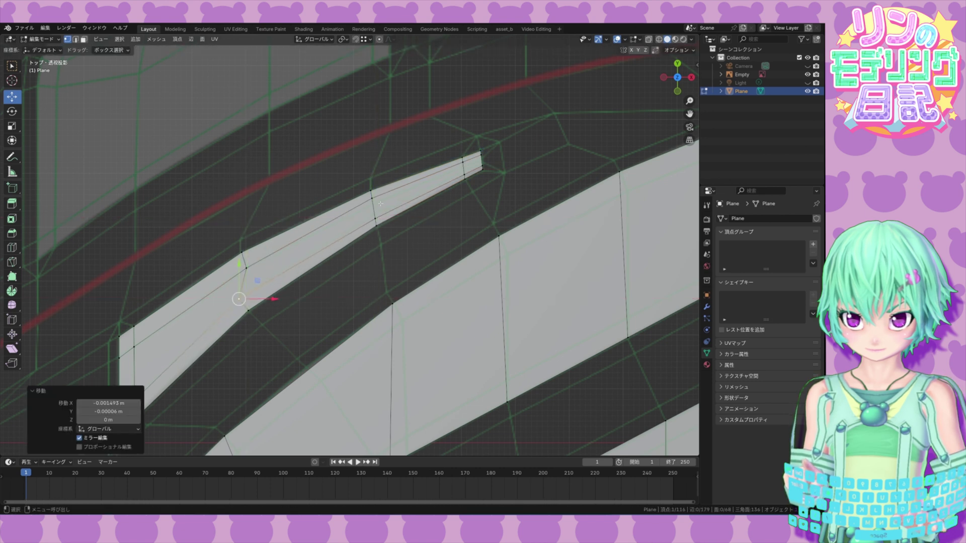
{"action": "left_click", "coordinate": [372, 199]}
{"action": "left_click_drag", "start_coordinate": [390, 182], "coordinate": [386, 210]}
Step: Adjust the support vertices near the slim block's narrow tip, sliding those on its end edge, and reposition a neighbouring mid-block vertex
{"action": "scroll", "coordinate": [388, 194], "scroll_direction": "up", "scroll_amount": 4}
{"action": "left_click", "coordinate": [371, 245]}
{"action": "left_click_drag", "start_coordinate": [389, 227], "coordinate": [388, 218]}
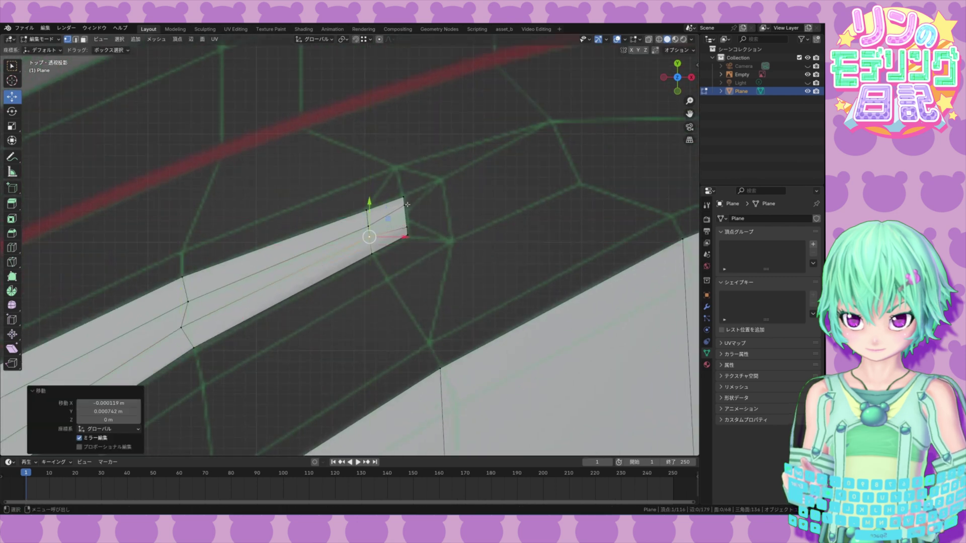
{"action": "left_click", "coordinate": [405, 205]}
{"action": "key", "text": "g"}
{"action": "key", "text": "g"}
{"action": "left_click", "coordinate": [407, 210]}
{"action": "key", "text": "g"}
{"action": "key", "text": "g"}
{"action": "left_click", "coordinate": [408, 211]}
{"action": "scroll", "coordinate": [353, 242], "scroll_direction": "down", "scroll_amount": 2}
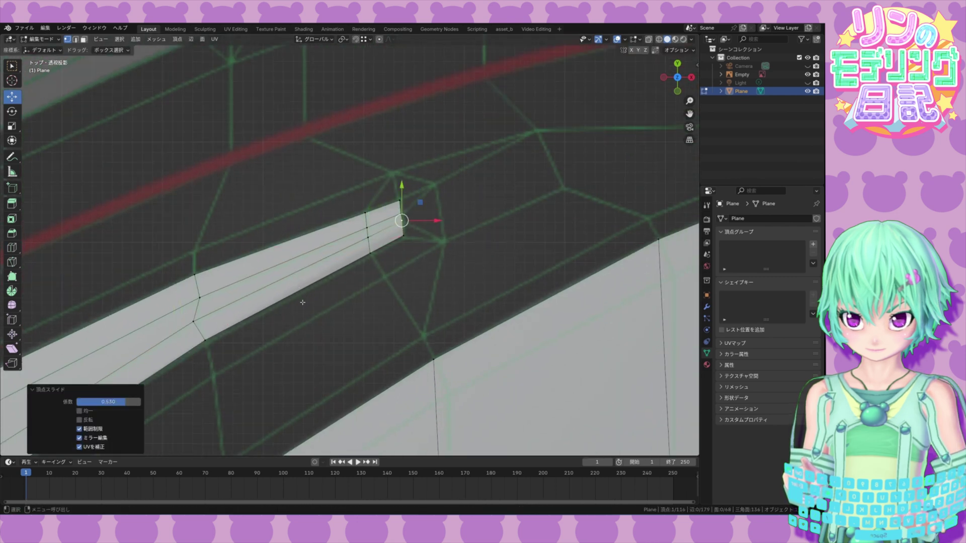
{"action": "left_click", "coordinate": [281, 278]}
{"action": "left_click_drag", "start_coordinate": [299, 259], "coordinate": [303, 258]}
{"action": "middle_click_drag", "start_coordinate": [254, 331], "coordinate": [308, 316], "text": "shift"}
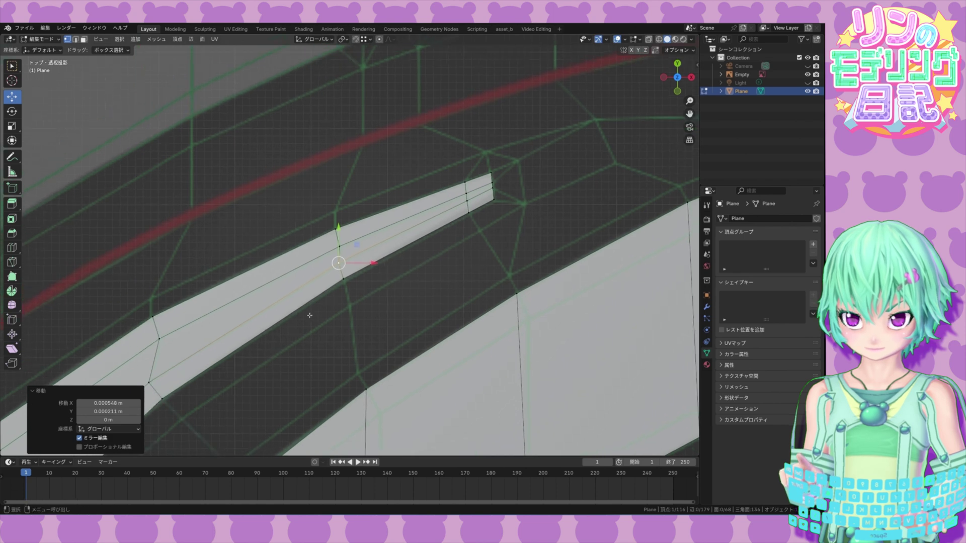
Step: Add support loops to the large curved block beside its vertical inner edge, along its lower edge and beside its left side
{"action": "scroll", "coordinate": [309, 317], "scroll_direction": "down", "scroll_amount": 3}
{"action": "middle_click_drag", "start_coordinate": [246, 375], "coordinate": [333, 279], "text": "shift"}
{"action": "scroll", "coordinate": [312, 311], "scroll_direction": "down", "scroll_amount": 3}
{"action": "middle_click_drag", "start_coordinate": [423, 342], "coordinate": [375, 291], "text": "shift"}
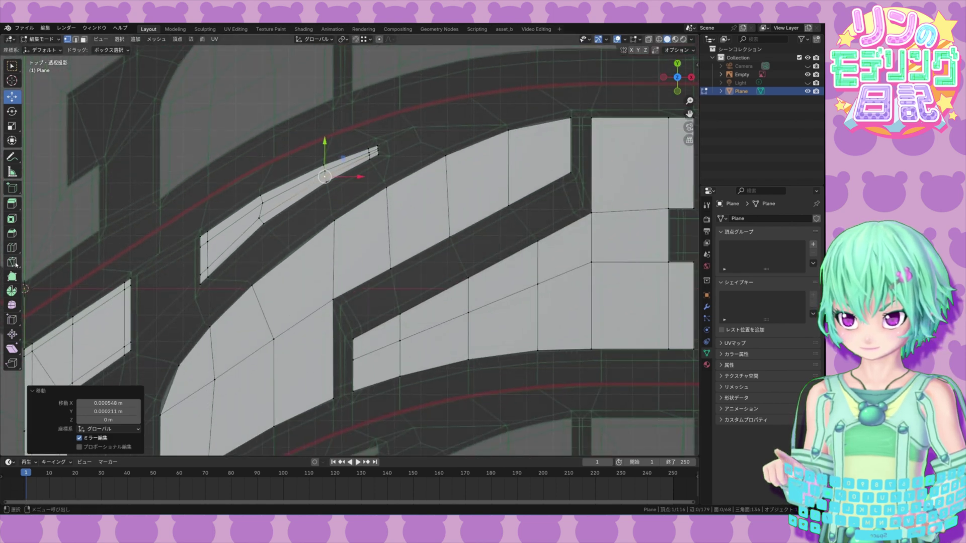
{"action": "key", "text": "ctrl+r"}
{"action": "left_click_drag", "start_coordinate": [306, 336], "coordinate": [326, 324]}
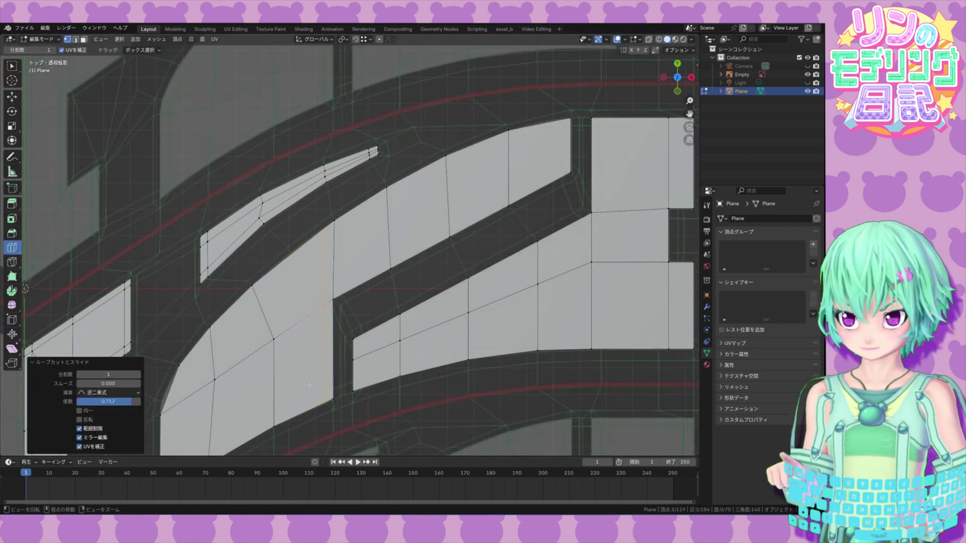
{"action": "middle_click_drag", "start_coordinate": [330, 392], "coordinate": [383, 326], "text": "shift"}
{"action": "left_click_drag", "start_coordinate": [383, 326], "coordinate": [385, 364]}
{"action": "left_click_drag", "start_coordinate": [215, 357], "coordinate": [203, 360]}
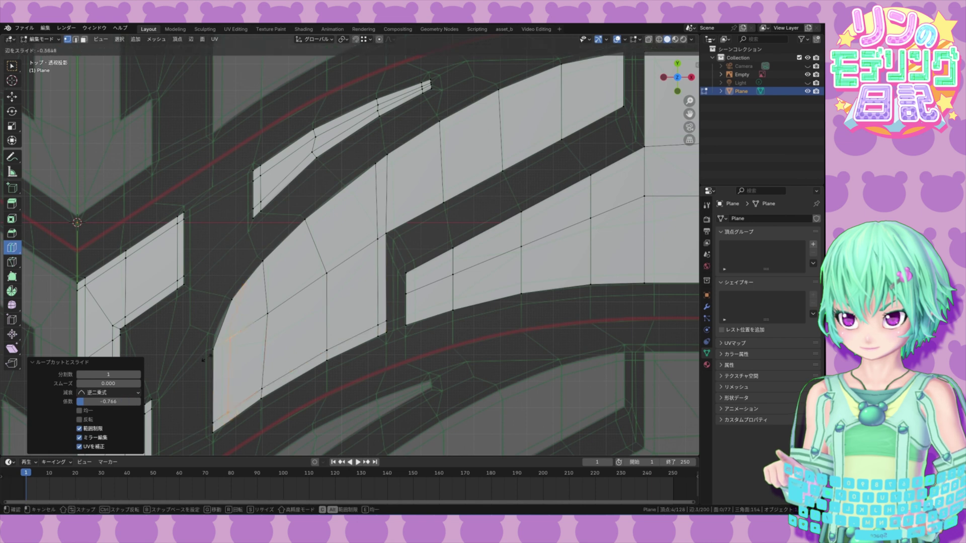
{"action": "left_click", "coordinate": [199, 361]}
Step: Add an even support loop along the inner edge of the large block's arm and another near the arm's end
{"action": "left_click_drag", "start_coordinate": [385, 236], "coordinate": [395, 247]}
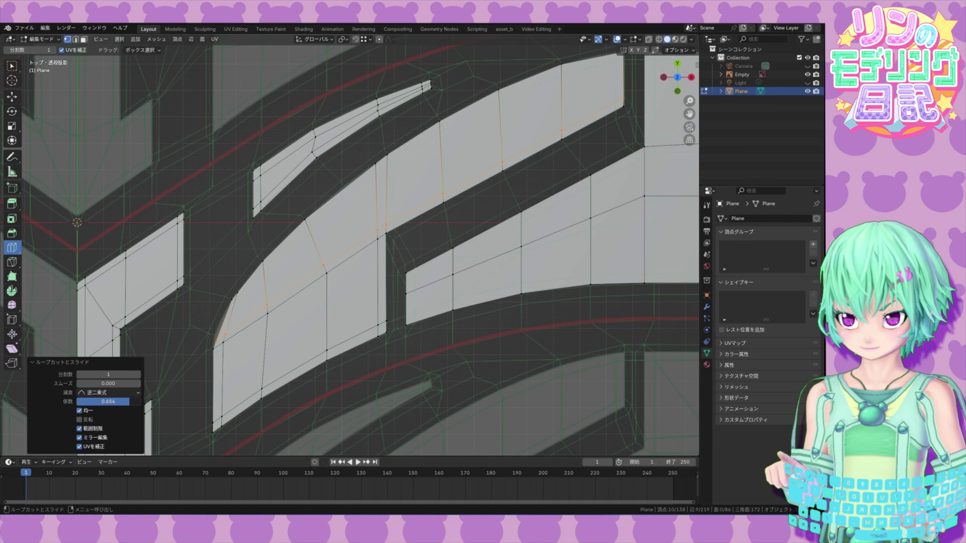
{"action": "middle_click_drag", "start_coordinate": [468, 224], "coordinate": [406, 297], "text": "shift"}
{"action": "left_click_drag", "start_coordinate": [542, 174], "coordinate": [558, 169]}
{"action": "left_click", "coordinate": [567, 167]}
Step: Add a support loop along the large block's curved upper edge, using Even and Flipped with a factor of -0.587
{"action": "left_click_drag", "start_coordinate": [497, 154], "coordinate": [493, 146]}
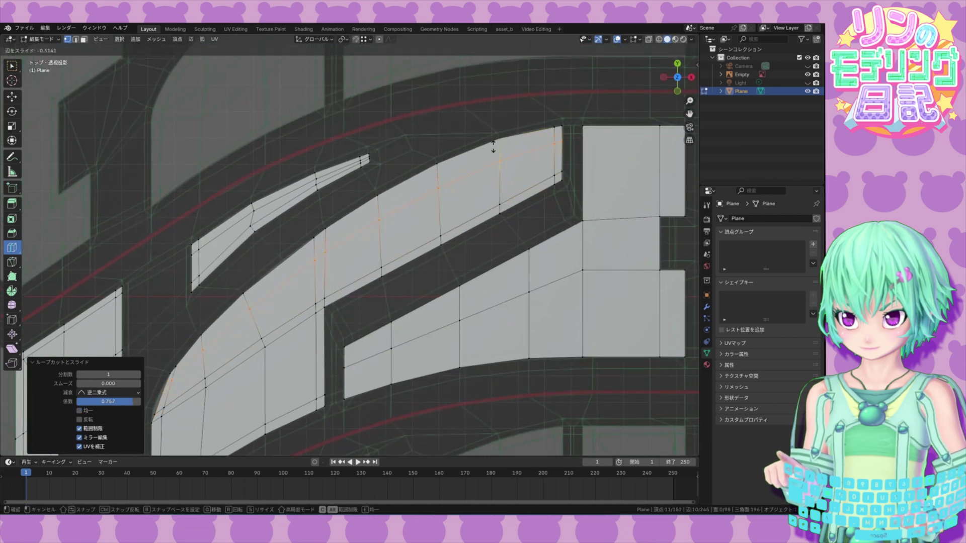
{"action": "left_click", "coordinate": [494, 132]}
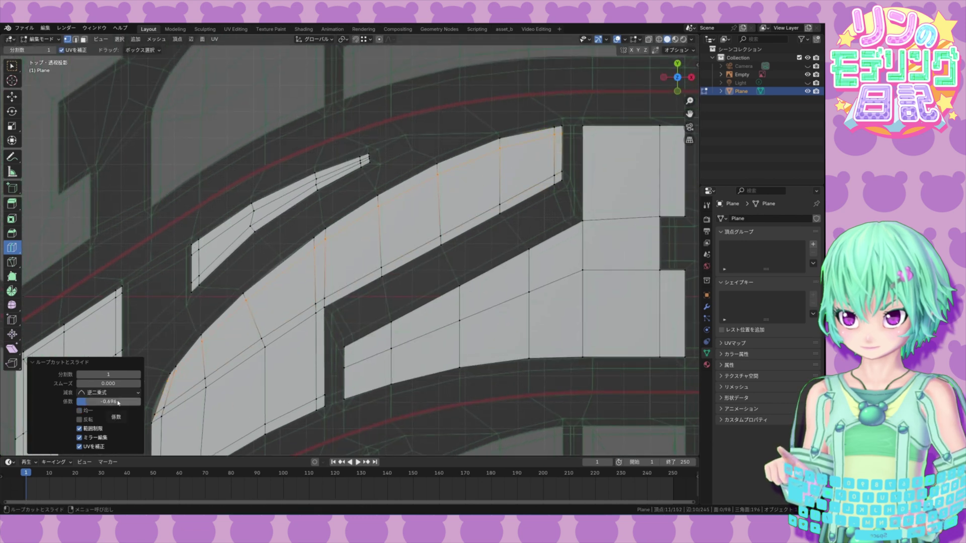
{"action": "left_click", "coordinate": [89, 419]}
{"action": "left_click_drag", "start_coordinate": [110, 402], "coordinate": [115, 401]}
Step: Reposition the vertices along the large block's curved outer edge and at its rounded left side
{"action": "middle_click_drag", "start_coordinate": [252, 240], "coordinate": [324, 209], "text": "shift"}
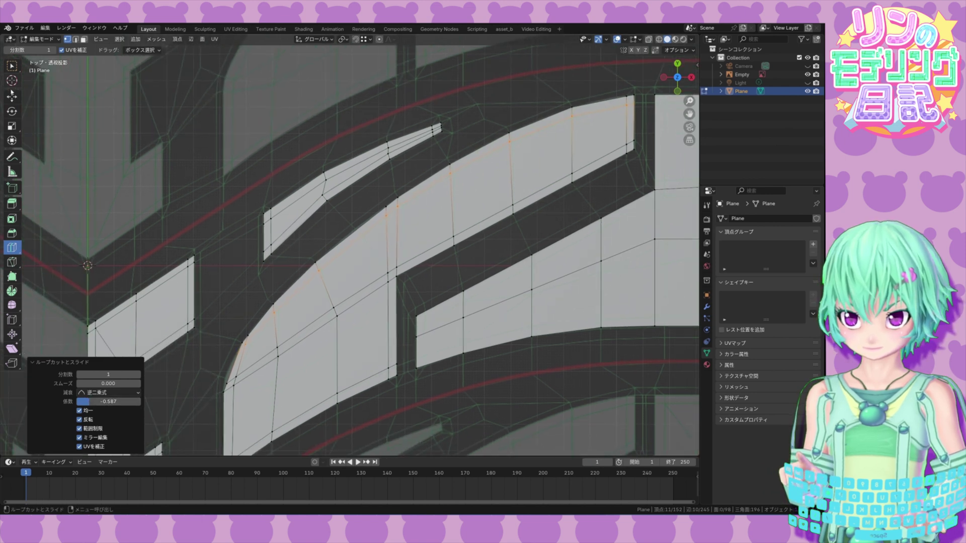
{"action": "left_click", "coordinate": [12, 96]}
{"action": "mouse_move", "coordinate": [371, 225]}
{"action": "left_mouse_down"}
{"action": "mouse_move", "coordinate": [395, 195]}
{"action": "mouse_move", "coordinate": [372, 215]}
{"action": "left_mouse_up"}
{"action": "left_click", "coordinate": [355, 239]}
{"action": "left_click_drag", "start_coordinate": [378, 219], "coordinate": [384, 216]}
{"action": "middle_click_drag", "start_coordinate": [403, 285], "coordinate": [436, 221], "text": "shift"}
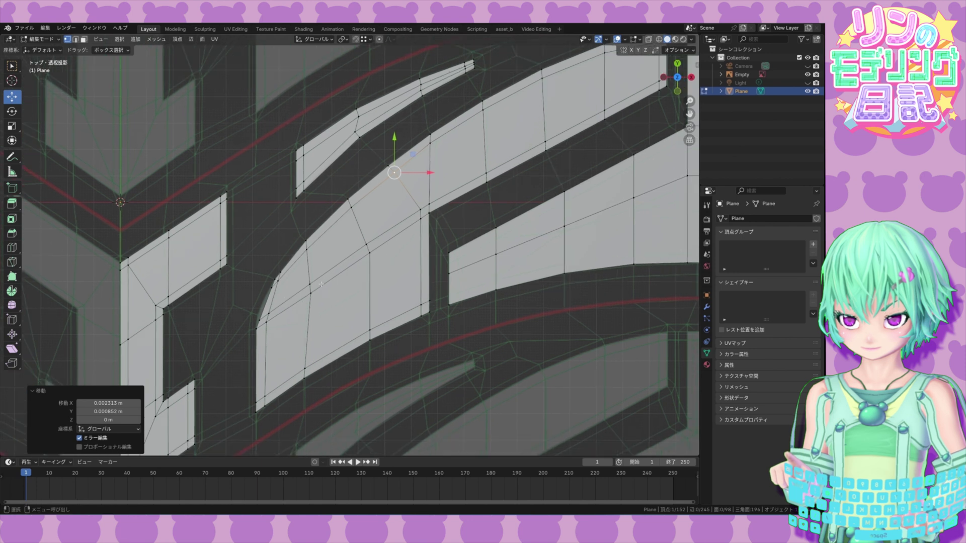
{"action": "left_click", "coordinate": [259, 321]}
{"action": "left_click_drag", "start_coordinate": [278, 302], "coordinate": [277, 296]}
Step: Add a support loop across the large block's lower part, just below its inner corner, with a factor of 0.809
{"action": "middle_click_drag", "start_coordinate": [212, 293], "coordinate": [125, 364], "text": "shift"}
{"action": "left_click", "coordinate": [12, 248]}
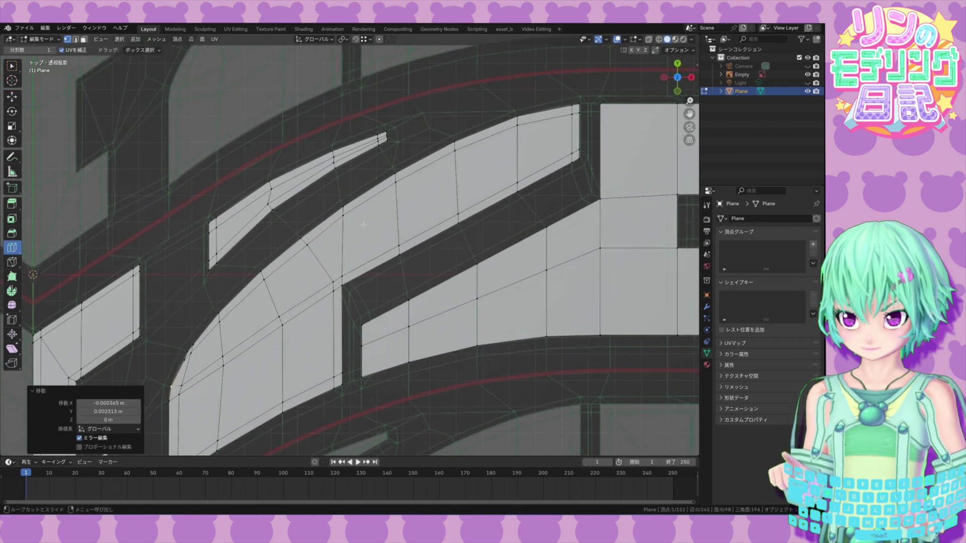
{"action": "left_click_drag", "start_coordinate": [335, 238], "coordinate": [264, 312]}
{"action": "left_click", "coordinate": [12, 96]}
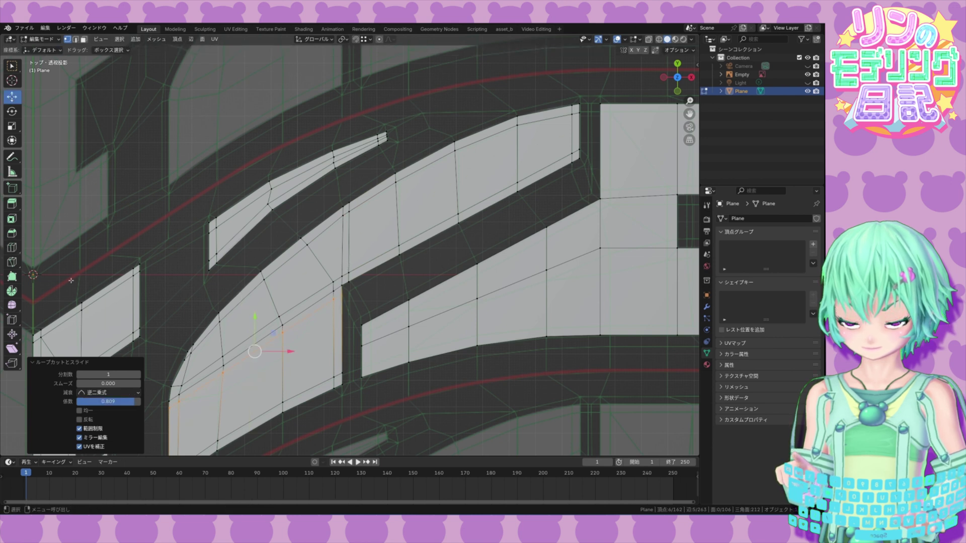
Step: Dissolve the surplus edge loop beside the large block's inner corner
{"action": "left_click", "coordinate": [333, 282]}
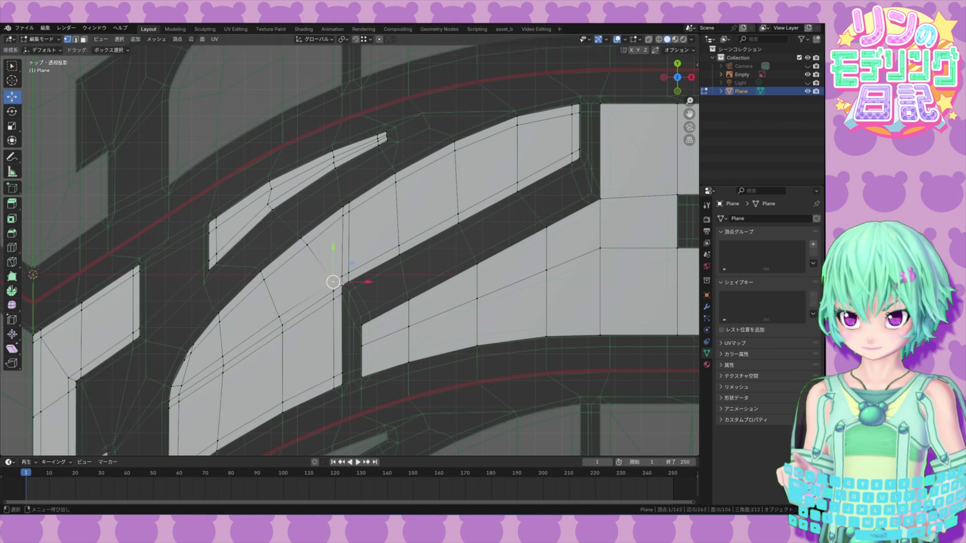
{"action": "left_click", "coordinate": [341, 256], "text": "alt"}
{"action": "key", "text": "x"}
{"action": "left_click", "coordinate": [297, 297]}
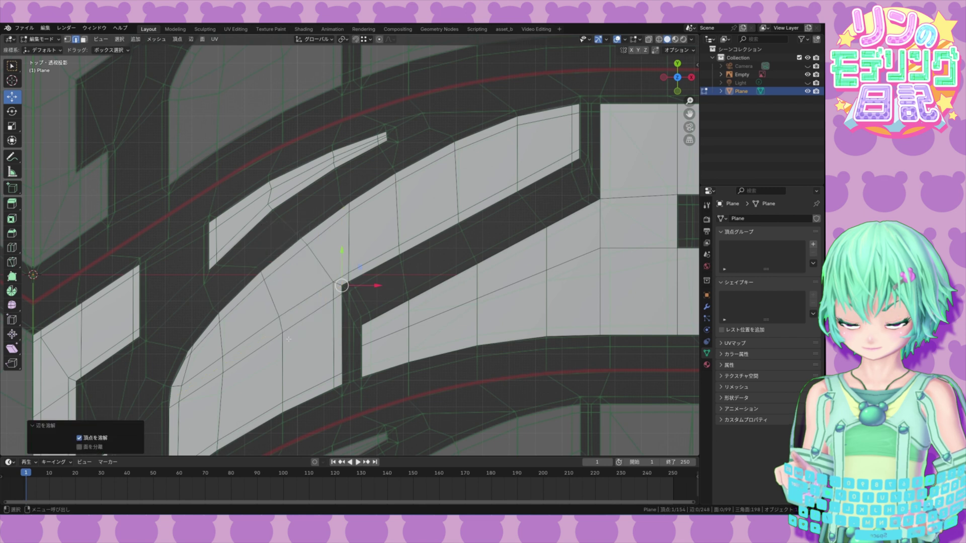
{"action": "middle_click_drag", "start_coordinate": [296, 332], "coordinate": [314, 328], "text": "shift"}
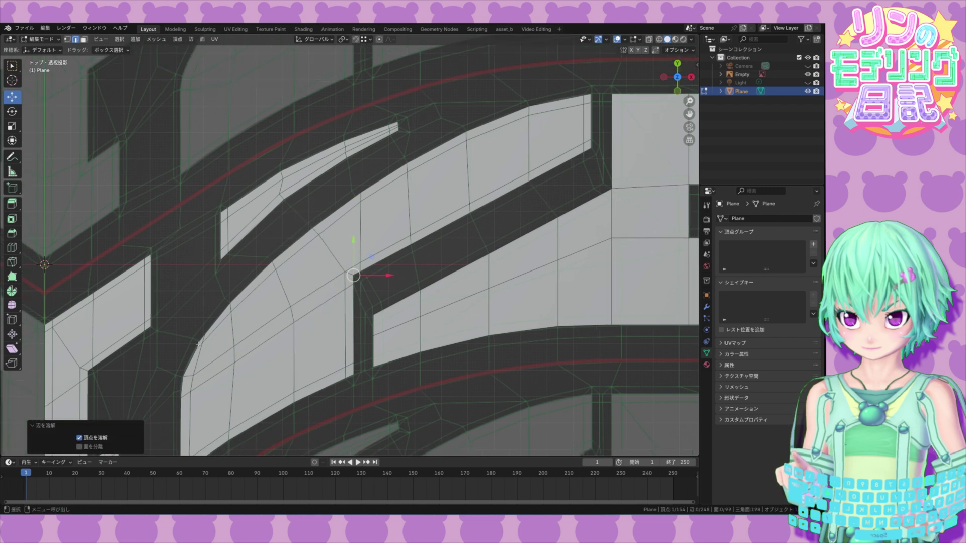
Step: Connect vertices at the large block's rounded left corner and dissolve the two short surplus edges there
{"action": "key", "text": "1"}
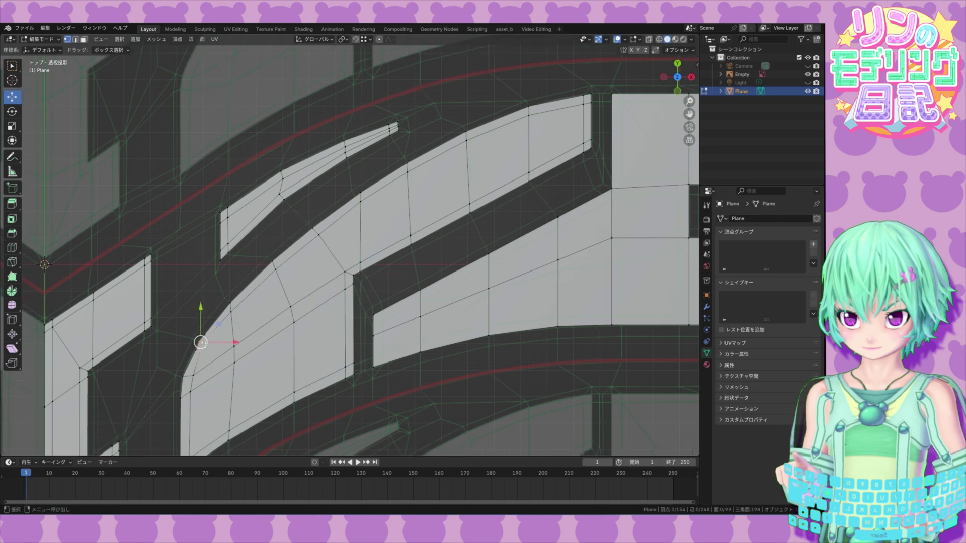
{"action": "key", "text": "j"}
{"action": "key", "text": "2"}
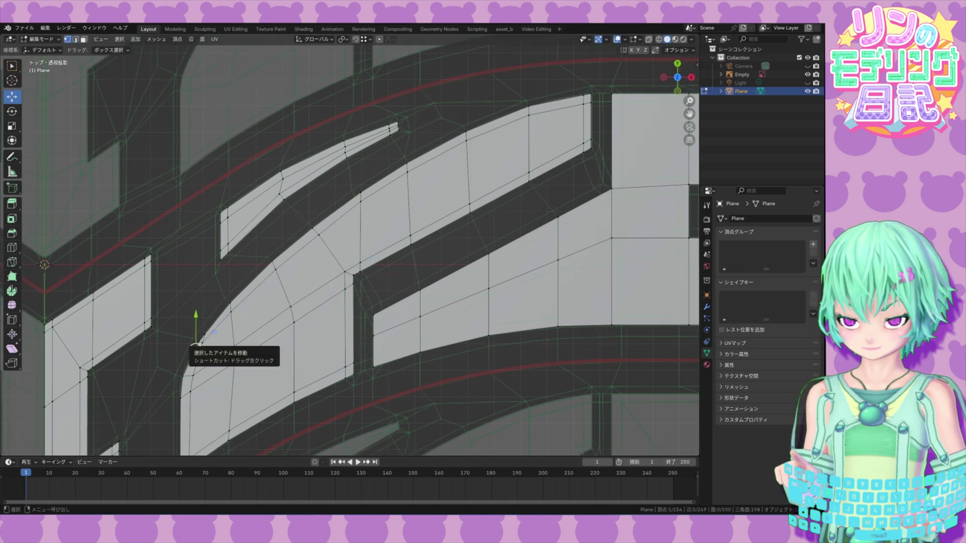
{"action": "key", "text": "alt+a"}
{"action": "scroll", "coordinate": [200, 344], "scroll_direction": "up", "scroll_amount": 2}
{"action": "left_click", "coordinate": [153, 372]}
{"action": "left_click", "coordinate": [149, 377], "text": "shift"}
{"action": "key", "text": "x"}
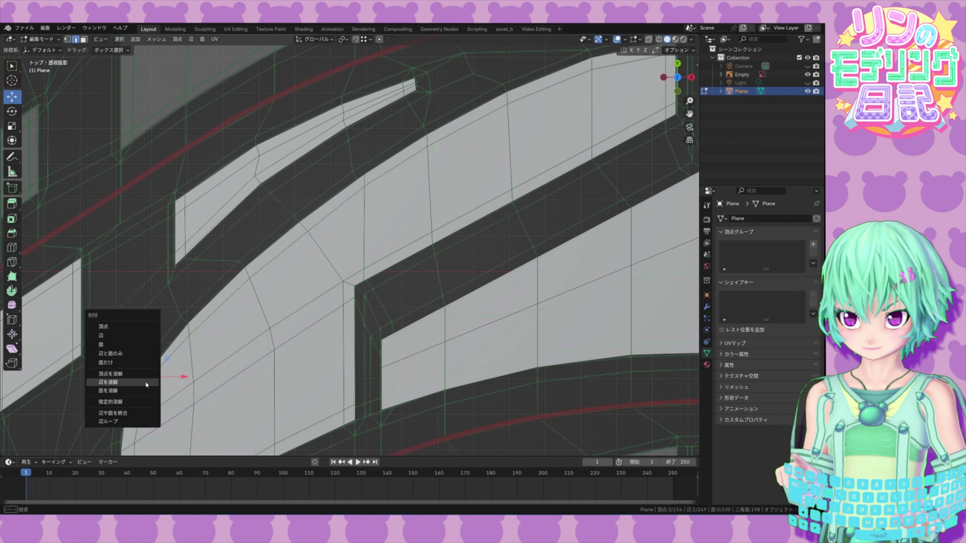
{"action": "left_click", "coordinate": [147, 385]}
{"action": "key", "text": "1"}
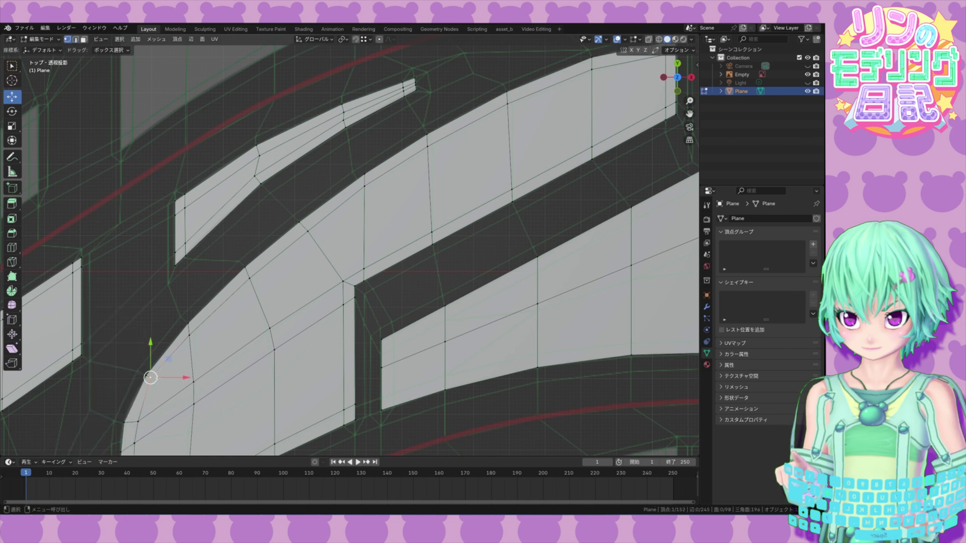
Step: Move the outline and support vertices around the large block's rounded left corner into an evenly spaced curve
{"action": "left_click_drag", "start_coordinate": [169, 359], "coordinate": [163, 358]}
{"action": "left_click", "coordinate": [146, 375]}
{"action": "middle_click_drag", "start_coordinate": [164, 359], "coordinate": [236, 294], "text": "shift"}
{"action": "left_click", "coordinate": [197, 359]}
{"action": "left_click_drag", "start_coordinate": [216, 343], "coordinate": [194, 343]}
{"action": "left_click", "coordinate": [194, 388]}
{"action": "left_click", "coordinate": [208, 380]}
{"action": "left_click_drag", "start_coordinate": [225, 362], "coordinate": [224, 344]}
{"action": "left_click", "coordinate": [210, 358]}
{"action": "middle_click_drag", "start_coordinate": [225, 345], "coordinate": [199, 404], "text": "alt"}
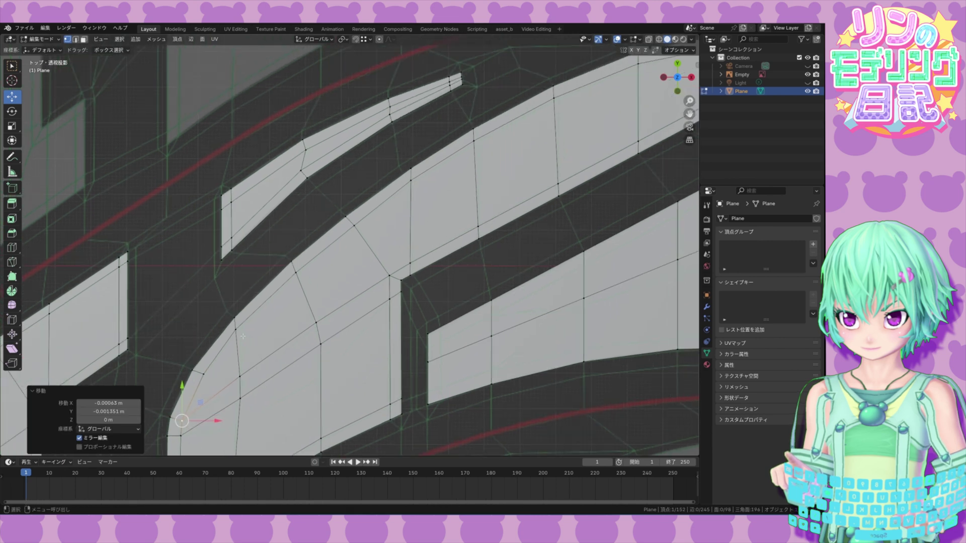
Step: Redistribute the interior vertices across the large block's wide lower part to even out its faces
{"action": "left_click", "coordinate": [235, 330]}
{"action": "left_click_drag", "start_coordinate": [254, 312], "coordinate": [260, 309]}
{"action": "middle_click_drag", "start_coordinate": [334, 364], "coordinate": [333, 333], "text": "alt"}
{"action": "left_click", "coordinate": [320, 313]}
{"action": "left_click_drag", "start_coordinate": [338, 295], "coordinate": [338, 329]}
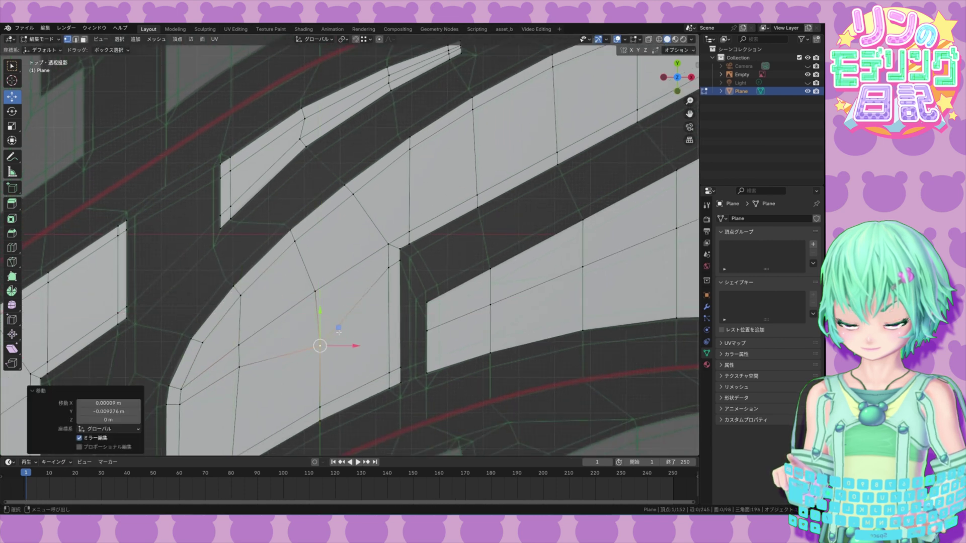
{"action": "middle_click_drag", "start_coordinate": [338, 328], "coordinate": [399, 283], "text": "alt"}
{"action": "left_click", "coordinate": [300, 323]}
{"action": "left_click_drag", "start_coordinate": [319, 304], "coordinate": [313, 332]}
{"action": "left_click", "coordinate": [300, 301]}
{"action": "left_click_drag", "start_coordinate": [318, 283], "coordinate": [319, 295]}
{"action": "left_click", "coordinate": [376, 247]}
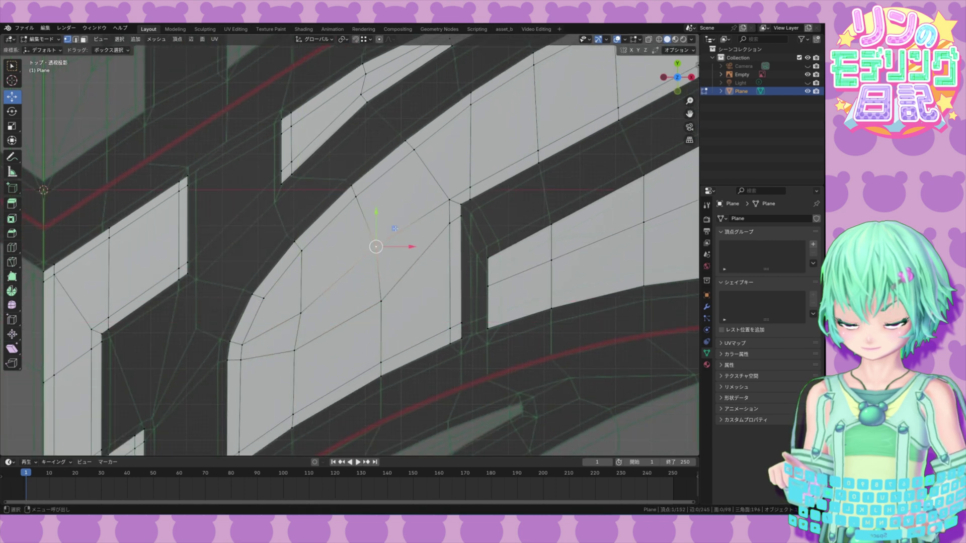
{"action": "left_click_drag", "start_coordinate": [395, 229], "coordinate": [393, 234]}
Step: Add a support loop along the slanted upper edge of the tapered block, using Even and Flipped
{"action": "right_click_drag", "start_coordinate": [392, 234], "coordinate": [469, 222], "text": "alt"}
{"action": "middle_click_drag", "start_coordinate": [469, 222], "coordinate": [379, 298], "text": "alt"}
{"action": "middle_click_drag", "start_coordinate": [514, 226], "coordinate": [343, 241], "text": "alt"}
{"action": "left_click", "coordinate": [12, 248]}
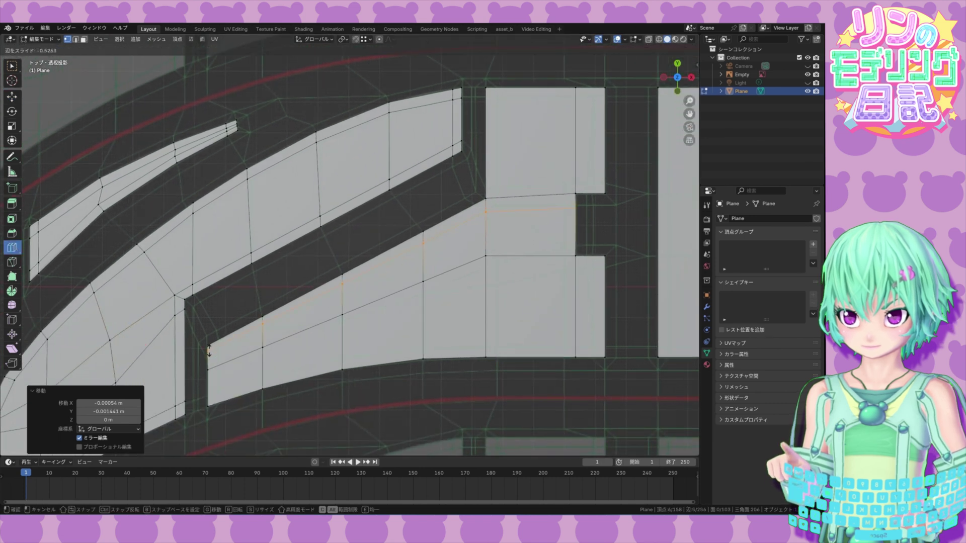
{"action": "left_click_drag", "start_coordinate": [209, 352], "coordinate": [118, 436]}
{"action": "left_click_drag", "start_coordinate": [133, 401], "coordinate": [135, 401]}
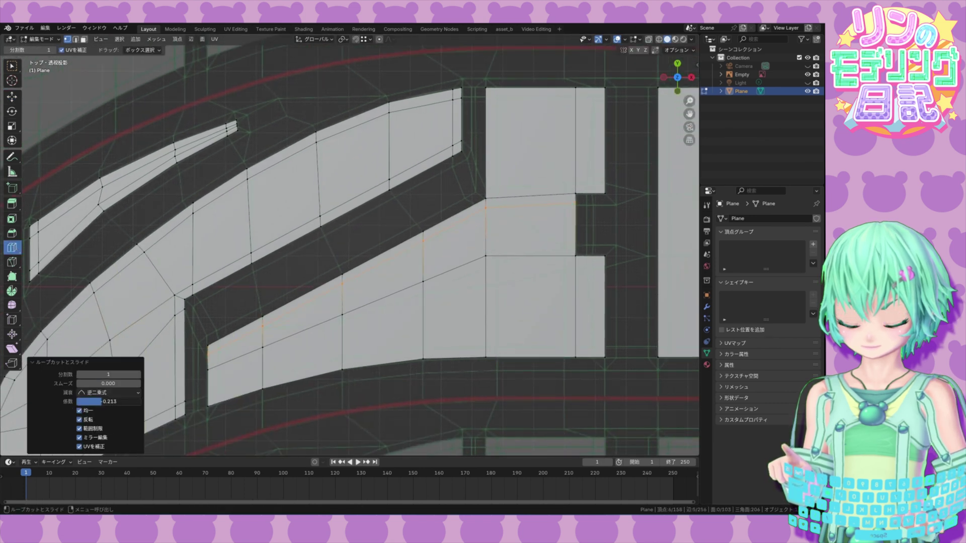
Step: Add support loops beside the tapered block's narrow end and evenly along its lower edge
{"action": "left_click_drag", "start_coordinate": [223, 362], "coordinate": [207, 370]}
{"action": "left_click_drag", "start_coordinate": [209, 385], "coordinate": [209, 393]}
{"action": "left_click_drag", "start_coordinate": [122, 402], "coordinate": [122, 402]}
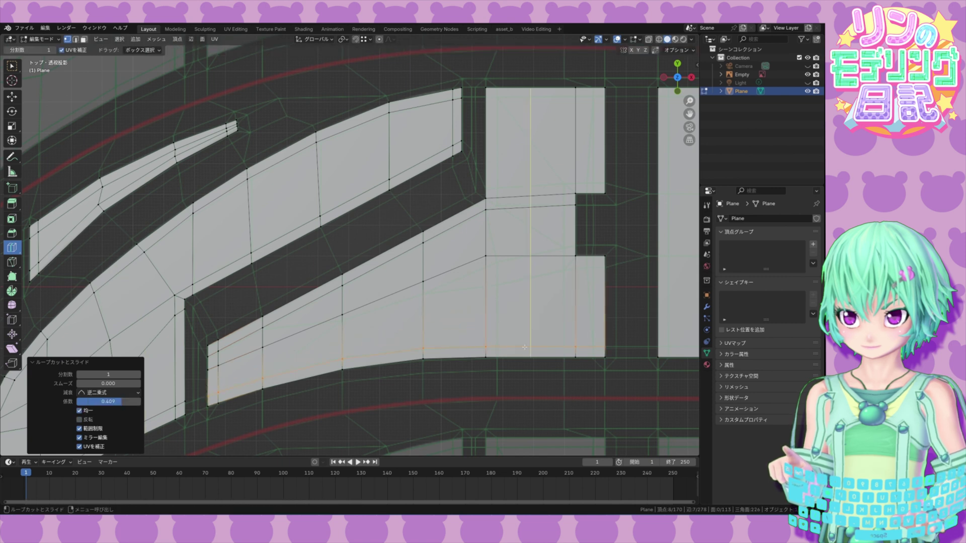
Step: Add support loops beside the left edge and along the top of the tapered block's square section, and through both tabs beside its notch
{"action": "middle_click_drag", "start_coordinate": [570, 287], "coordinate": [484, 334], "text": "shift"}
{"action": "left_click_drag", "start_coordinate": [446, 140], "coordinate": [382, 140]}
{"action": "mouse_move", "coordinate": [503, 133]}
{"action": "left_mouse_down"}
{"action": "mouse_move", "coordinate": [512, 132]}
{"action": "mouse_move", "coordinate": [505, 134]}
{"action": "left_mouse_up"}
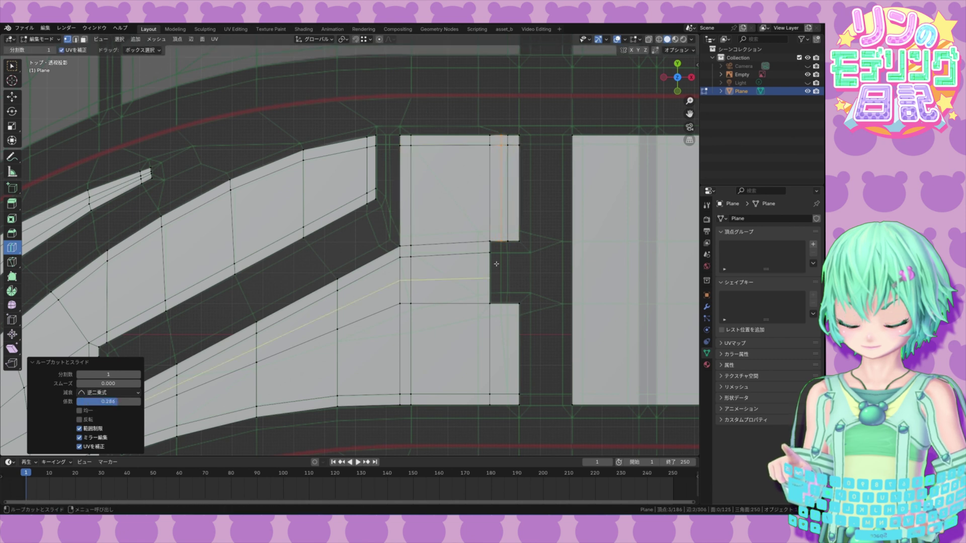
{"action": "left_click_drag", "start_coordinate": [501, 303], "coordinate": [498, 304]}
{"action": "left_click", "coordinate": [498, 303]}
Step: Add support loops just below and above the square section's notch and one beside the notch's vertical edge
{"action": "left_click_drag", "start_coordinate": [518, 349], "coordinate": [517, 284]}
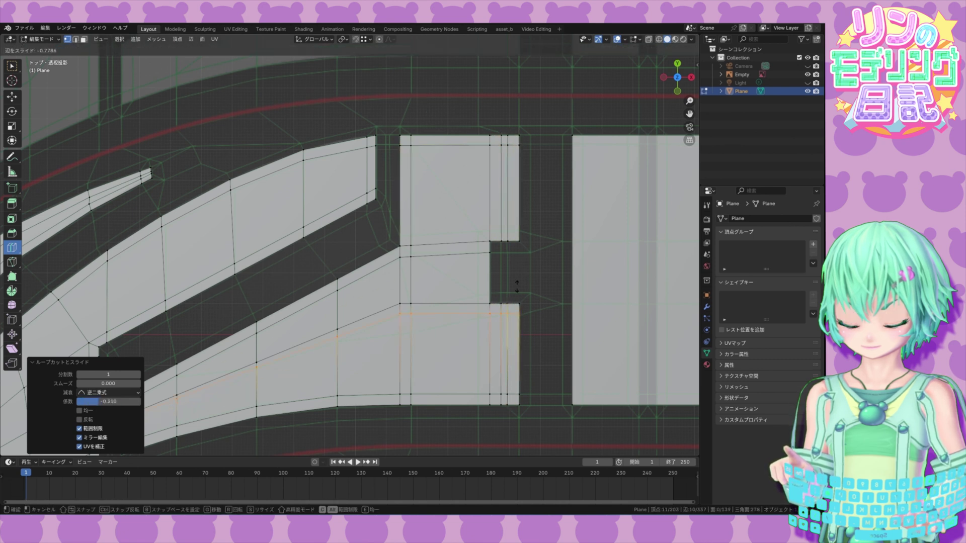
{"action": "left_click", "coordinate": [517, 288]}
{"action": "left_click_drag", "start_coordinate": [483, 138], "coordinate": [496, 139]}
{"action": "left_click_drag", "start_coordinate": [518, 224], "coordinate": [517, 261]}
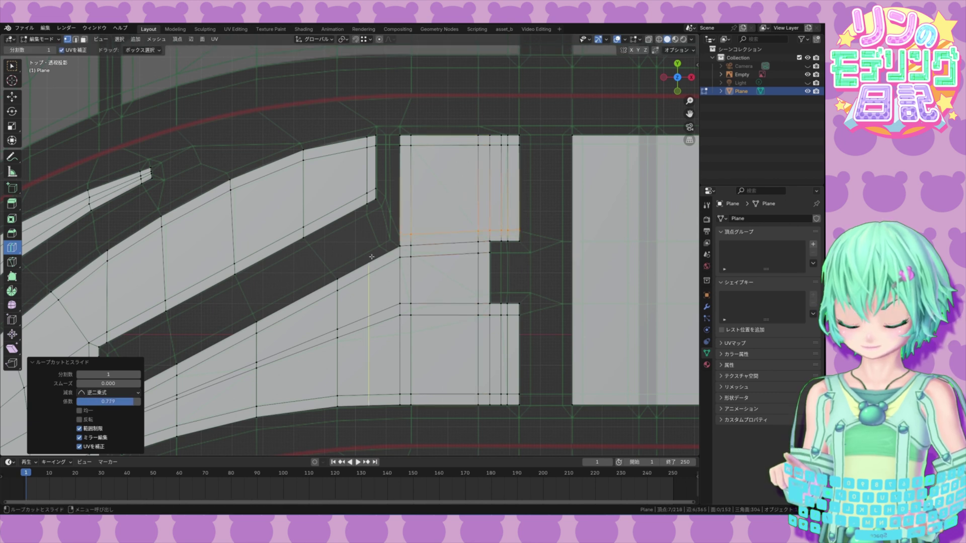
Step: Add a vertical support loop beside the tapered block's inner corner and connect its nearby vertices diagonally across the corner
{"action": "left_click_drag", "start_coordinate": [394, 253], "coordinate": [397, 254]}
{"action": "middle_click_drag", "start_coordinate": [443, 277], "coordinate": [384, 305], "text": "shift"}
{"action": "left_click", "coordinate": [13, 97]}
{"action": "left_click", "coordinate": [370, 289]}
{"action": "left_click", "coordinate": [380, 299], "text": "shift"}
{"action": "key", "text": "j"}
Step: Dissolve the vertical edge line running straight down from the tapered block's inner corner
{"action": "left_click", "coordinate": [382, 302], "text": "alt"}
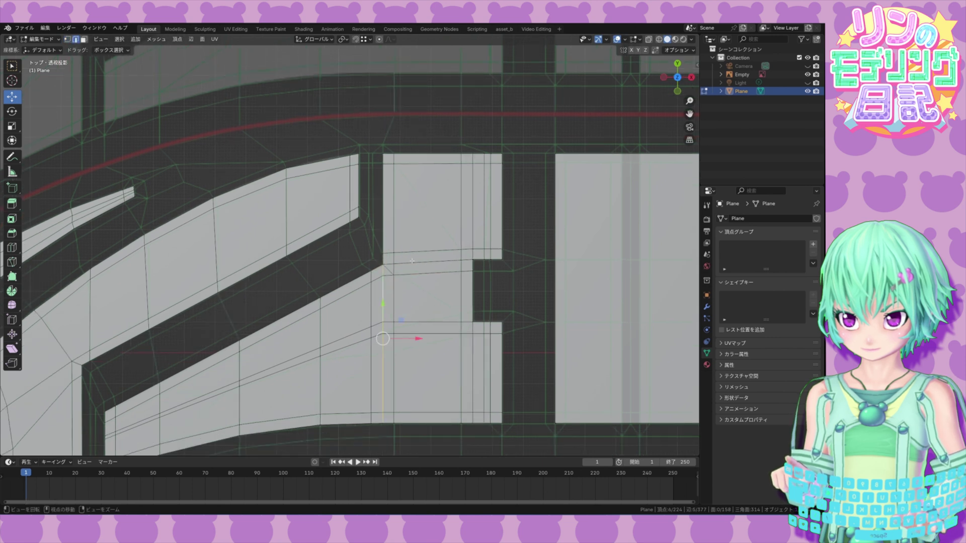
{"action": "key", "text": "x"}
{"action": "left_click", "coordinate": [414, 303]}
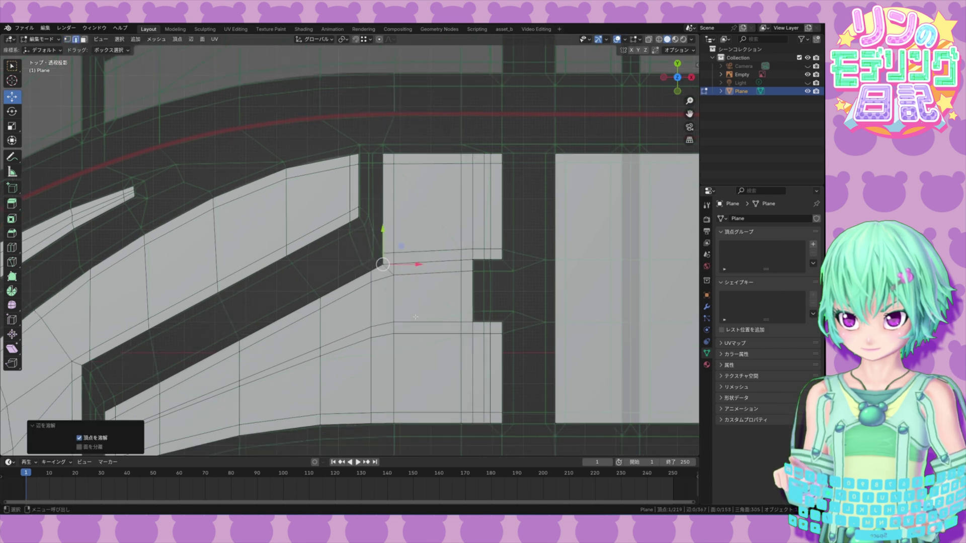
{"action": "left_click", "coordinate": [395, 275]}
{"action": "key", "text": "1"}
{"action": "left_click", "coordinate": [393, 275]}
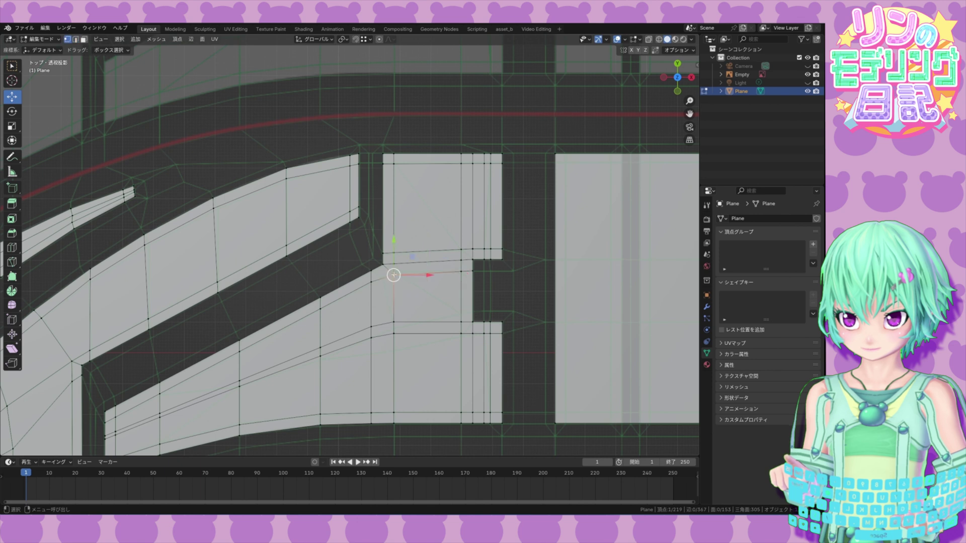
Step: Add a support loop just above the notch's lower edge and connect the vertices diagonally at the notch's lower corner
{"action": "key", "text": "2"}
{"action": "left_click", "coordinate": [12, 248]}
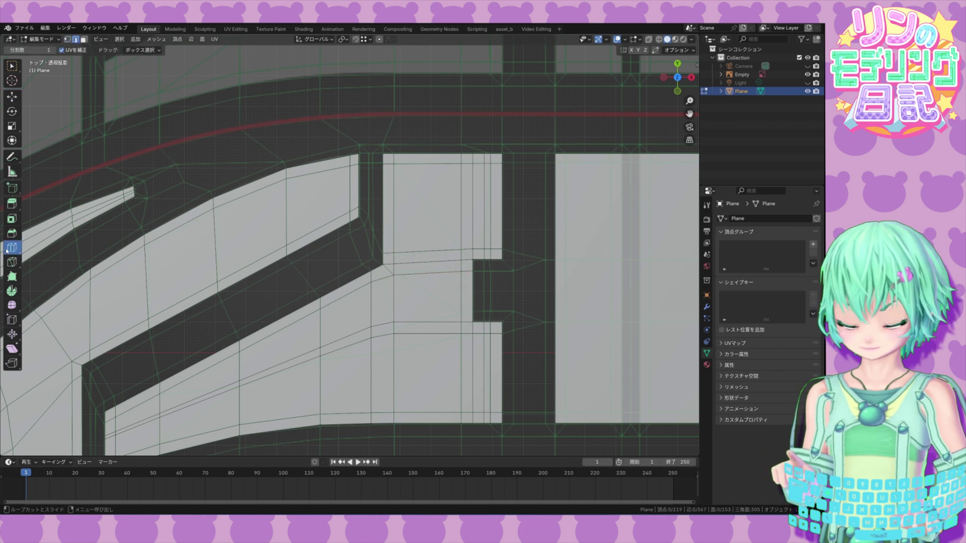
{"action": "left_click_drag", "start_coordinate": [460, 308], "coordinate": [462, 324]}
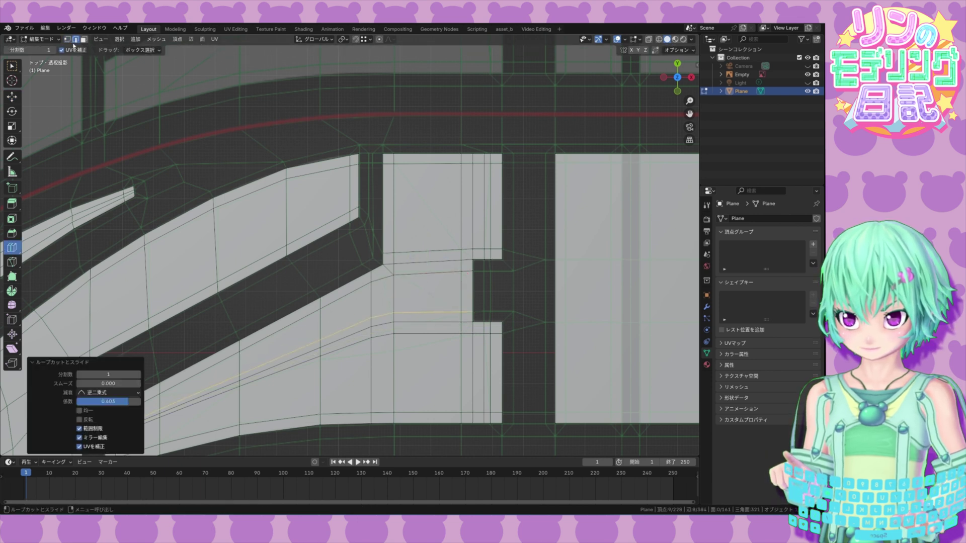
{"action": "left_click", "coordinate": [67, 40]}
{"action": "left_click", "coordinate": [12, 96]}
{"action": "left_click", "coordinate": [474, 321]}
{"action": "left_click", "coordinate": [462, 332], "text": "shift"}
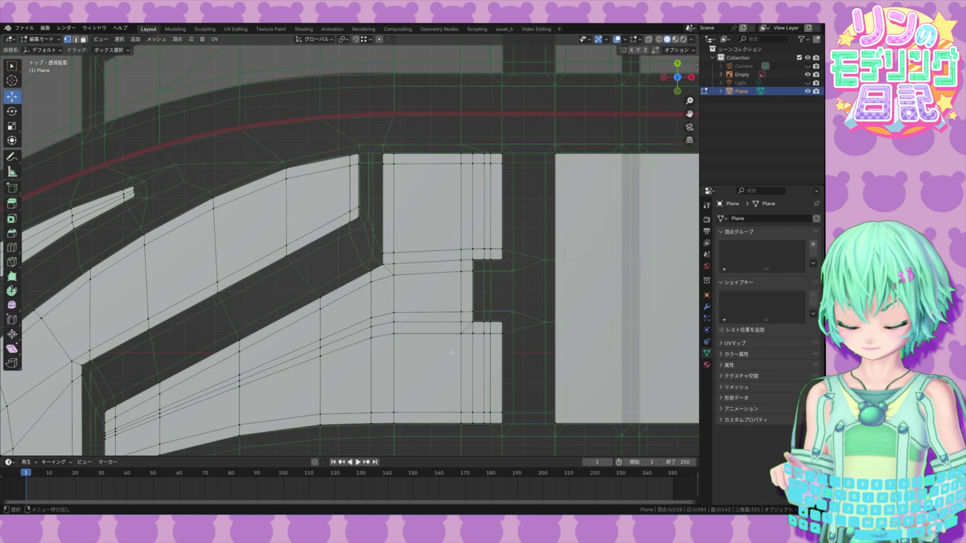
Step: Dissolve the vertical edge line running down from the notch's lower inner corner
{"action": "key", "text": "2"}
{"action": "left_click", "coordinate": [473, 373]}
{"action": "key", "text": "x"}
{"action": "left_click", "coordinate": [474, 372]}
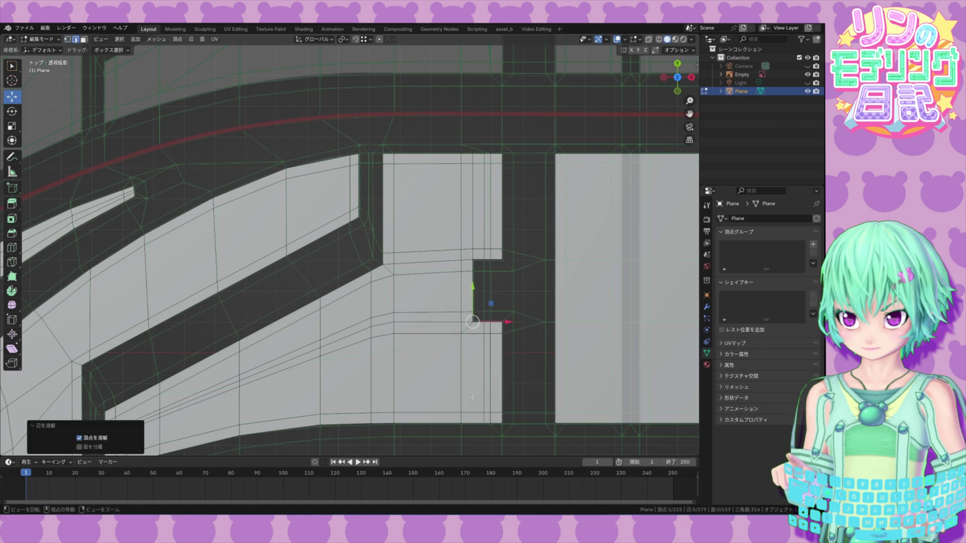
Step: Connect the vertices diagonally at the notch's upper corner and on across the square section to its opposite upper support vertex
{"action": "middle_click_drag", "start_coordinate": [474, 368], "coordinate": [478, 428], "text": "shift"}
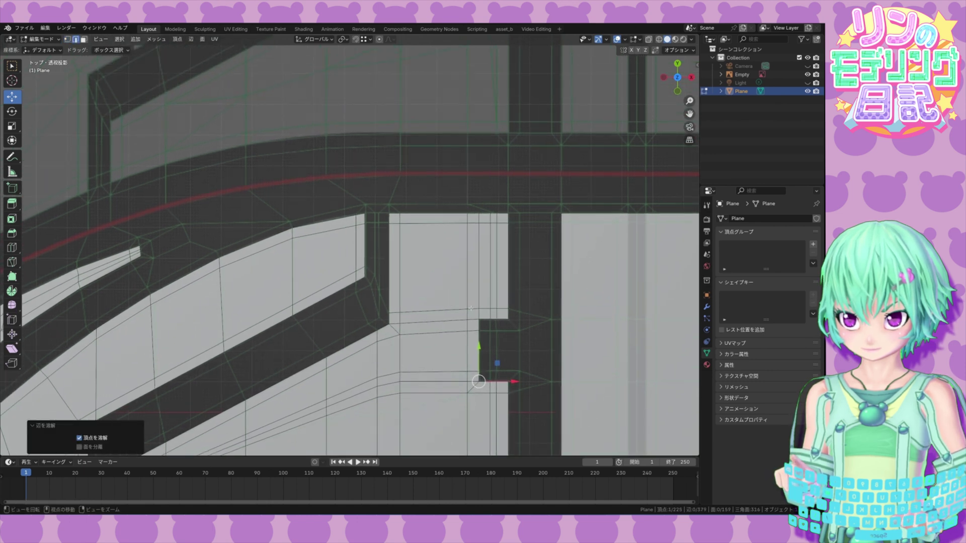
{"action": "key", "text": "1"}
{"action": "left_click", "coordinate": [468, 309]}
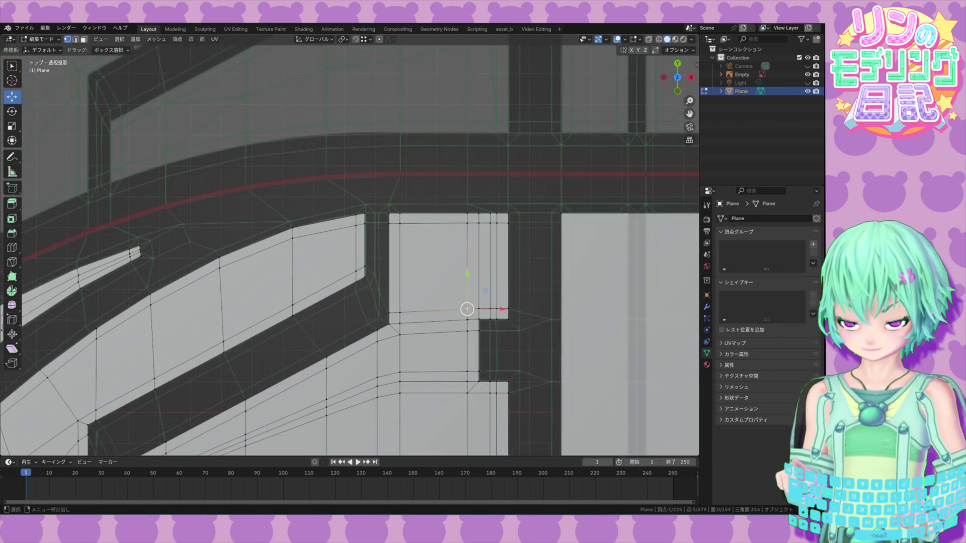
{"action": "left_click", "coordinate": [478, 319], "text": "shift"}
{"action": "key", "text": "j"}
{"action": "left_click", "coordinate": [468, 310]}
{"action": "left_click", "coordinate": [401, 226], "text": "shift"}
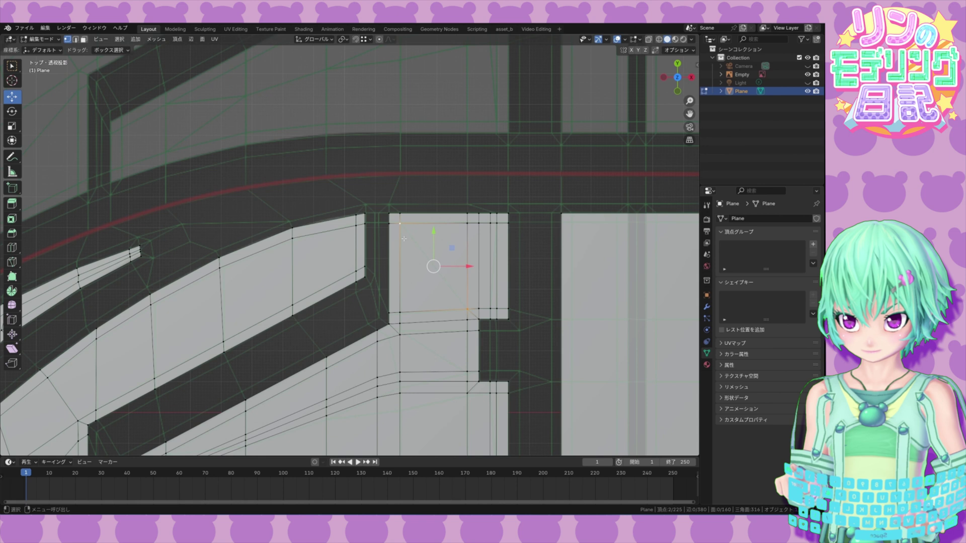
Step: Dissolve the vertical edges above the notch's upper corner and the horizontal edges between the notch and the inner corner
{"action": "key", "text": "alt+a"}
{"action": "key", "text": "2"}
{"action": "left_click", "coordinate": [479, 282], "text": "alt"}
{"action": "left_click", "coordinate": [423, 322], "text": "alt+shift"}
{"action": "key", "text": "x"}
{"action": "left_click", "coordinate": [423, 323]}
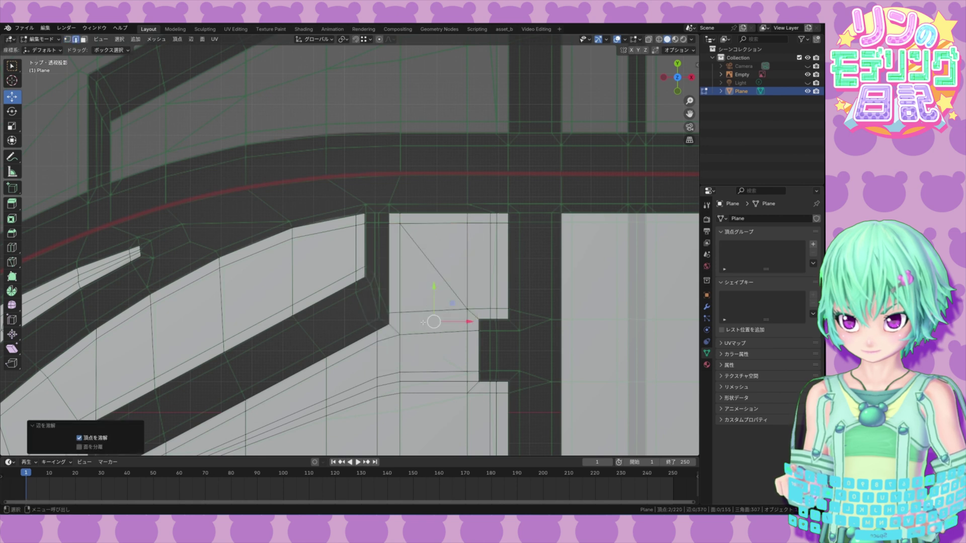
Step: Connect the support vertices of the two vertical lines diagonally in both the upper and the lower tab
{"action": "middle_click_drag", "start_coordinate": [472, 296], "coordinate": [420, 315], "text": "alt"}
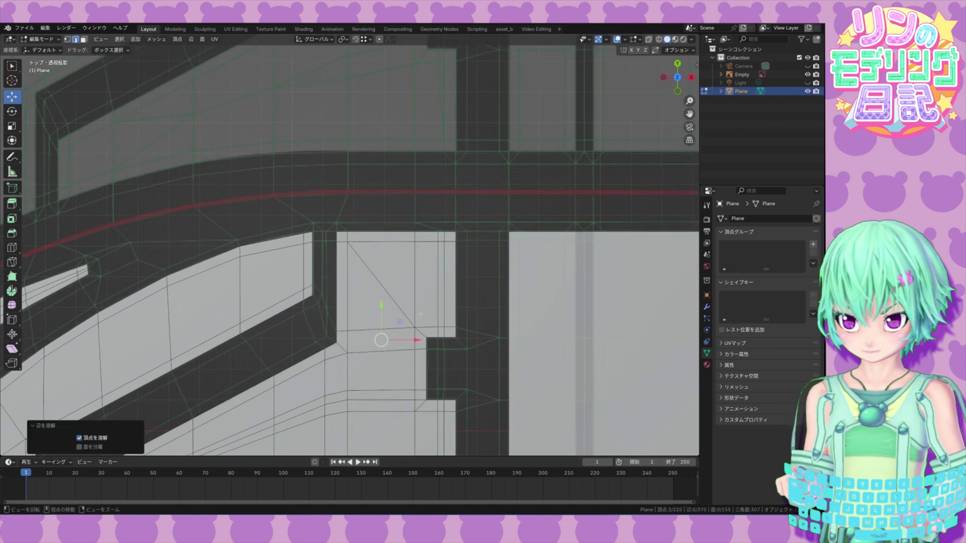
{"action": "left_click", "coordinate": [67, 39]}
{"action": "left_click", "coordinate": [444, 242]}
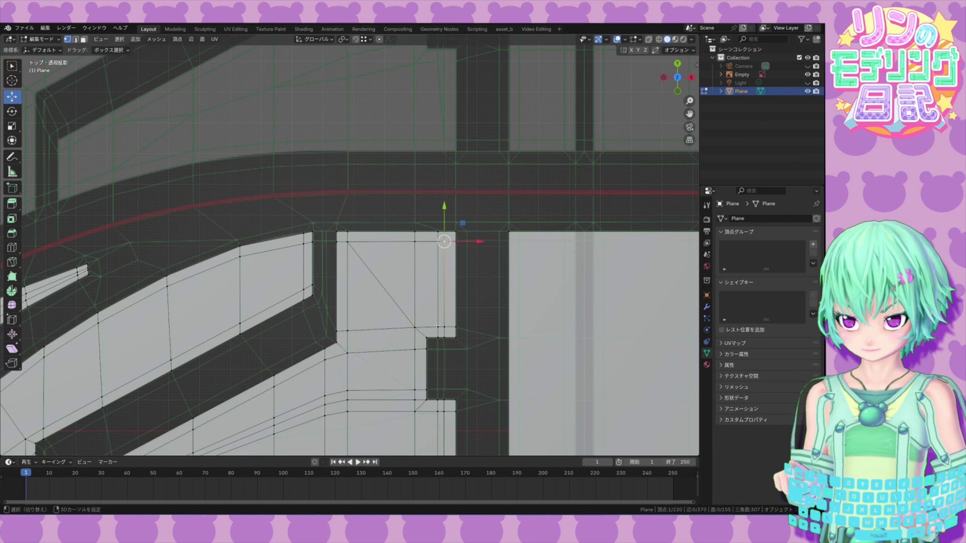
{"action": "left_click", "coordinate": [437, 328], "text": "shift"}
{"action": "key", "text": "j"}
{"action": "middle_click_drag", "start_coordinate": [438, 410], "coordinate": [446, 324], "text": "alt"}
{"action": "left_click", "coordinate": [446, 325]}
{"action": "left_click", "coordinate": [451, 404], "text": "shift"}
{"action": "key", "text": "j"}
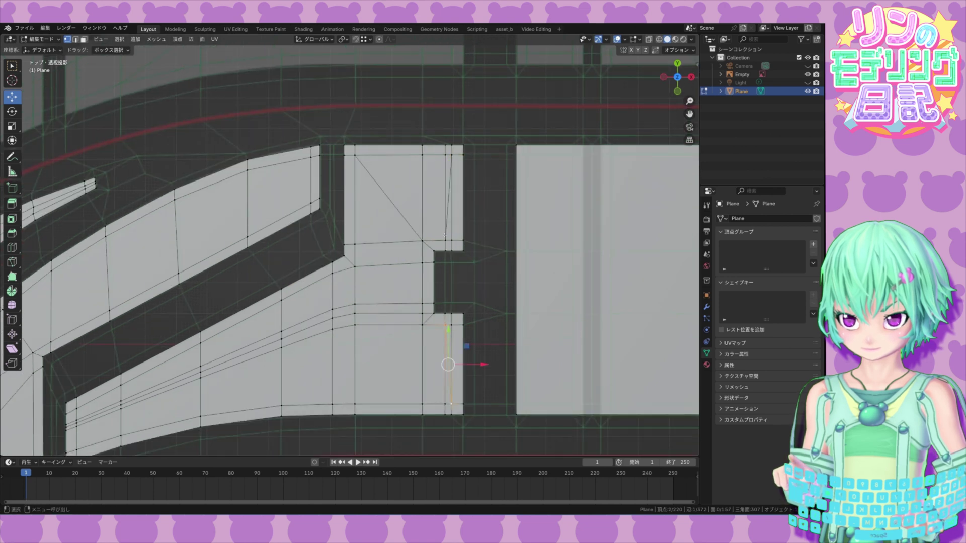
Step: Dissolve the redundant vertical edge lines in the tabs above and below the notch
{"action": "key", "text": "2"}
{"action": "left_click", "coordinate": [447, 221]}
{"action": "left_click", "coordinate": [445, 224]}
{"action": "left_click", "coordinate": [445, 231], "text": "alt"}
{"action": "left_click", "coordinate": [446, 367], "text": "alt+shift"}
{"action": "key", "text": "x"}
{"action": "left_click", "coordinate": [446, 367]}
Step: Connect the vertex beside the notch's lower corner diagonally to the support vertex near the inner corner
{"action": "middle_click_drag", "start_coordinate": [446, 366], "coordinate": [466, 395], "text": "alt"}
{"action": "key", "text": "1"}
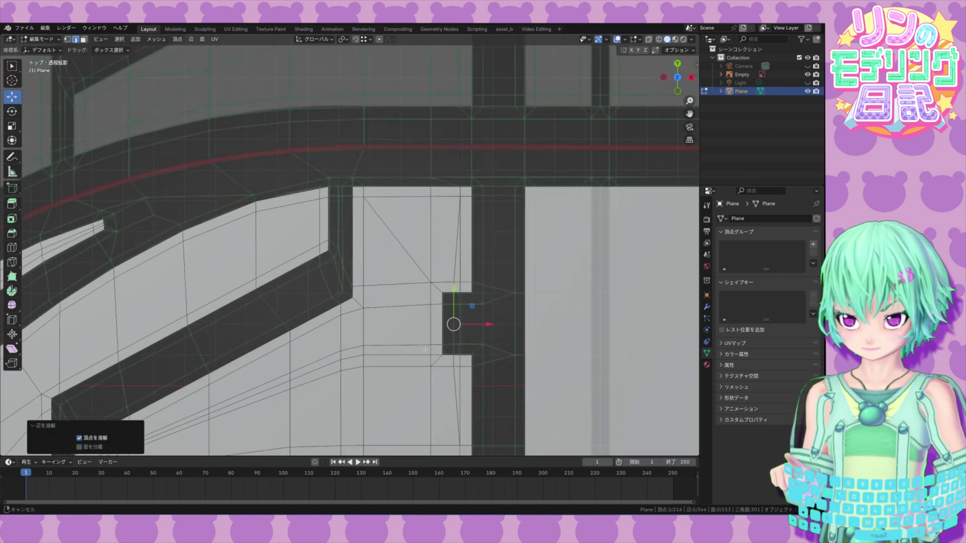
{"action": "left_click", "coordinate": [442, 333]}
{"action": "left_click", "coordinate": [375, 296], "text": "shift"}
{"action": "key", "text": "j"}
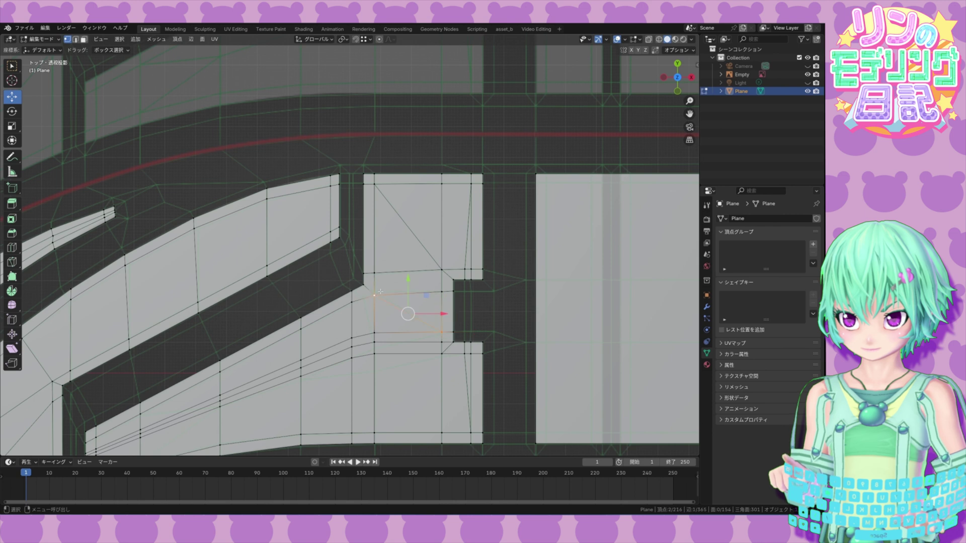
Step: Slide the support vertex beside the inner corner along its edge until it sits just below the corner
{"action": "left_click", "coordinate": [375, 295]}
{"action": "left_click_drag", "start_coordinate": [375, 282], "coordinate": [375, 278]}
{"action": "key", "text": "g"}
{"action": "key", "text": "g"}
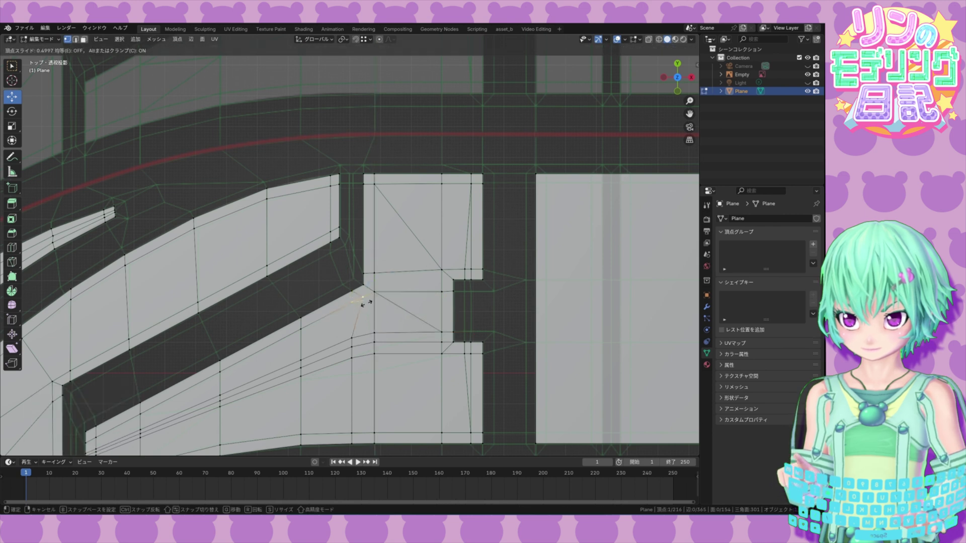
{"action": "left_click", "coordinate": [367, 303]}
Step: Connect the lower notch support vertex to the middle lengthwise line, and that line to the vertex below the inner corner
{"action": "left_click", "coordinate": [375, 332], "text": "shift"}
{"action": "left_click", "coordinate": [442, 332]}
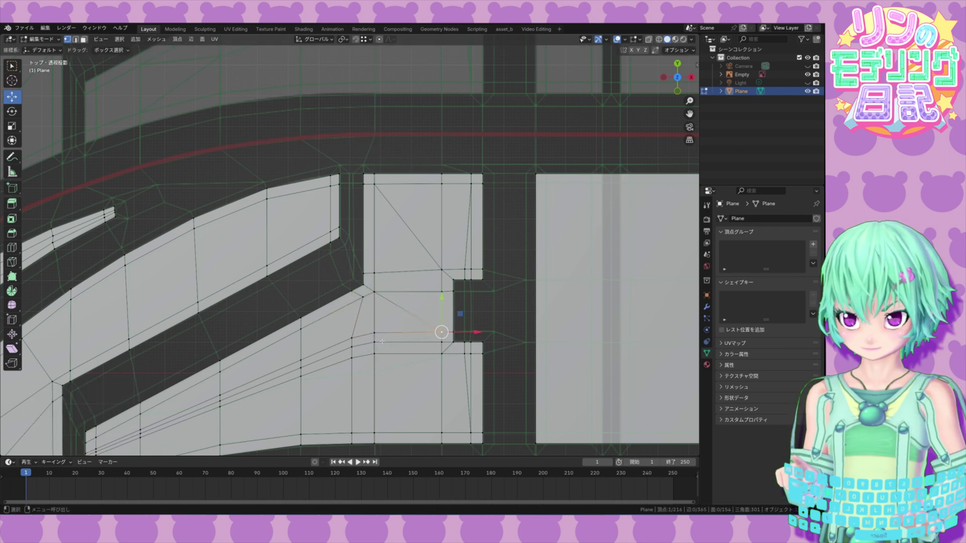
{"action": "left_click", "coordinate": [379, 343], "text": "shift"}
{"action": "left_click", "coordinate": [373, 341]}
{"action": "left_click", "coordinate": [363, 299], "text": "shift"}
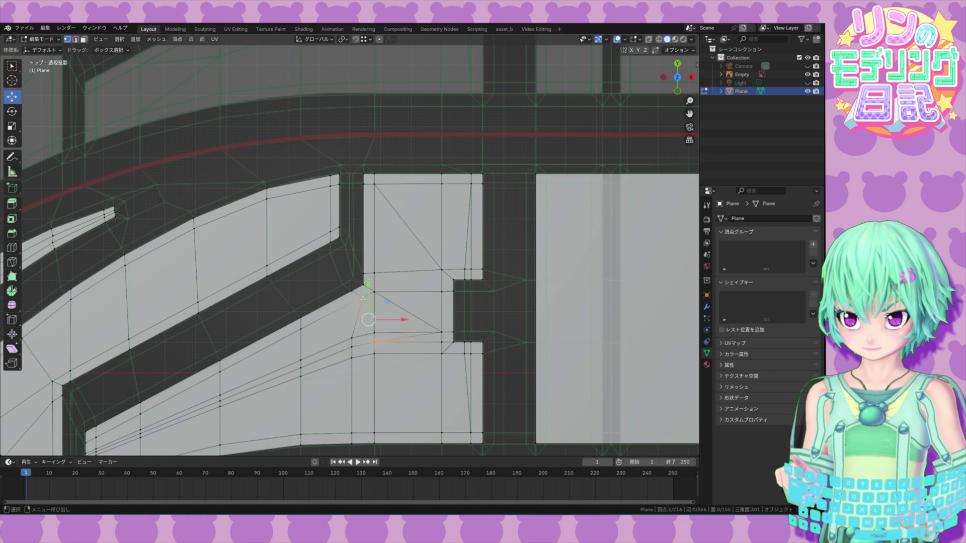
Step: Dissolve the redundant lengthwise edge line level with the notch's lower edge and the vertical line below the inner corner
{"action": "left_click", "coordinate": [411, 345], "text": "alt"}
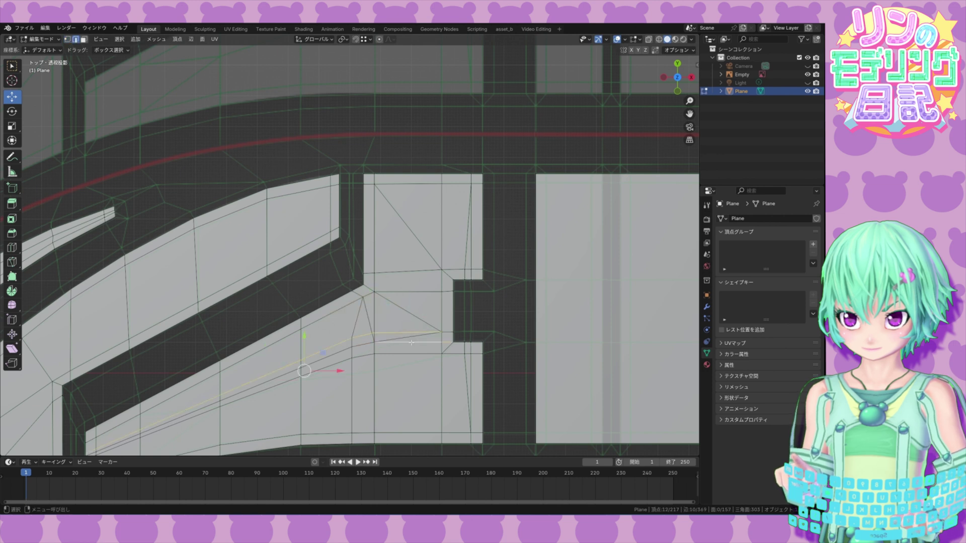
{"action": "key", "text": "x"}
{"action": "left_click", "coordinate": [412, 345]}
{"action": "middle_click_drag", "start_coordinate": [411, 344], "coordinate": [423, 331], "text": "shift"}
{"action": "left_click", "coordinate": [367, 321]}
{"action": "left_click", "coordinate": [365, 362], "text": "alt"}
{"action": "key", "text": "x"}
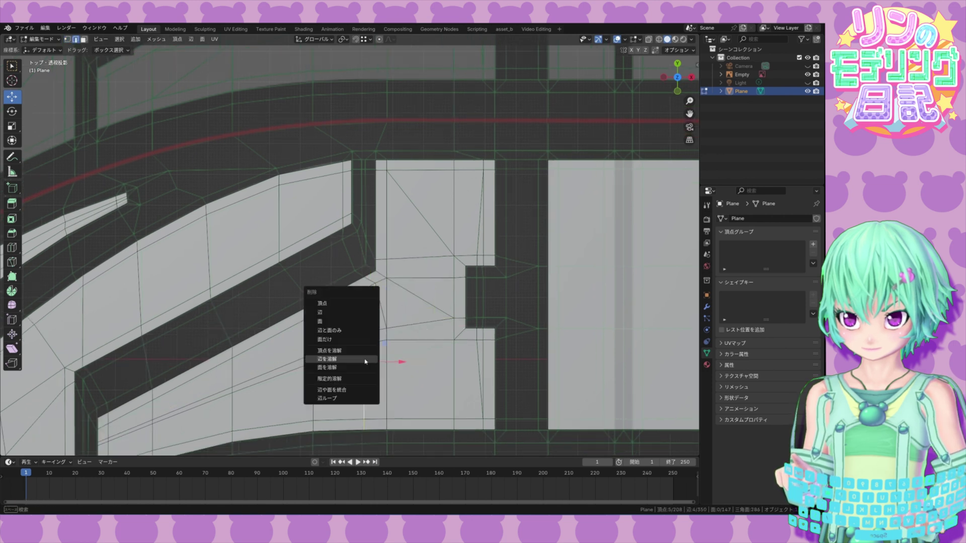
{"action": "left_click", "coordinate": [366, 362]}
Step: Connect two vertices diagonally across the lengthwise edge lines near the tapered block's narrow end
{"action": "middle_click_drag", "start_coordinate": [367, 362], "coordinate": [443, 356], "text": "shift"}
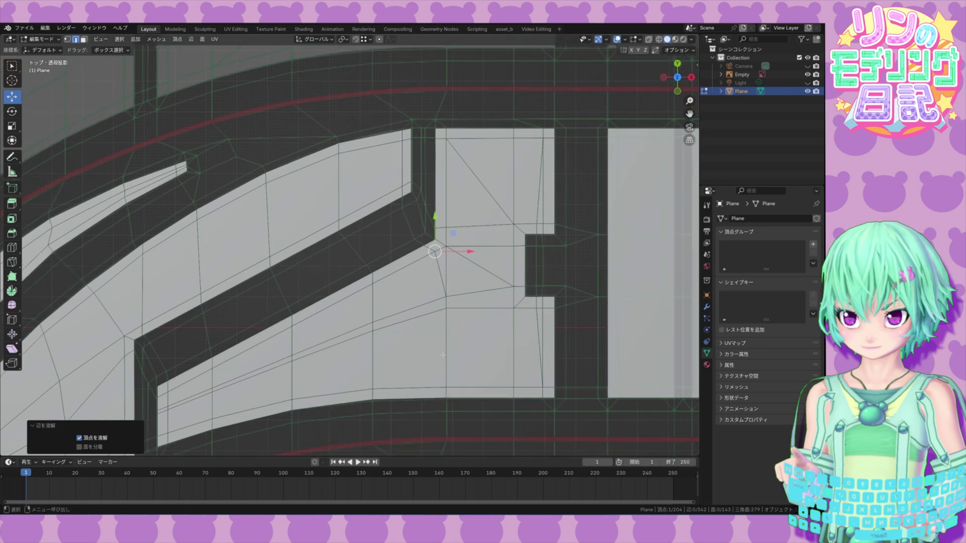
{"action": "key", "text": "1"}
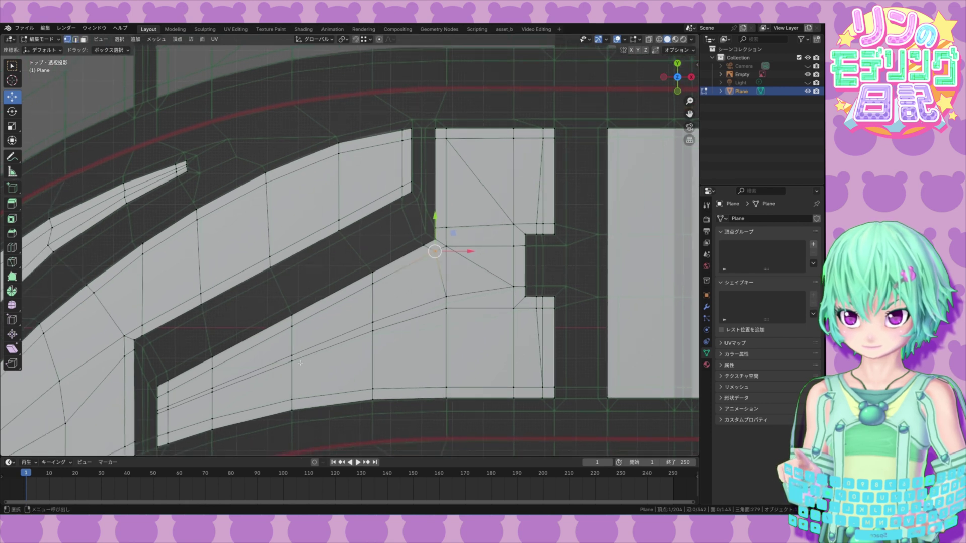
{"action": "left_click", "coordinate": [292, 360]}
{"action": "left_click", "coordinate": [213, 369], "text": "shift"}
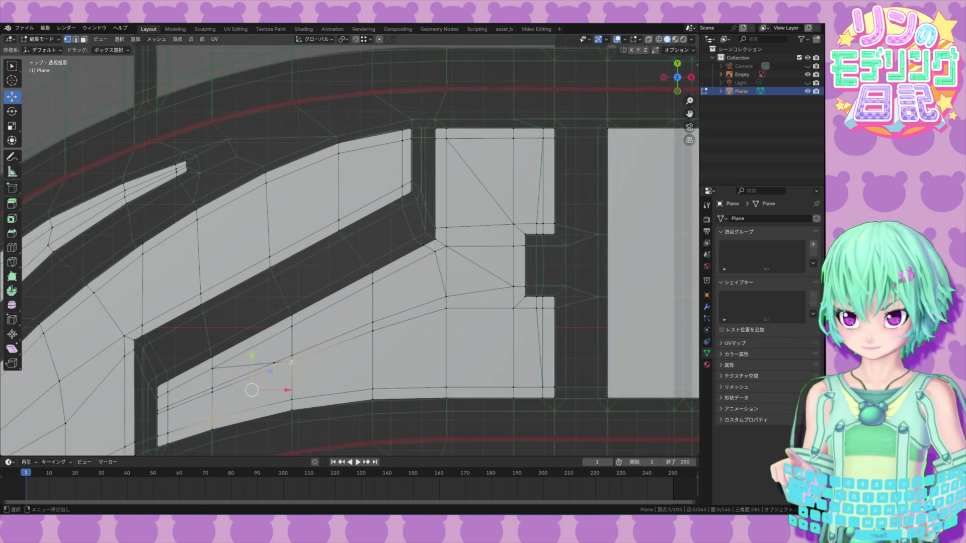
Step: Move the inner vertices of the two lengthwise edge lines slightly down to even out the tapered block's faces
{"action": "left_click", "coordinate": [445, 310]}
{"action": "left_click_drag", "start_coordinate": [447, 291], "coordinate": [448, 308]}
{"action": "left_click", "coordinate": [373, 331]}
{"action": "left_click_drag", "start_coordinate": [373, 309], "coordinate": [373, 312]}
{"action": "left_click", "coordinate": [446, 296]}
{"action": "left_click_drag", "start_coordinate": [447, 278], "coordinate": [448, 286]}
Step: Connect the upper lengthwise line diagonally into the lower one and dissolve its redundant edges toward the narrow end
{"action": "left_click", "coordinate": [373, 323], "text": "shift"}
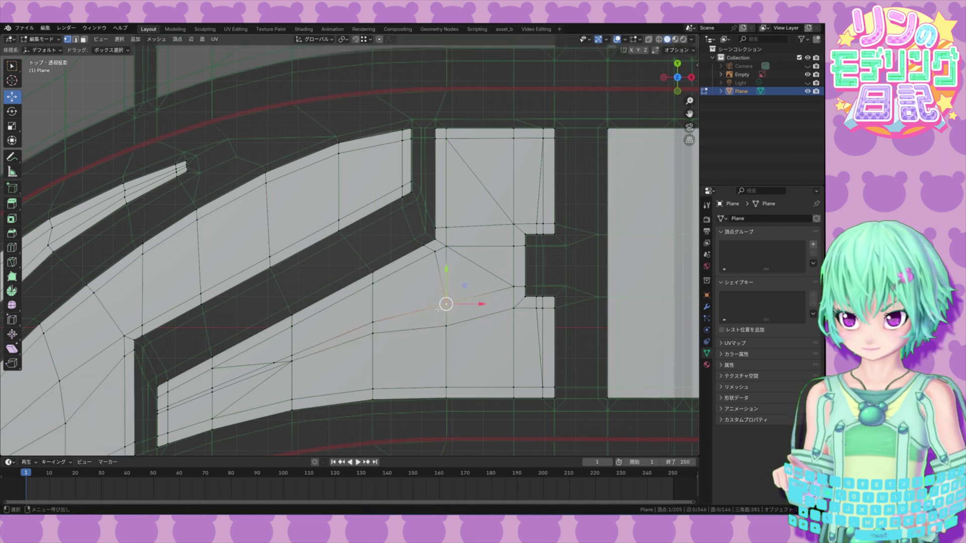
{"action": "key", "text": "x"}
{"action": "left_click", "coordinate": [252, 375]}
{"action": "scroll", "coordinate": [503, 323], "scroll_direction": "down", "scroll_amount": 1}
{"action": "middle_click_drag", "start_coordinate": [611, 299], "coordinate": [409, 318], "text": "alt"}
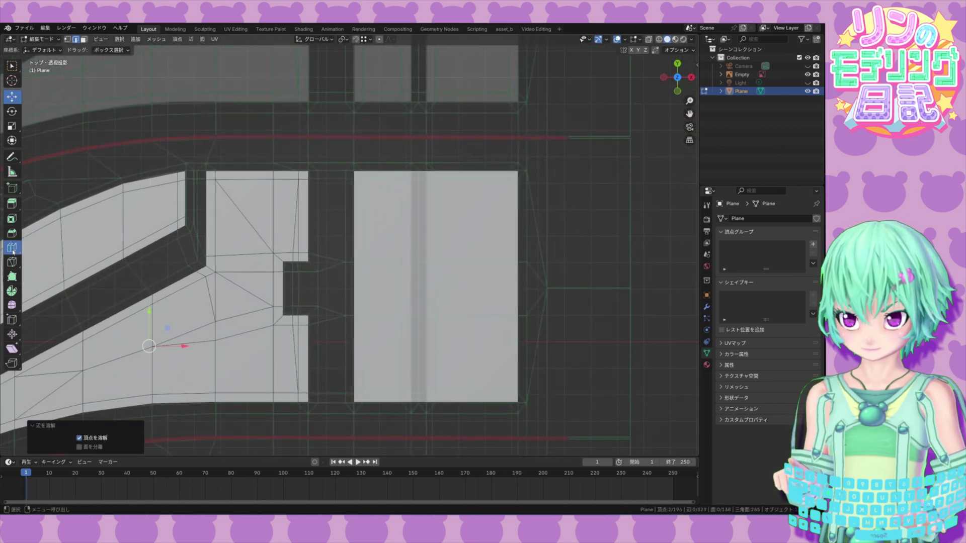
Step: Cut two vertical edge loops in the rectangular block along the sides of the narrow dark strip and select the strip's face
{"action": "left_click", "coordinate": [12, 248]}
{"action": "left_click_drag", "start_coordinate": [377, 172], "coordinate": [397, 171]}
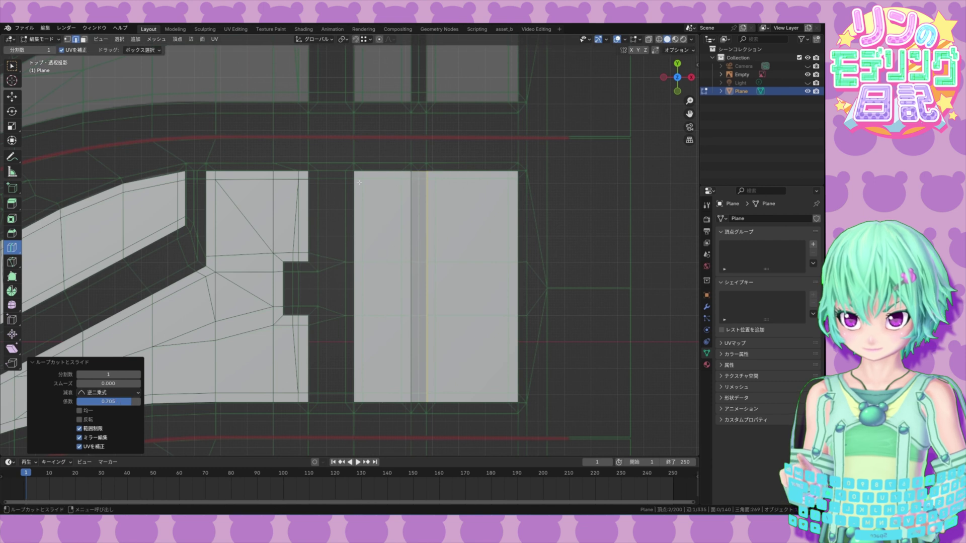
{"action": "key", "text": "alt+a"}
{"action": "left_click", "coordinate": [13, 96]}
{"action": "left_click", "coordinate": [420, 183]}
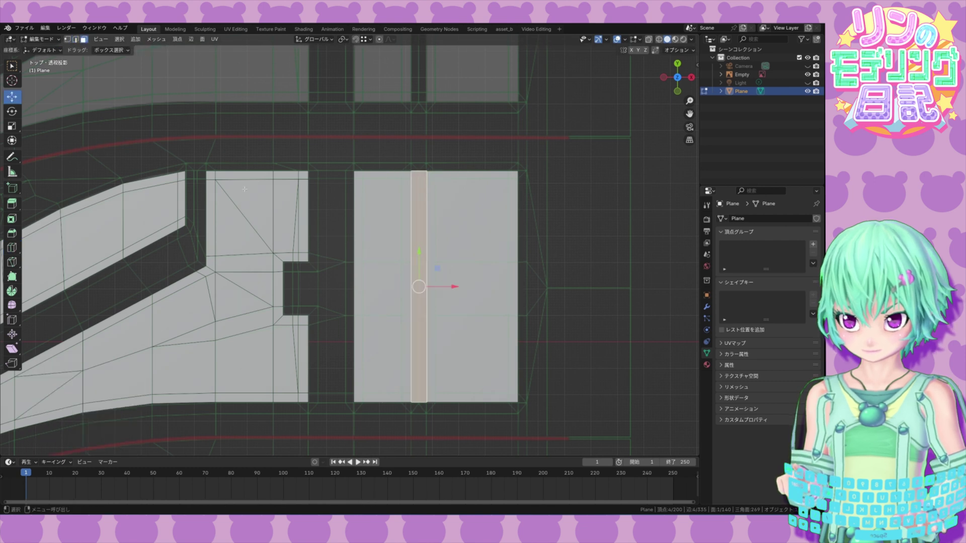
Step: Add support loops inside all four edges of the rectangular block and beside both sides of its narrow strip
{"action": "left_click", "coordinate": [12, 248]}
{"action": "left_click_drag", "start_coordinate": [428, 212], "coordinate": [437, 80]}
{"action": "left_click_drag", "start_coordinate": [424, 286], "coordinate": [421, 321]}
{"action": "left_click_drag", "start_coordinate": [420, 388], "coordinate": [420, 387]}
{"action": "left_click_drag", "start_coordinate": [367, 168], "coordinate": [394, 169]}
{"action": "left_click_drag", "start_coordinate": [475, 171], "coordinate": [506, 168]}
{"action": "left_click", "coordinate": [509, 169]}
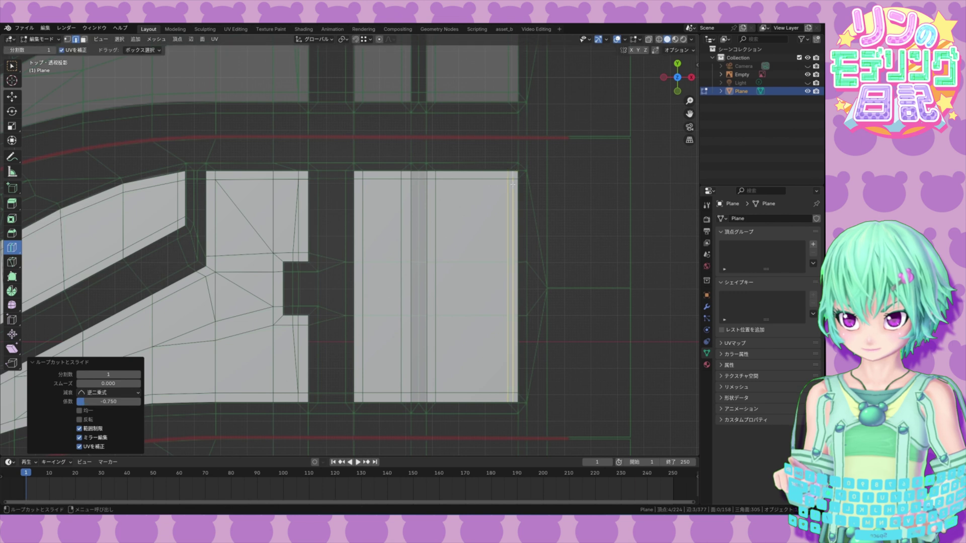
Step: Add two horizontal edge loops across the rectangular block, level with the neighbouring block's notch edges
{"action": "middle_click_drag", "start_coordinate": [568, 269], "coordinate": [534, 271], "text": "shift"}
{"action": "left_click_drag", "start_coordinate": [435, 276], "coordinate": [465, 334]}
{"action": "scroll", "coordinate": [453, 334], "scroll_direction": "down", "scroll_amount": 1}
{"action": "middle_click_drag", "start_coordinate": [399, 336], "coordinate": [489, 319], "text": "shift"}
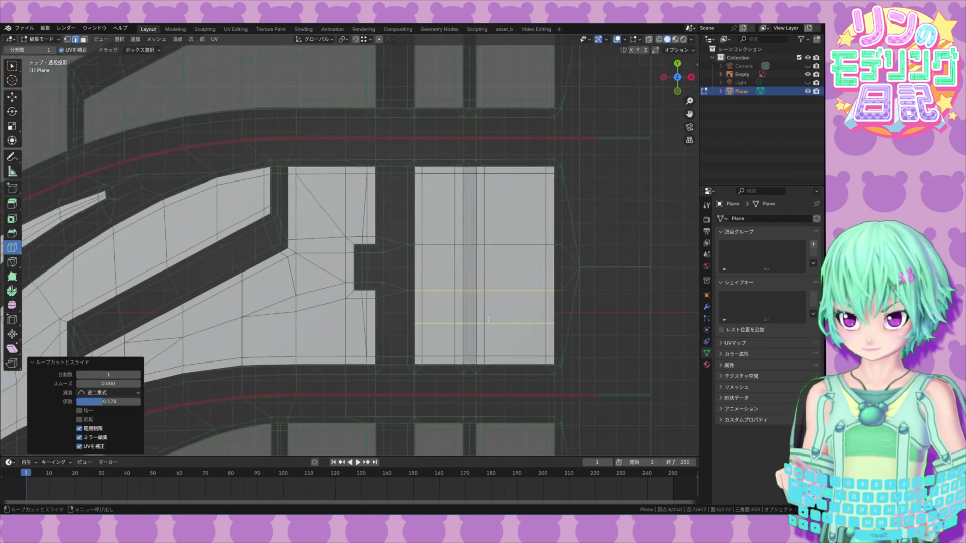
Step: Dissolve the short edge below the tapered block's inner corner to merge its neighbouring faces
{"action": "left_click", "coordinate": [12, 97]}
{"action": "left_click", "coordinate": [375, 214]}
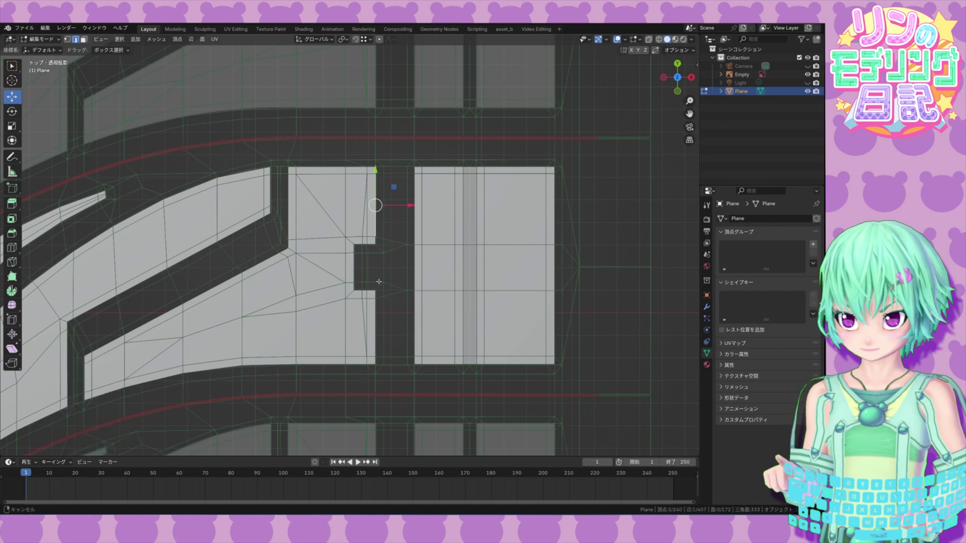
{"action": "middle_click_drag", "start_coordinate": [378, 281], "coordinate": [444, 269], "text": "shift"}
{"action": "left_click", "coordinate": [442, 349]}
{"action": "scroll", "coordinate": [388, 385], "scroll_direction": "down", "scroll_amount": 2}
{"action": "left_click", "coordinate": [68, 39]}
{"action": "middle_click_drag", "start_coordinate": [322, 250], "coordinate": [403, 215], "text": "shift"}
{"action": "scroll", "coordinate": [481, 238], "scroll_direction": "up", "scroll_amount": 2}
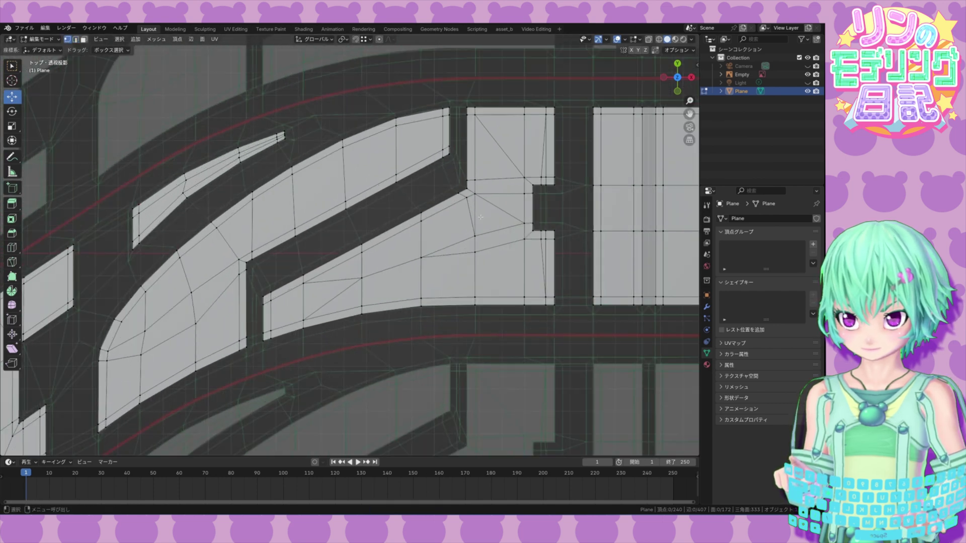
{"action": "key", "text": "x"}
{"action": "left_click", "coordinate": [479, 212]}
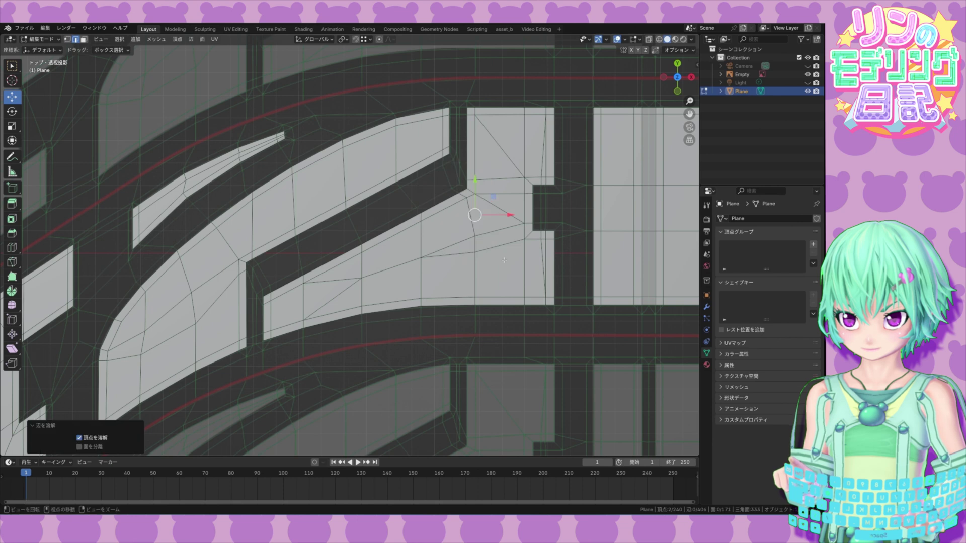
Step: Select the complete outline of the rectangular block as one set of edge loops
{"action": "middle_click_drag", "start_coordinate": [498, 245], "coordinate": [463, 257], "text": "shift"}
{"action": "left_click", "coordinate": [463, 257]}
{"action": "left_click", "coordinate": [12, 126]}
{"action": "key", "text": "alt+a"}
{"action": "middle_click_drag", "start_coordinate": [680, 145], "coordinate": [600, 168], "text": "shift"}
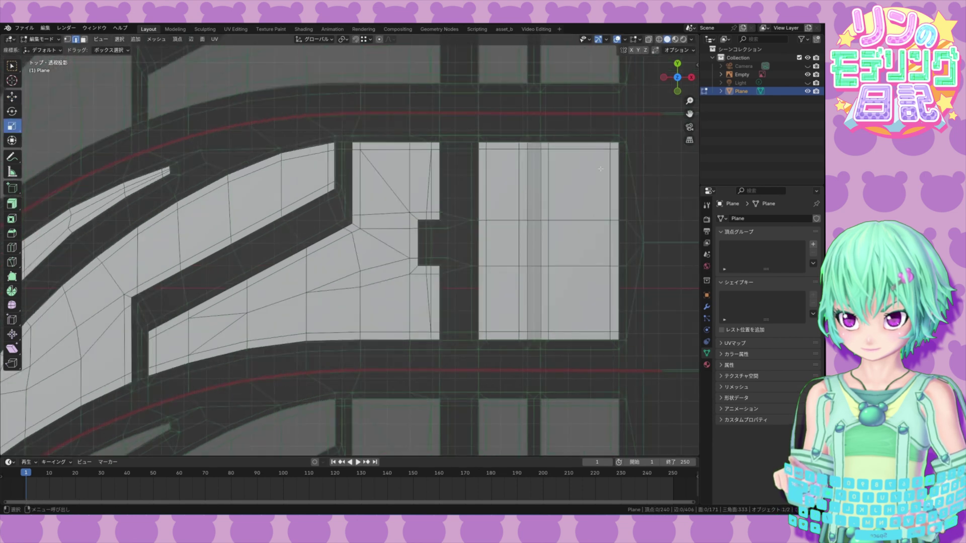
{"action": "left_click", "coordinate": [586, 142]}
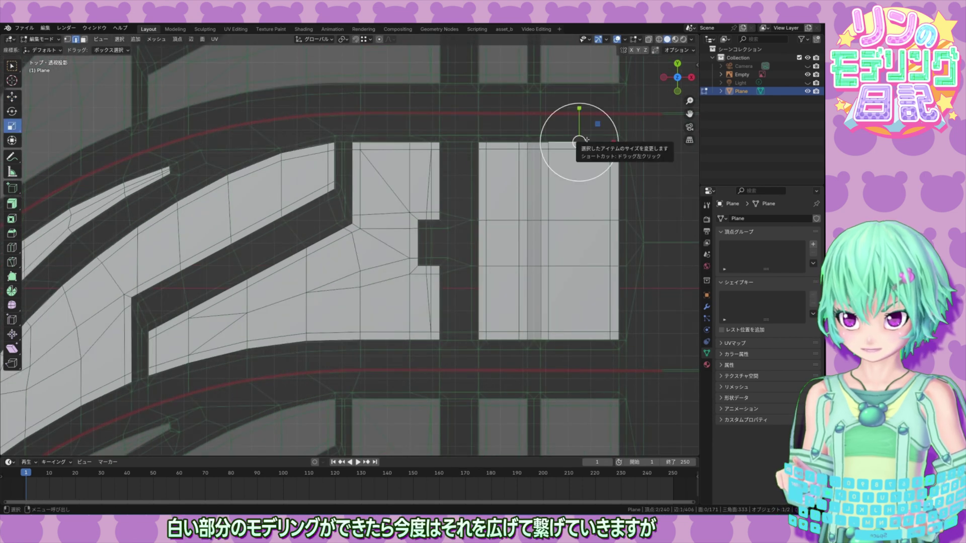
{"action": "left_click", "coordinate": [585, 142], "text": "alt"}
{"action": "left_click", "coordinate": [620, 164], "text": "alt+shift"}
{"action": "left_click", "coordinate": [585, 342], "text": "alt+shift"}
{"action": "left_click", "coordinate": [480, 241], "text": "alt+shift"}
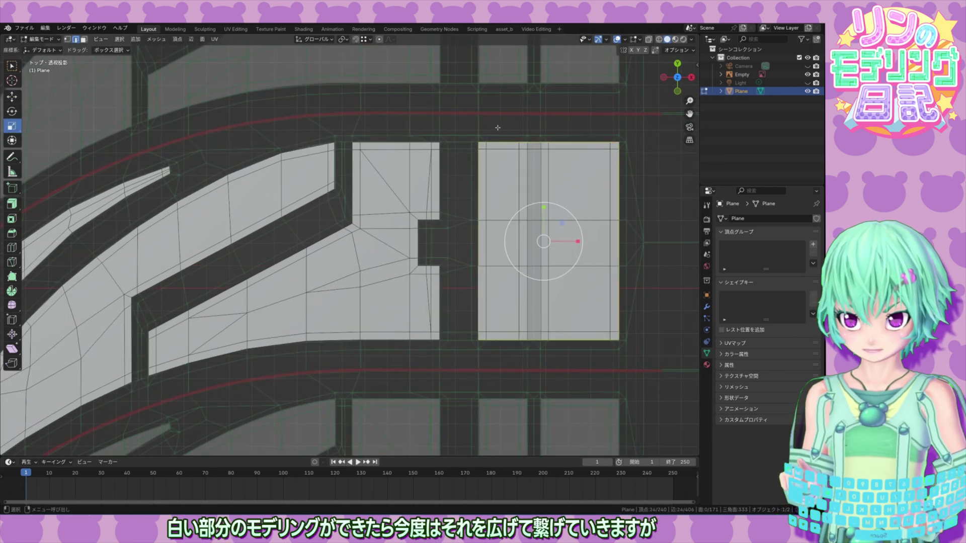
Step: Try widening the rectangular block by extruding its outline with zero distance and scaling the duplicated edges outward, and undo the scaling
{"action": "left_click_drag", "start_coordinate": [12, 204], "coordinate": [46, 207]}
{"action": "left_click_drag", "start_coordinate": [548, 241], "coordinate": [554, 241]}
{"action": "right_click", "coordinate": [556, 235]}
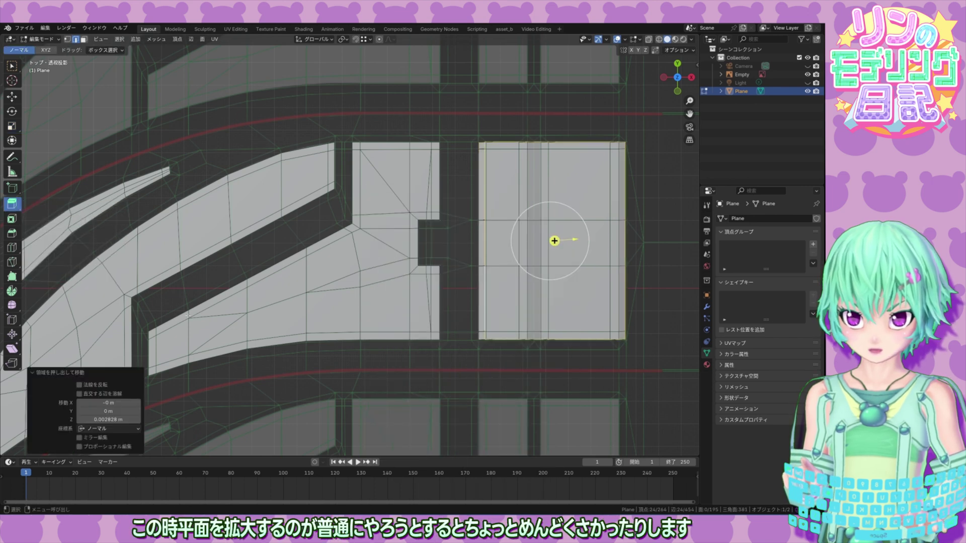
{"action": "key", "text": "Return"}
{"action": "left_click", "coordinate": [12, 126]}
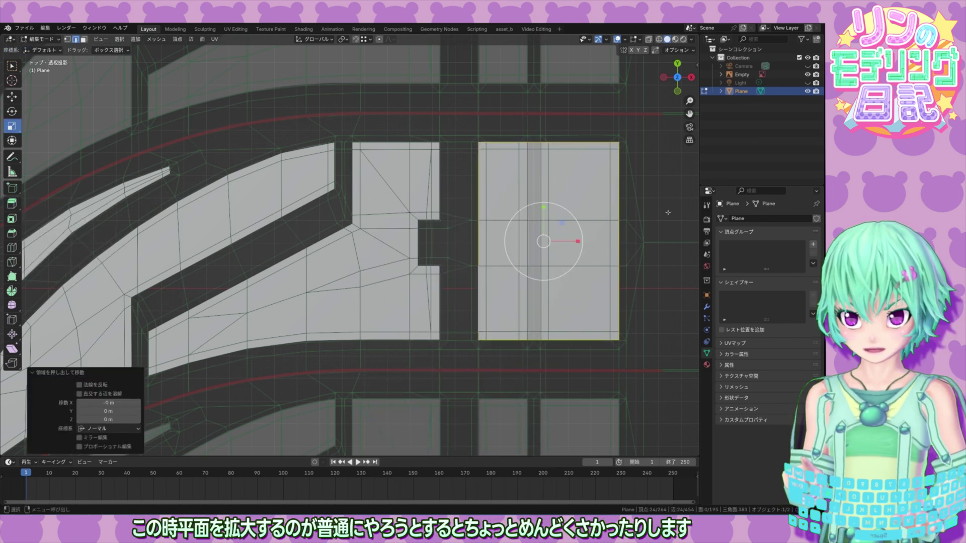
{"action": "left_click_drag", "start_coordinate": [559, 225], "coordinate": [542, 210]}
{"action": "left_click_drag", "start_coordinate": [580, 242], "coordinate": [580, 242]}
{"action": "left_click_drag", "start_coordinate": [543, 207], "coordinate": [543, 205]}
{"action": "left_click", "coordinate": [644, 273]}
{"action": "key", "text": "ctrl+z"}
{"action": "key", "text": "ctrl+z"}
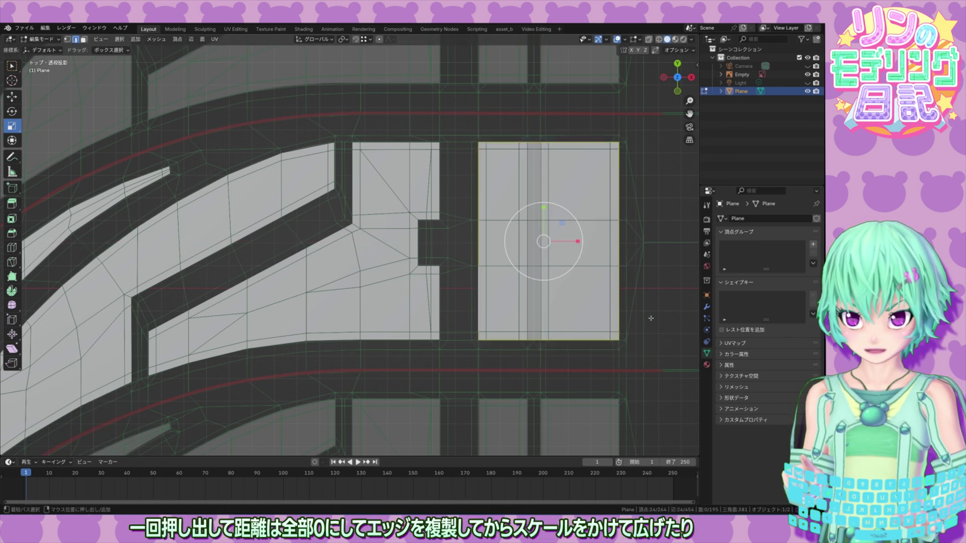
Step: Extrude the whole linked rectangular block upward to give it thickness and select the loop of side faces
{"action": "left_click", "coordinate": [639, 337]}
{"action": "key", "text": "l"}
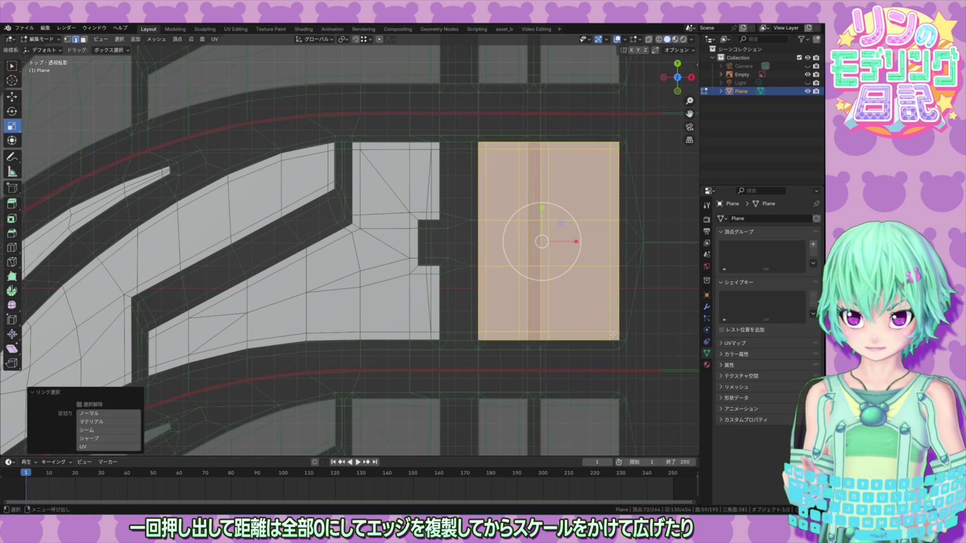
{"action": "middle_click_drag", "start_coordinate": [613, 335], "coordinate": [406, 255]}
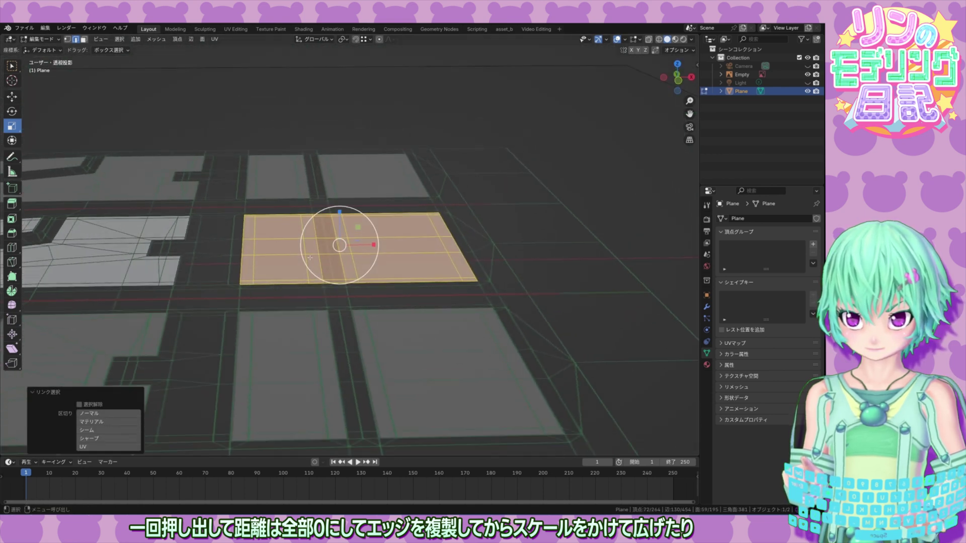
{"action": "left_click", "coordinate": [12, 204]}
{"action": "left_click_drag", "start_coordinate": [339, 214], "coordinate": [339, 198]}
{"action": "left_click", "coordinate": [359, 277]}
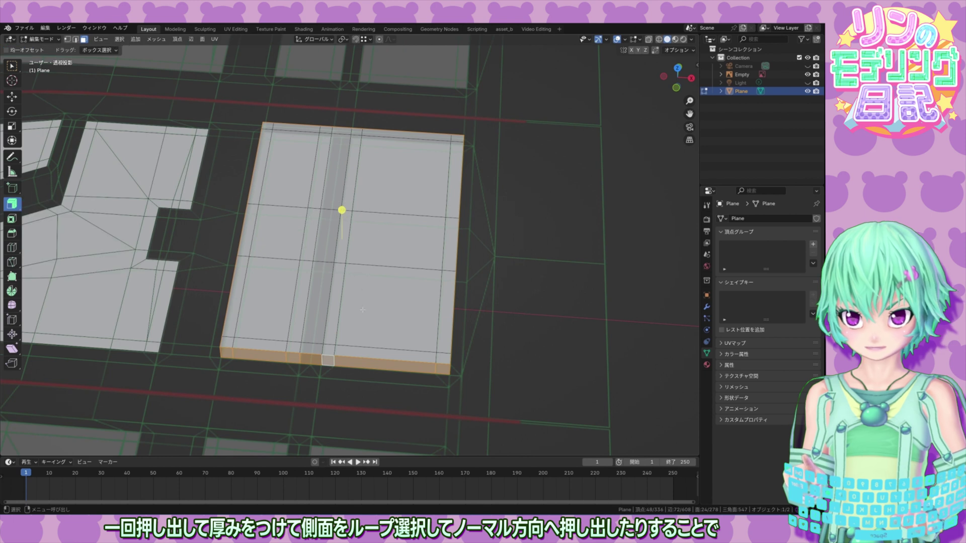
Step: Try extruding the side faces outward along their normals and adjusting the offset, and undo everything back to the flat block
{"action": "left_click_drag", "start_coordinate": [340, 211], "coordinate": [320, 212]}
{"action": "left_click", "coordinate": [338, 198]}
{"action": "key", "text": "ctrl+z"}
{"action": "key", "text": "ctrl+z"}
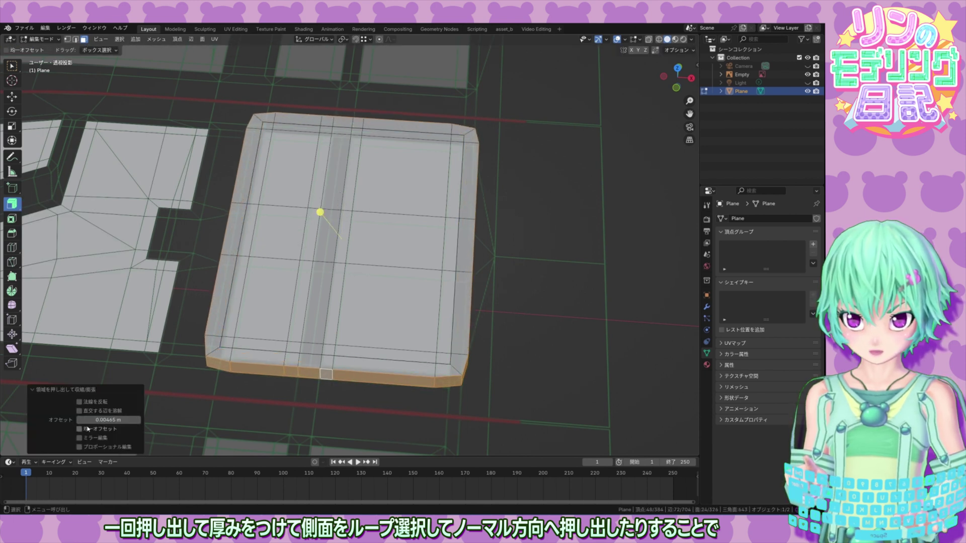
{"action": "left_click_drag", "start_coordinate": [114, 420], "coordinate": [113, 420]}
{"action": "middle_click_drag", "start_coordinate": [281, 392], "coordinate": [347, 290]}
{"action": "left_click", "coordinate": [285, 394]}
{"action": "key", "text": "ctrl+z"}
{"action": "key", "text": "ctrl+z"}
{"action": "key", "text": "ctrl+z"}
{"action": "key", "text": "ctrl+z"}
Step: Check the installed add-ons and the available extensions matching "mesh" in the preferences, and close them
{"action": "left_click", "coordinate": [50, 28]}
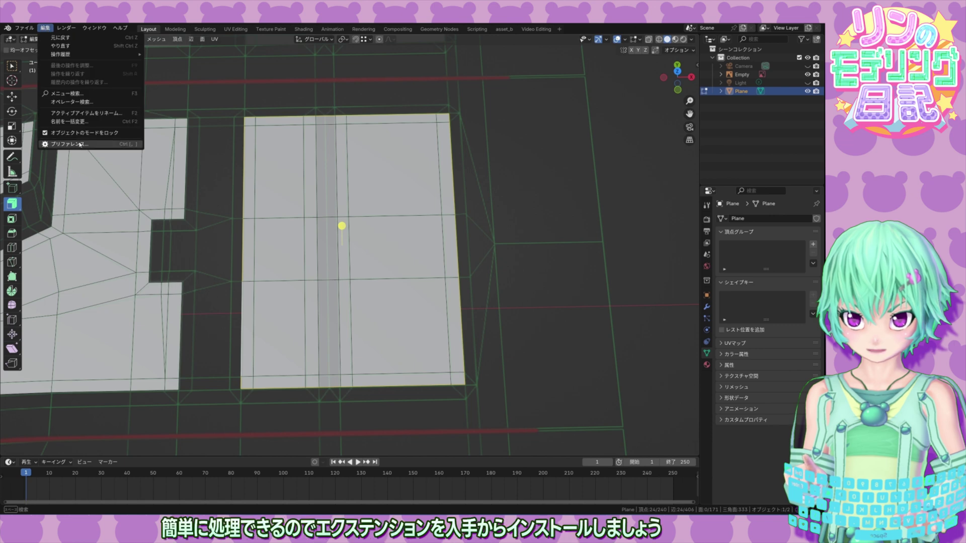
{"action": "left_click", "coordinate": [84, 143]}
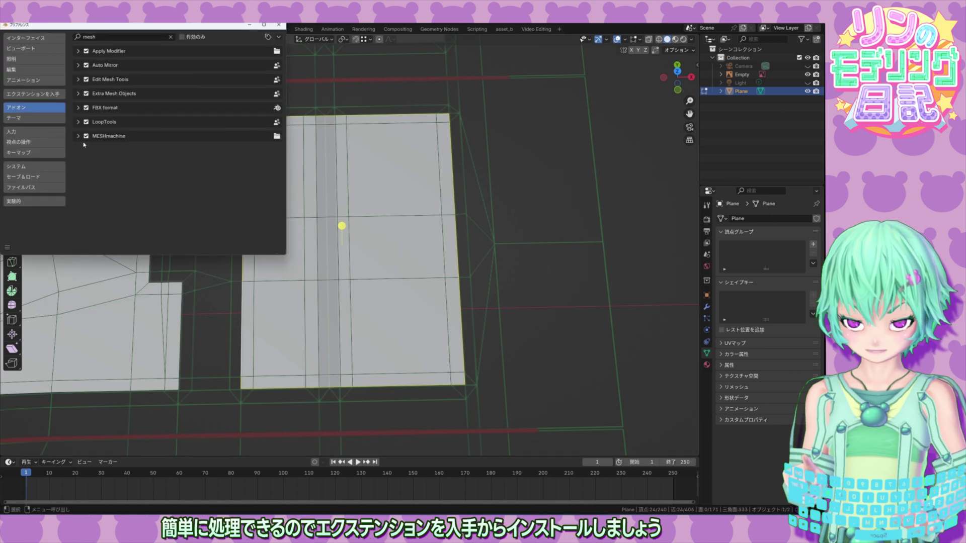
{"action": "left_click", "coordinate": [82, 79]}
{"action": "left_click", "coordinate": [34, 93]}
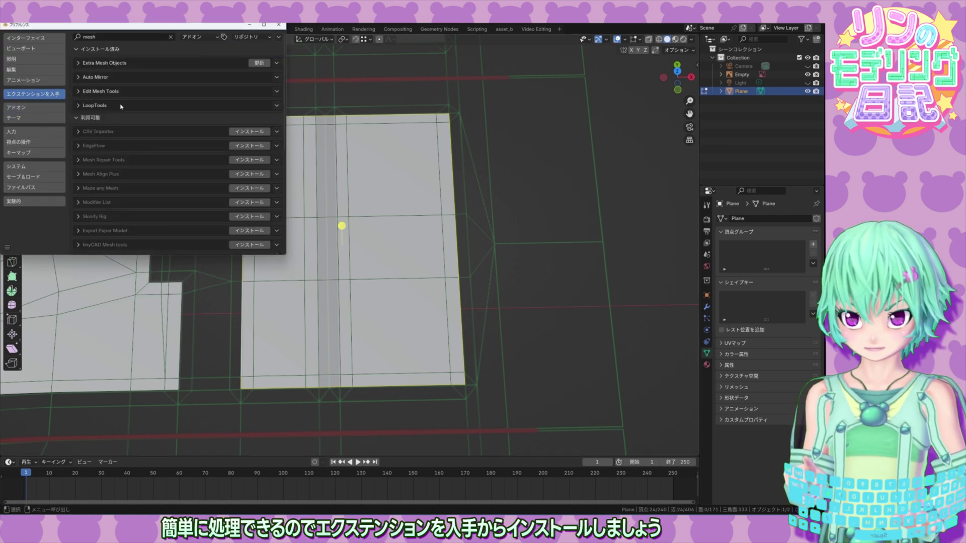
{"action": "left_click", "coordinate": [16, 107]}
{"action": "left_click", "coordinate": [279, 25]}
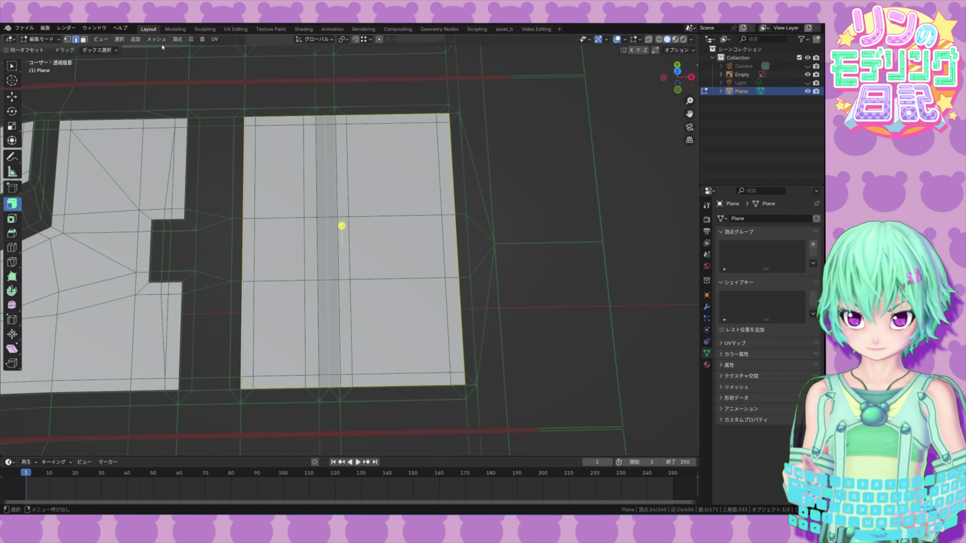
Step: Widen the rectangular block by extruding its outline with Offset Edges at a width of 0.003
{"action": "left_click", "coordinate": [191, 39]}
{"action": "mouse_move", "coordinate": [211, 50]}
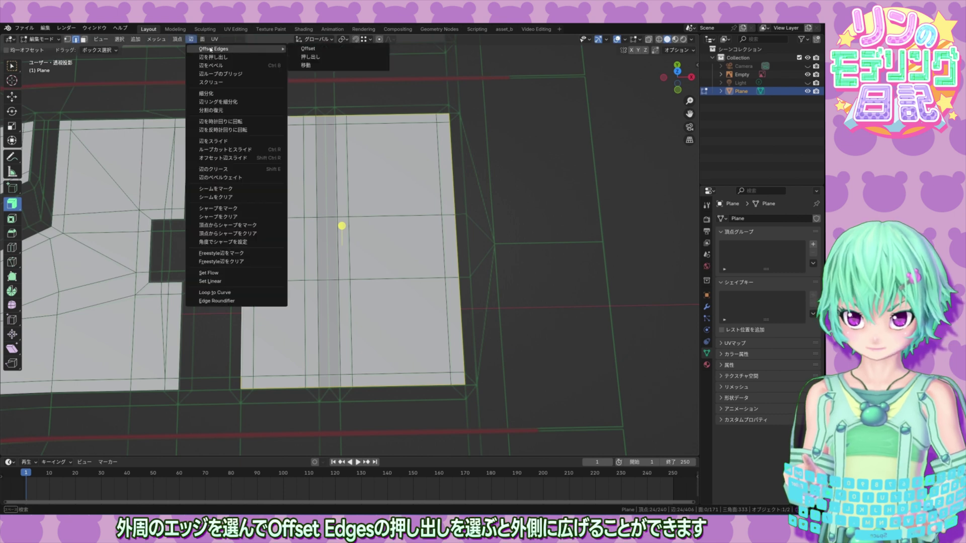
{"action": "left_click", "coordinate": [308, 58]}
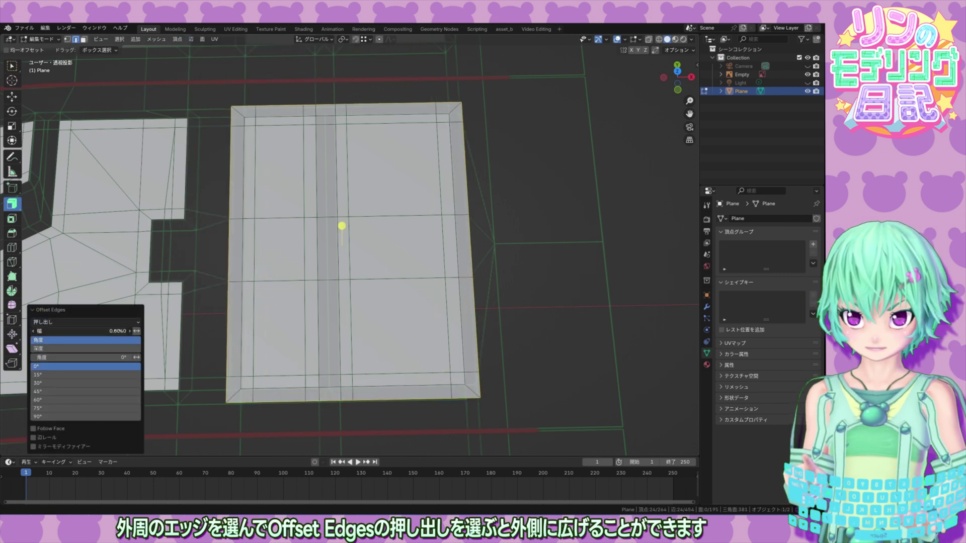
{"action": "left_click", "coordinate": [118, 331]}
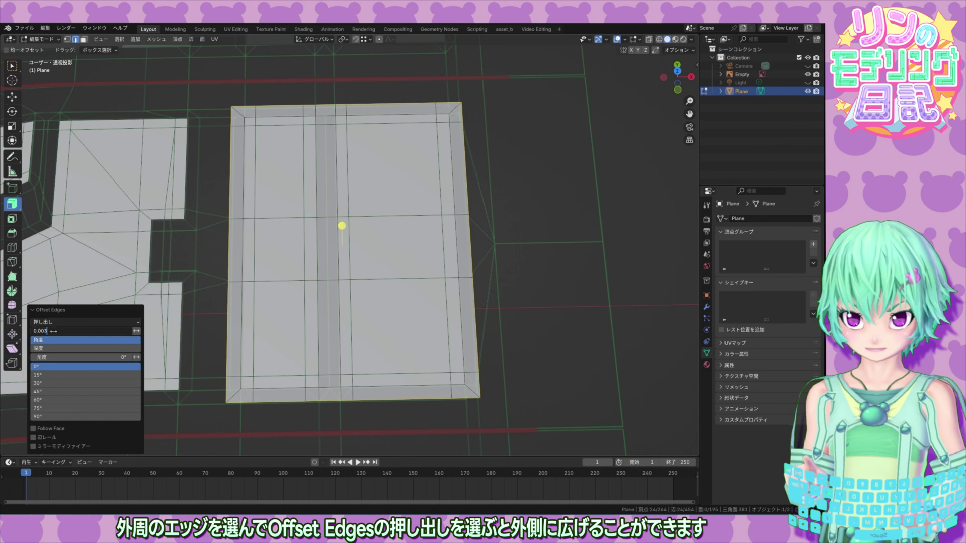
{"action": "key", "text": "Return"}
{"action": "scroll", "coordinate": [200, 222], "scroll_direction": "down", "scroll_amount": 3}
{"action": "left_click", "coordinate": [400, 166]}
Step: Select the outlines of all remaining tread blocks and extrude them outward with Offset Edges at a width of 0.0030
{"action": "middle_click_drag", "start_coordinate": [257, 204], "coordinate": [408, 177], "text": "shift"}
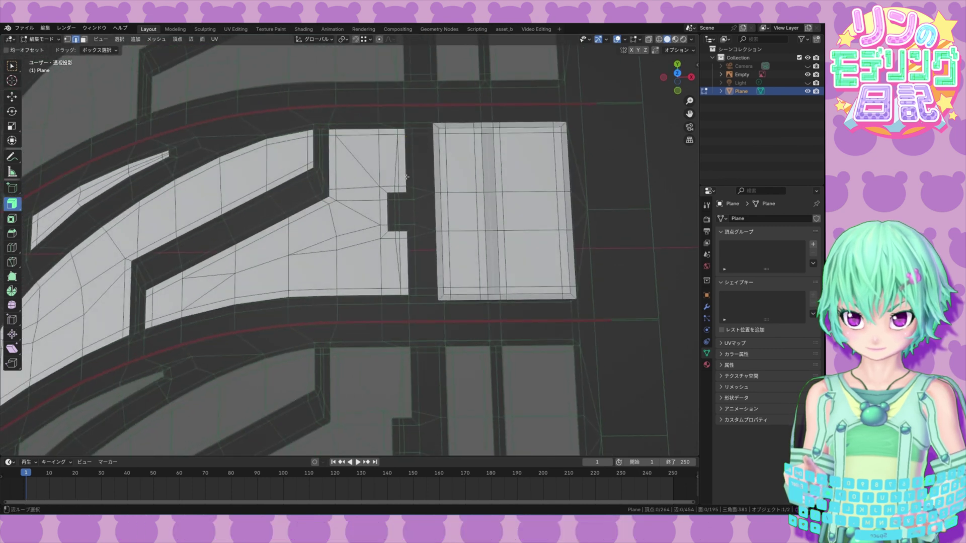
{"action": "left_click", "coordinate": [407, 177], "text": "alt"}
{"action": "key", "text": "KP_7"}
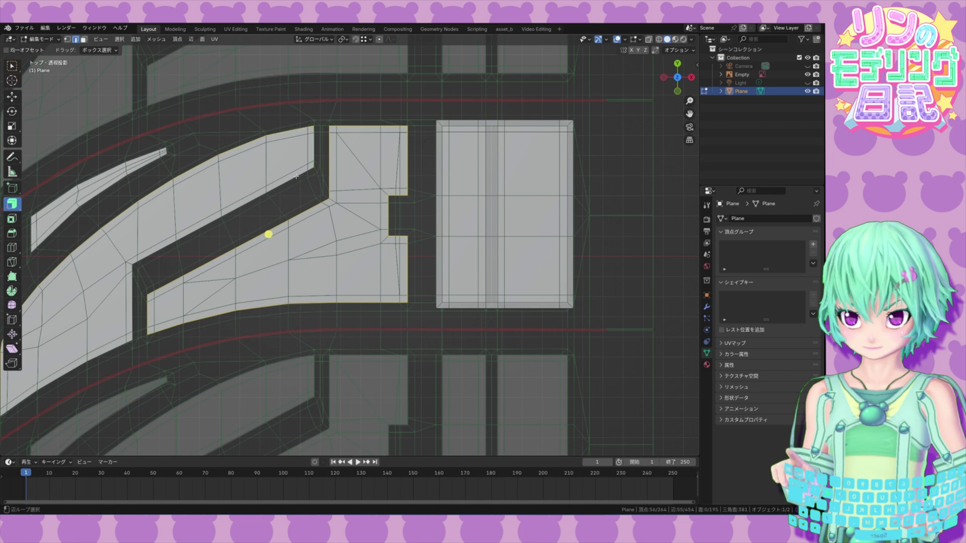
{"action": "middle_click_drag", "start_coordinate": [269, 234], "coordinate": [530, 163], "text": "shift"}
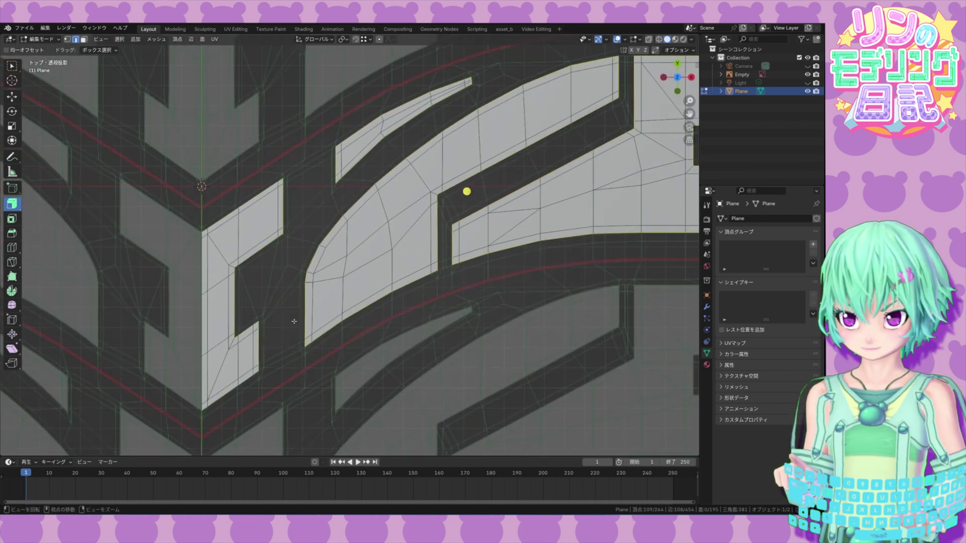
{"action": "middle_click_drag", "start_coordinate": [294, 322], "coordinate": [271, 327], "text": "shift"}
{"action": "left_click", "coordinate": [191, 39]}
{"action": "mouse_move", "coordinate": [220, 49]}
{"action": "left_click", "coordinate": [313, 56]}
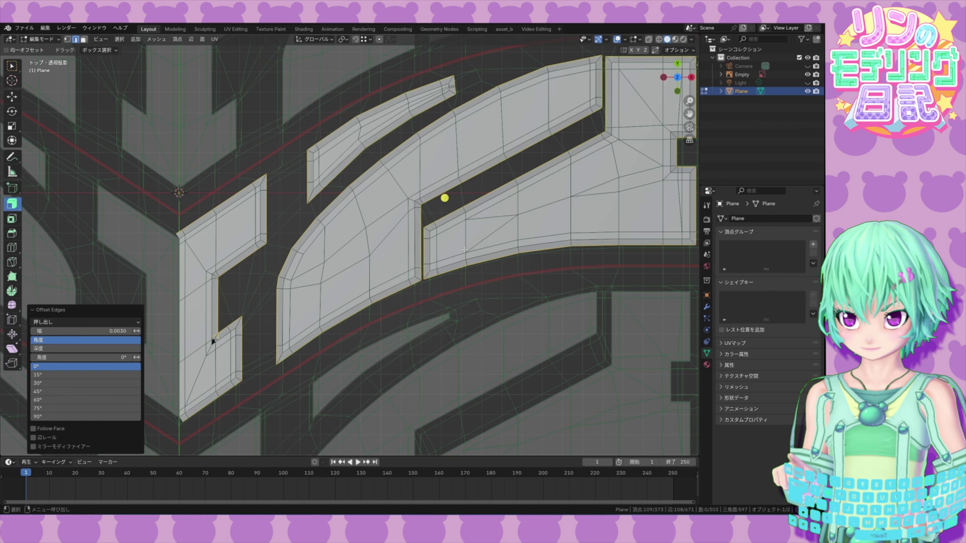
{"action": "left_click", "coordinate": [537, 290]}
Step: Slide and move the distorted vertices at the lower inner corner of the centre block's notch into a clean corner
{"action": "middle_click_drag", "start_coordinate": [539, 282], "coordinate": [326, 331], "text": "alt"}
{"action": "middle_click_drag", "start_coordinate": [76, 357], "coordinate": [388, 248], "text": "alt"}
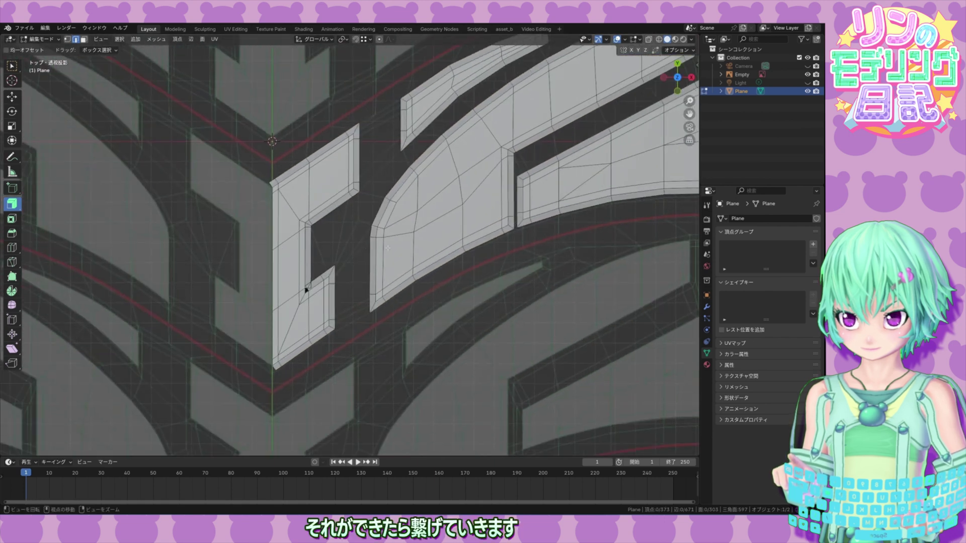
{"action": "scroll", "coordinate": [306, 290], "scroll_direction": "up", "scroll_amount": 3}
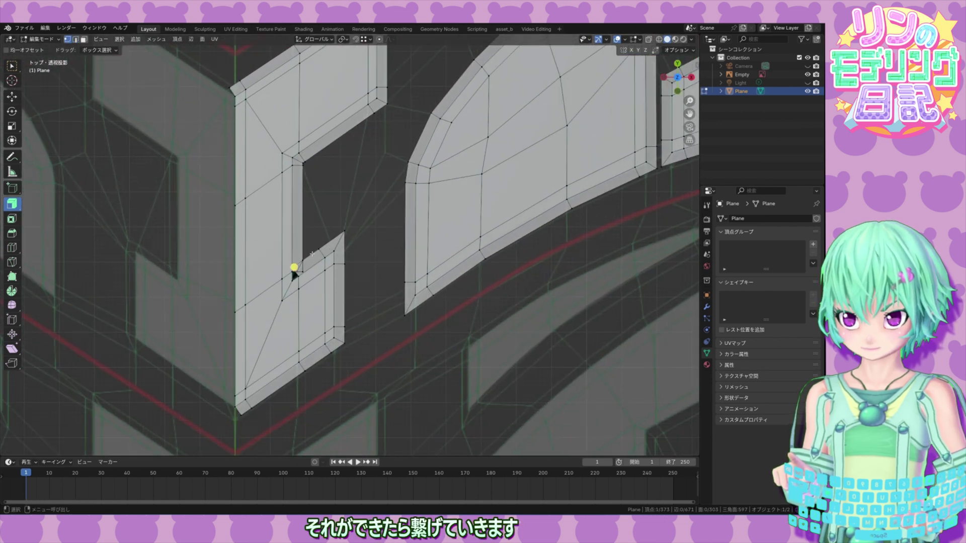
{"action": "scroll", "coordinate": [294, 267], "scroll_direction": "up", "scroll_amount": 2}
{"action": "key", "text": "shift+v"}
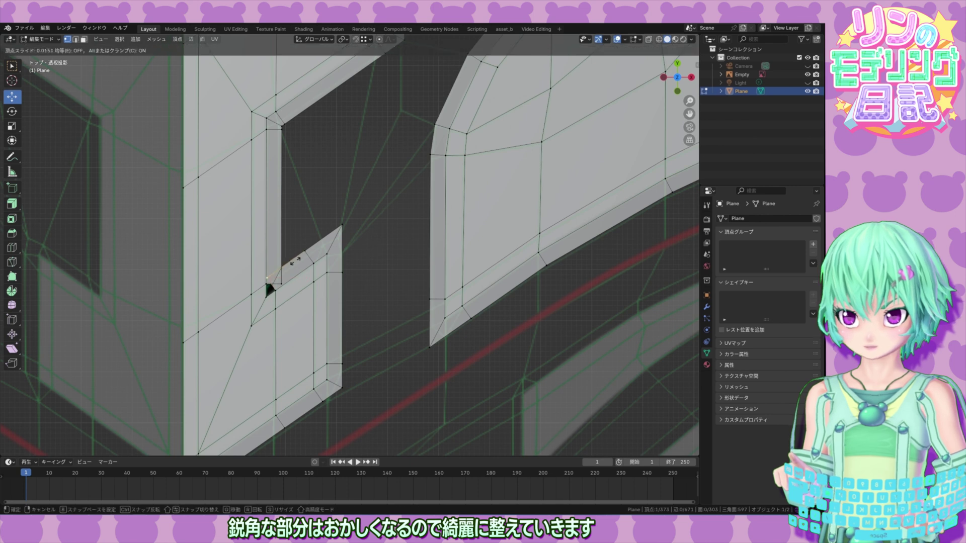
{"action": "left_click", "coordinate": [282, 269]}
{"action": "key", "text": "shift+v"}
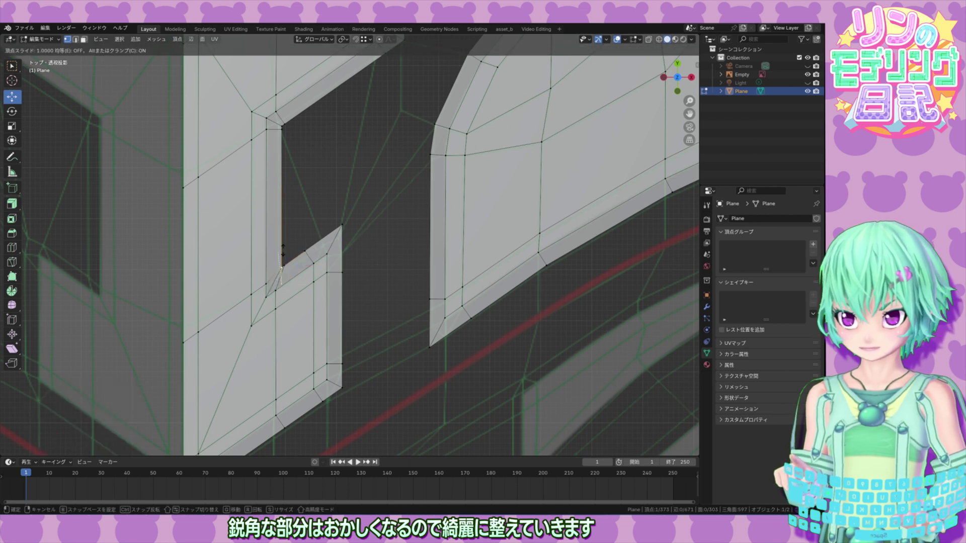
{"action": "left_click", "coordinate": [304, 237]}
{"action": "left_click_drag", "start_coordinate": [283, 219], "coordinate": [283, 227]}
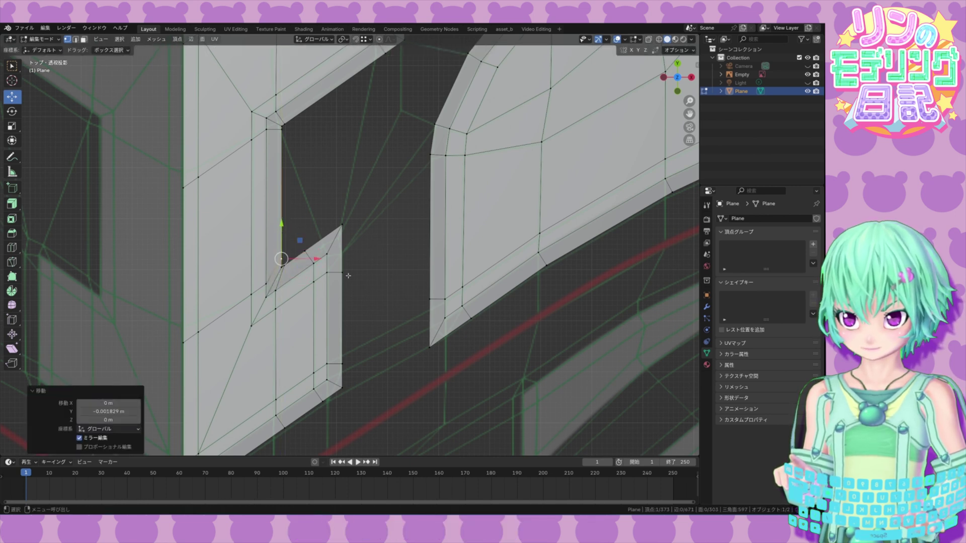
Step: Move the centre block's lowest border vertex onto the mirror centre line with snapping
{"action": "middle_click_drag", "start_coordinate": [346, 323], "coordinate": [364, 304], "text": "alt"}
{"action": "middle_click_drag", "start_coordinate": [382, 214], "coordinate": [332, 326], "text": "alt"}
{"action": "key", "text": "g"}
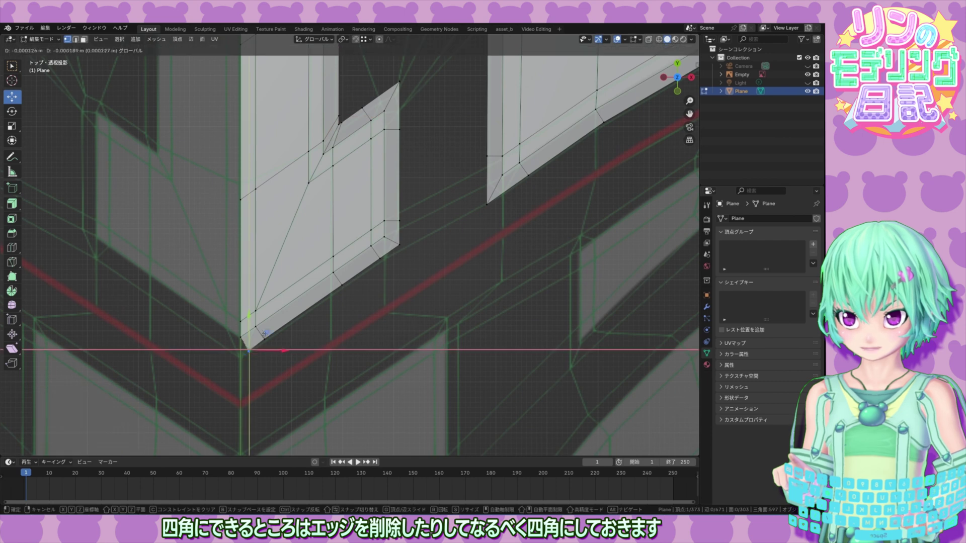
{"action": "left_click", "coordinate": [259, 340]}
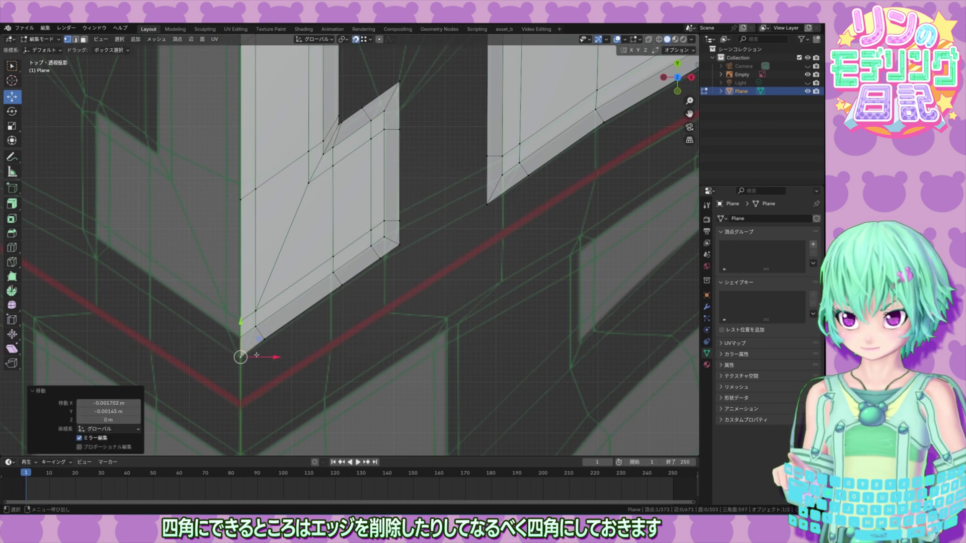
{"action": "left_click_drag", "start_coordinate": [264, 357], "coordinate": [242, 338]}
Step: Move the centre block's upper border corner onto the centre line and reposition the neighbouring vertices along its upper diagonal edge
{"action": "middle_click_drag", "start_coordinate": [272, 66], "coordinate": [299, 375], "text": "alt"}
{"action": "scroll", "coordinate": [299, 375], "scroll_direction": "up", "scroll_amount": 1, "text": "alt"}
{"action": "left_click", "coordinate": [263, 183]}
{"action": "left_click_drag", "start_coordinate": [295, 183], "coordinate": [269, 195]}
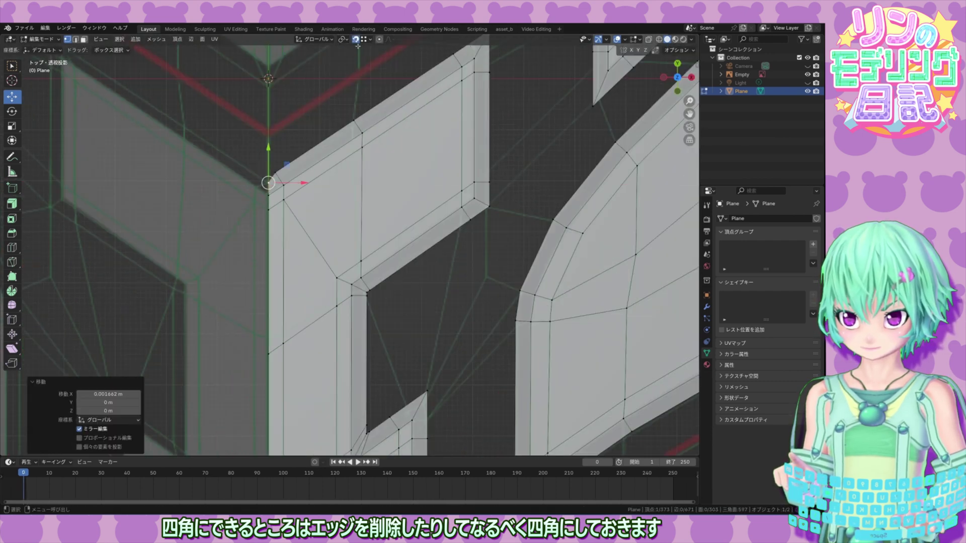
{"action": "key", "text": "g"}
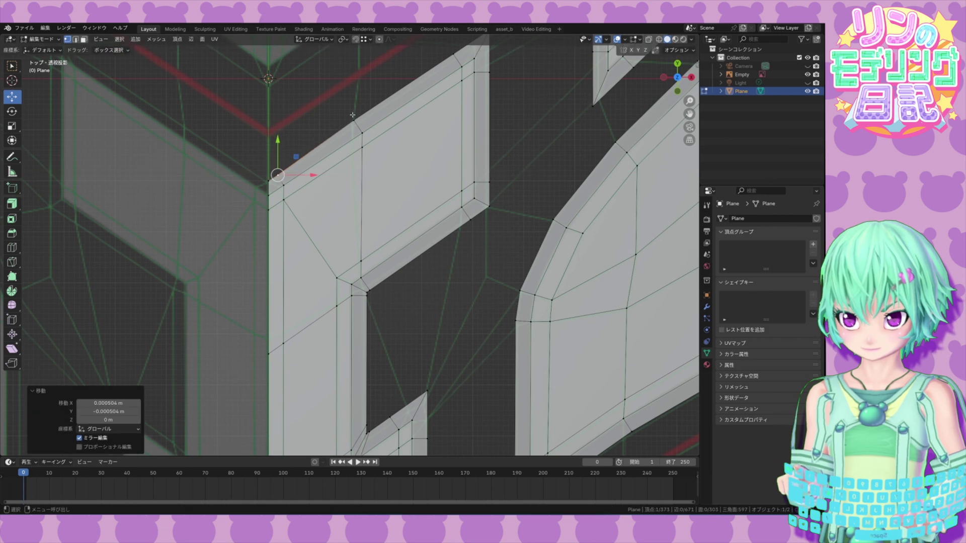
{"action": "left_click_drag", "start_coordinate": [377, 109], "coordinate": [377, 110]}
Step: Blunt the sharp upper outer tip of the centre block by moving its border vertices closer to the inner corner
{"action": "middle_click_drag", "start_coordinate": [473, 55], "coordinate": [423, 181], "text": "alt"}
{"action": "left_click", "coordinate": [377, 221]}
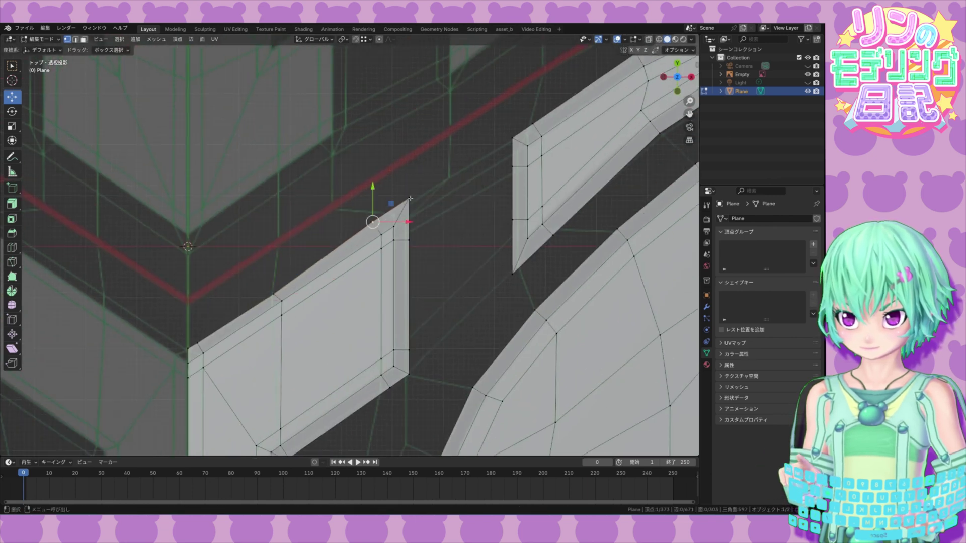
{"action": "left_click_drag", "start_coordinate": [427, 180], "coordinate": [414, 216]}
{"action": "left_click", "coordinate": [410, 239]}
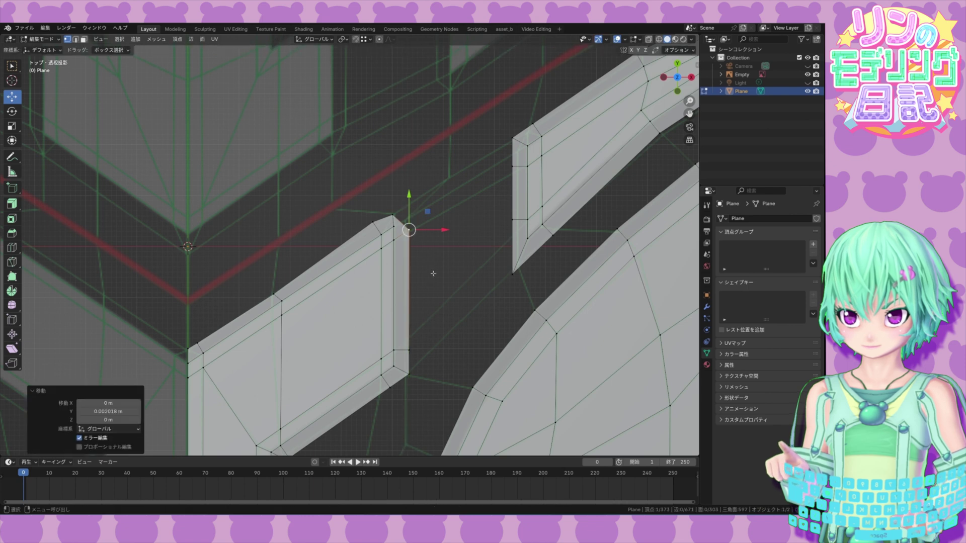
{"action": "left_click_drag", "start_coordinate": [423, 378], "coordinate": [407, 226], "text": "shift"}
{"action": "left_click", "coordinate": [443, 304]}
Step: Blunt the centre block's lower outer corner by moving its outer border vertices up along the vertical side
{"action": "middle_click_drag", "start_coordinate": [439, 295], "coordinate": [449, 163], "text": "shift"}
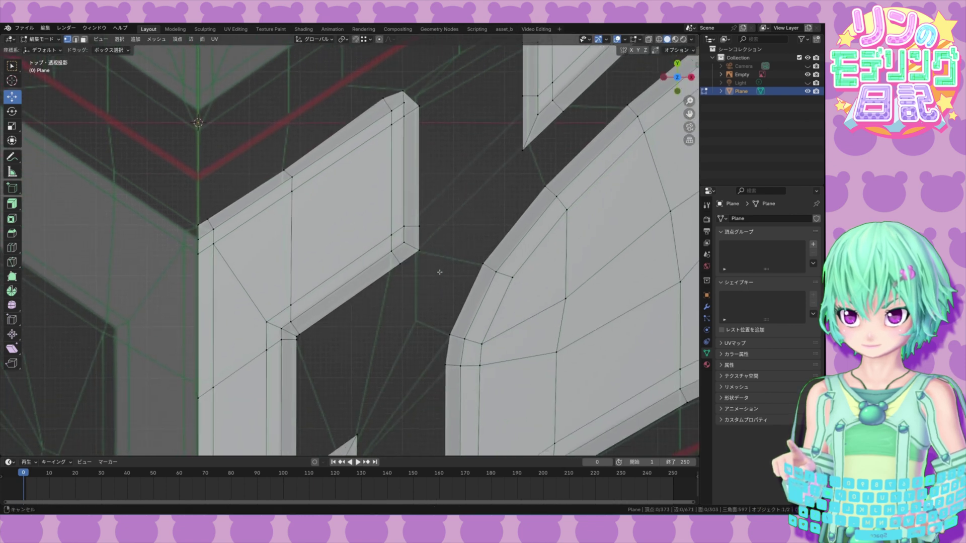
{"action": "middle_click_drag", "start_coordinate": [439, 272], "coordinate": [452, 166], "text": "shift"}
{"action": "middle_click_drag", "start_coordinate": [405, 291], "coordinate": [399, 165], "text": "shift"}
{"action": "scroll", "coordinate": [383, 337], "scroll_direction": "down", "scroll_amount": 1}
{"action": "middle_click_drag", "start_coordinate": [260, 432], "coordinate": [298, 388], "text": "alt"}
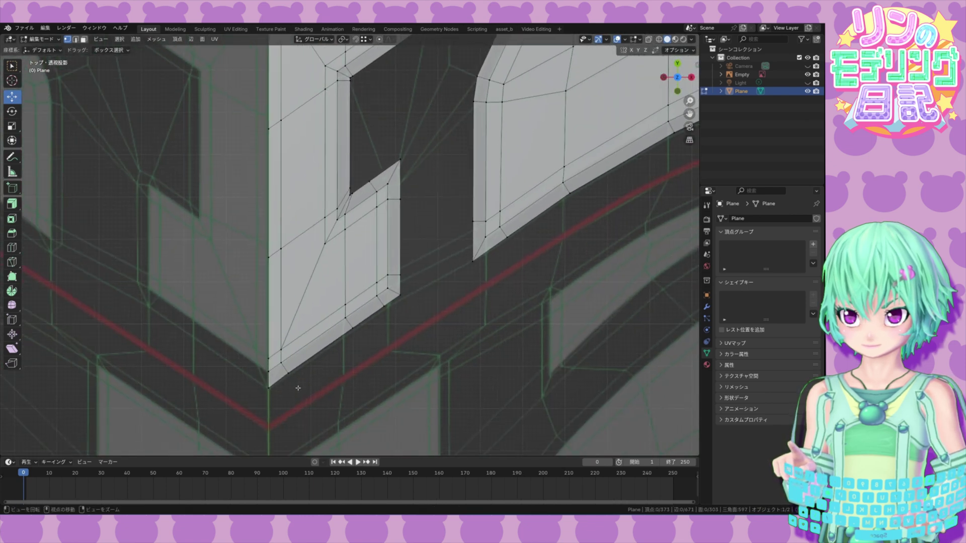
{"action": "left_click_drag", "start_coordinate": [352, 328], "coordinate": [367, 334]}
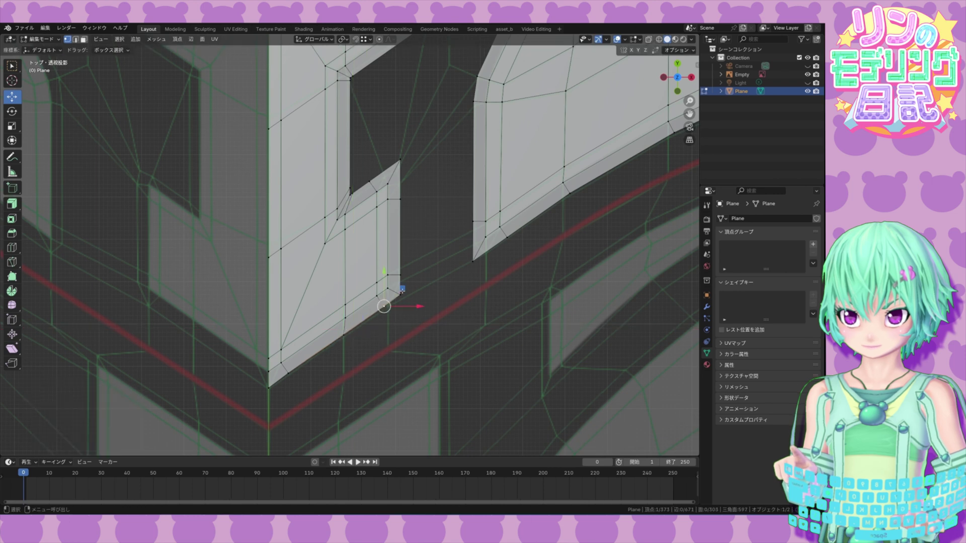
{"action": "scroll", "coordinate": [398, 287], "scroll_direction": "up", "scroll_amount": 2}
{"action": "middle_click_drag", "start_coordinate": [386, 326], "coordinate": [380, 282], "text": "shift"}
{"action": "left_click", "coordinate": [374, 286]}
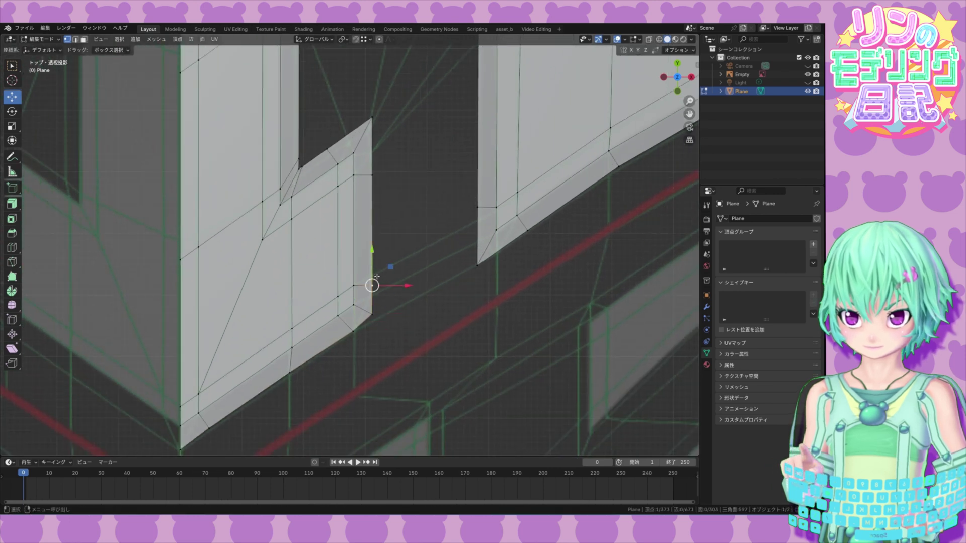
{"action": "left_click_drag", "start_coordinate": [373, 255], "coordinate": [373, 246]}
{"action": "left_click", "coordinate": [374, 314]}
{"action": "left_click_drag", "start_coordinate": [374, 287], "coordinate": [375, 269]}
Step: Blunt the sharp lower inner tip of the curved side block by moving its border vertices closer to the inner corner
{"action": "middle_click_drag", "start_coordinate": [429, 252], "coordinate": [334, 282], "text": "shift"}
{"action": "middle_click_drag", "start_coordinate": [425, 273], "coordinate": [386, 318], "text": "shift"}
{"action": "left_click", "coordinate": [338, 286]}
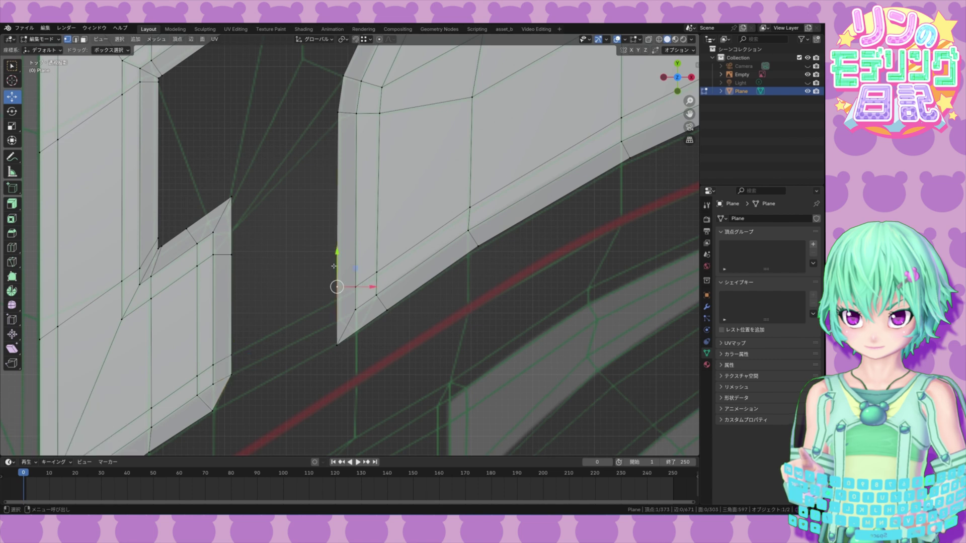
{"action": "left_click_drag", "start_coordinate": [336, 255], "coordinate": [336, 269]}
{"action": "left_click", "coordinate": [338, 344]}
{"action": "left_click_drag", "start_coordinate": [337, 312], "coordinate": [337, 287]}
{"action": "left_click", "coordinate": [387, 311]}
{"action": "left_click_drag", "start_coordinate": [406, 291], "coordinate": [377, 314]}
Step: Shift the next border vertices on the curved block's lower edge outward in line with the inner loops
{"action": "middle_click_drag", "start_coordinate": [499, 233], "coordinate": [413, 274], "text": "shift"}
{"action": "left_click", "coordinate": [392, 287]}
{"action": "left_click_drag", "start_coordinate": [410, 268], "coordinate": [400, 276]}
{"action": "middle_click_drag", "start_coordinate": [559, 191], "coordinate": [366, 311], "text": "shift"}
{"action": "left_click", "coordinate": [351, 318]}
{"action": "left_click_drag", "start_coordinate": [369, 299], "coordinate": [360, 307]}
Step: Raise the lower corner vertices facing each other across the narrow gap between the curved block and its neighbour
{"action": "left_click", "coordinate": [470, 263]}
{"action": "middle_click_drag", "start_coordinate": [505, 246], "coordinate": [413, 315], "text": "shift"}
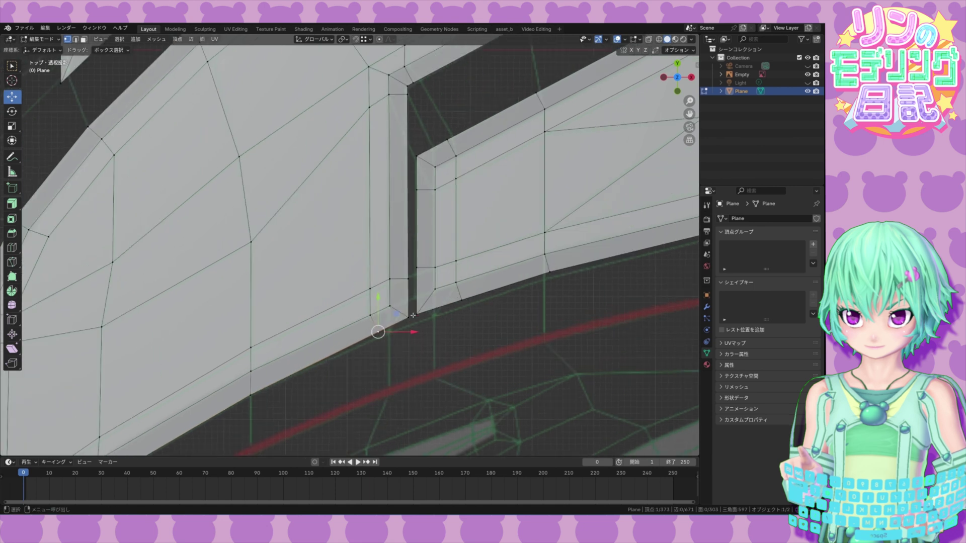
{"action": "left_click", "coordinate": [407, 277]}
{"action": "left_click_drag", "start_coordinate": [408, 245], "coordinate": [409, 244]}
{"action": "left_click", "coordinate": [416, 268]}
{"action": "left_click_drag", "start_coordinate": [416, 235], "coordinate": [416, 239]}
{"action": "left_click", "coordinate": [417, 314]}
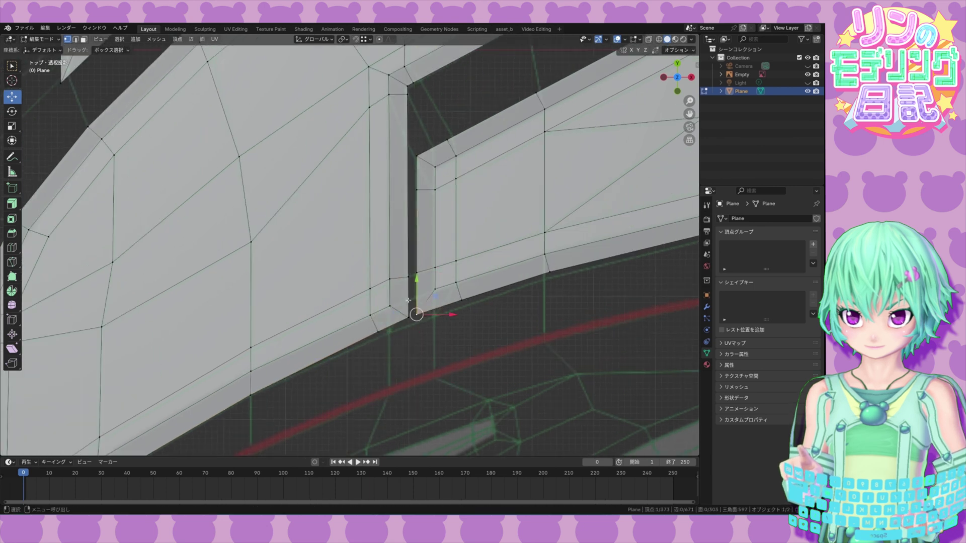
{"action": "mouse_move", "coordinate": [416, 282]}
{"action": "left_mouse_down"}
{"action": "mouse_move", "coordinate": [417, 266]}
{"action": "mouse_move", "coordinate": [408, 269]}
{"action": "left_mouse_up"}
Step: Move the lower border vertices beside the narrow gap in line with the inner corners so both corners are bevelled
{"action": "left_click", "coordinate": [408, 318]}
{"action": "left_click", "coordinate": [379, 331]}
{"action": "left_click_drag", "start_coordinate": [397, 313], "coordinate": [407, 313]}
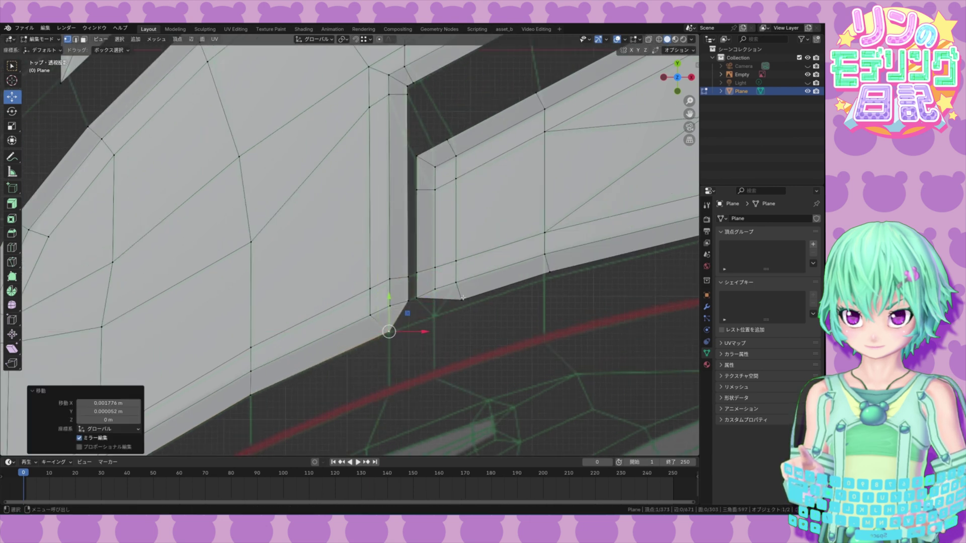
{"action": "left_click", "coordinate": [461, 301]}
{"action": "left_click_drag", "start_coordinate": [479, 282], "coordinate": [451, 298]}
Step: Move two border vertices along the neighbouring block's lower curve slightly outward to even the border width
{"action": "middle_click_drag", "start_coordinate": [553, 262], "coordinate": [381, 323], "text": "shift"}
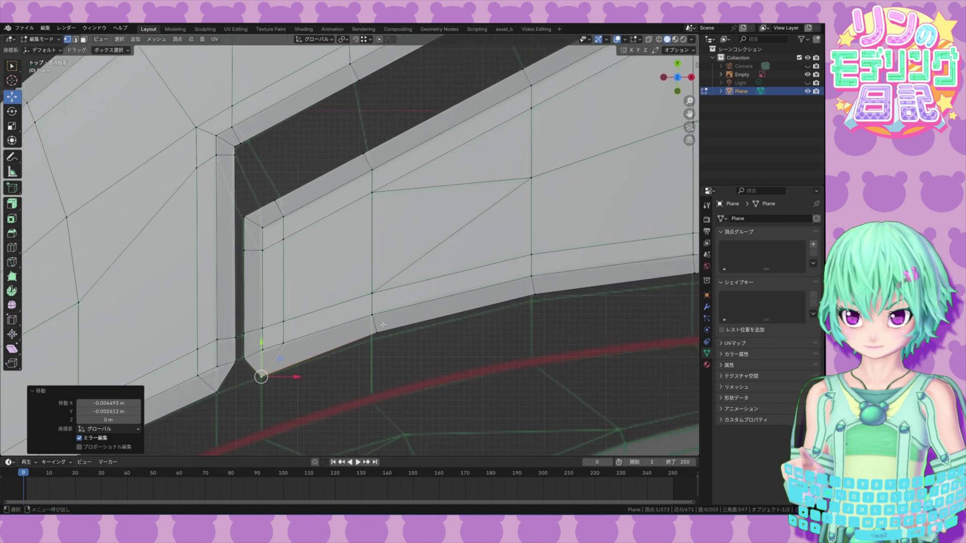
{"action": "left_click", "coordinate": [377, 334]}
{"action": "left_click_drag", "start_coordinate": [394, 314], "coordinate": [388, 320]}
{"action": "left_click", "coordinate": [535, 295]}
{"action": "left_click_drag", "start_coordinate": [553, 276], "coordinate": [550, 283]}
Step: Lower the straight part of the notched block's bottom border and align the vertex where the curve begins
{"action": "middle_click_drag", "start_coordinate": [549, 282], "coordinate": [264, 312], "text": "shift"}
{"action": "scroll", "coordinate": [264, 312], "scroll_direction": "down", "scroll_amount": 1}
{"action": "middle_click_drag", "start_coordinate": [453, 302], "coordinate": [251, 339], "text": "shift"}
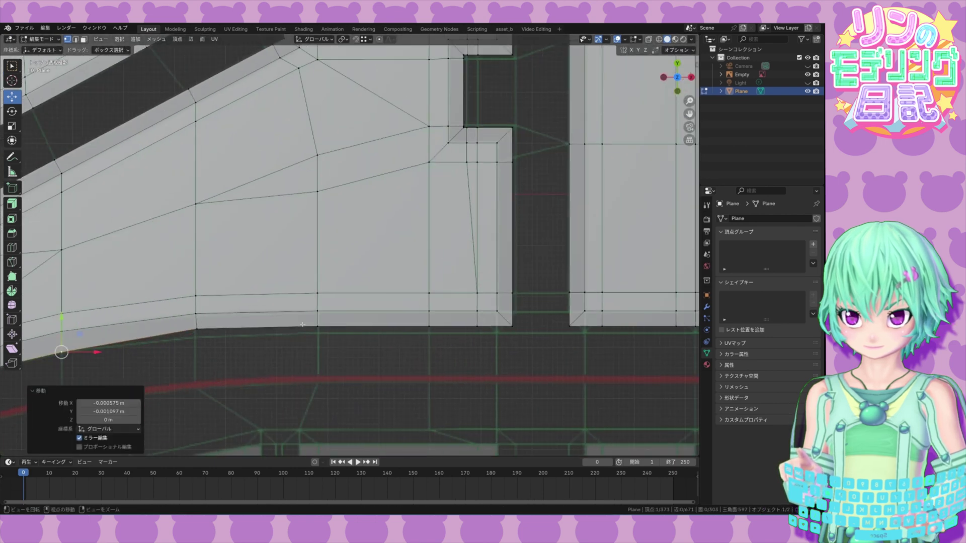
{"action": "left_click_drag", "start_coordinate": [532, 319], "coordinate": [177, 337]}
{"action": "left_click_drag", "start_coordinate": [386, 292], "coordinate": [386, 299]}
{"action": "left_click", "coordinate": [196, 335]}
{"action": "left_click_drag", "start_coordinate": [231, 336], "coordinate": [229, 335]}
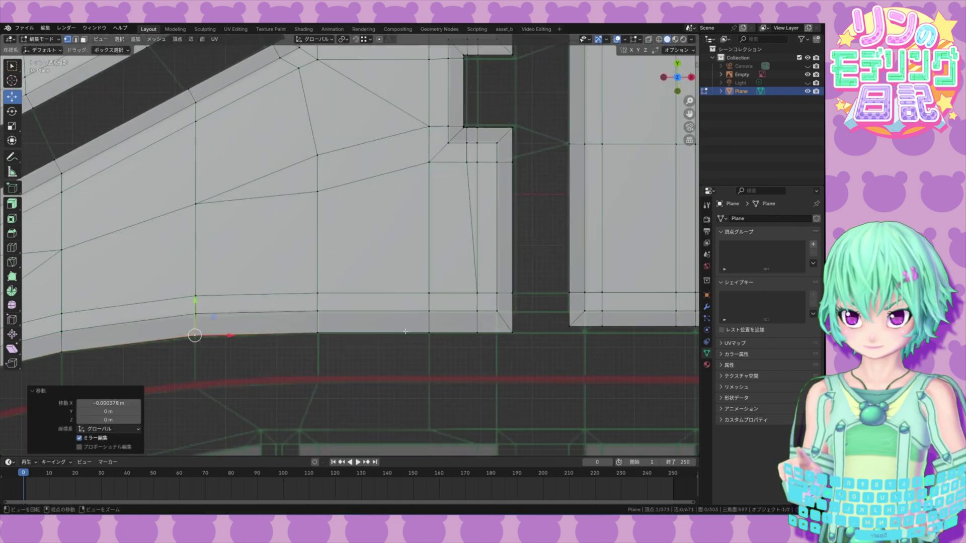
Step: Lower the outer rectangular block's bottom border to the level of the notched block's bottom border
{"action": "middle_click_drag", "start_coordinate": [669, 329], "coordinate": [372, 368], "text": "shift"}
{"action": "left_click_drag", "start_coordinate": [642, 357], "coordinate": [234, 396]}
{"action": "left_click_drag", "start_coordinate": [262, 359], "coordinate": [630, 375]}
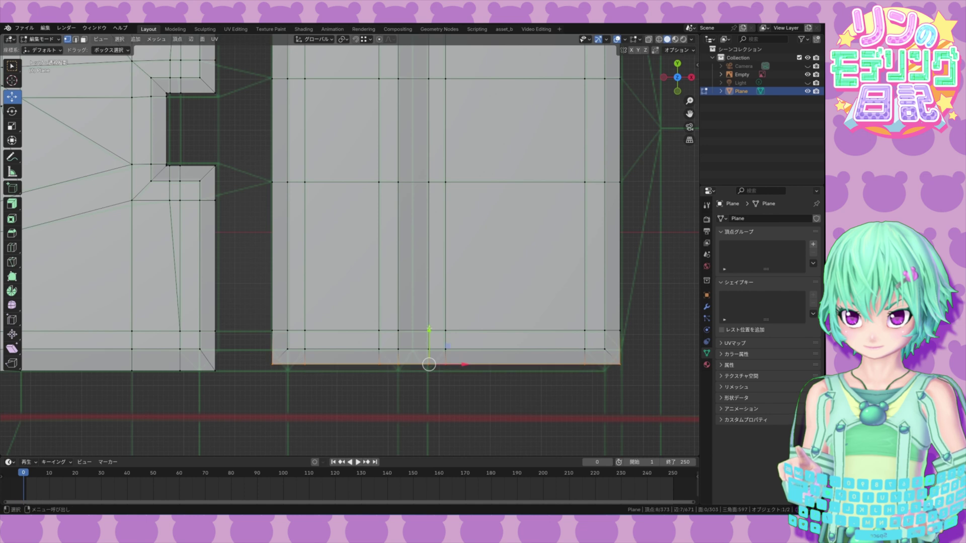
{"action": "left_click_drag", "start_coordinate": [429, 330], "coordinate": [430, 337]}
Step: Bevel the two lower corners facing each other across the gap between the notched block and the outer block
{"action": "middle_click_drag", "start_coordinate": [379, 268], "coordinate": [388, 330], "text": "shift"}
{"action": "middle_click_drag", "start_coordinate": [297, 444], "coordinate": [367, 351], "text": "shift"}
{"action": "left_click", "coordinate": [351, 342]}
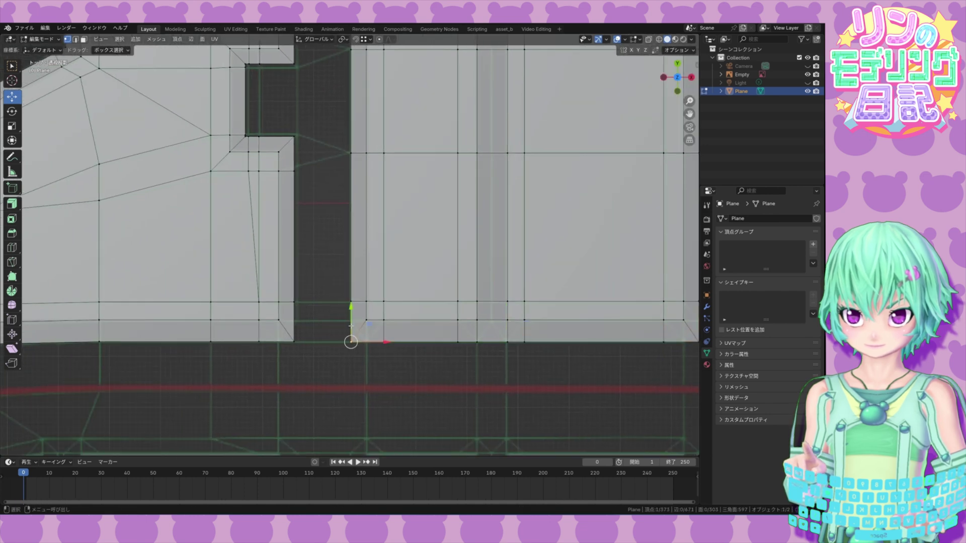
{"action": "left_click_drag", "start_coordinate": [353, 322], "coordinate": [352, 300]}
{"action": "left_click", "coordinate": [294, 342]}
{"action": "left_click_drag", "start_coordinate": [295, 321], "coordinate": [295, 300]}
{"action": "left_click", "coordinate": [384, 342]}
{"action": "left_click_drag", "start_coordinate": [412, 343], "coordinate": [393, 343]}
{"action": "left_click", "coordinate": [259, 342]}
{"action": "left_click_drag", "start_coordinate": [293, 343], "coordinate": [313, 341]}
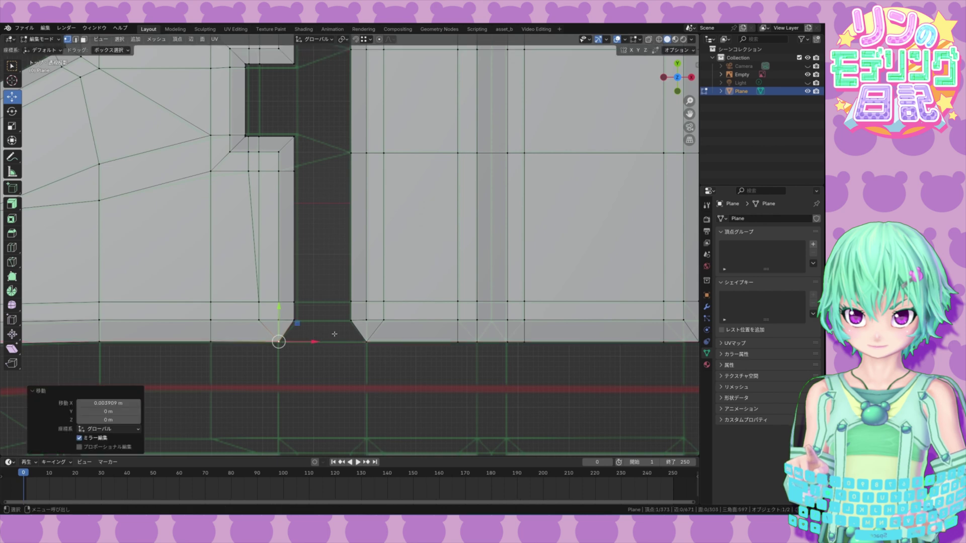
Step: Bevel the two upper corners facing each other across the gap between the notched block and the outer block
{"action": "middle_click_drag", "start_coordinate": [418, 211], "coordinate": [384, 423], "text": "shift"}
{"action": "middle_click_drag", "start_coordinate": [352, 212], "coordinate": [336, 397], "text": "shift"}
{"action": "left_click", "coordinate": [303, 256]}
{"action": "left_click_drag", "start_coordinate": [303, 234], "coordinate": [303, 249]}
{"action": "left_click", "coordinate": [245, 256]}
{"action": "left_click_drag", "start_coordinate": [245, 234], "coordinate": [246, 249]}
{"action": "left_click", "coordinate": [335, 257]}
{"action": "left_click_drag", "start_coordinate": [350, 256], "coordinate": [336, 258]}
{"action": "left_click", "coordinate": [211, 256]}
{"action": "left_click_drag", "start_coordinate": [245, 257], "coordinate": [264, 256]}
Step: Switch to edge selection and fill the gap between the notched and outer blocks with faces from its upper end to the notch
{"action": "middle_click_drag", "start_coordinate": [608, 304], "coordinate": [534, 274], "text": "alt"}
{"action": "scroll", "coordinate": [425, 305], "scroll_direction": "down", "scroll_amount": 1}
{"action": "left_click", "coordinate": [77, 41]}
{"action": "left_click", "coordinate": [293, 212]}
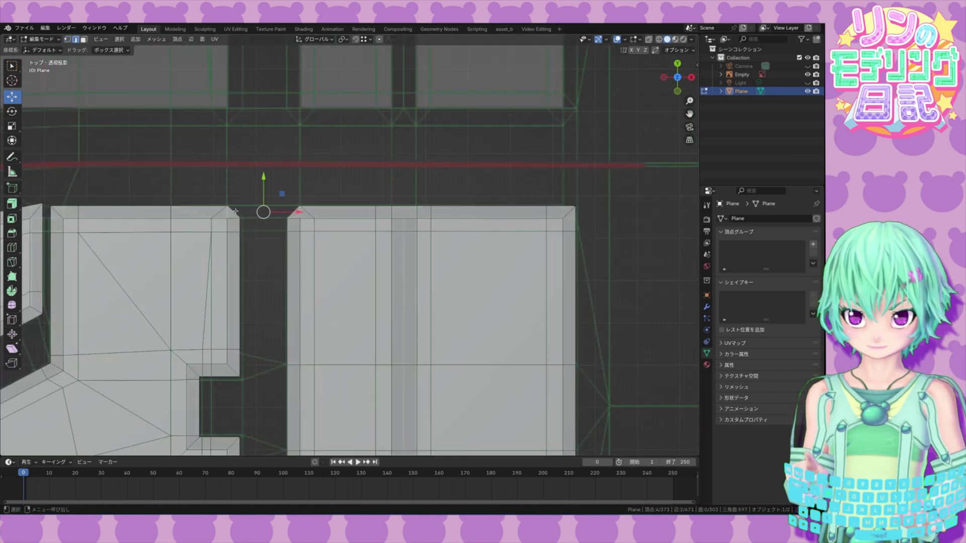
{"action": "key", "text": "f"}
{"action": "left_click", "coordinate": [250, 216]}
{"action": "key", "text": "f"}
{"action": "key", "text": "f"}
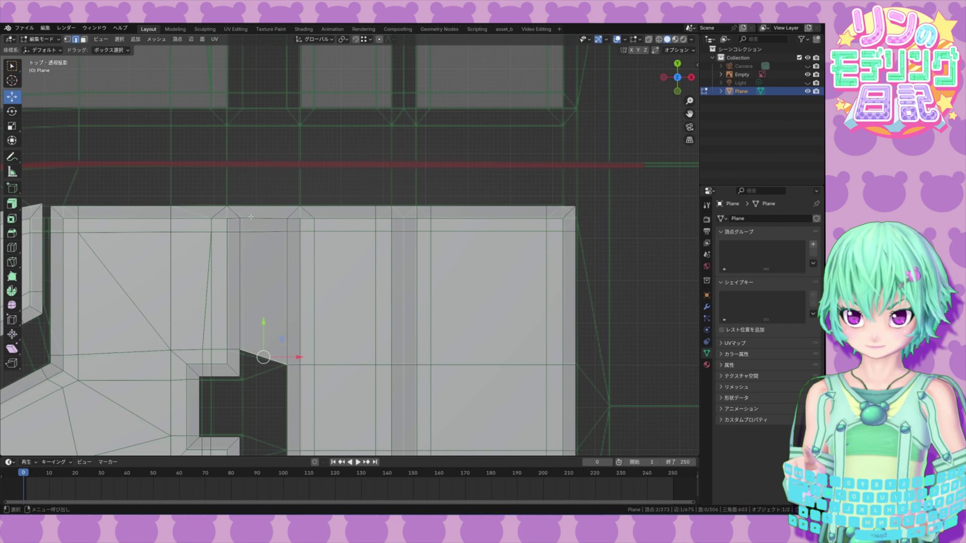
Step: Fill the rectangular notch with faces and bridge its open side to the outer block
{"action": "middle_click_drag", "start_coordinate": [207, 395], "coordinate": [303, 296], "text": "shift"}
{"action": "scroll", "coordinate": [298, 315], "scroll_direction": "up", "scroll_amount": 1}
{"action": "scroll", "coordinate": [305, 347], "scroll_direction": "up", "scroll_amount": 1}
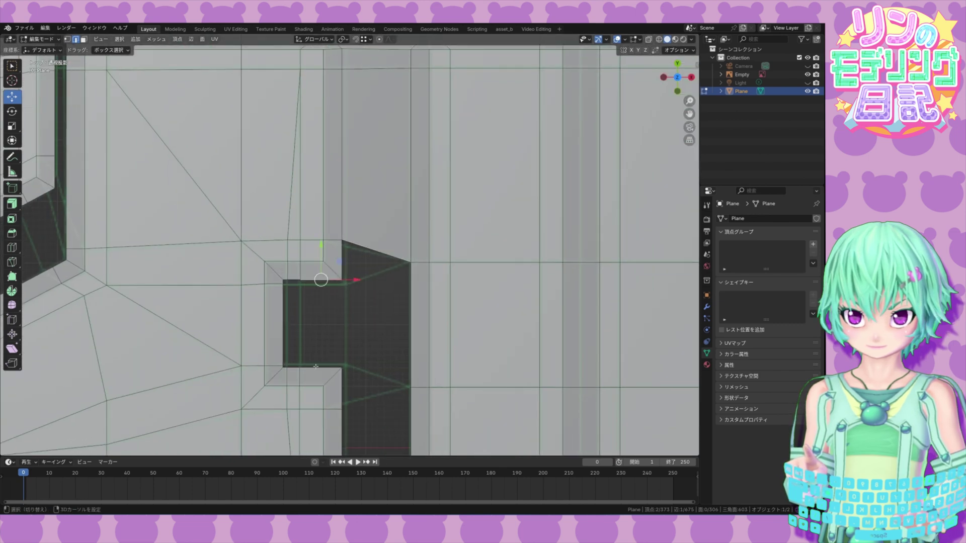
{"action": "key", "text": "f"}
{"action": "key", "text": "f"}
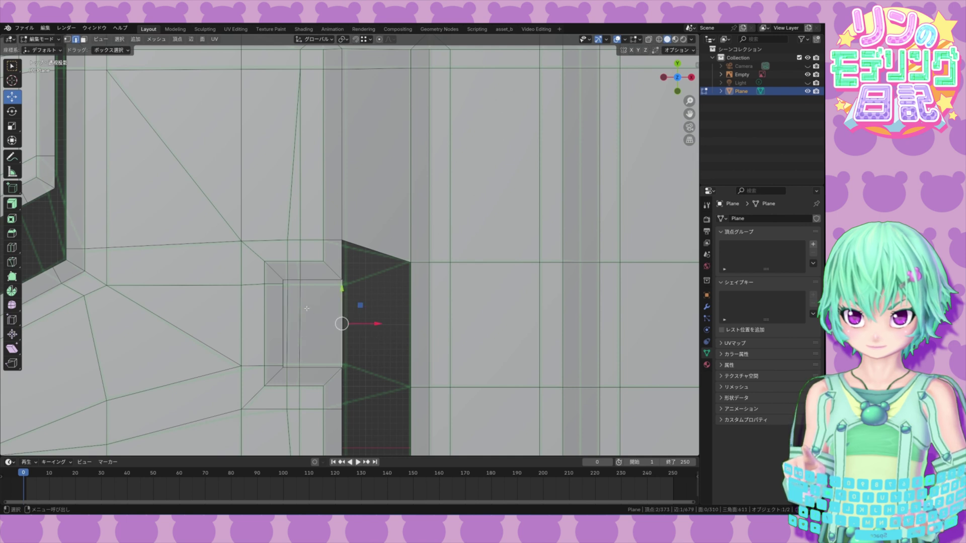
{"action": "left_click", "coordinate": [408, 318], "text": "shift"}
{"action": "key", "text": "f"}
Step: Fill the lower part of the gap and the triangular holes above and below the notch opening with faces
{"action": "middle_click_drag", "start_coordinate": [393, 403], "coordinate": [397, 255], "text": "shift"}
{"action": "left_click", "coordinate": [409, 297]}
{"action": "left_click", "coordinate": [347, 340], "text": "shift"}
{"action": "key", "text": "f"}
{"action": "left_click", "coordinate": [370, 421]}
{"action": "key", "text": "f"}
{"action": "key", "text": "f"}
{"action": "left_click", "coordinate": [379, 252]}
{"action": "key", "text": "f"}
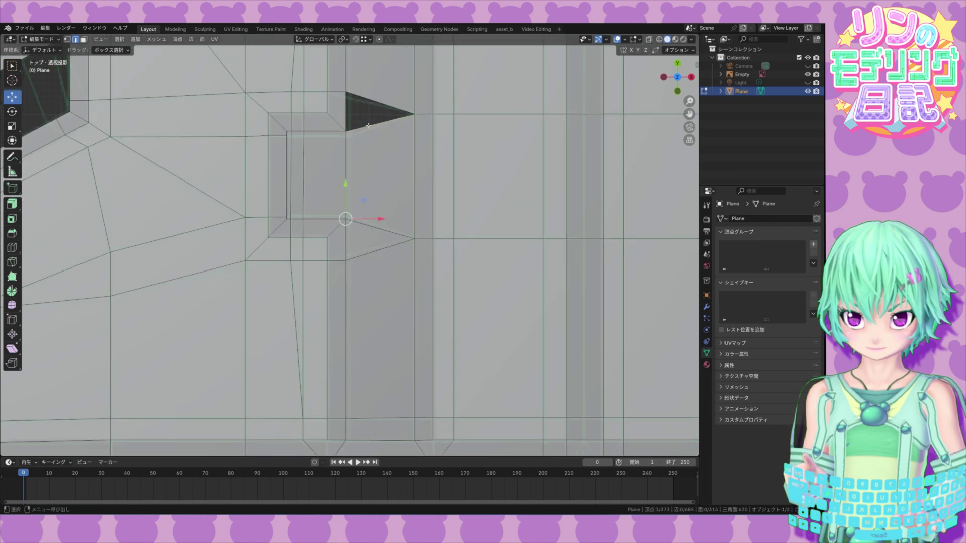
{"action": "left_click", "coordinate": [379, 123]}
{"action": "key", "text": "f"}
Step: Merge the doubled vertices at the notch's inner corners and reposition the lower inner vertex
{"action": "scroll", "coordinate": [403, 292], "scroll_direction": "down", "scroll_amount": 1}
{"action": "middle_click_drag", "start_coordinate": [316, 246], "coordinate": [379, 273], "text": "alt"}
{"action": "middle_click_drag", "start_coordinate": [376, 200], "coordinate": [366, 294], "text": "alt"}
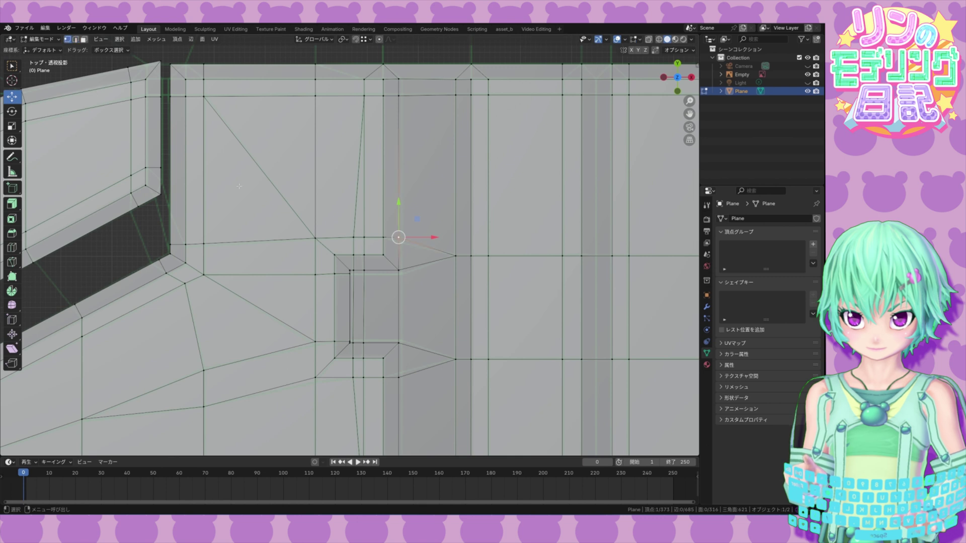
{"action": "key", "text": "m"}
{"action": "left_click", "coordinate": [354, 288]}
{"action": "key", "text": "m"}
{"action": "left_click", "coordinate": [352, 259]}
{"action": "key", "text": "m"}
{"action": "left_click_drag", "start_coordinate": [345, 336], "coordinate": [372, 319]}
{"action": "left_click", "coordinate": [351, 344]}
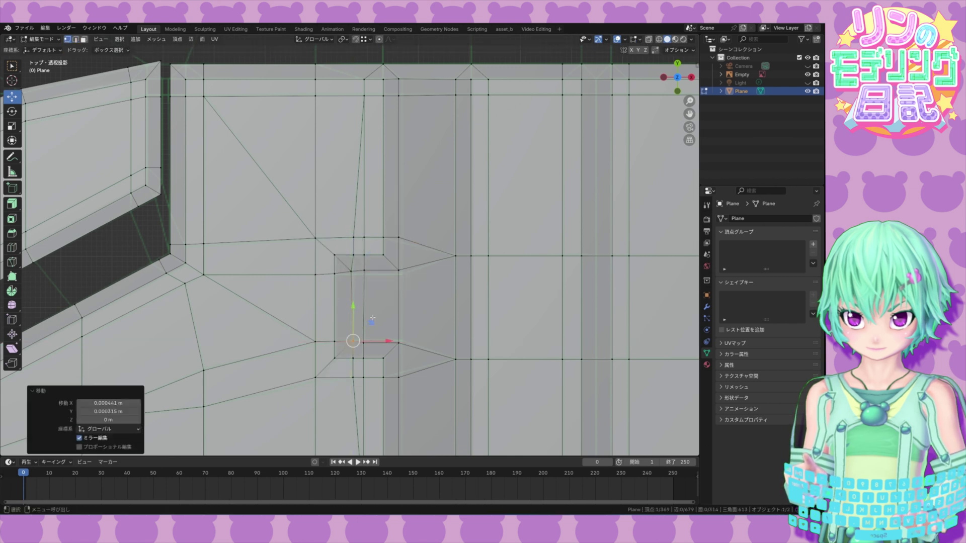
{"action": "left_click", "coordinate": [353, 272]}
{"action": "left_click_drag", "start_coordinate": [371, 253], "coordinate": [417, 264]}
{"action": "key", "text": "ctrl+z"}
Step: Align the inner vertices of the filled notch so its upper and lower edges run straight
{"action": "left_click_drag", "start_coordinate": [435, 303], "coordinate": [360, 264]}
{"action": "left_click_drag", "start_coordinate": [381, 238], "coordinate": [353, 239]}
{"action": "left_click", "coordinate": [353, 274]}
{"action": "left_click_drag", "start_coordinate": [417, 352], "coordinate": [382, 325]}
{"action": "left_click", "coordinate": [353, 341]}
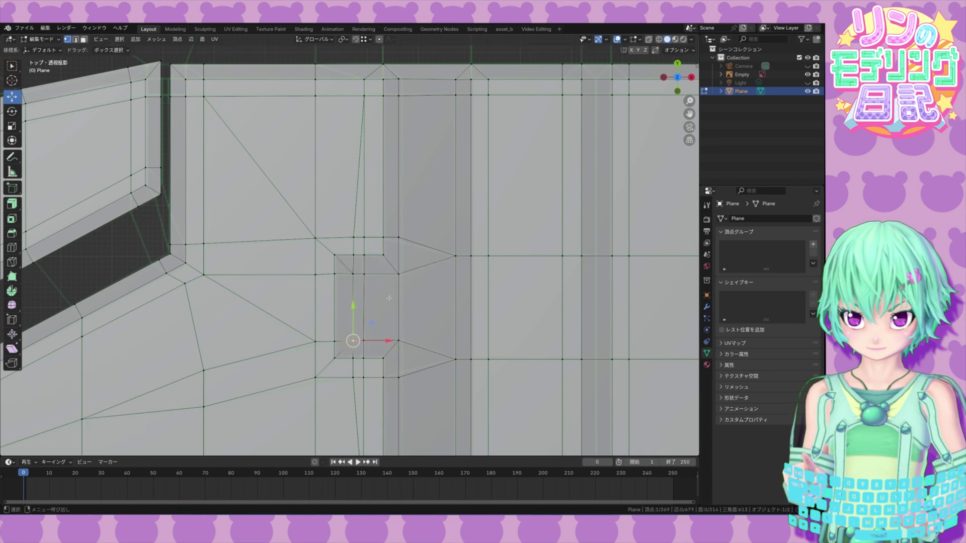
Step: Dissolve the surplus edges at the inner side of the filled notch
{"action": "key", "text": "x"}
{"action": "left_click", "coordinate": [345, 351]}
{"action": "scroll", "coordinate": [401, 323], "scroll_direction": "down", "scroll_amount": 1}
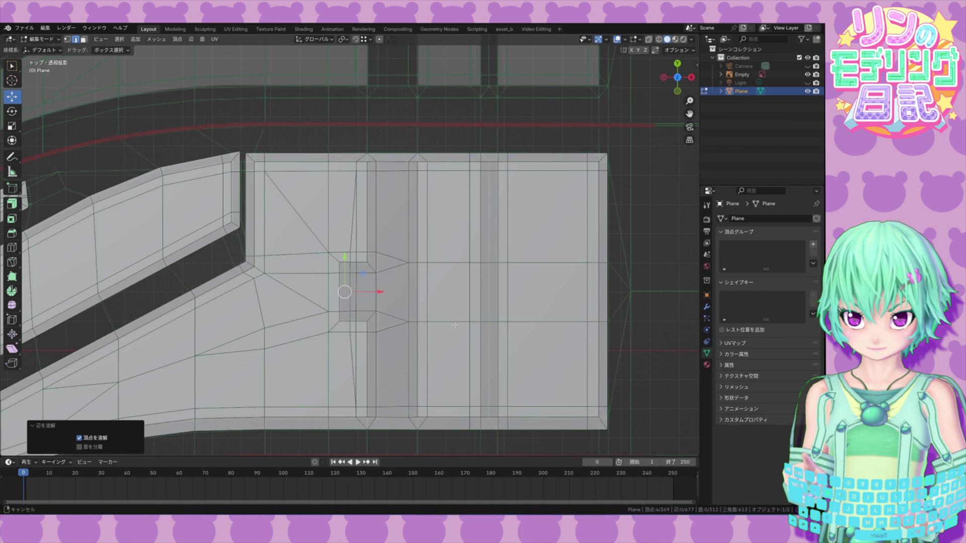
Step: Bridge the upper end of the narrow gap between the curved arm and the notched block with faces
{"action": "middle_click_drag", "start_coordinate": [455, 325], "coordinate": [601, 403], "text": "shift"}
{"action": "scroll", "coordinate": [442, 216], "scroll_direction": "up", "scroll_amount": 4}
{"action": "left_click", "coordinate": [389, 260]}
{"action": "left_click", "coordinate": [378, 262], "text": "shift"}
{"action": "key", "text": "f"}
{"action": "key", "text": "f"}
{"action": "key", "text": "f"}
{"action": "key", "text": "f"}
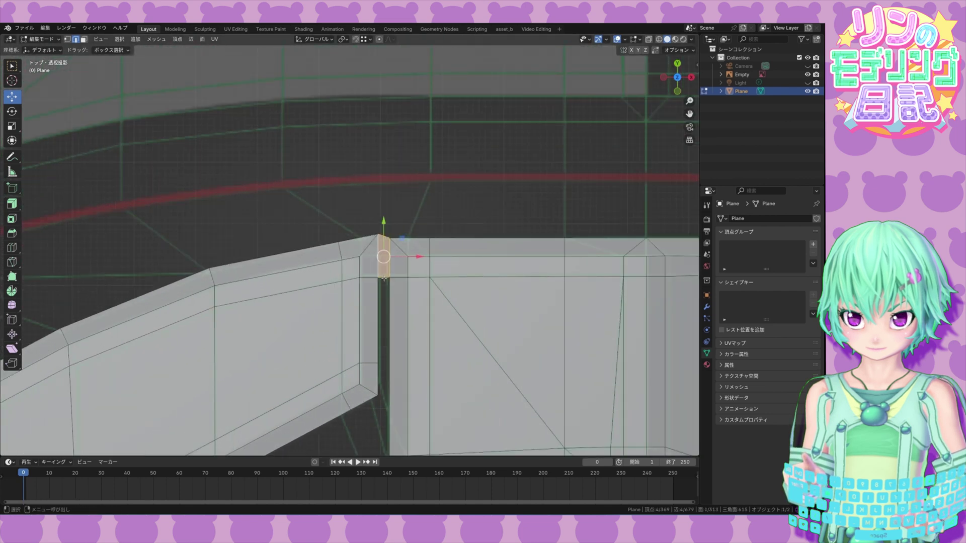
Step: Fill the rest of the narrow gap and the long diagonal groove below the curved arm with faces
{"action": "middle_click_drag", "start_coordinate": [360, 409], "coordinate": [491, 282], "text": "shift"}
{"action": "scroll", "coordinate": [446, 288], "scroll_direction": "down", "scroll_amount": 1}
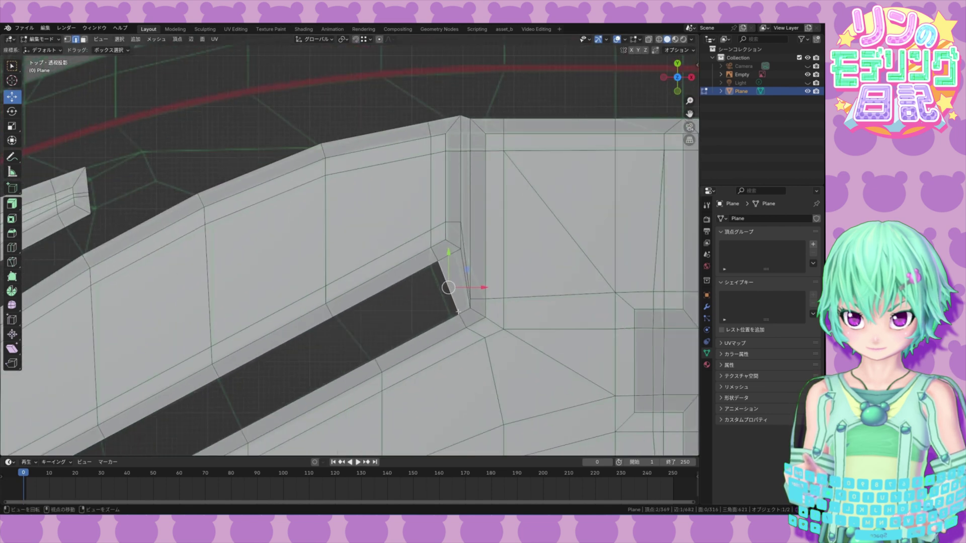
{"action": "key", "text": "f"}
{"action": "key", "text": "f"}
{"action": "scroll", "coordinate": [339, 356], "scroll_direction": "down", "scroll_amount": 3}
{"action": "middle_click_drag", "start_coordinate": [339, 356], "coordinate": [728, 101], "text": "alt"}
{"action": "key", "text": "f"}
{"action": "key", "text": "f"}
{"action": "key", "text": "f"}
Step: Bridge the centre block's lower outer corner to the curved block and its upper end to the thin upper block with faces
{"action": "left_click", "coordinate": [335, 355]}
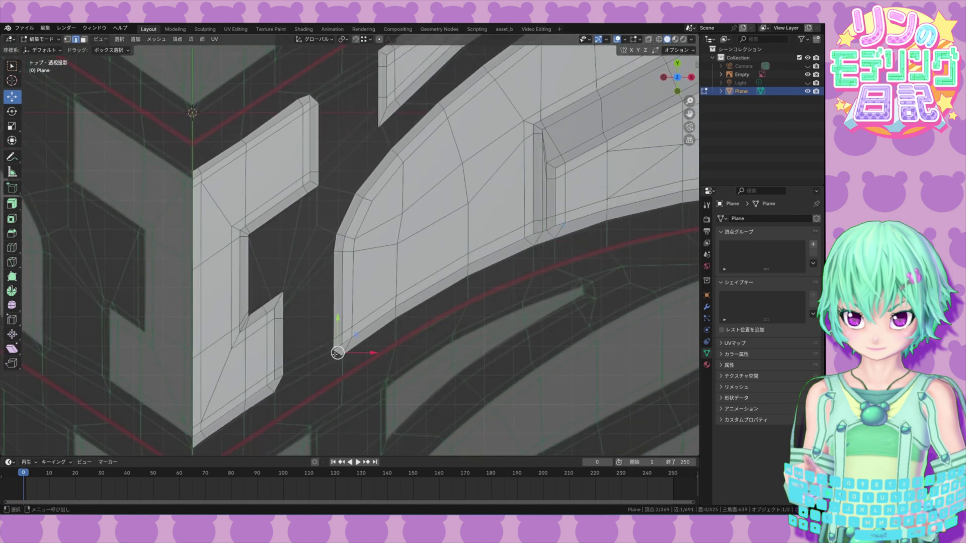
{"action": "middle_click_drag", "start_coordinate": [383, 169], "coordinate": [350, 220], "text": "shift"}
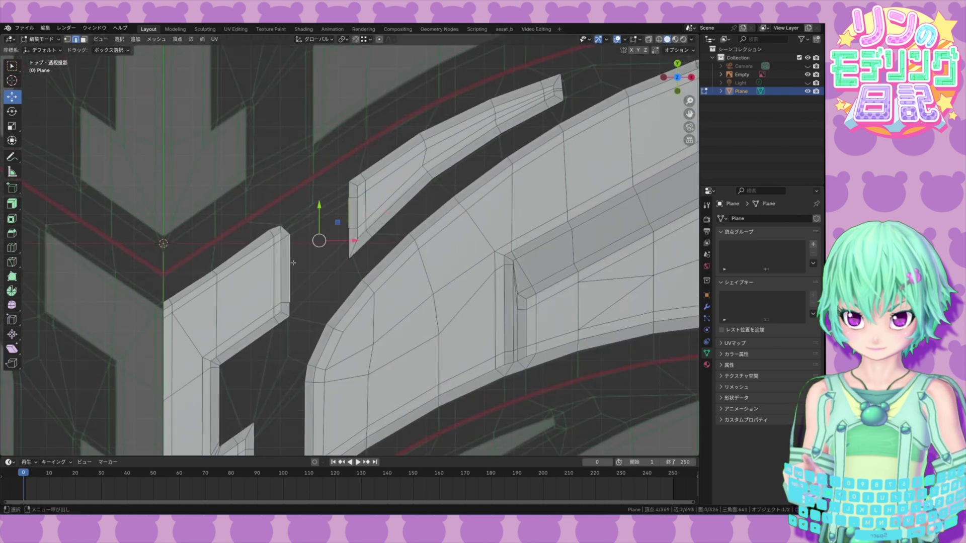
{"action": "key", "text": "f"}
{"action": "left_click", "coordinate": [333, 205]}
{"action": "key", "text": "f"}
{"action": "left_click", "coordinate": [328, 251]}
{"action": "key", "text": "f"}
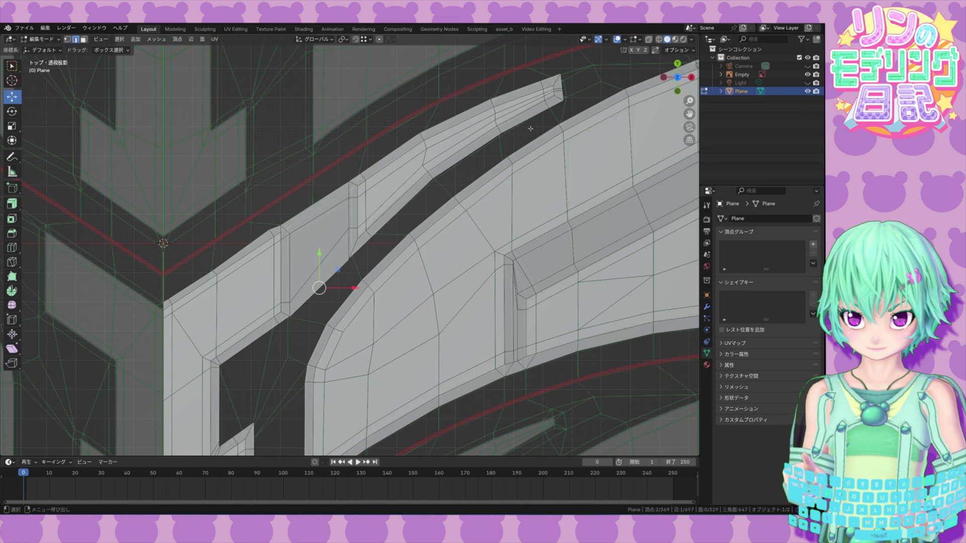
Step: Fill the groove between the thin upper block and the curved block with faces down to the centre block's outer end
{"action": "key", "text": "f"}
{"action": "key", "text": "f"}
{"action": "key", "text": "f"}
{"action": "key", "text": "f"}
{"action": "key", "text": "f"}
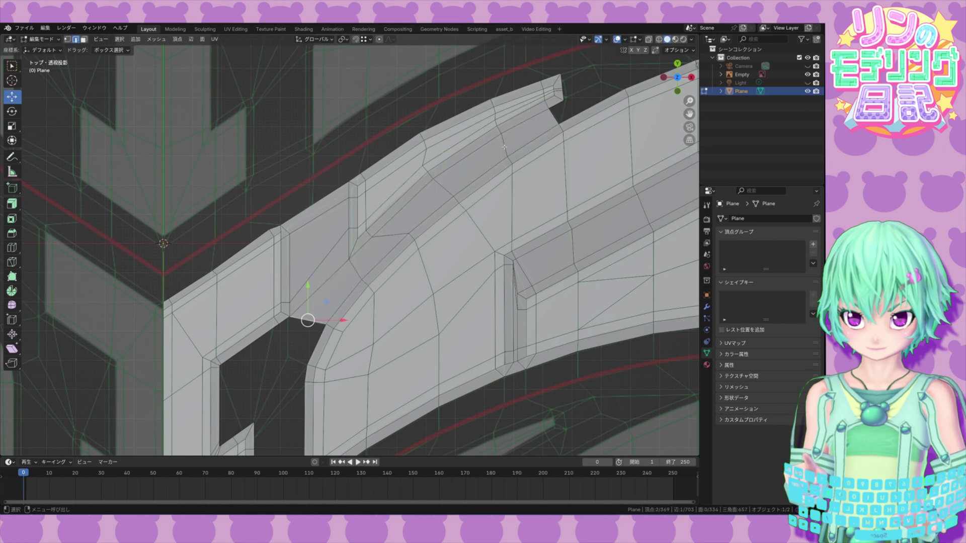
{"action": "middle_click_drag", "start_coordinate": [332, 304], "coordinate": [382, 227], "text": "shift"}
{"action": "middle_click_drag", "start_coordinate": [287, 333], "coordinate": [329, 304], "text": "shift"}
{"action": "scroll", "coordinate": [307, 328], "scroll_direction": "up", "scroll_amount": 1}
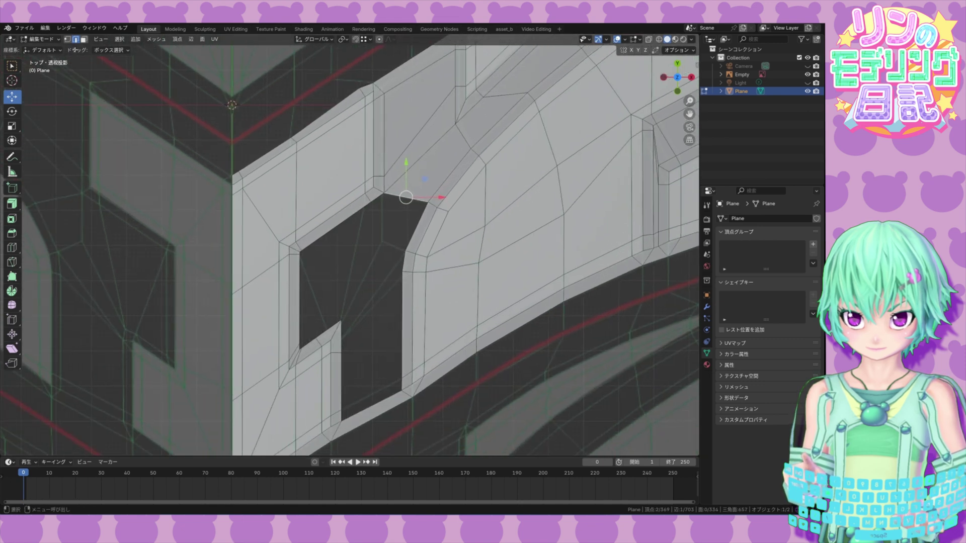
Step: Merge the doubled vertices at the upper and lower inner corners of the centre block's notch
{"action": "key", "text": "m"}
{"action": "left_click", "coordinate": [296, 263]}
{"action": "left_click_drag", "start_coordinate": [310, 325], "coordinate": [295, 353]}
{"action": "key", "text": "m"}
{"action": "left_click", "coordinate": [296, 354]}
Step: Fill the remaining open groove between the centre block's notch and the curved block with faces down to the lower border
{"action": "left_click", "coordinate": [354, 288]}
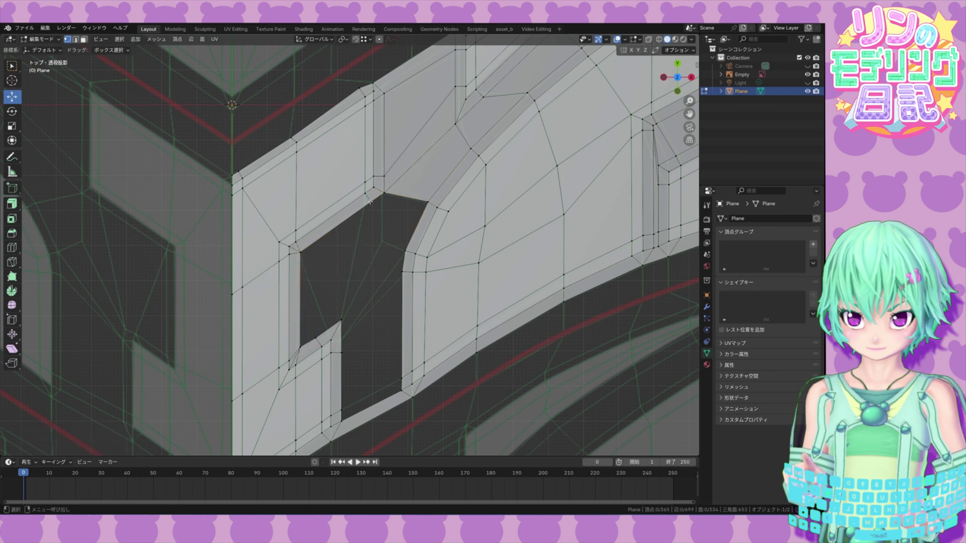
{"action": "left_click", "coordinate": [384, 193]}
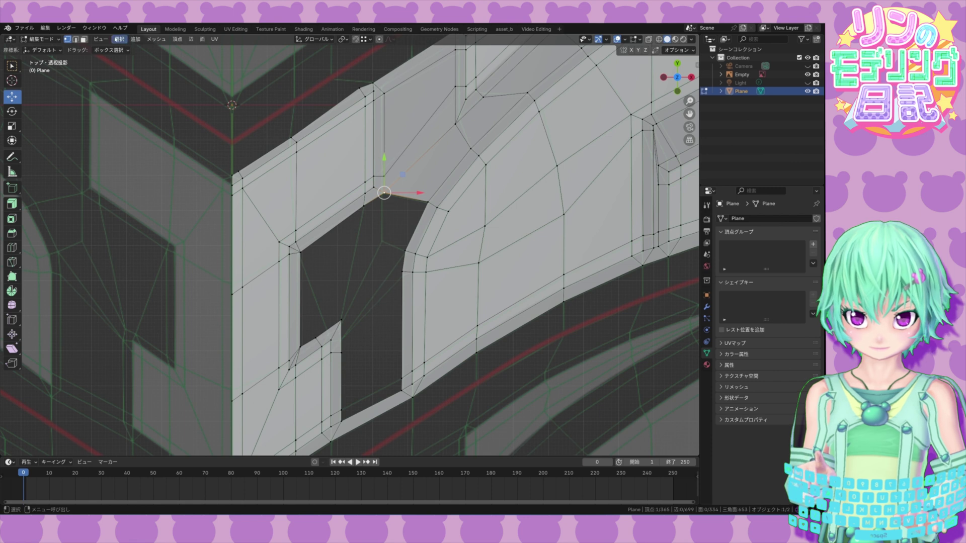
{"action": "left_click", "coordinate": [76, 39]}
{"action": "left_click", "coordinate": [332, 230]}
{"action": "key", "text": "f"}
{"action": "key", "text": "f"}
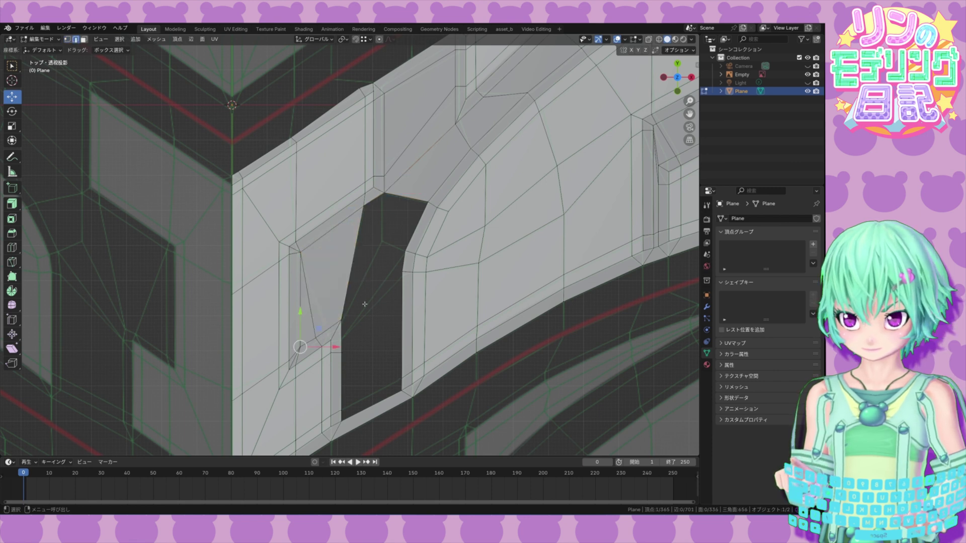
{"action": "key", "text": "f"}
{"action": "key", "text": "f"}
{"action": "key", "text": "f"}
{"action": "key", "text": "f"}
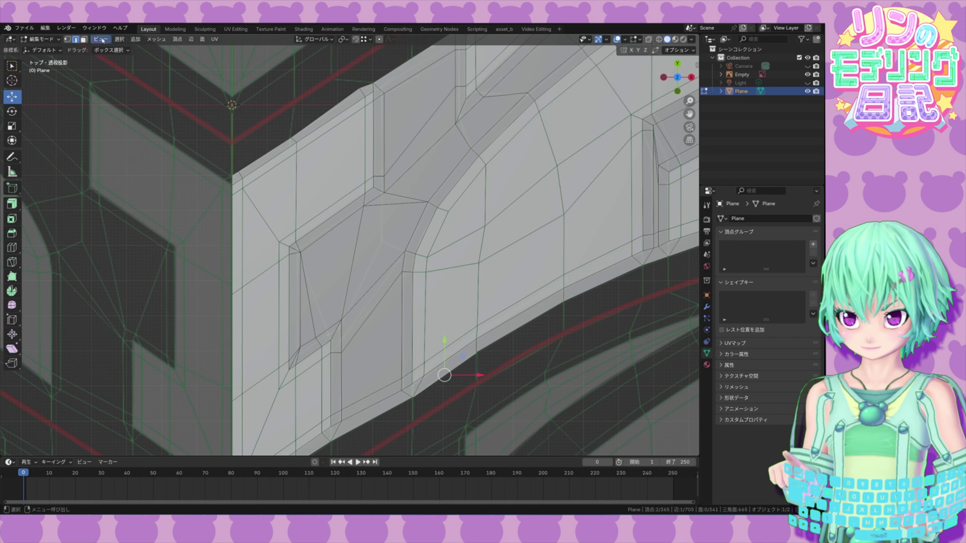
Step: Dissolve the surplus edges beside the inner side of the centre block's notch
{"action": "middle_click_drag", "start_coordinate": [310, 260], "coordinate": [320, 245], "text": "alt"}
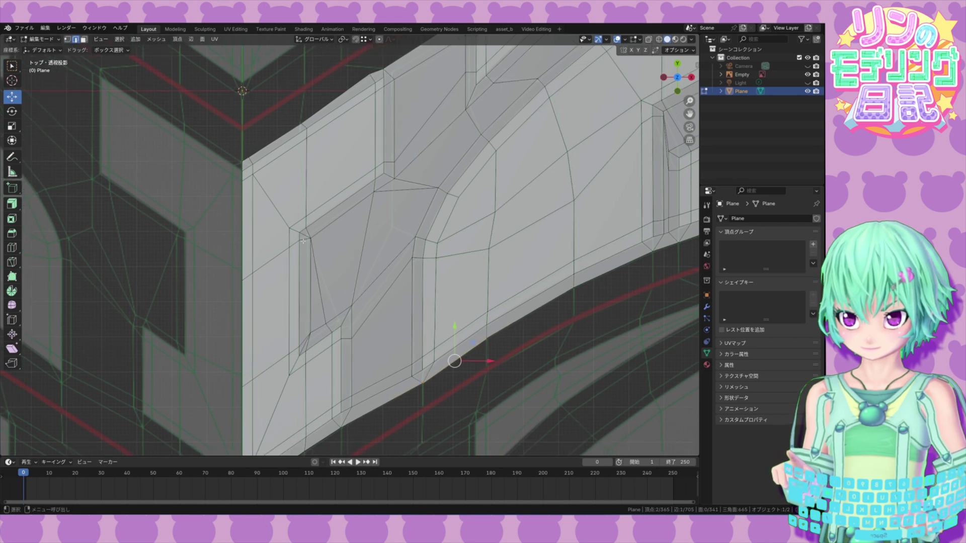
{"action": "key", "text": "x"}
{"action": "left_click", "coordinate": [315, 312]}
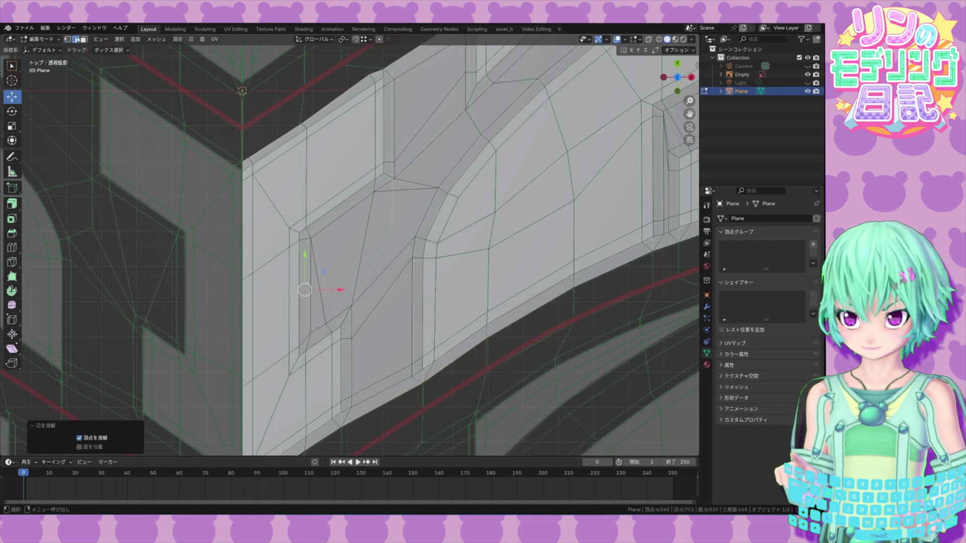
{"action": "key", "text": "1"}
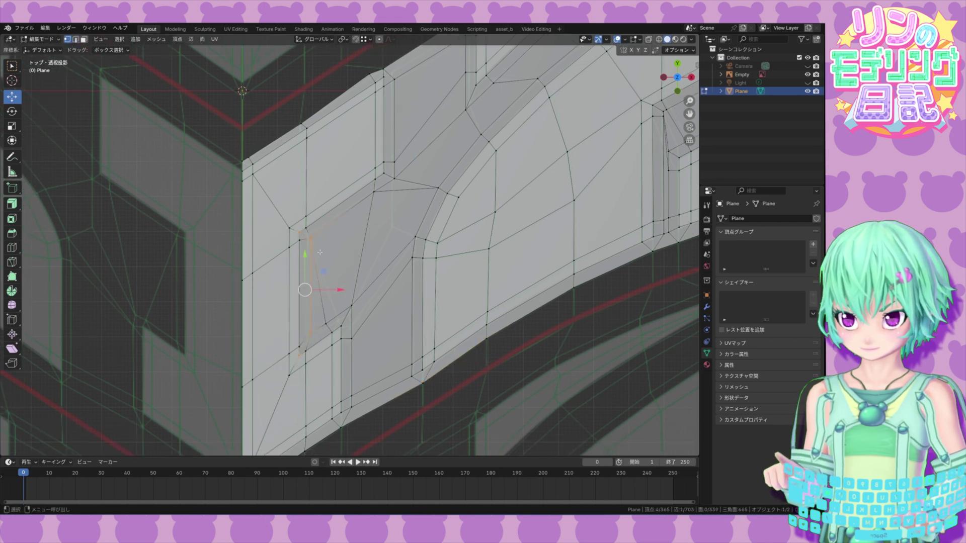
Step: Move the vertices around the centre block's notch and the adjoining curved block corner onto the template lines
{"action": "left_click_drag", "start_coordinate": [313, 339], "coordinate": [307, 343]}
{"action": "left_click_drag", "start_coordinate": [343, 285], "coordinate": [339, 285]}
{"action": "left_click", "coordinate": [309, 237]}
{"action": "left_click_drag", "start_coordinate": [309, 220], "coordinate": [310, 218]}
{"action": "left_click", "coordinate": [309, 332]}
{"action": "left_click_drag", "start_coordinate": [309, 317], "coordinate": [352, 311]}
{"action": "left_click", "coordinate": [326, 324]}
{"action": "left_click", "coordinate": [351, 305]}
{"action": "left_click", "coordinate": [411, 260]}
{"action": "left_click_drag", "start_coordinate": [412, 223], "coordinate": [412, 227]}
{"action": "middle_click_drag", "start_coordinate": [412, 228], "coordinate": [387, 288], "text": "shift"}
{"action": "left_click", "coordinate": [390, 297]}
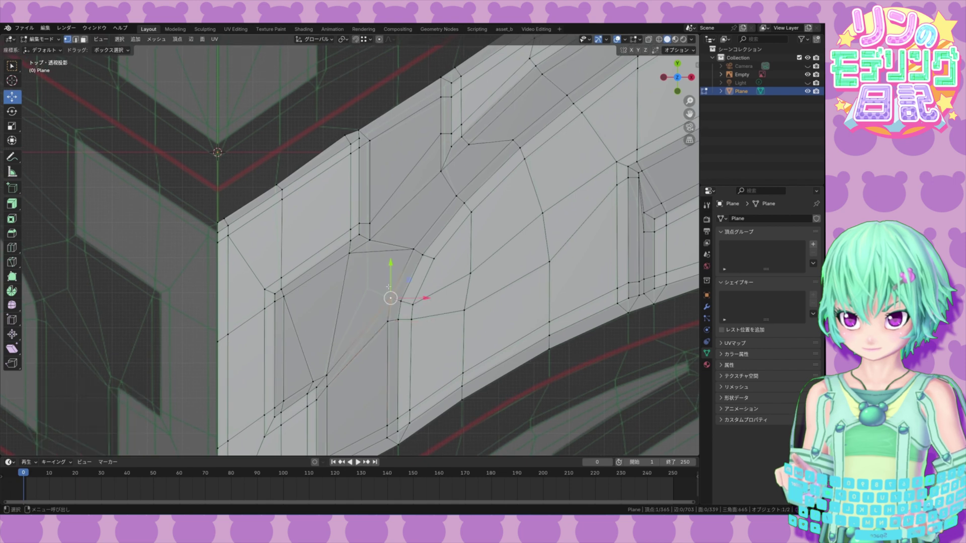
{"action": "left_click_drag", "start_coordinate": [391, 264], "coordinate": [391, 265]}
Step: Align the vertices along the groove between the thin upper block and the curved block with the template
{"action": "middle_click_drag", "start_coordinate": [406, 261], "coordinate": [301, 260], "text": "shift"}
{"action": "left_click_drag", "start_coordinate": [301, 260], "coordinate": [300, 254]}
{"action": "left_click", "coordinate": [360, 207]}
{"action": "left_click_drag", "start_coordinate": [360, 173], "coordinate": [361, 183]}
{"action": "left_click", "coordinate": [360, 170]}
{"action": "left_click_drag", "start_coordinate": [360, 136], "coordinate": [361, 141]}
{"action": "left_click", "coordinate": [289, 214]}
{"action": "left_click_drag", "start_coordinate": [289, 179], "coordinate": [289, 180]}
Step: Adjust the upper border corners of the centre and thin upper blocks and fill the gap between them with a face
{"action": "scroll", "coordinate": [307, 243], "scroll_direction": "up", "scroll_amount": 2}
{"action": "middle_click_drag", "start_coordinate": [304, 205], "coordinate": [329, 271], "text": "alt"}
{"action": "scroll", "coordinate": [290, 281], "scroll_direction": "up", "scroll_amount": 1}
{"action": "left_click", "coordinate": [451, 159]}
{"action": "left_click_drag", "start_coordinate": [469, 143], "coordinate": [451, 176]}
{"action": "left_click", "coordinate": [283, 269]}
{"action": "mouse_move", "coordinate": [301, 250]}
{"action": "left_mouse_down"}
{"action": "mouse_move", "coordinate": [316, 257]}
{"action": "mouse_move", "coordinate": [302, 249]}
{"action": "left_mouse_up"}
{"action": "left_click", "coordinate": [259, 277]}
{"action": "left_click", "coordinate": [75, 39]}
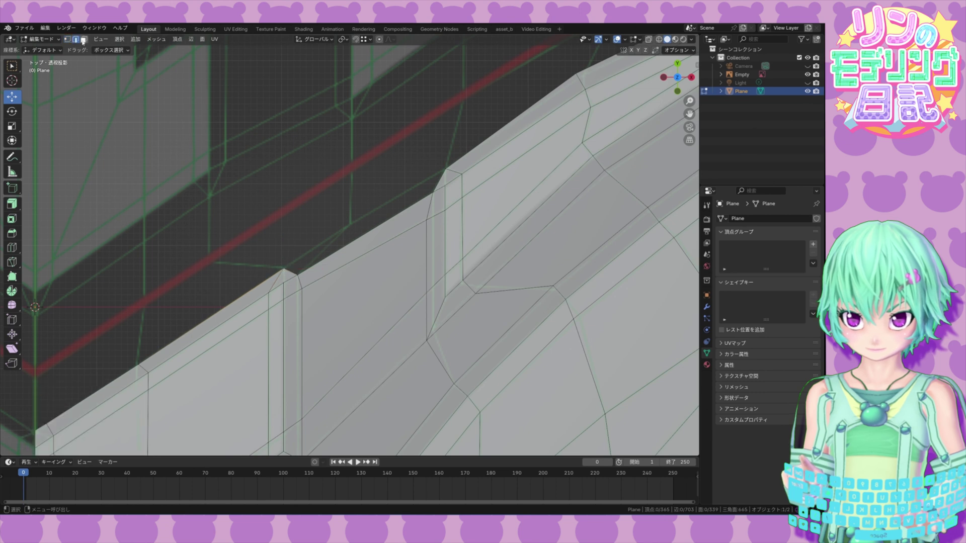
{"action": "left_click", "coordinate": [341, 253]}
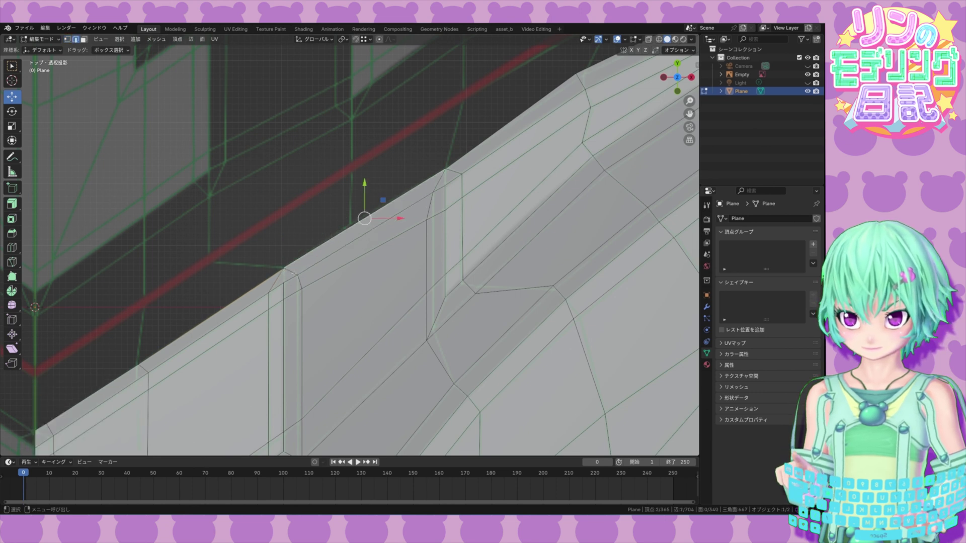
Step: Move the end vertex of the upper border strip onto the mirror axis beside the centre block
{"action": "middle_click_drag", "start_coordinate": [220, 342], "coordinate": [287, 275], "text": "shift"}
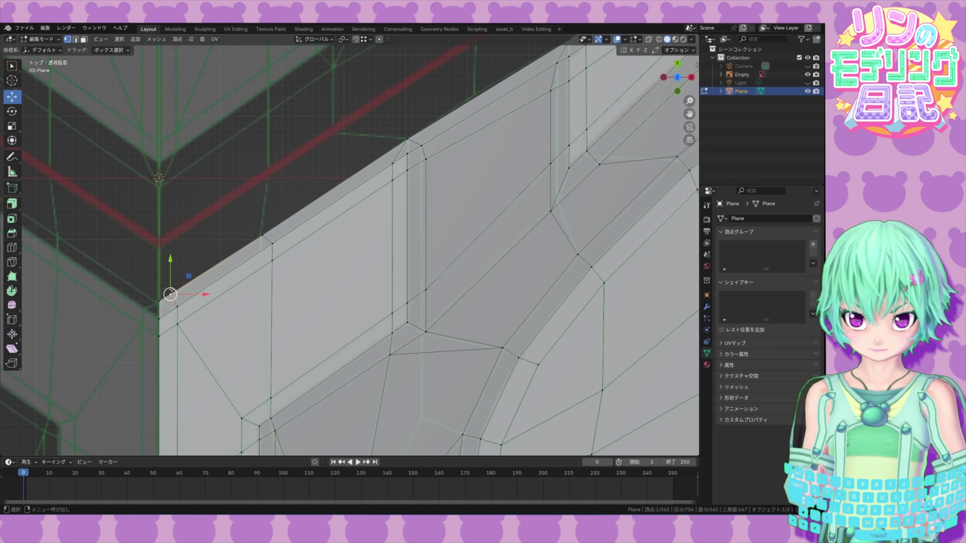
{"action": "left_click", "coordinate": [357, 40]}
{"action": "left_click_drag", "start_coordinate": [170, 294], "coordinate": [164, 314]}
{"action": "left_click", "coordinate": [649, 39]}
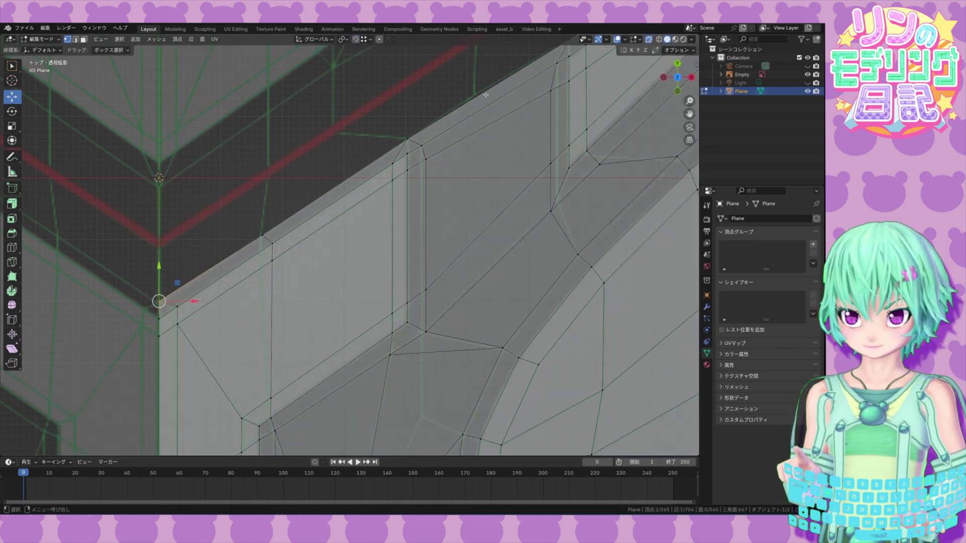
{"action": "left_click", "coordinate": [239, 292]}
{"action": "key", "text": "alt+z"}
Step: Reposition and connect the border vertices at the groove's upper corners between the centre block and the thin upper block
{"action": "left_click", "coordinate": [263, 236]}
{"action": "middle_click_drag", "start_coordinate": [400, 136], "coordinate": [259, 241], "text": "shift"}
{"action": "left_click_drag", "start_coordinate": [258, 238], "coordinate": [268, 259]}
{"action": "key", "text": "j"}
{"action": "middle_click_drag", "start_coordinate": [427, 147], "coordinate": [362, 211], "text": "shift"}
{"action": "left_click", "coordinate": [364, 209]}
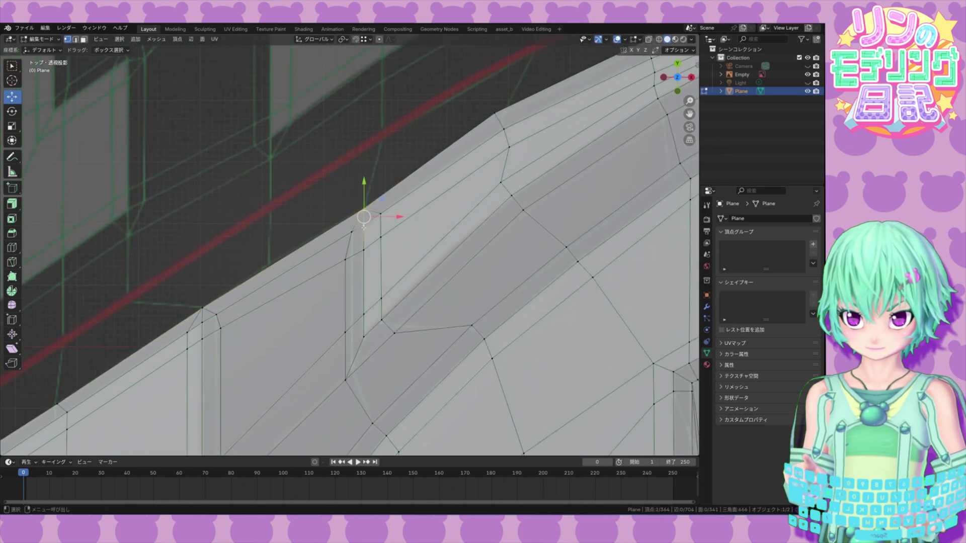
Step: Shift the outer border vertices along the thin upper block onto the template
{"action": "middle_click_drag", "start_coordinate": [494, 120], "coordinate": [245, 280], "text": "shift"}
{"action": "left_click", "coordinate": [246, 273]}
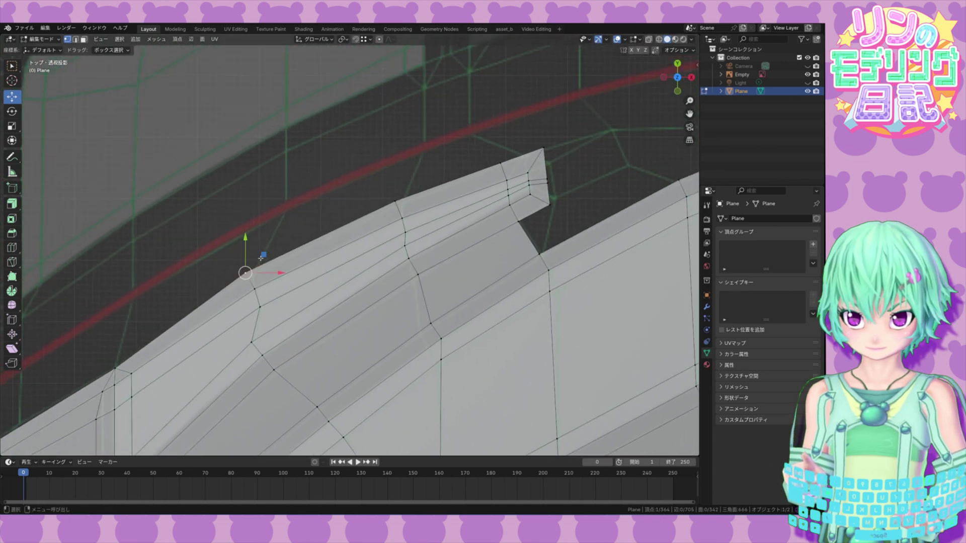
{"action": "left_click_drag", "start_coordinate": [246, 273], "coordinate": [254, 274]}
{"action": "left_click", "coordinate": [394, 202]}
{"action": "left_click_drag", "start_coordinate": [414, 183], "coordinate": [420, 186]}
{"action": "middle_click_drag", "start_coordinate": [582, 163], "coordinate": [308, 248], "text": "shift"}
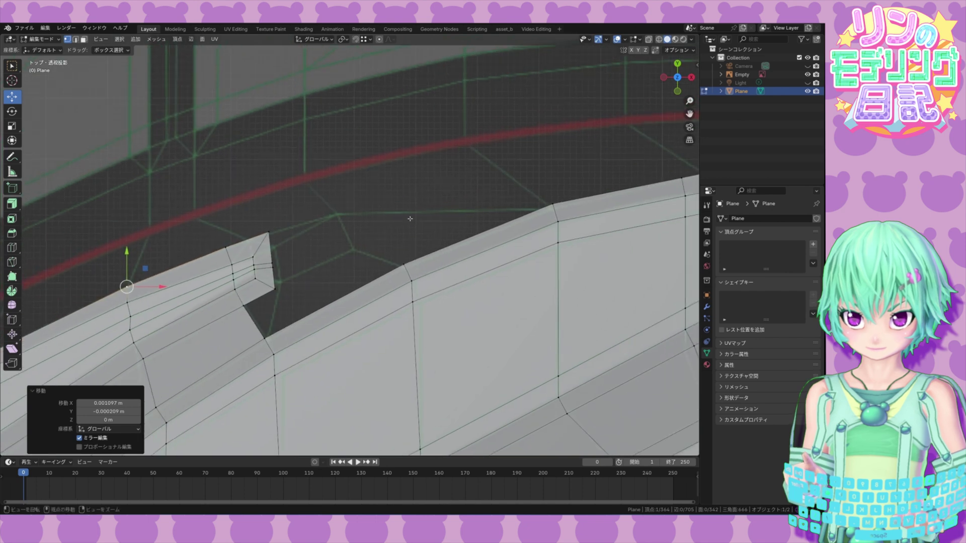
Step: Align the upper border vertices of the curved block with the template
{"action": "left_click", "coordinate": [552, 203]}
{"action": "left_click_drag", "start_coordinate": [571, 186], "coordinate": [569, 190]}
{"action": "left_click", "coordinate": [405, 264]}
{"action": "left_click_drag", "start_coordinate": [421, 246], "coordinate": [421, 249]}
{"action": "left_click", "coordinate": [265, 338]}
{"action": "left_click_drag", "start_coordinate": [283, 320], "coordinate": [285, 322]}
Step: Move the vertices at the thin upper block's tip to match the template's end shape
{"action": "left_click", "coordinate": [276, 288]}
{"action": "left_click_drag", "start_coordinate": [297, 272], "coordinate": [249, 235]}
{"action": "scroll", "coordinate": [259, 279], "scroll_direction": "up", "scroll_amount": 2}
{"action": "left_click", "coordinate": [259, 275]}
{"action": "left_click", "coordinate": [254, 239]}
{"action": "left_click", "coordinate": [202, 258]}
{"action": "left_click", "coordinate": [264, 282]}
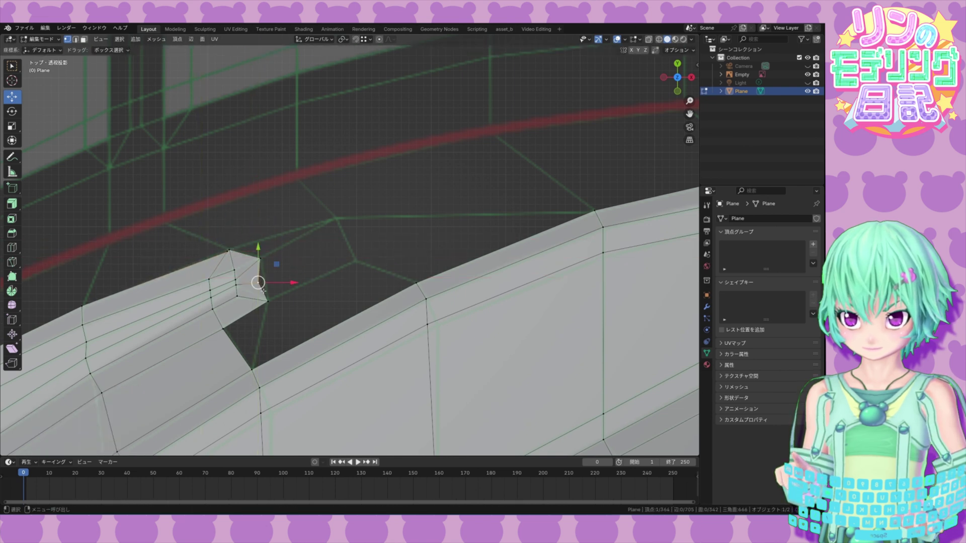
Step: Merge the doubled vertices at the thin upper block's tip at their centre
{"action": "key", "text": "m"}
{"action": "key", "text": "c"}
{"action": "left_click_drag", "start_coordinate": [263, 293], "coordinate": [286, 283]}
{"action": "key", "text": "ctrl+z"}
{"action": "left_click", "coordinate": [231, 250]}
{"action": "left_click", "coordinate": [261, 258], "text": "shift"}
{"action": "mouse_move", "coordinate": [248, 232]}
{"action": "left_mouse_down"}
{"action": "mouse_move", "coordinate": [279, 240]}
{"action": "mouse_move", "coordinate": [248, 232]}
{"action": "left_mouse_up"}
{"action": "key", "text": "m"}
{"action": "key", "text": "c"}
{"action": "left_click", "coordinate": [229, 251]}
Step: Extrude the thin upper block's end edge outward and place its two new vertices on the template corners
{"action": "left_click", "coordinate": [268, 300]}
{"action": "left_click", "coordinate": [262, 260], "text": "shift"}
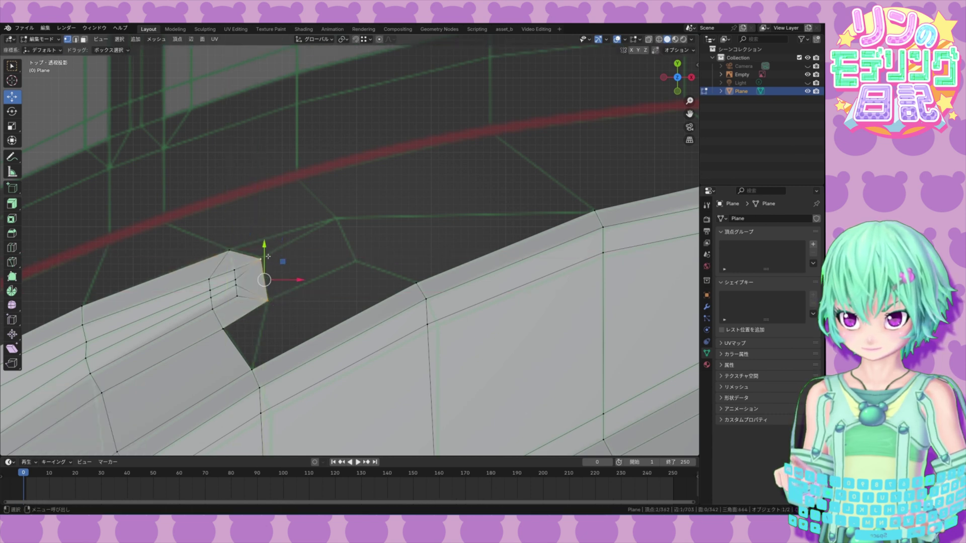
{"action": "key", "text": "e"}
{"action": "left_click", "coordinate": [406, 220]}
{"action": "left_click", "coordinate": [345, 261]}
{"action": "left_click_drag", "start_coordinate": [366, 240], "coordinate": [377, 241]}
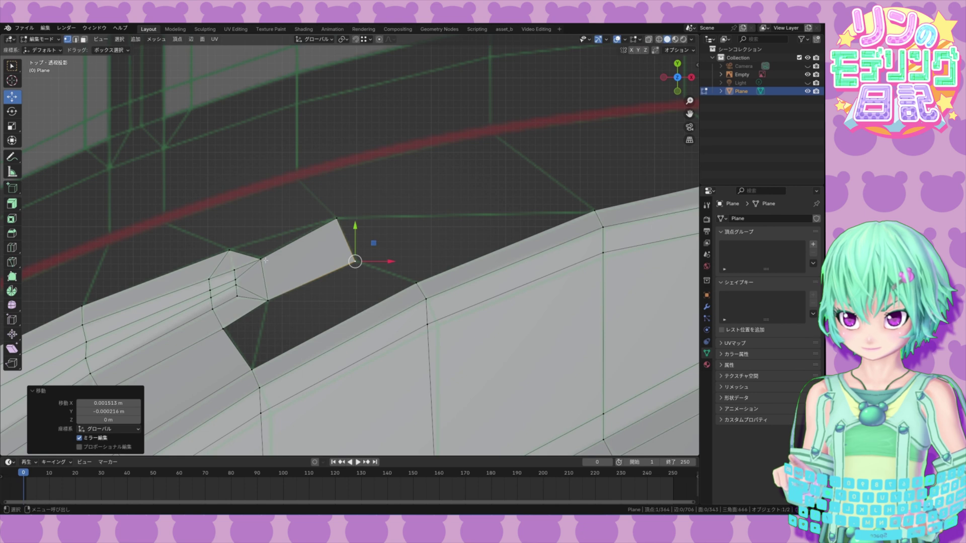
Step: Fill the openings between the extruded end piece, the thin upper block and the curved block's border with faces
{"action": "left_click", "coordinate": [230, 251]}
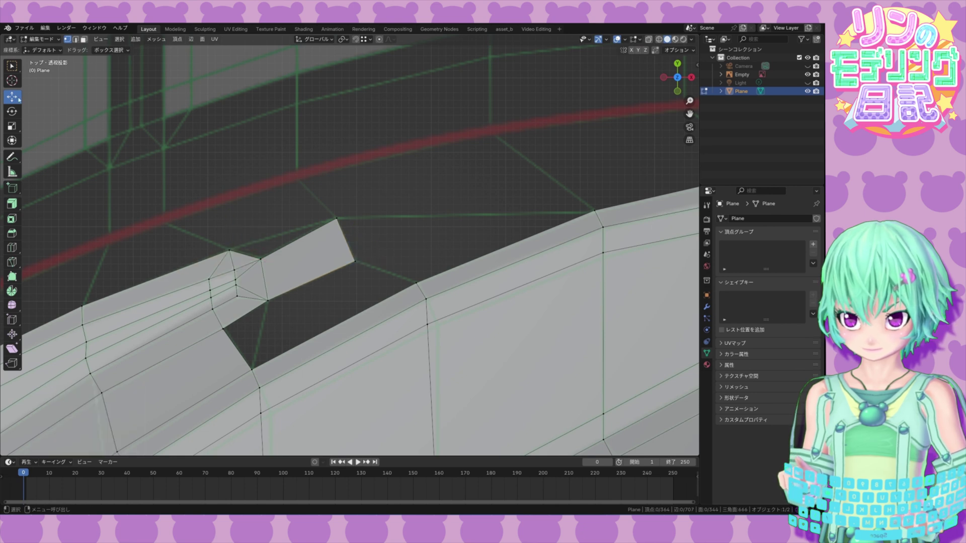
{"action": "key", "text": "f"}
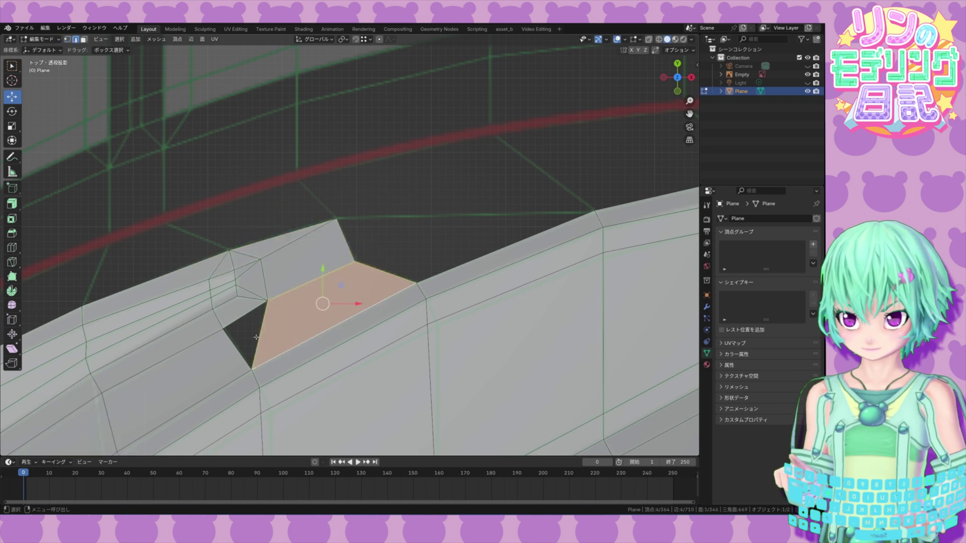
{"action": "middle_click_drag", "start_coordinate": [384, 242], "coordinate": [59, 55], "text": "shift"}
{"action": "key", "text": "f"}
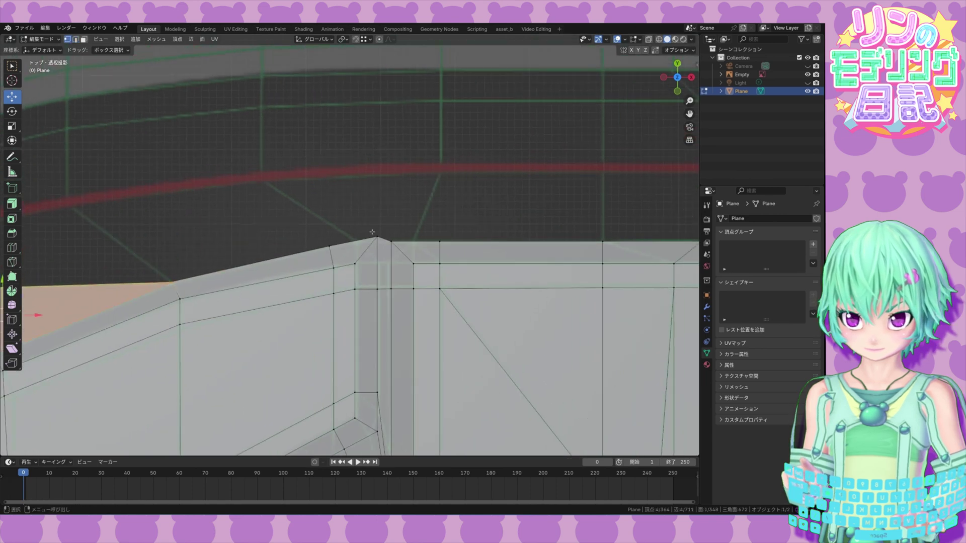
Step: Reshape the upper border above the narrow vertical groove, aligning its outer corners with the template and connecting them to the inner vertices
{"action": "left_click", "coordinate": [374, 233]}
{"action": "left_click_drag", "start_coordinate": [394, 217], "coordinate": [408, 245]}
{"action": "left_click", "coordinate": [392, 242]}
{"action": "left_click", "coordinate": [440, 242]}
{"action": "left_click_drag", "start_coordinate": [470, 243], "coordinate": [444, 243]}
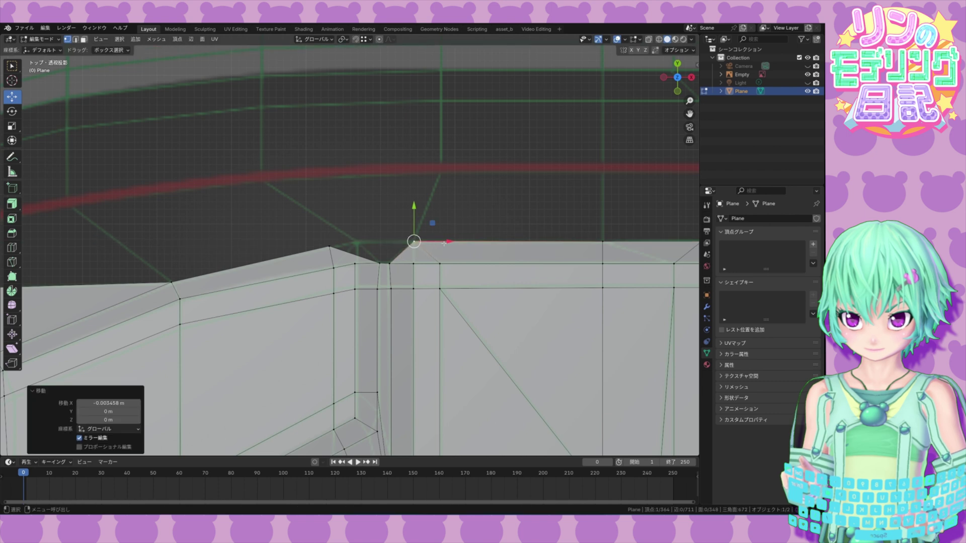
{"action": "left_click", "coordinate": [330, 247]}
{"action": "left_click_drag", "start_coordinate": [365, 246], "coordinate": [391, 245]}
{"action": "left_click", "coordinate": [380, 262], "text": "shift"}
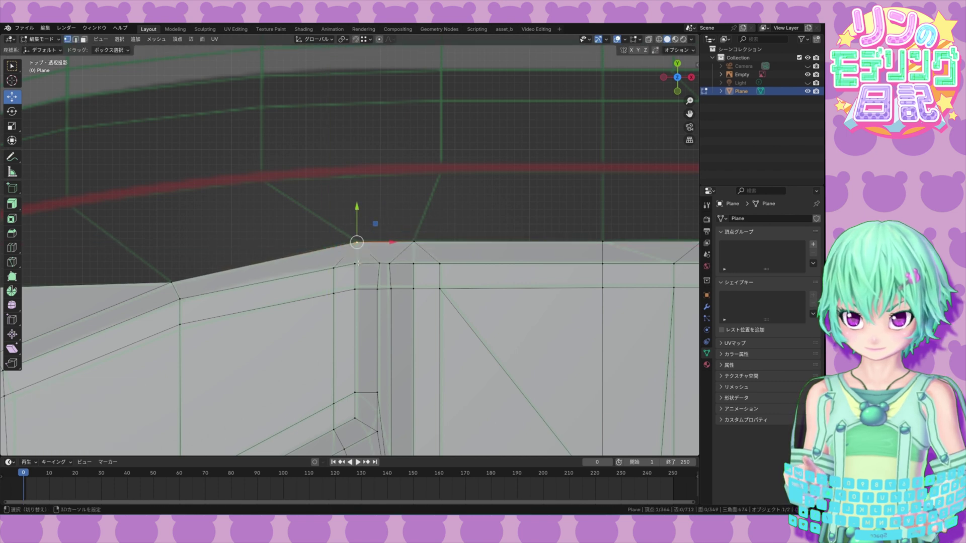
Step: Connect the border corners above the wide block and dissolve the vertical edge running through the block
{"action": "middle_click_drag", "start_coordinate": [539, 258], "coordinate": [428, 243], "text": "shift"}
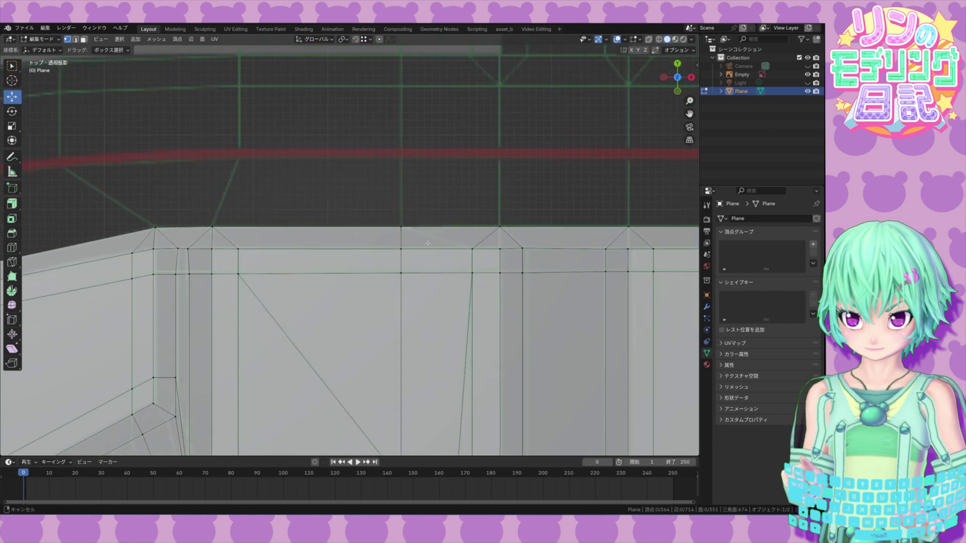
{"action": "middle_click_drag", "start_coordinate": [436, 305], "coordinate": [411, 256], "text": "shift"}
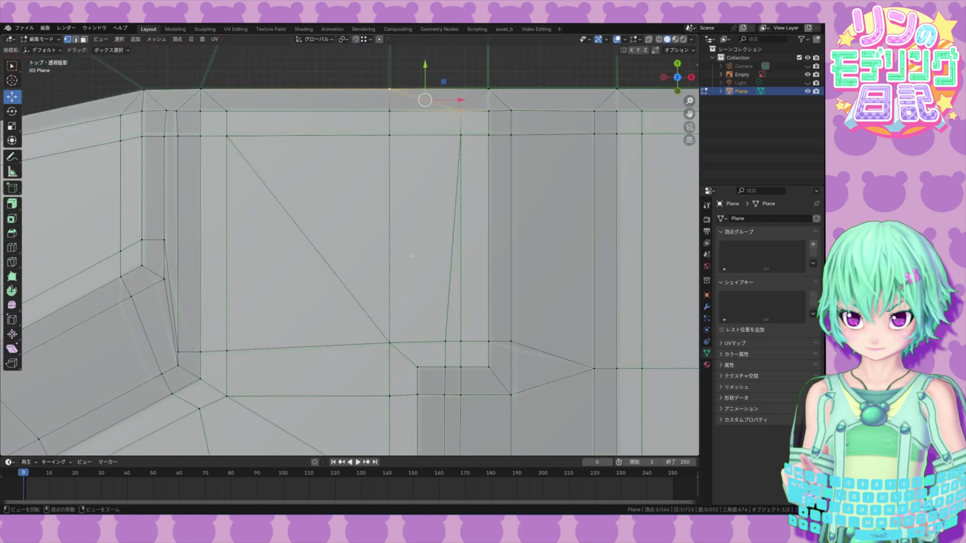
{"action": "key", "text": "x"}
{"action": "left_click", "coordinate": [382, 162]}
{"action": "middle_click_drag", "start_coordinate": [491, 92], "coordinate": [426, 153], "text": "shift"}
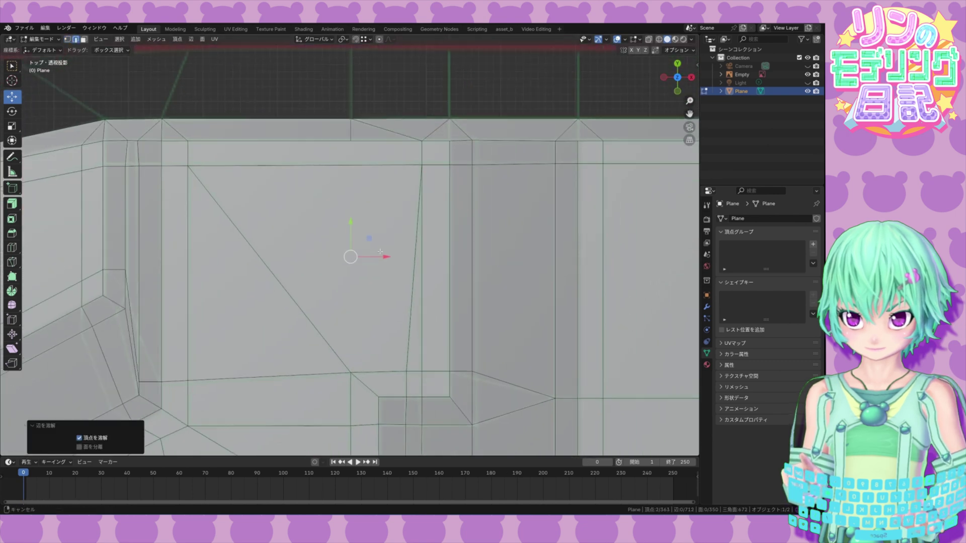
{"action": "left_click", "coordinate": [426, 153]}
{"action": "key", "text": "1"}
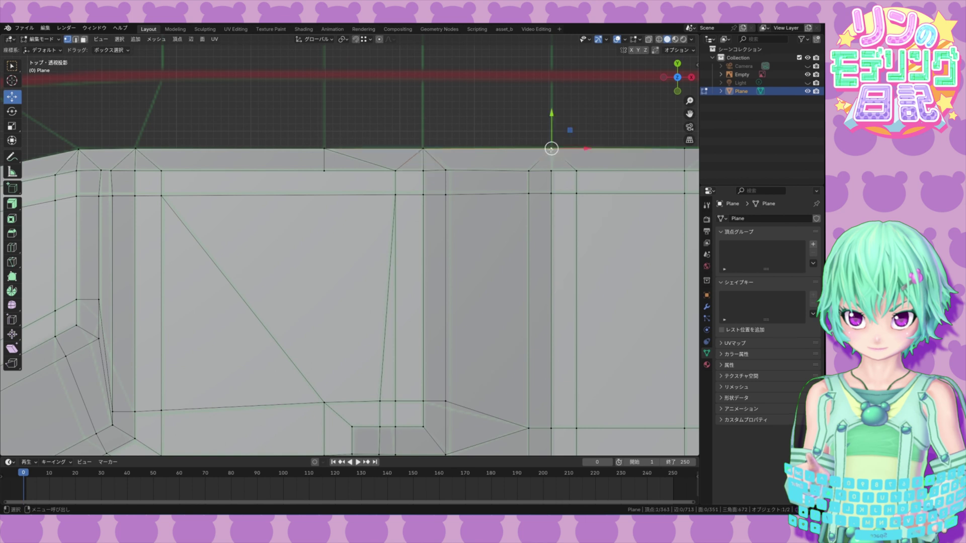
Step: Add a single loop cut down the middle of the narrow vertical groove beside the outermost block
{"action": "middle_click_drag", "start_coordinate": [611, 233], "coordinate": [440, 201], "text": "shift"}
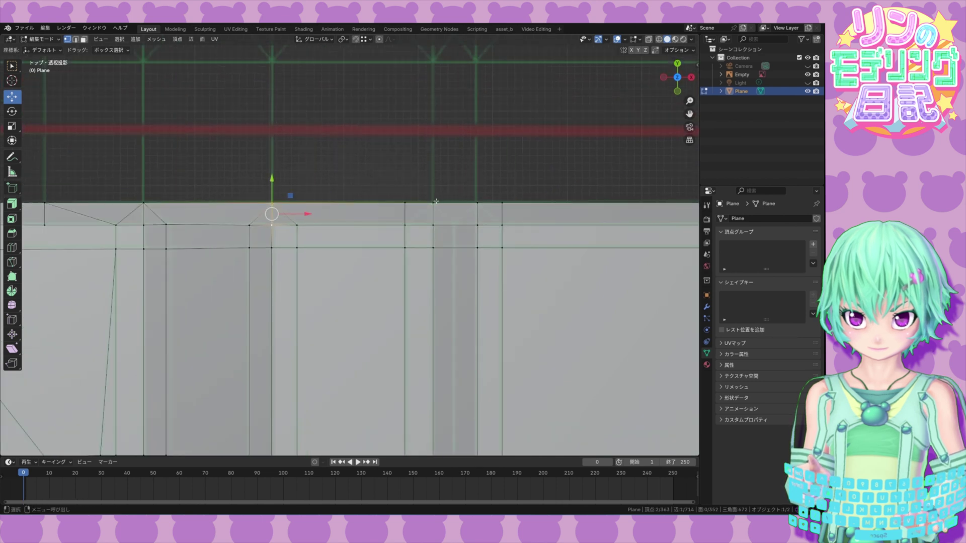
{"action": "middle_click_drag", "start_coordinate": [482, 269], "coordinate": [480, 266], "text": "shift"}
{"action": "key", "text": "ctrl+r"}
{"action": "left_click", "coordinate": [449, 225]}
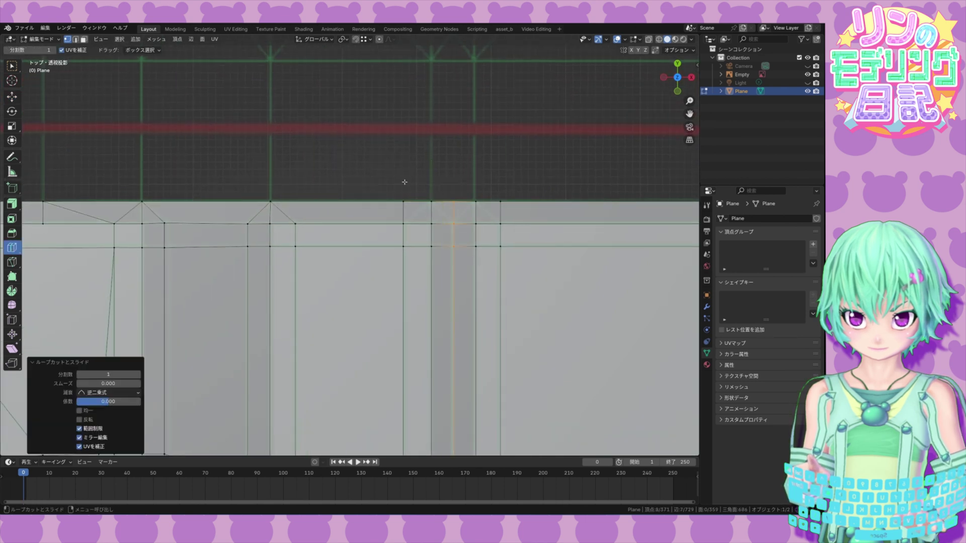
{"action": "left_click", "coordinate": [13, 97]}
Step: Merge the upper border vertices on both sides of the narrow groove and align them with the groove's template lines
{"action": "key", "text": "m"}
{"action": "left_click_drag", "start_coordinate": [463, 191], "coordinate": [507, 202]}
{"action": "left_click", "coordinate": [429, 210]}
{"action": "key", "text": "m"}
{"action": "left_click", "coordinate": [513, 205]}
{"action": "left_click", "coordinate": [430, 203]}
{"action": "left_click_drag", "start_coordinate": [464, 202], "coordinate": [466, 202]}
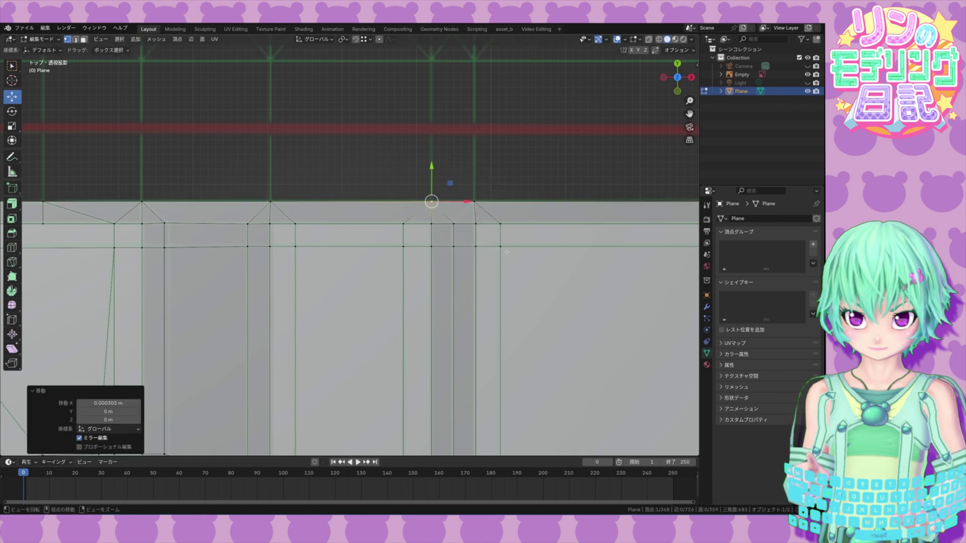
Step: Merge and align the border vertices at the outermost block's upper outer corner, then connect the corner diagonally
{"action": "middle_click_drag", "start_coordinate": [697, 232], "coordinate": [413, 237], "text": "alt"}
{"action": "left_click", "coordinate": [418, 206]}
{"action": "mouse_move", "coordinate": [456, 207]}
{"action": "left_mouse_down"}
{"action": "mouse_move", "coordinate": [486, 207]}
{"action": "mouse_move", "coordinate": [470, 208]}
{"action": "mouse_move", "coordinate": [462, 253]}
{"action": "mouse_move", "coordinate": [470, 209]}
{"action": "left_mouse_up"}
{"action": "left_click", "coordinate": [470, 194]}
{"action": "left_click", "coordinate": [470, 252]}
{"action": "key", "text": "m"}
{"action": "left_click", "coordinate": [462, 254]}
{"action": "left_click", "coordinate": [447, 207]}
{"action": "left_click", "coordinate": [447, 229], "text": "shift"}
{"action": "key", "text": "j"}
Step: Merge and align the border vertices at the outermost block's lower outer corner to chamfer it like the template
{"action": "left_click", "coordinate": [495, 392]}
{"action": "middle_click_drag", "start_coordinate": [495, 400], "coordinate": [515, 225], "text": "alt"}
{"action": "left_click", "coordinate": [471, 337], "text": "shift"}
{"action": "key", "text": "m"}
{"action": "left_click", "coordinate": [471, 337]}
{"action": "left_click_drag", "start_coordinate": [470, 290], "coordinate": [471, 287]}
{"action": "left_click", "coordinate": [417, 337]}
{"action": "left_click_drag", "start_coordinate": [448, 337], "coordinate": [476, 338]}
{"action": "left_click", "coordinate": [447, 308], "text": "shift"}
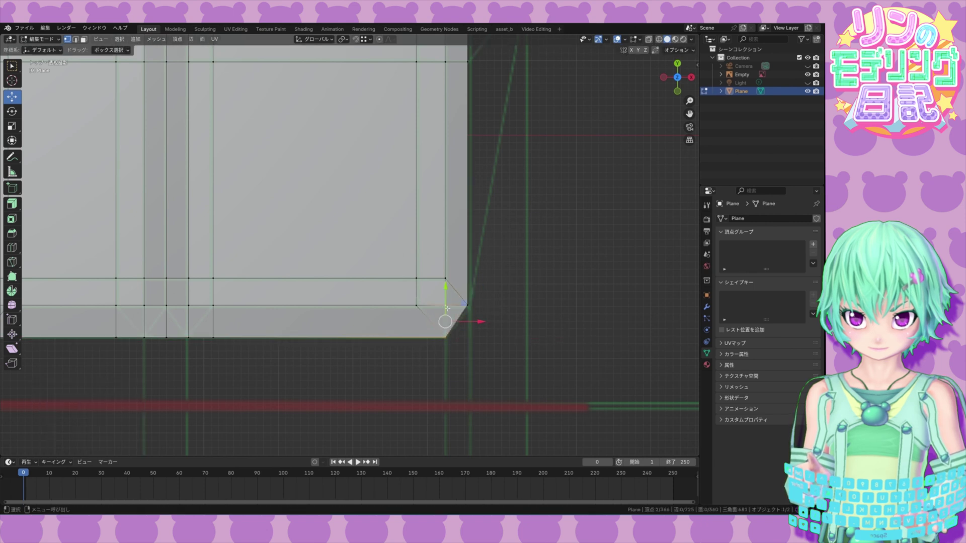
Step: Extrude the outermost block's whole outer border edge 0.00794 m outward along X
{"action": "scroll", "coordinate": [462, 331], "scroll_direction": "down", "scroll_amount": 3}
{"action": "middle_click_drag", "start_coordinate": [429, 270], "coordinate": [478, 332], "text": "alt"}
{"action": "scroll", "coordinate": [507, 306], "scroll_direction": "down", "scroll_amount": 2}
{"action": "middle_click_drag", "start_coordinate": [469, 258], "coordinate": [518, 268], "text": "alt"}
{"action": "left_click_drag", "start_coordinate": [547, 92], "coordinate": [510, 358]}
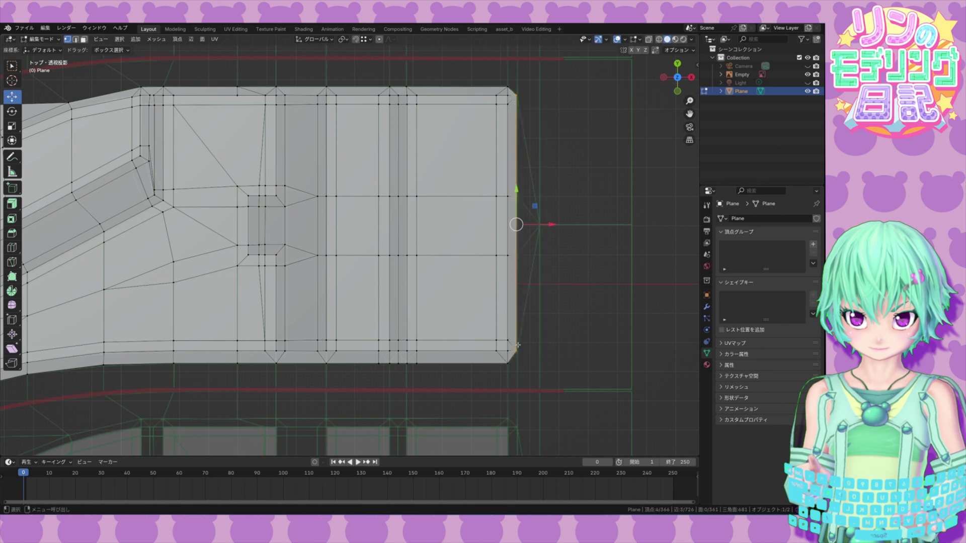
{"action": "key", "text": "e"}
{"action": "key", "text": "x"}
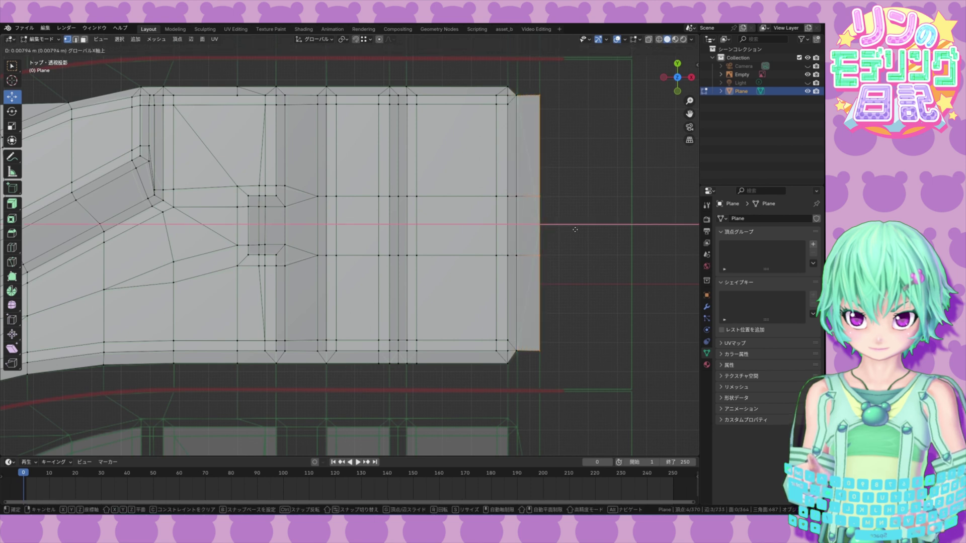
{"action": "left_click", "coordinate": [575, 230]}
Step: Extrude the outer edge along X again to the template's outer limit and merge its two middle vertices at their centre
{"action": "key", "text": "e"}
{"action": "key", "text": "x"}
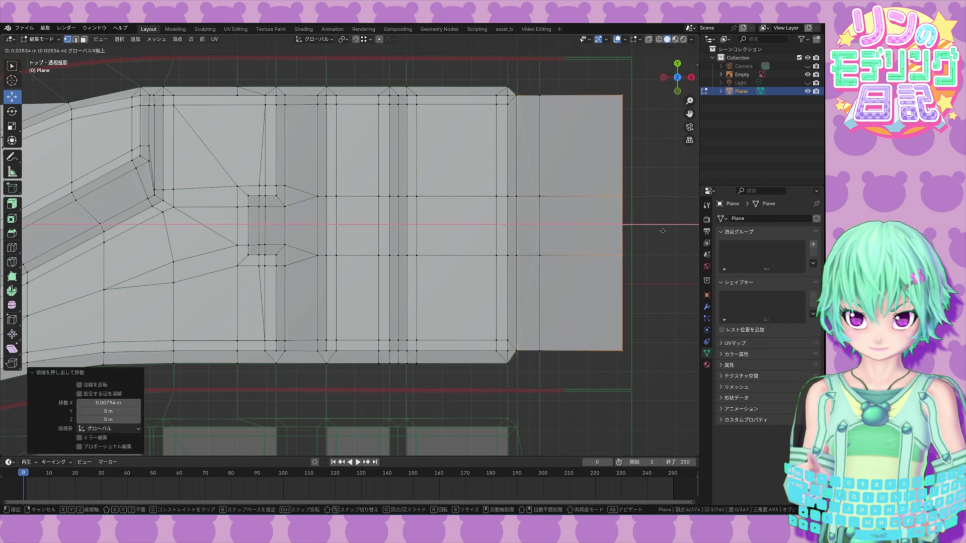
{"action": "left_click", "coordinate": [585, 278]}
{"action": "key", "text": "m"}
{"action": "left_click", "coordinate": [622, 276]}
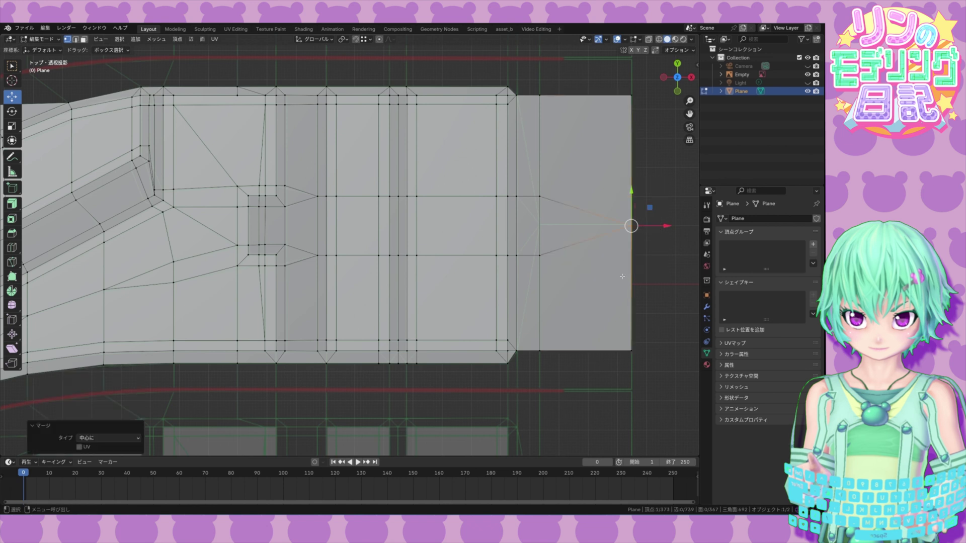
Step: Merge the two middle vertices of the outer extension's inner column at their centre
{"action": "left_click_drag", "start_coordinate": [533, 274], "coordinate": [533, 273]}
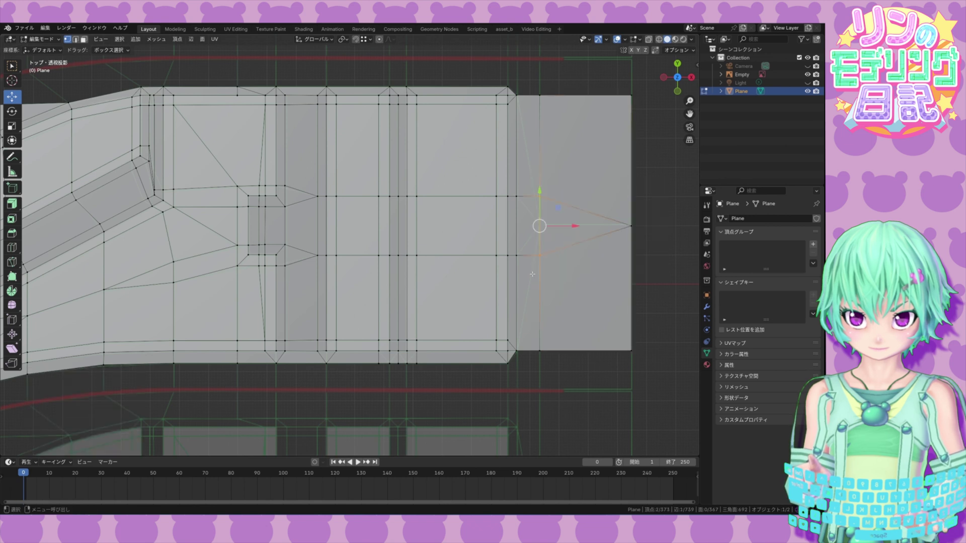
{"action": "key", "text": "m"}
{"action": "left_click", "coordinate": [549, 257]}
{"action": "left_click", "coordinate": [550, 355]}
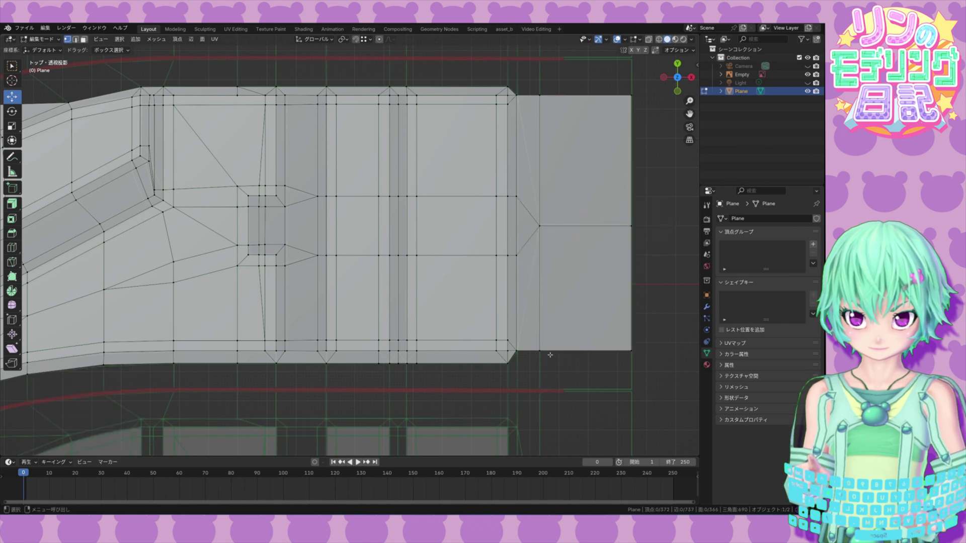
{"action": "middle_click_drag", "start_coordinate": [526, 316], "coordinate": [488, 278], "text": "shift"}
{"action": "left_click_drag", "start_coordinate": [503, 298], "coordinate": [616, 336]}
{"action": "left_click_drag", "start_coordinate": [549, 277], "coordinate": [548, 308]}
{"action": "key", "text": "ctrl+z"}
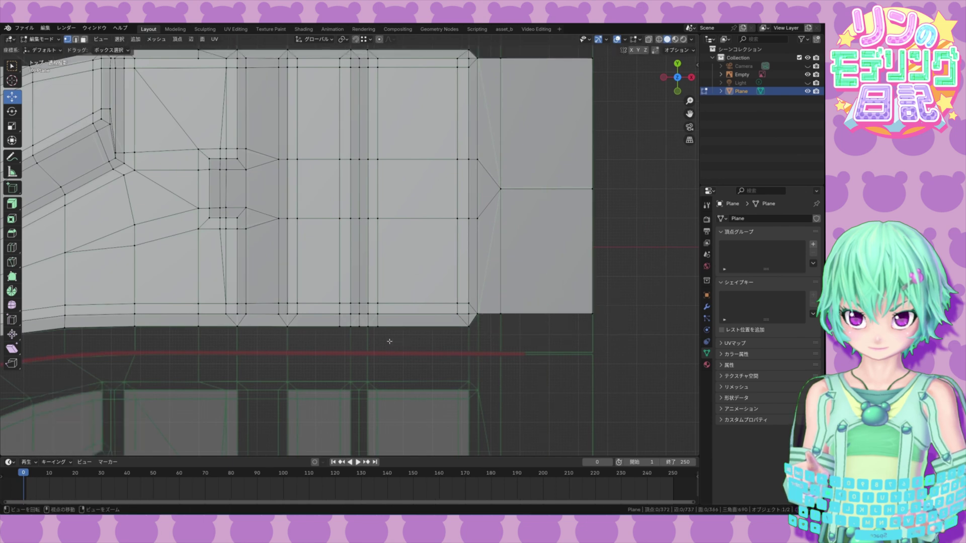
Step: Adjust the inner vertices around the bend at the lower end of the diagonal groove
{"action": "middle_click_drag", "start_coordinate": [389, 342], "coordinate": [490, 352], "text": "alt"}
{"action": "scroll", "coordinate": [447, 333], "scroll_direction": "down", "scroll_amount": 1}
{"action": "scroll", "coordinate": [447, 333], "scroll_direction": "down", "scroll_amount": 1}
{"action": "middle_click_drag", "start_coordinate": [276, 340], "coordinate": [386, 282], "text": "alt"}
{"action": "middle_click_drag", "start_coordinate": [297, 292], "coordinate": [443, 280], "text": "alt"}
{"action": "scroll", "coordinate": [443, 280], "scroll_direction": "up", "scroll_amount": 5}
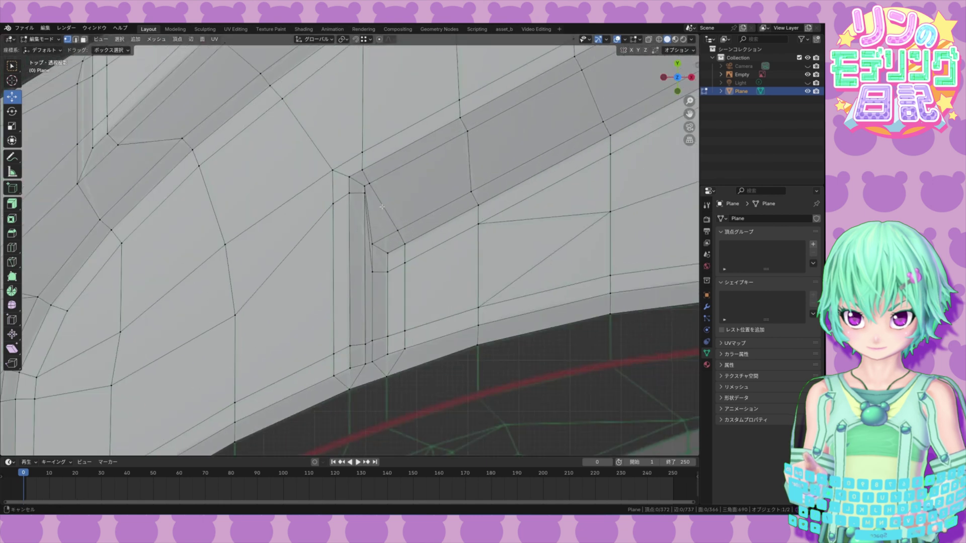
{"action": "left_click", "coordinate": [385, 267]}
{"action": "left_click_drag", "start_coordinate": [387, 268], "coordinate": [415, 252]}
{"action": "left_click", "coordinate": [385, 295]}
{"action": "left_click", "coordinate": [411, 253]}
{"action": "left_click", "coordinate": [384, 206]}
{"action": "left_click_drag", "start_coordinate": [385, 206], "coordinate": [376, 212]}
{"action": "left_click", "coordinate": [379, 209]}
Step: Reposition the inner corner vertices at the diagonal groove's upper end, moving the upper corner vertex -0.002648 m along Y
{"action": "middle_click_drag", "start_coordinate": [562, 192], "coordinate": [302, 355], "text": "alt"}
{"action": "left_click", "coordinate": [445, 240]}
{"action": "left_click", "coordinate": [423, 254]}
{"action": "left_click_drag", "start_coordinate": [441, 236], "coordinate": [435, 240]}
{"action": "left_click", "coordinate": [444, 300]}
{"action": "left_click_drag", "start_coordinate": [463, 288], "coordinate": [459, 227]}
{"action": "left_click", "coordinate": [455, 301]}
{"action": "left_click", "coordinate": [455, 291]}
{"action": "left_click", "coordinate": [446, 240]}
{"action": "left_click", "coordinate": [445, 214]}
{"action": "left_click_drag", "start_coordinate": [445, 183], "coordinate": [445, 195]}
{"action": "scroll", "coordinate": [375, 281], "scroll_direction": "down", "scroll_amount": 2}
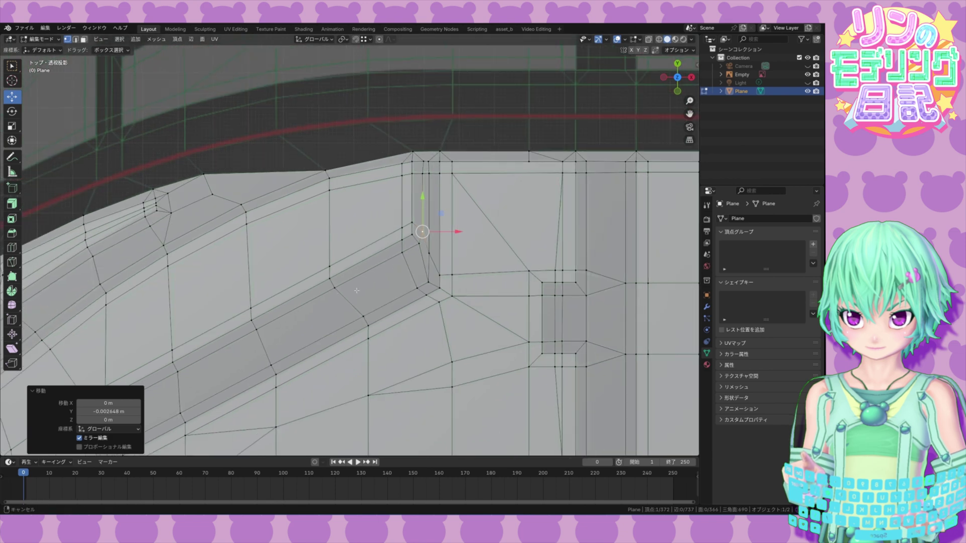
Step: Straighten the vertical groove above the diagonal groove by shifting the vertex pairs of its inner edges slightly along X, one by -0.000113 m
{"action": "middle_click_drag", "start_coordinate": [374, 269], "coordinate": [397, 330], "text": "alt"}
{"action": "scroll", "coordinate": [443, 223], "scroll_direction": "up", "scroll_amount": 3}
{"action": "middle_click_drag", "start_coordinate": [443, 223], "coordinate": [414, 263], "text": "alt"}
{"action": "left_click", "coordinate": [421, 278]}
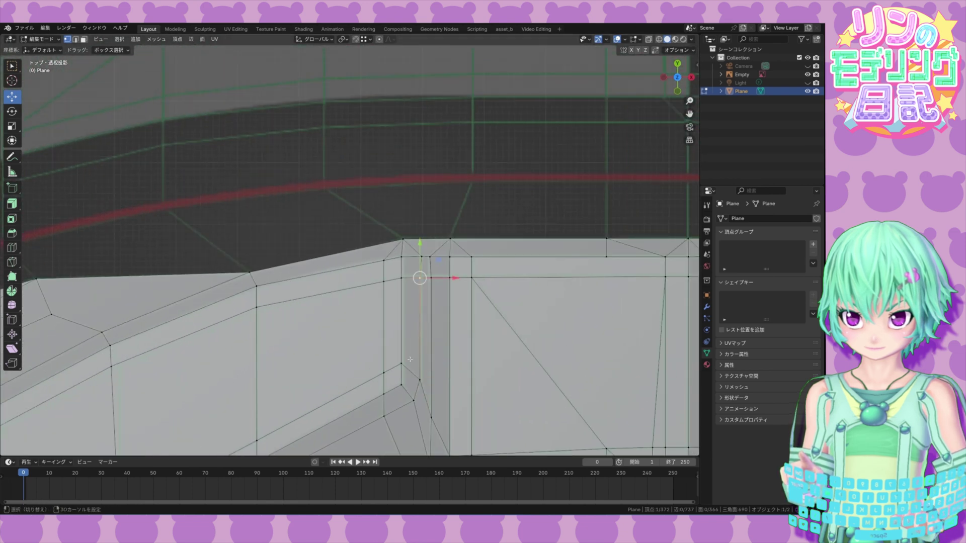
{"action": "left_click", "coordinate": [420, 380], "text": "shift"}
{"action": "left_click_drag", "start_coordinate": [458, 328], "coordinate": [465, 346]}
{"action": "left_click", "coordinate": [431, 278]}
{"action": "left_click", "coordinate": [432, 418], "text": "shift"}
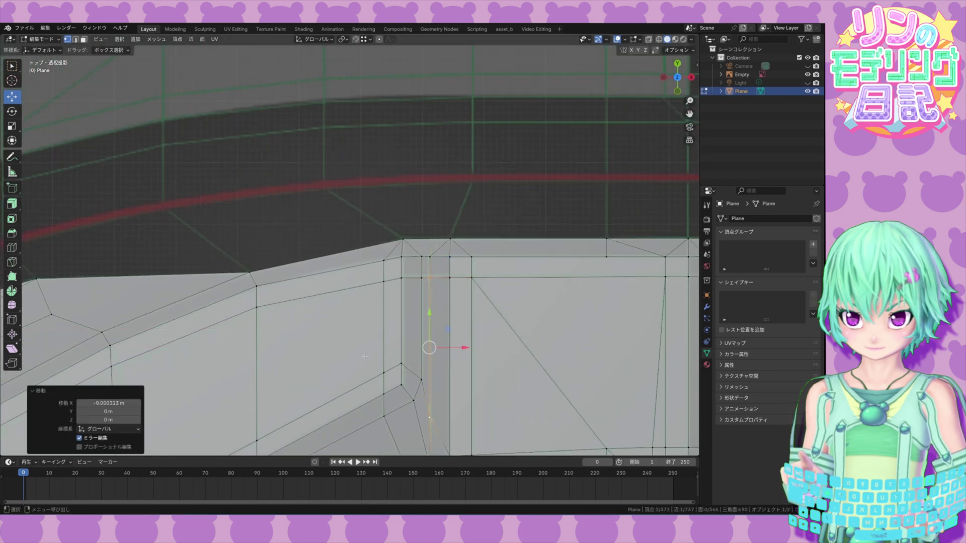
Step: Straighten the short vertical grooves along the upper border by shifting their inner vertices slightly along X
{"action": "scroll", "coordinate": [453, 347], "scroll_direction": "down", "scroll_amount": 4}
{"action": "middle_click_drag", "start_coordinate": [105, 426], "coordinate": [350, 350], "text": "alt"}
{"action": "middle_click_drag", "start_coordinate": [292, 371], "coordinate": [474, 312], "text": "alt"}
{"action": "left_click", "coordinate": [386, 263]}
{"action": "left_click", "coordinate": [384, 296], "text": "shift"}
{"action": "left_click_drag", "start_coordinate": [422, 280], "coordinate": [409, 297]}
{"action": "left_click", "coordinate": [386, 319]}
{"action": "middle_click_drag", "start_coordinate": [432, 322], "coordinate": [506, 240], "text": "alt"}
{"action": "left_click_drag", "start_coordinate": [421, 211], "coordinate": [396, 301]}
{"action": "left_click_drag", "start_coordinate": [437, 263], "coordinate": [435, 263]}
Step: Straighten the short groove near the centre line's lower border by shifting its inner vertices -0.000221 m along X
{"action": "middle_click_drag", "start_coordinate": [410, 360], "coordinate": [435, 256], "text": "alt"}
{"action": "left_click_drag", "start_coordinate": [402, 309], "coordinate": [387, 395]}
{"action": "left_click_drag", "start_coordinate": [424, 357], "coordinate": [423, 357]}
{"action": "middle_click_drag", "start_coordinate": [434, 352], "coordinate": [431, 302], "text": "alt"}
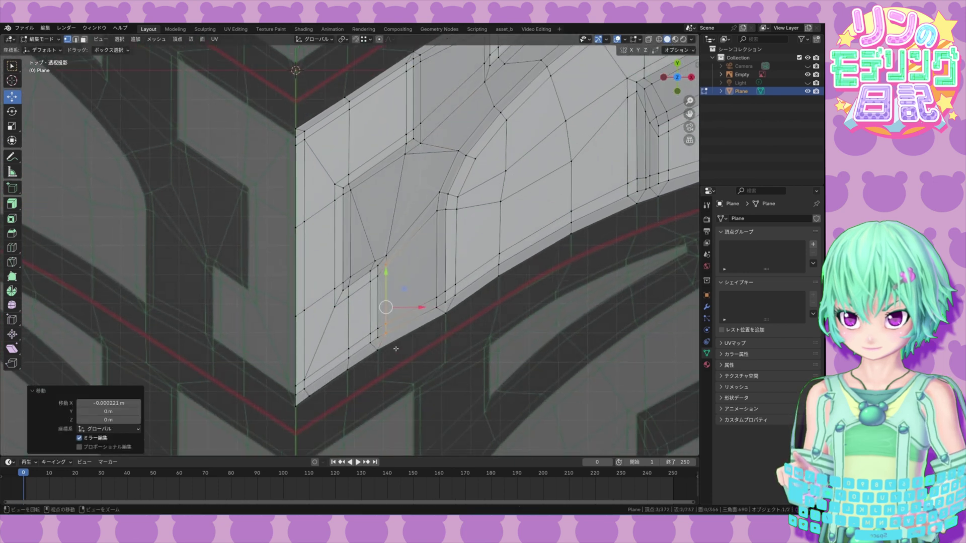
{"action": "left_click_drag", "start_coordinate": [374, 333], "coordinate": [379, 352]}
{"action": "left_click", "coordinate": [455, 347]}
Step: Merge the border vertices at the mesh's lower tip on the centre line at their centre, selecting them through the mesh with X-ray
{"action": "middle_click_drag", "start_coordinate": [465, 342], "coordinate": [436, 338], "text": "alt"}
{"action": "left_click", "coordinate": [272, 390]}
{"action": "left_click_drag", "start_coordinate": [273, 390], "coordinate": [244, 392]}
{"action": "left_click", "coordinate": [648, 39]}
{"action": "key", "text": "m"}
{"action": "left_click", "coordinate": [244, 393]}
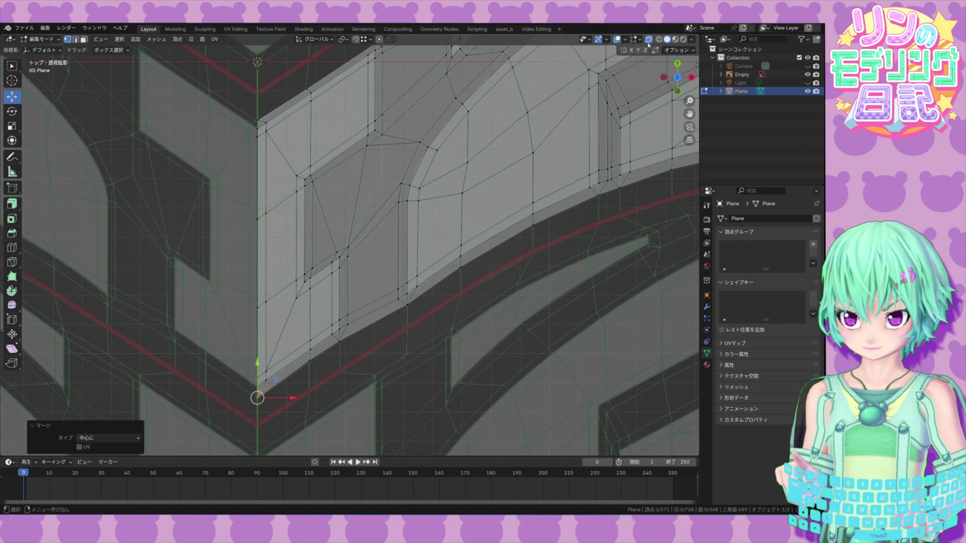
{"action": "left_click", "coordinate": [648, 40]}
{"action": "left_click", "coordinate": [432, 323]}
Step: Extrude the whole lower border edge, including the outer extension, downward along Y to the red guide line
{"action": "middle_click_drag", "start_coordinate": [403, 323], "coordinate": [298, 352], "text": "alt"}
{"action": "scroll", "coordinate": [296, 353], "scroll_direction": "down", "scroll_amount": 1}
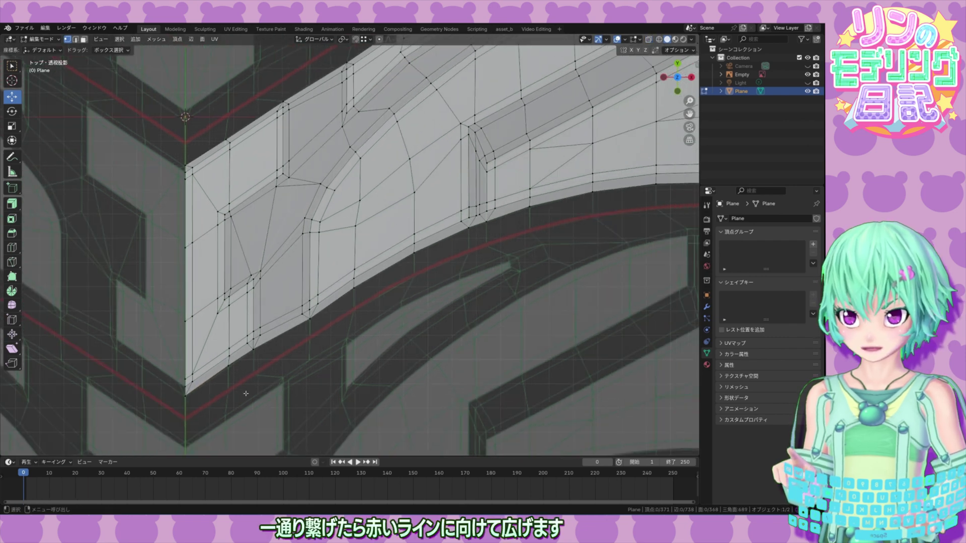
{"action": "key", "text": "2"}
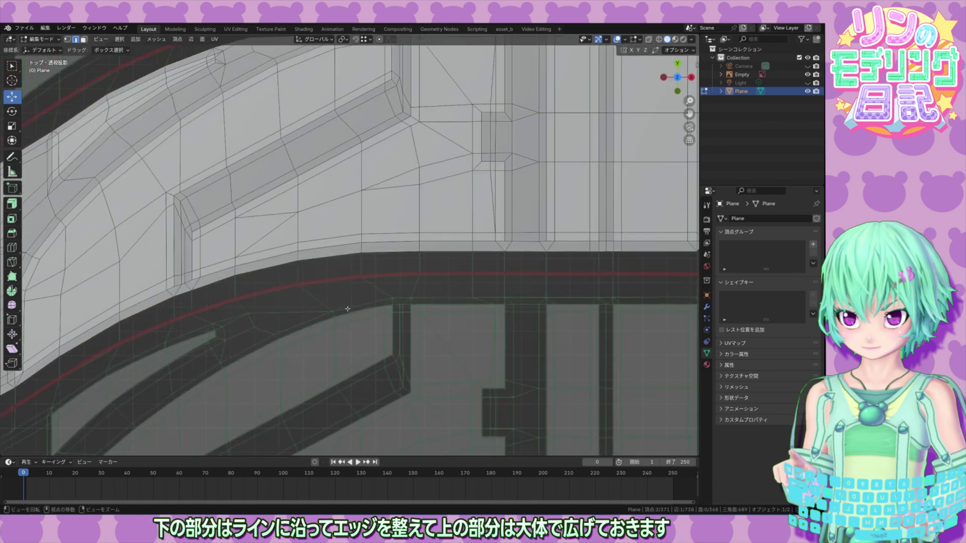
{"action": "middle_click_drag", "start_coordinate": [453, 242], "coordinate": [501, 260], "text": "alt"}
{"action": "left_click", "coordinate": [499, 264], "text": "alt"}
{"action": "left_click", "coordinate": [464, 274], "text": "ctrl"}
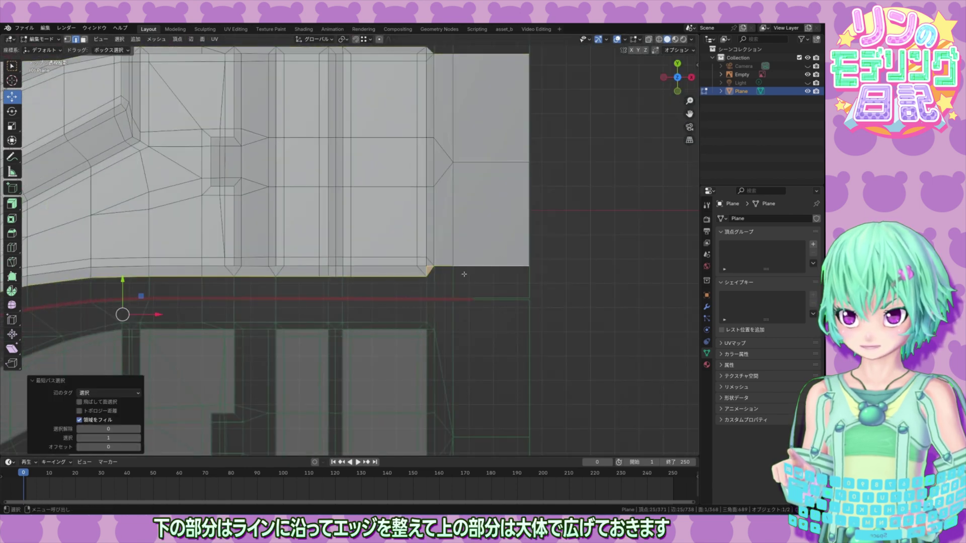
{"action": "left_click", "coordinate": [477, 266]}
{"action": "left_click", "coordinate": [443, 267], "text": "shift"}
{"action": "left_click", "coordinate": [430, 272], "text": "shift"}
{"action": "middle_click_drag", "start_coordinate": [416, 276], "coordinate": [371, 244], "text": "shift"}
{"action": "left_click", "coordinate": [244, 331], "text": "ctrl"}
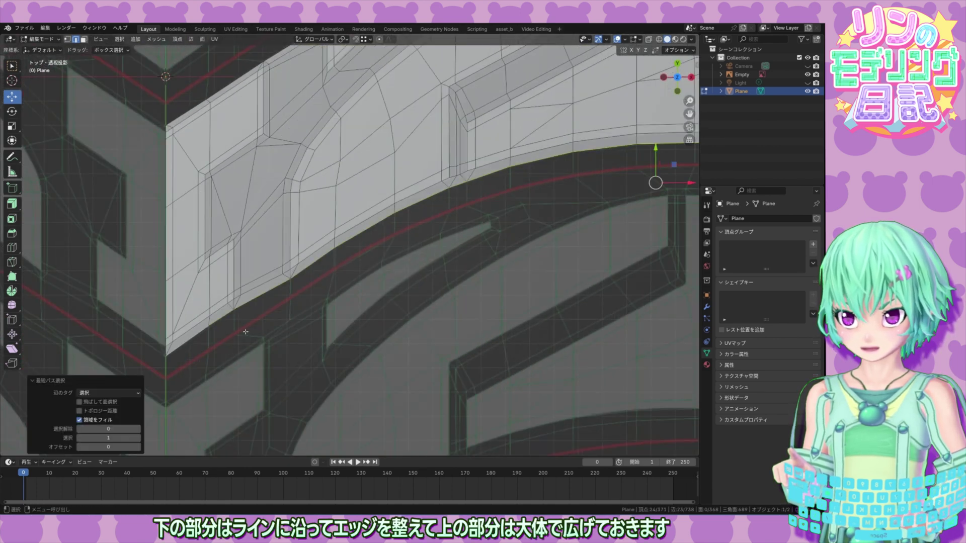
{"action": "scroll", "coordinate": [244, 331], "scroll_direction": "down", "scroll_amount": 2}
{"action": "middle_click_drag", "start_coordinate": [525, 261], "coordinate": [301, 313], "text": "shift"}
{"action": "key", "text": "g"}
{"action": "key", "text": "y"}
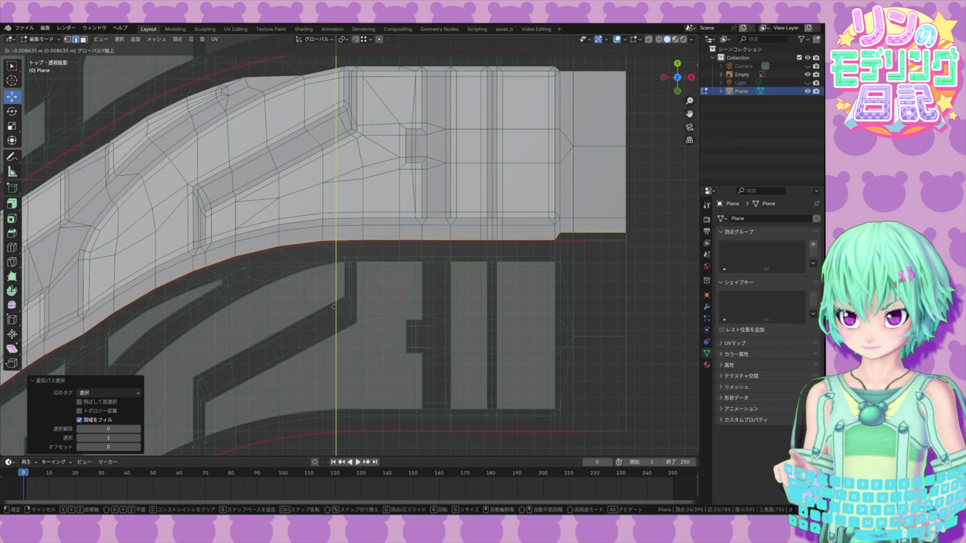
{"action": "left_click", "coordinate": [333, 308]}
Step: Move the outer extension's two lower edges along Y onto the straight border's level and flatten them to zero height along Y
{"action": "left_click", "coordinate": [584, 235]}
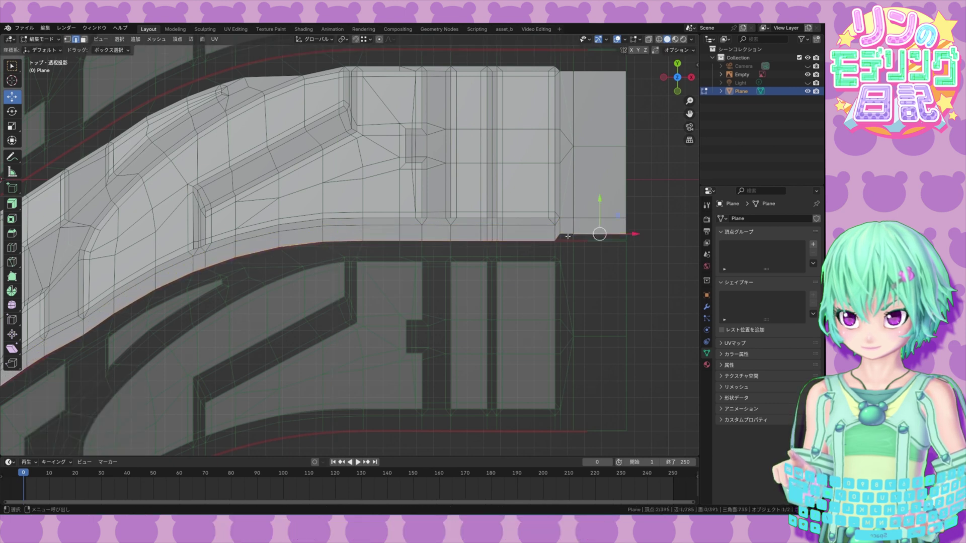
{"action": "left_click", "coordinate": [566, 235], "text": "shift"}
{"action": "key", "text": "g"}
{"action": "key", "text": "y"}
{"action": "left_click", "coordinate": [581, 225]}
{"action": "key", "text": "s"}
{"action": "key", "text": "y"}
{"action": "key", "text": "0"}
{"action": "key", "text": "Return"}
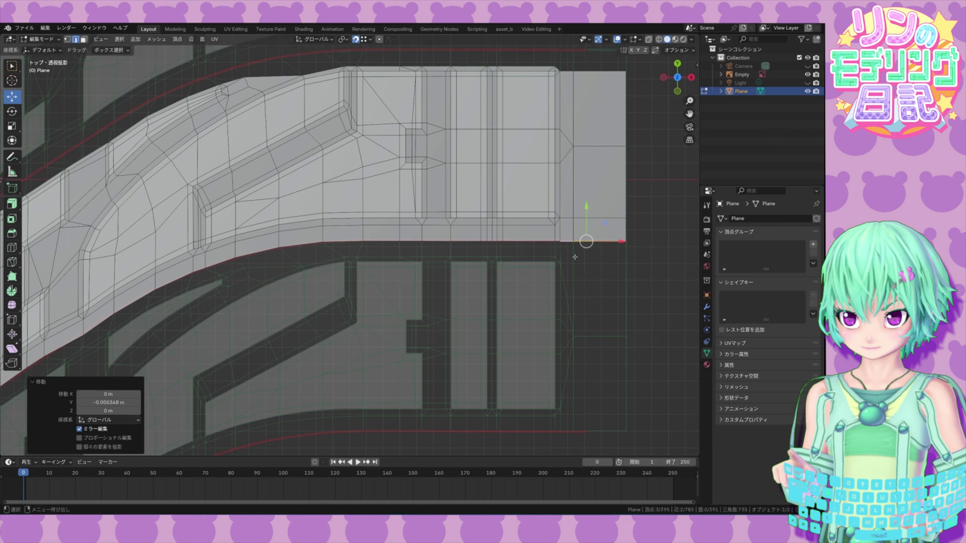
Step: Connect the lower chamfer corner to the outer extension's centre vertex and remove the two horizontal edges beside the corner
{"action": "scroll", "coordinate": [574, 256], "scroll_direction": "up", "scroll_amount": 2}
{"action": "middle_click_drag", "start_coordinate": [573, 257], "coordinate": [452, 375], "text": "shift"}
{"action": "left_click", "coordinate": [425, 310]}
{"action": "left_click", "coordinate": [66, 41]}
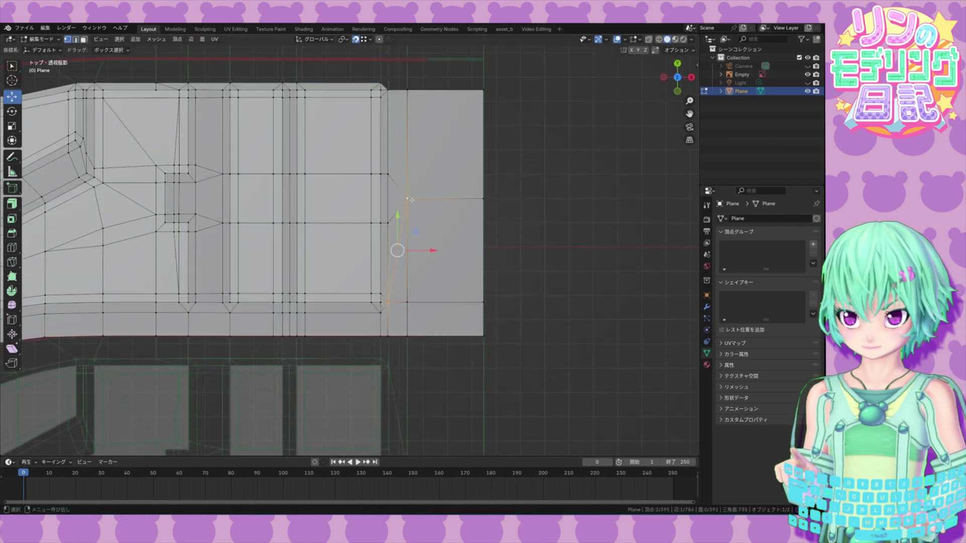
{"action": "middle_click_drag", "start_coordinate": [470, 275], "coordinate": [513, 312], "text": "shift"}
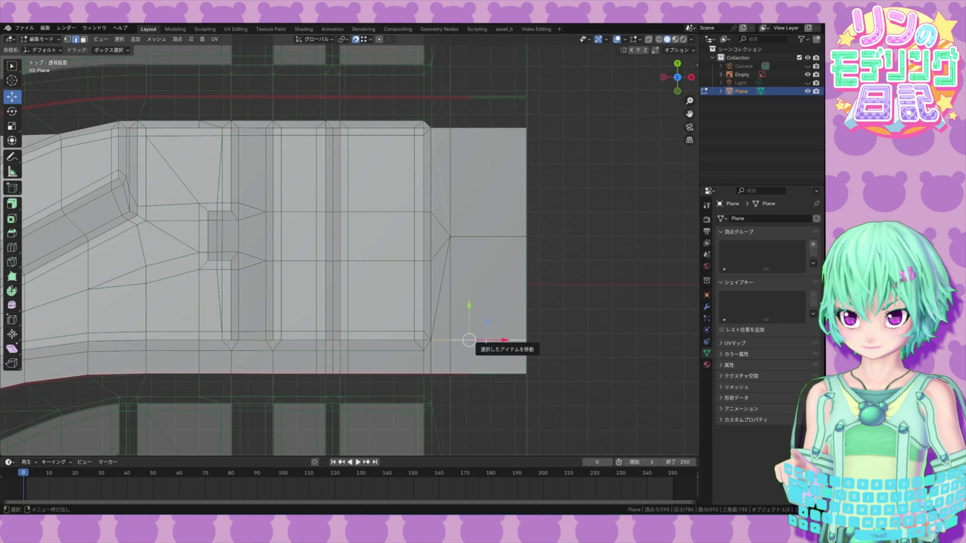
{"action": "key", "text": "x"}
{"action": "left_click", "coordinate": [486, 340]}
{"action": "middle_click_drag", "start_coordinate": [552, 268], "coordinate": [558, 227], "text": "shift"}
{"action": "left_click", "coordinate": [558, 276]}
Step: Extrude the whole upper border edge, from the centre line to the outer extension, about 0.0075 m upward along Y
{"action": "scroll", "coordinate": [495, 252], "scroll_direction": "up", "scroll_amount": 2}
{"action": "middle_click_drag", "start_coordinate": [495, 251], "coordinate": [517, 453], "text": "shift"}
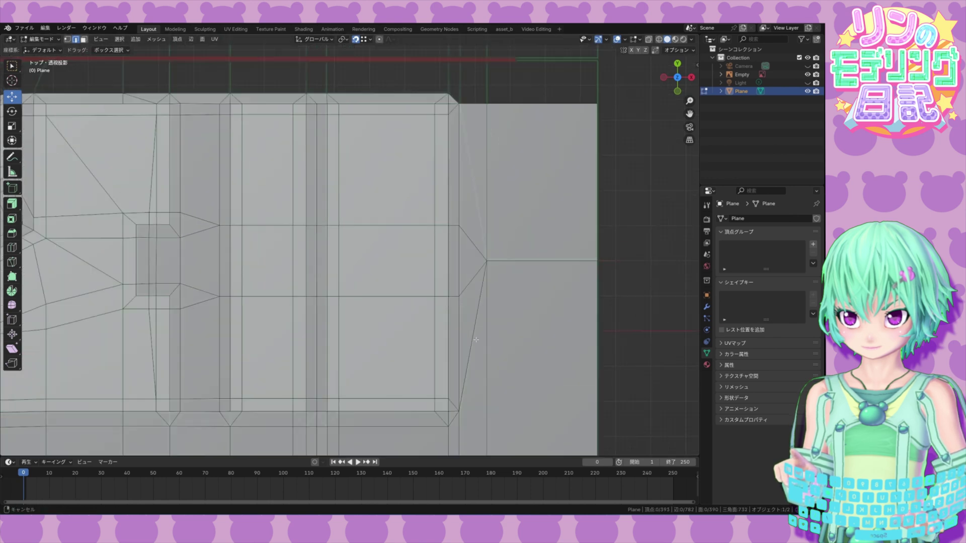
{"action": "left_click", "coordinate": [484, 234], "text": "shift"}
{"action": "scroll", "coordinate": [484, 234], "scroll_direction": "down", "scroll_amount": 3}
{"action": "middle_click_drag", "start_coordinate": [485, 234], "coordinate": [642, 197], "text": "shift"}
{"action": "middle_click_drag", "start_coordinate": [312, 197], "coordinate": [629, 147], "text": "shift"}
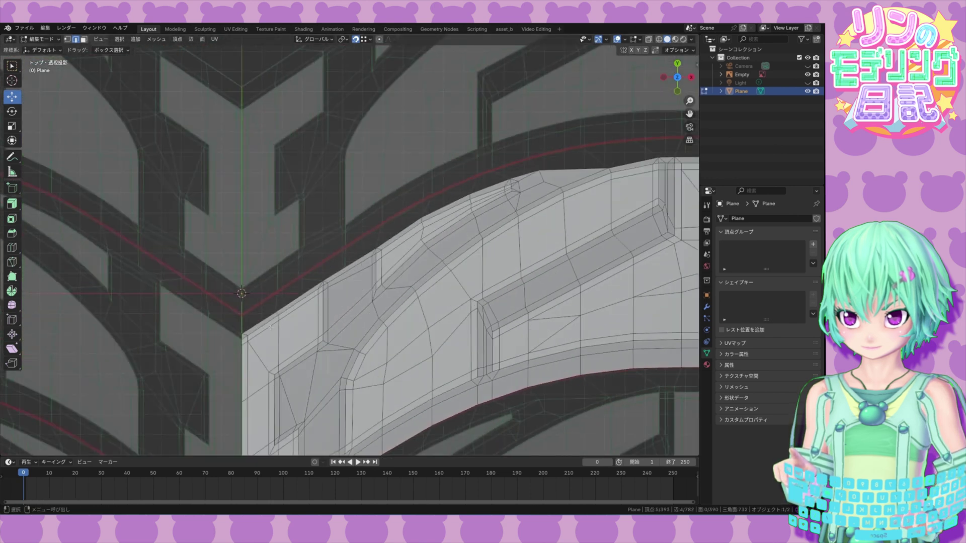
{"action": "left_click", "coordinate": [254, 323], "text": "ctrl"}
{"action": "middle_click_drag", "start_coordinate": [529, 184], "coordinate": [272, 269], "text": "shift"}
{"action": "left_click", "coordinate": [292, 271], "text": "shift"}
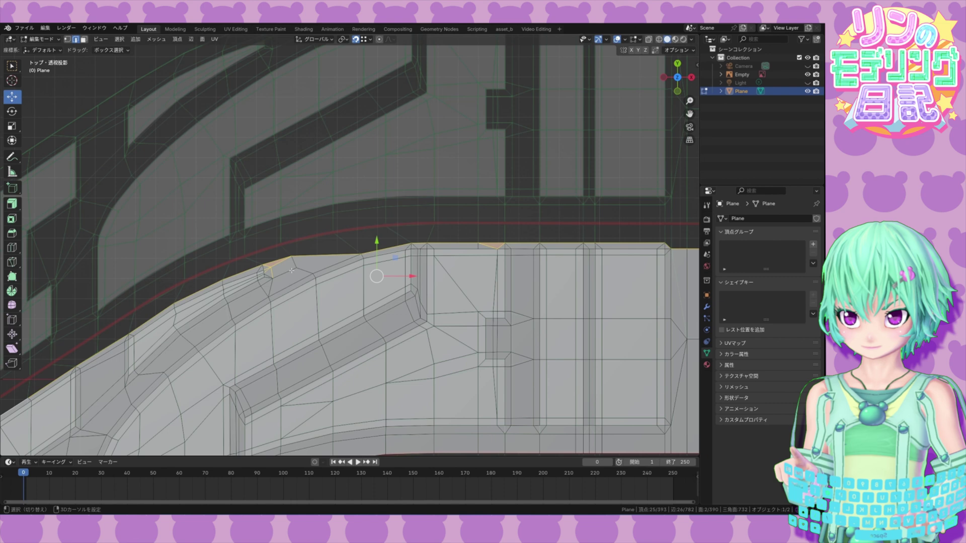
{"action": "left_click", "coordinate": [489, 247], "text": "shift"}
{"action": "left_click", "coordinate": [501, 246], "text": "shift"}
{"action": "middle_click_drag", "start_coordinate": [449, 309], "coordinate": [564, 299], "text": "shift"}
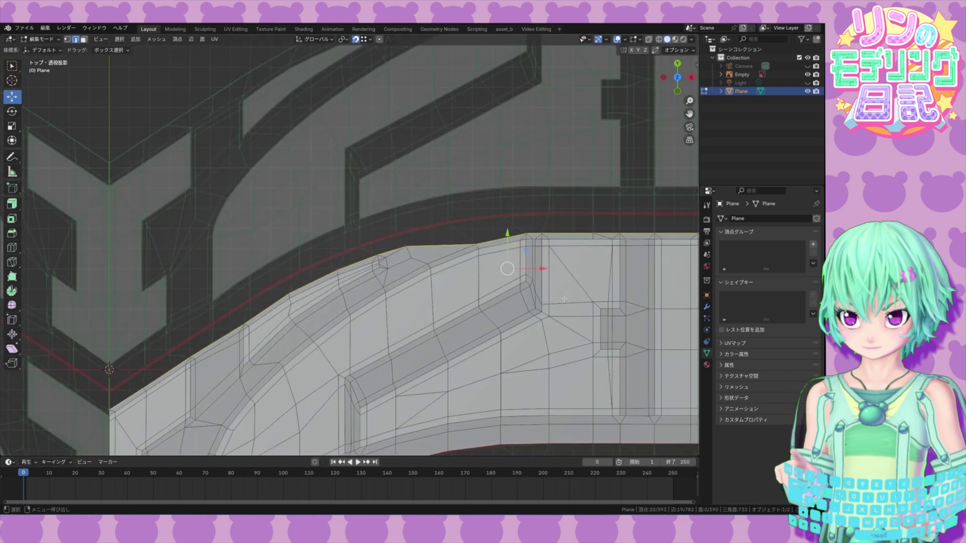
{"action": "key", "text": "e"}
{"action": "key", "text": "y"}
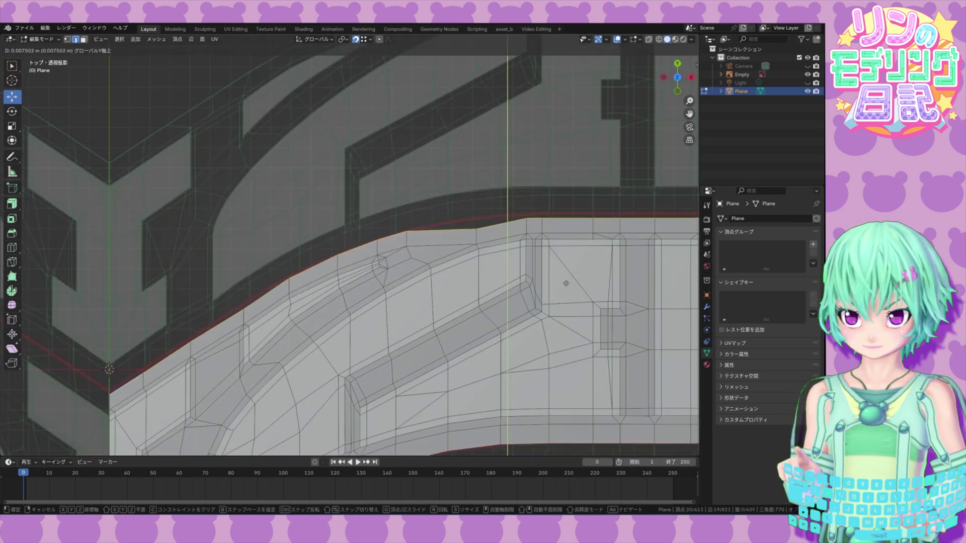
{"action": "left_click", "coordinate": [563, 286]}
Step: Level the outer extension's upper edges with the extruded border and dissolve the two horizontal edges below them
{"action": "middle_click_drag", "start_coordinate": [584, 285], "coordinate": [183, 337], "text": "shift"}
{"action": "left_click", "coordinate": [430, 279]}
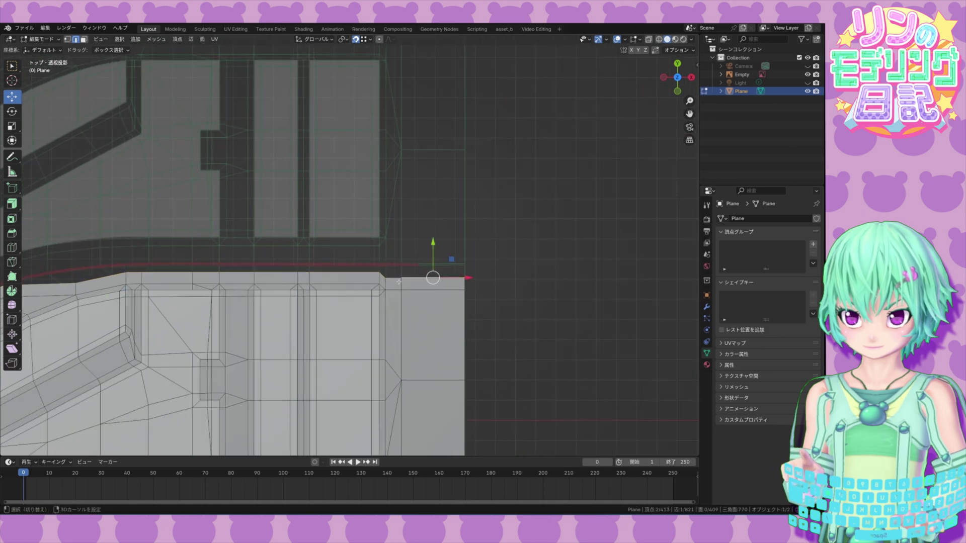
{"action": "left_click_drag", "start_coordinate": [417, 265], "coordinate": [381, 271]}
{"action": "left_click", "coordinate": [182, 224]}
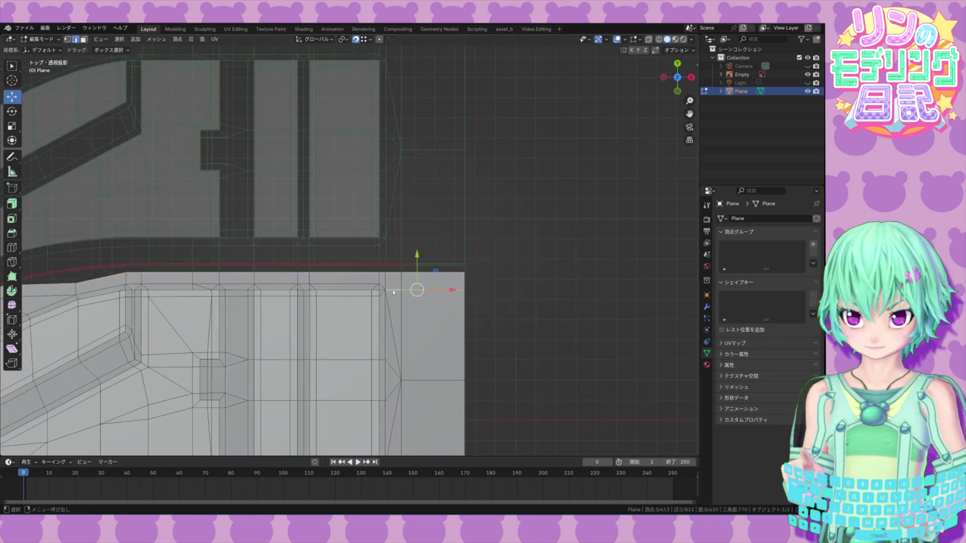
{"action": "key", "text": "ctrl+x"}
{"action": "middle_click_drag", "start_coordinate": [393, 291], "coordinate": [439, 289], "text": "alt"}
Step: Move the lower border vertices nearest the centre line along Y, one by one, onto the red guide line
{"action": "scroll", "coordinate": [442, 302], "scroll_direction": "down", "scroll_amount": 2}
{"action": "left_click", "coordinate": [474, 367]}
{"action": "middle_click_drag", "start_coordinate": [474, 367], "coordinate": [628, 276], "text": "alt"}
{"action": "middle_click_drag", "start_coordinate": [193, 434], "coordinate": [319, 345], "text": "alt"}
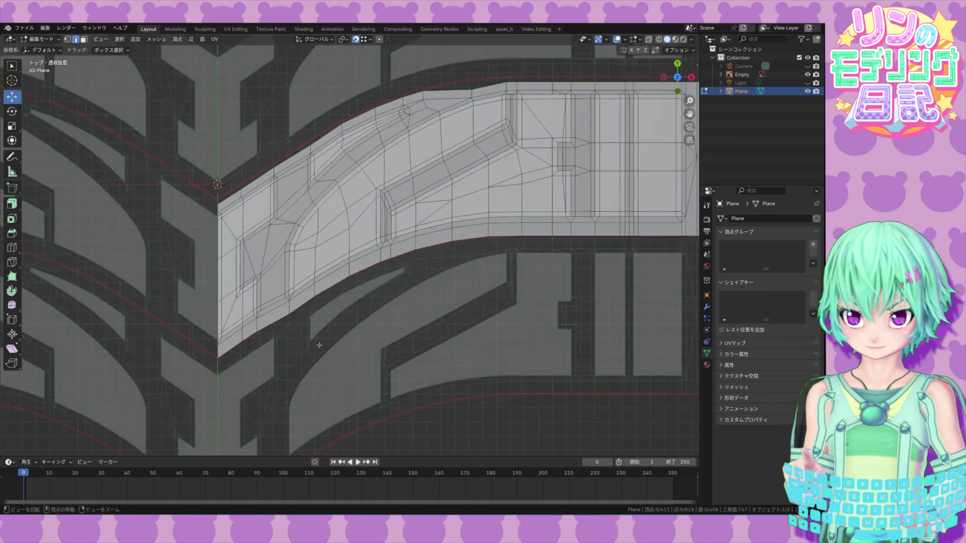
{"action": "scroll", "coordinate": [319, 346], "scroll_direction": "up", "scroll_amount": 3}
{"action": "scroll", "coordinate": [244, 348], "scroll_direction": "up", "scroll_amount": 1}
{"action": "middle_click_drag", "start_coordinate": [244, 347], "coordinate": [265, 264], "text": "alt"}
{"action": "left_click", "coordinate": [176, 362]}
{"action": "left_click_drag", "start_coordinate": [177, 341], "coordinate": [176, 344]}
{"action": "left_click", "coordinate": [238, 322]}
{"action": "left_click_drag", "start_coordinate": [238, 303], "coordinate": [237, 308]}
{"action": "left_click", "coordinate": [274, 298]}
{"action": "left_click_drag", "start_coordinate": [275, 280], "coordinate": [274, 280]}
Step: Fit the remaining curved lower border vertices to the red guide line by moving them along Y, the last by 0.000916 m
{"action": "left_click", "coordinate": [356, 253]}
{"action": "left_click_drag", "start_coordinate": [356, 234], "coordinate": [356, 228]}
{"action": "left_click", "coordinate": [420, 209]}
{"action": "left_click_drag", "start_coordinate": [421, 193], "coordinate": [422, 191]}
{"action": "middle_click_drag", "start_coordinate": [422, 191], "coordinate": [282, 312], "text": "shift"}
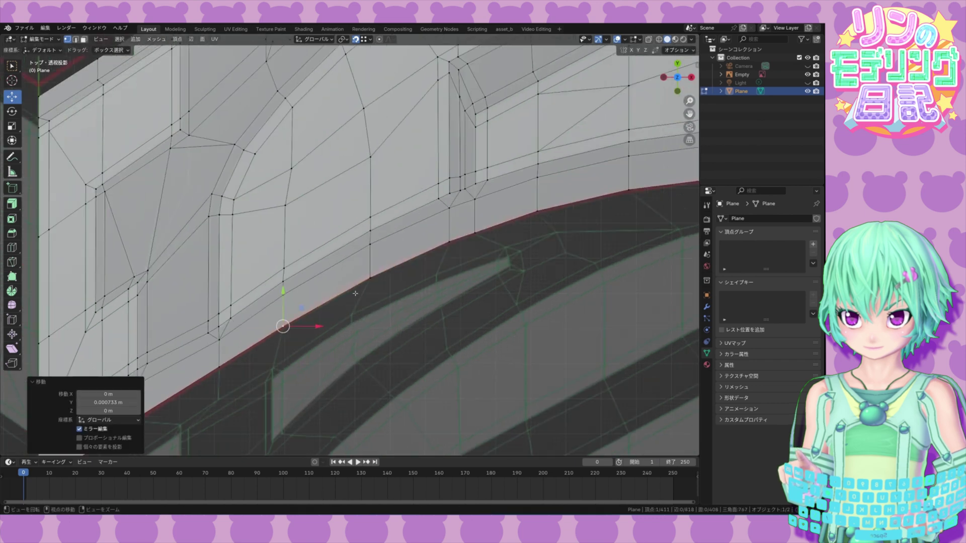
{"action": "left_click", "coordinate": [370, 276]}
{"action": "left_click_drag", "start_coordinate": [371, 256], "coordinate": [373, 255]}
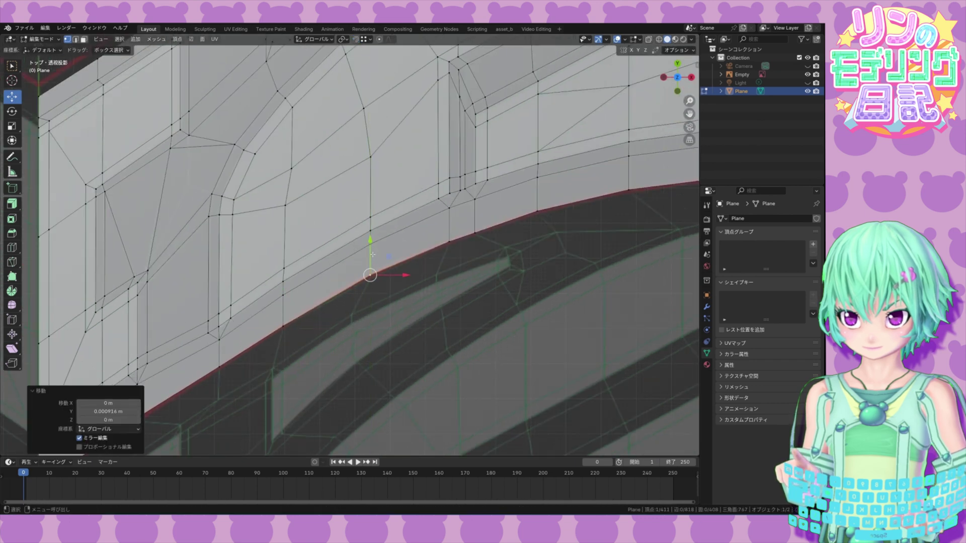
Step: Select the straight part of the lower border out to the outer edge and move it 0.000479 m along Y
{"action": "middle_click_drag", "start_coordinate": [504, 257], "coordinate": [642, 296], "text": "shift"}
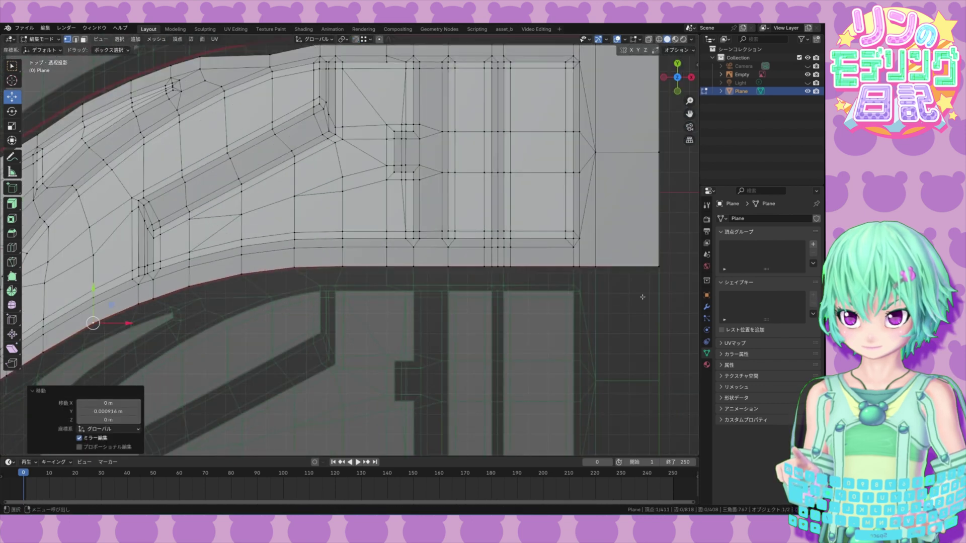
{"action": "left_click_drag", "start_coordinate": [675, 253], "coordinate": [322, 286]}
{"action": "left_click_drag", "start_coordinate": [499, 232], "coordinate": [499, 232]}
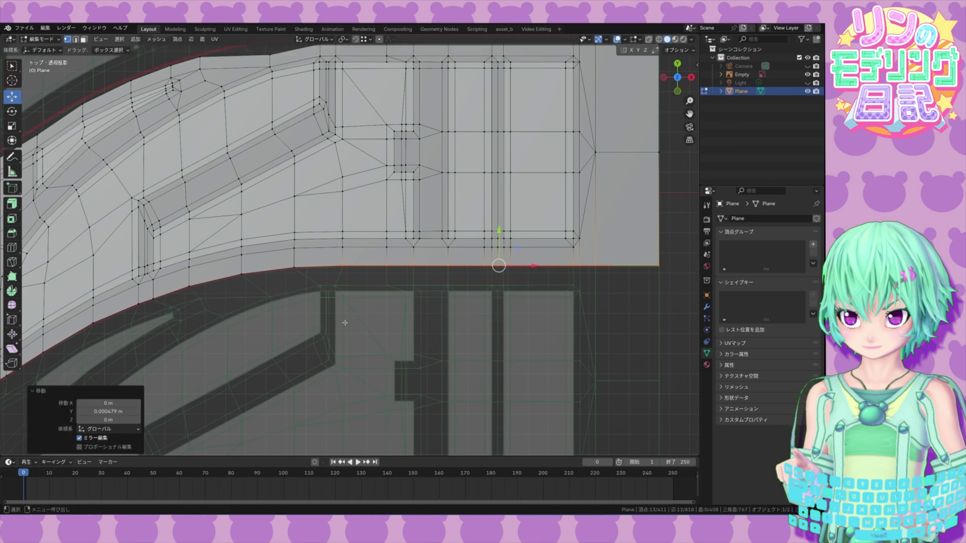
{"action": "middle_click_drag", "start_coordinate": [345, 324], "coordinate": [448, 304], "text": "shift"}
{"action": "middle_click_drag", "start_coordinate": [252, 329], "coordinate": [348, 306], "text": "shift"}
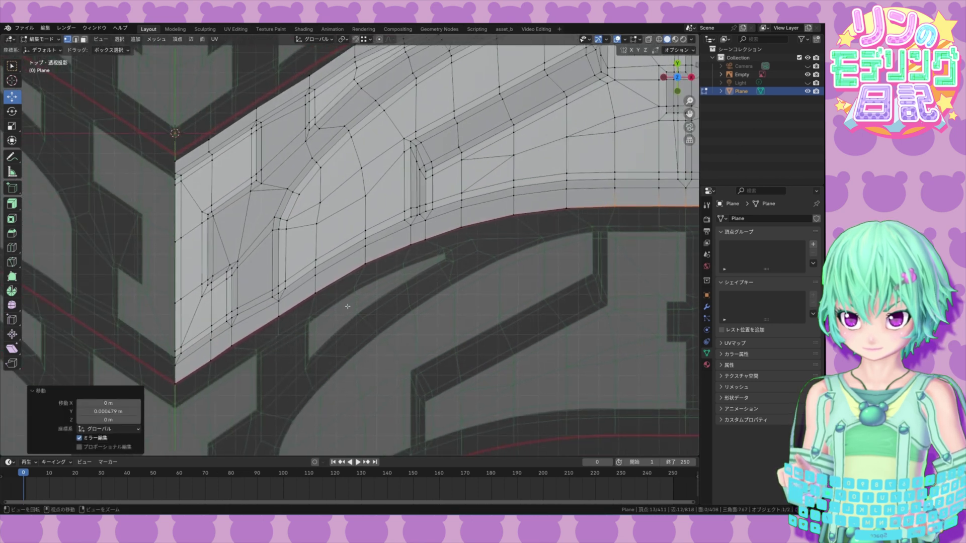
Step: Duplicate the whole mesh and move the copy 0.11468 m upward along Y to the upper red guide line
{"action": "scroll", "coordinate": [347, 306], "scroll_direction": "down", "scroll_amount": 2}
{"action": "middle_click_drag", "start_coordinate": [487, 287], "coordinate": [327, 354], "text": "shift"}
{"action": "left_click", "coordinate": [568, 346]}
{"action": "key", "text": "a"}
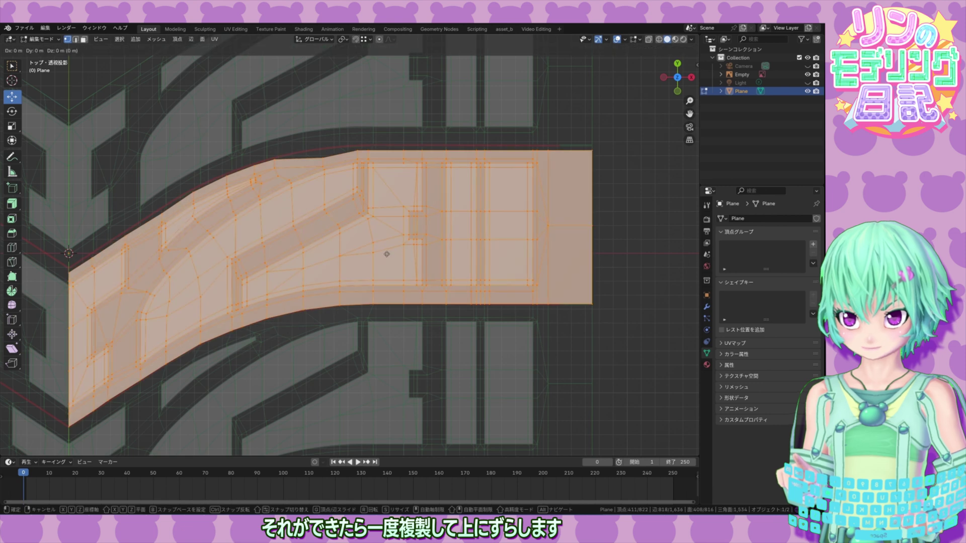
{"action": "key", "text": "shift+d"}
{"action": "right_click", "coordinate": [341, 224]}
{"action": "key", "text": "g"}
{"action": "key", "text": "y"}
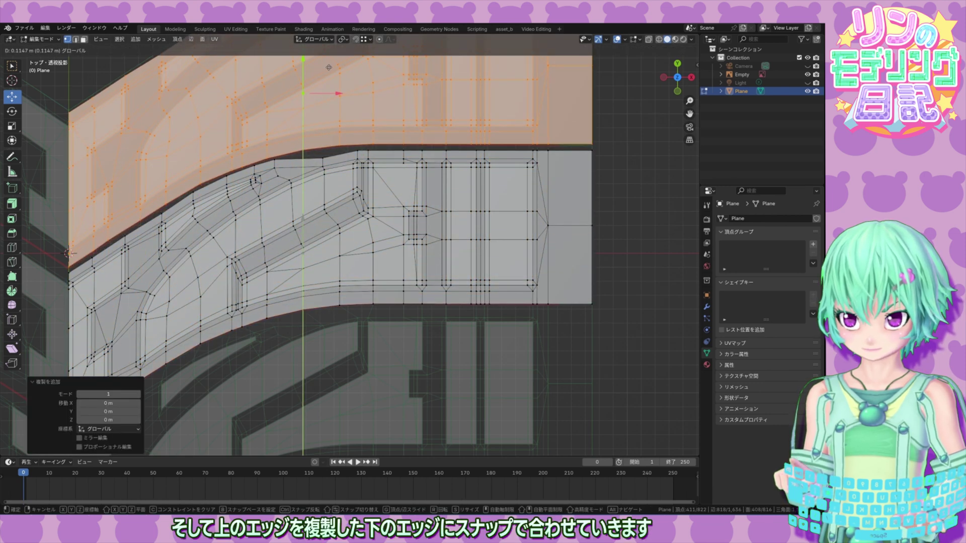
{"action": "left_click", "coordinate": [329, 67]}
Step: Fine-tune the duplicate's position by moving it about 0.0007 m down along Y to match the guide line
{"action": "scroll", "coordinate": [227, 279], "scroll_direction": "up", "scroll_amount": 5}
{"action": "scroll", "coordinate": [227, 279], "scroll_direction": "down", "scroll_amount": 2}
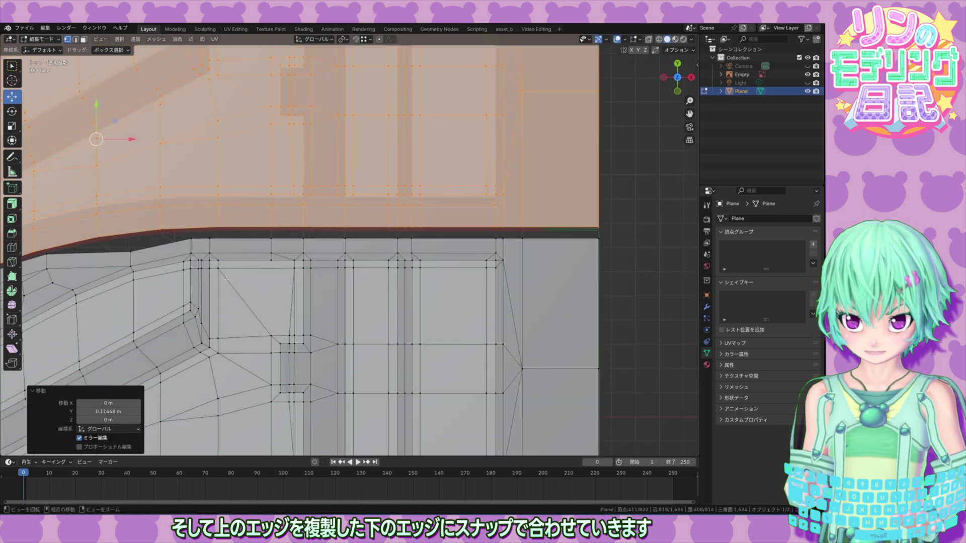
{"action": "middle_click_drag", "start_coordinate": [227, 279], "coordinate": [381, 267], "text": "shift"}
{"action": "key", "text": "g"}
{"action": "key", "text": "y"}
{"action": "left_click", "coordinate": [472, 249]}
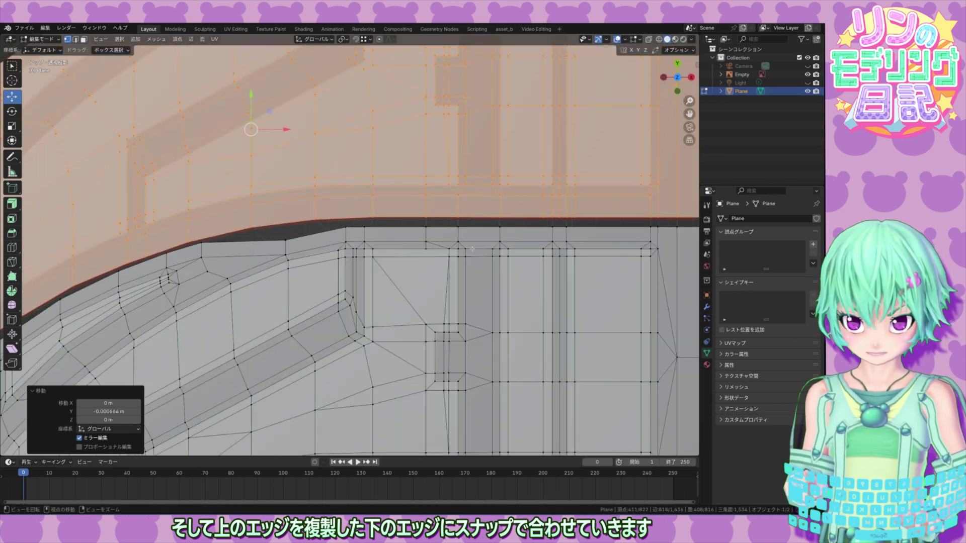
Step: Turn on snapping and move the outer corner vertex of the segment's upper border 0.003968 m along Y onto the duplicate's lower border
{"action": "middle_click_drag", "start_coordinate": [472, 249], "coordinate": [199, 305], "text": "shift"}
{"action": "left_click", "coordinate": [479, 283]}
{"action": "key", "text": "shift+Tab"}
{"action": "key", "text": "g"}
{"action": "key", "text": "y"}
{"action": "left_click", "coordinate": [416, 289]}
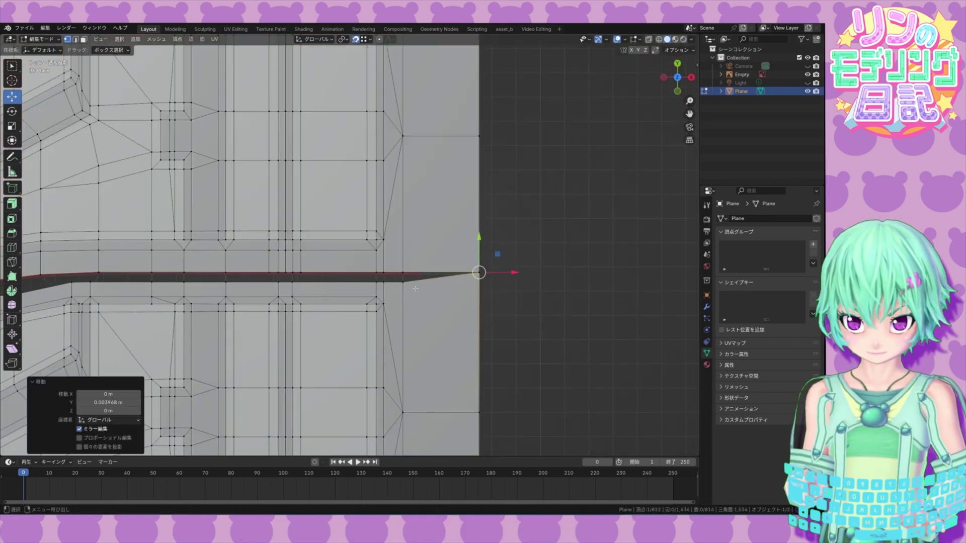
Step: Snap the next three upper border vertices inward from the outer corner along Y onto the duplicate's lower border, moving the last 0.003968 m
{"action": "left_click", "coordinate": [403, 283]}
{"action": "key", "text": "g"}
{"action": "key", "text": "y"}
{"action": "left_click", "coordinate": [403, 266]}
{"action": "left_click", "coordinate": [384, 282]}
{"action": "key", "text": "g"}
{"action": "key", "text": "y"}
{"action": "left_click", "coordinate": [384, 269]}
{"action": "left_click", "coordinate": [377, 283]}
{"action": "key", "text": "g"}
{"action": "key", "text": "y"}
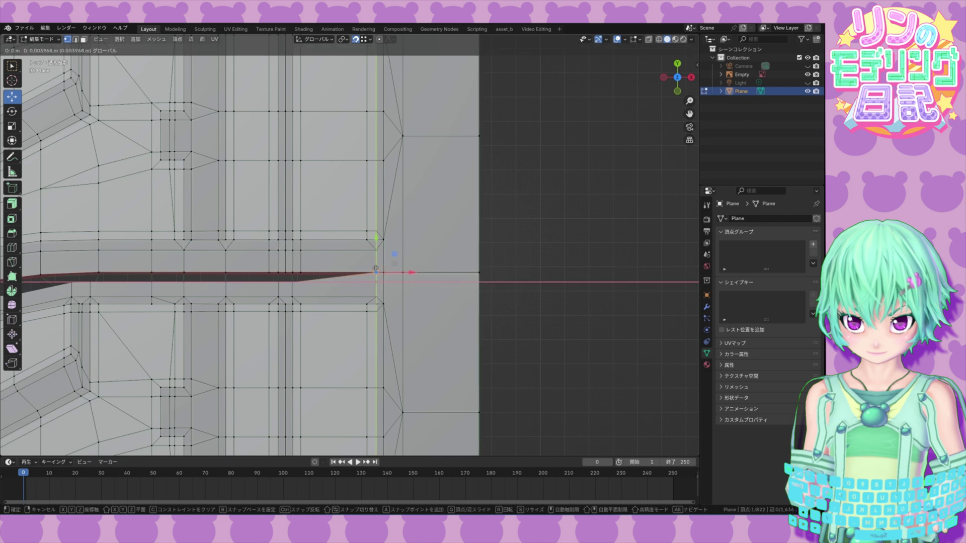
{"action": "left_click", "coordinate": [376, 268]}
Step: Dissolve the short surplus edges between the narrow straight groove and the lower border on both the segment and its duplicate
{"action": "middle_click_drag", "start_coordinate": [375, 268], "coordinate": [474, 310], "text": "shift"}
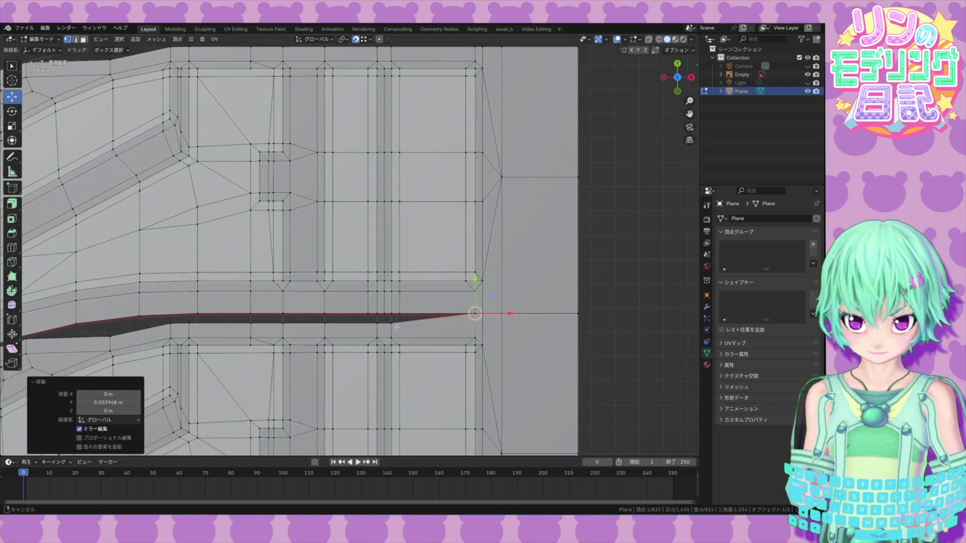
{"action": "middle_click_drag", "start_coordinate": [397, 328], "coordinate": [397, 329], "text": "shift"}
{"action": "middle_click_drag", "start_coordinate": [400, 382], "coordinate": [399, 376], "text": "shift"}
{"action": "left_click", "coordinate": [386, 338]}
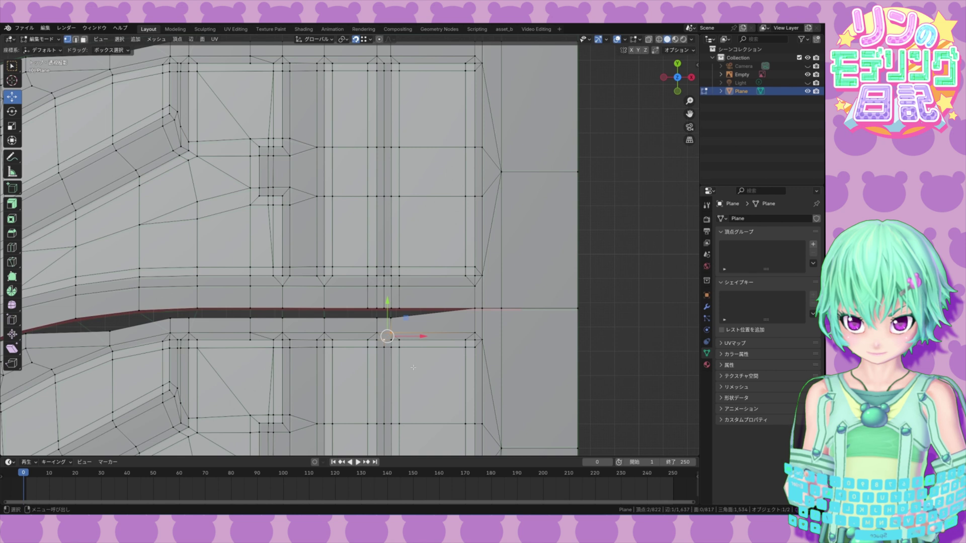
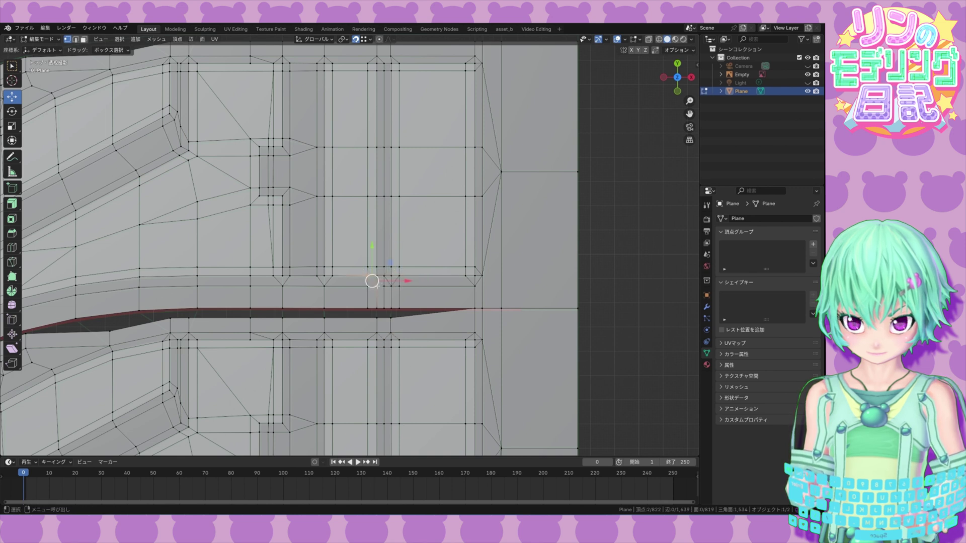
{"action": "scroll", "coordinate": [425, 340], "scroll_direction": "down", "scroll_amount": 5}
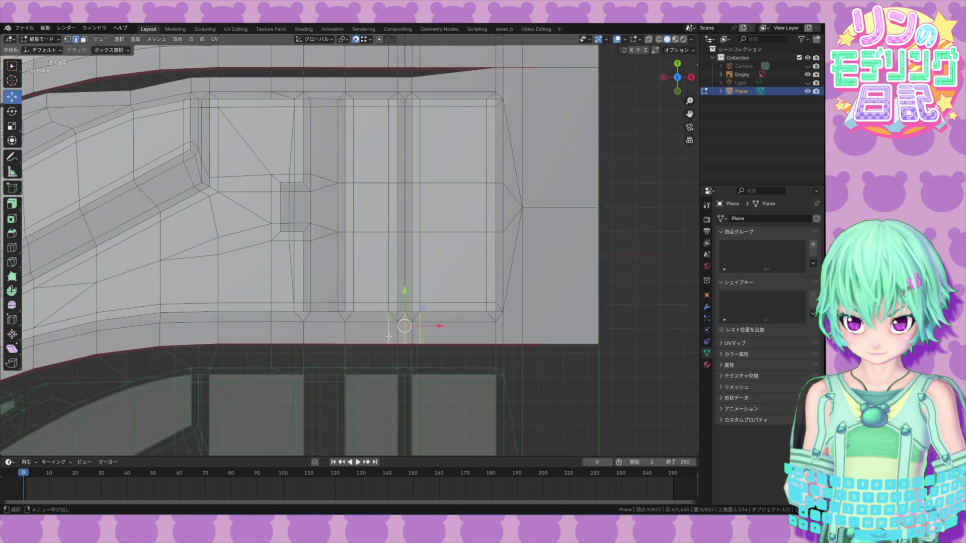
{"action": "right_click", "coordinate": [389, 336]}
{"action": "left_click", "coordinate": [389, 336]}
{"action": "middle_click_drag", "start_coordinate": [389, 336], "coordinate": [379, 279], "text": "shift"}
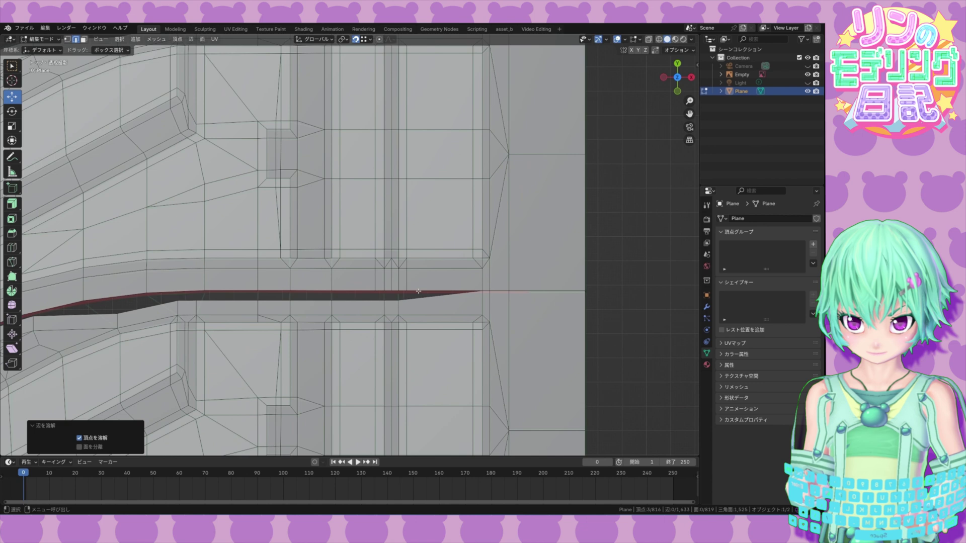
{"action": "right_click", "coordinate": [379, 279]}
{"action": "left_click", "coordinate": [378, 280]}
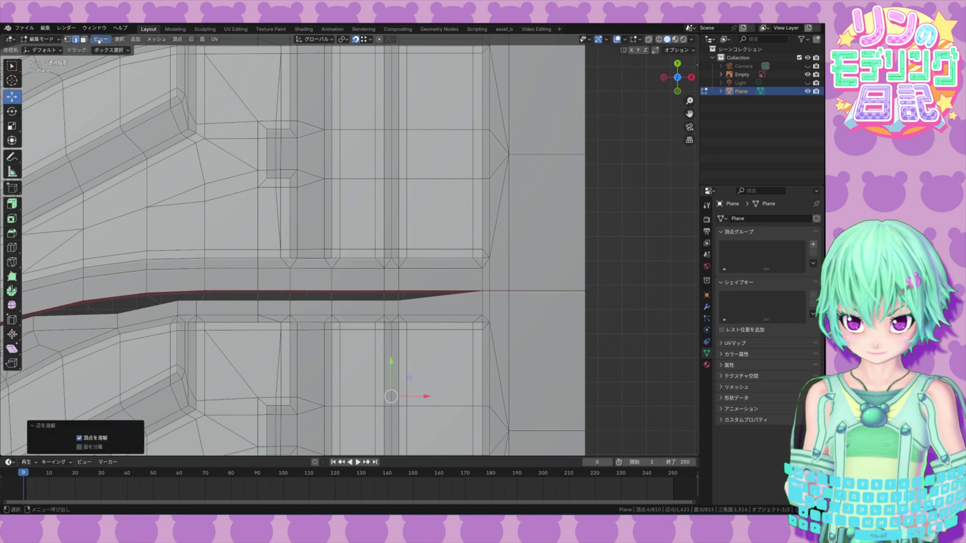
Step: Snap the remaining vertices on the straight part of the segment's upper border onto the duplicate's lower border
{"action": "key", "text": "1"}
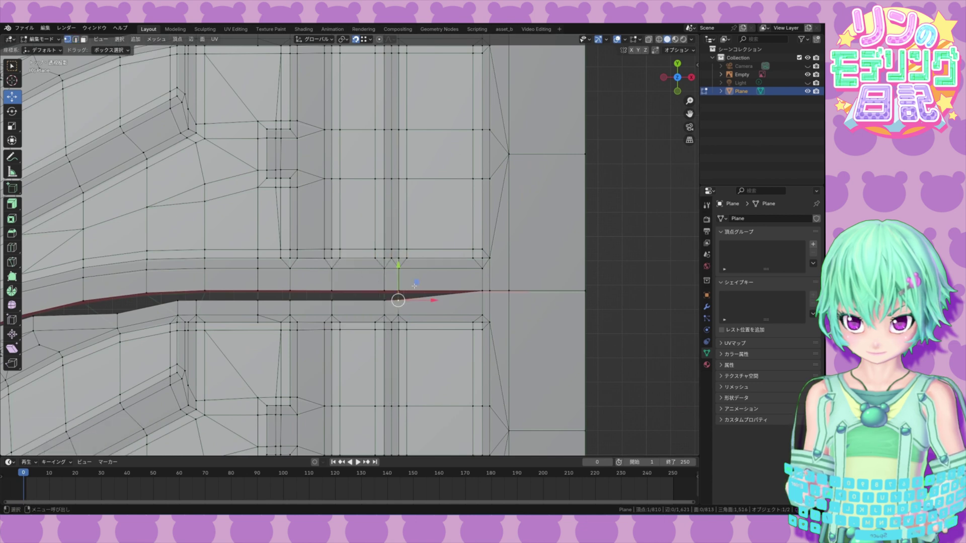
{"action": "left_click", "coordinate": [385, 300]}
{"action": "left_click_drag", "start_coordinate": [416, 283], "coordinate": [258, 291]}
{"action": "left_click", "coordinate": [332, 300]}
{"action": "left_click", "coordinate": [290, 301]}
{"action": "left_click", "coordinate": [259, 300]}
Step: Snap the first curved upper border vertices onto the duplicate's border, moving the last by -0.005442 m in X and 0.000233 m in Y
{"action": "middle_click_drag", "start_coordinate": [259, 292], "coordinate": [411, 357], "text": "shift"}
{"action": "left_click", "coordinate": [351, 367]}
{"action": "left_click_drag", "start_coordinate": [368, 349], "coordinate": [236, 367]}
{"action": "left_click", "coordinate": [331, 367]}
{"action": "left_click", "coordinate": [270, 380]}
{"action": "middle_click_drag", "start_coordinate": [237, 367], "coordinate": [378, 353], "text": "shift"}
{"action": "left_click", "coordinate": [328, 369]}
{"action": "left_click_drag", "start_coordinate": [346, 350], "coordinate": [315, 366]}
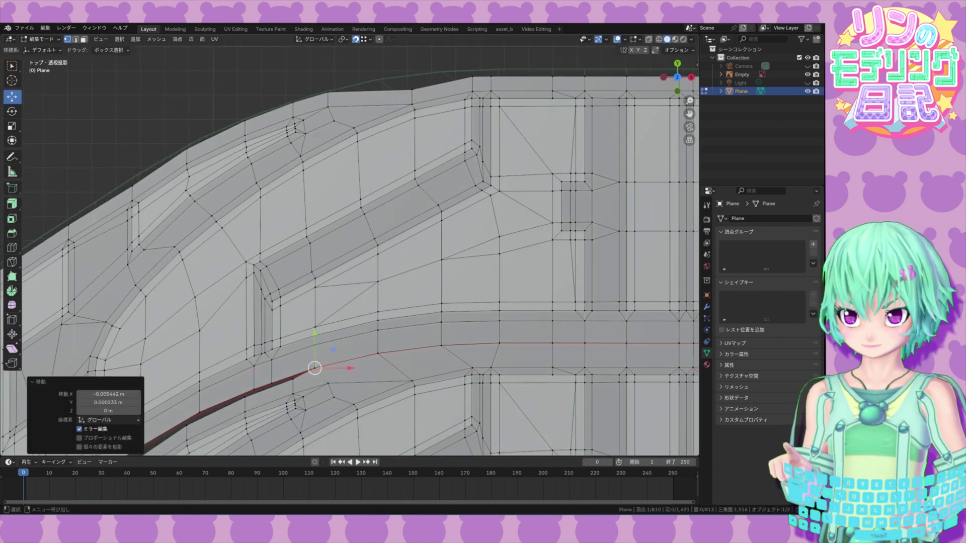
Step: Snap the following curved upper border vertices around the tip of the thin curved block onto the matching duplicate vertices
{"action": "middle_click_drag", "start_coordinate": [315, 367], "coordinate": [396, 334], "text": "shift"}
{"action": "left_click", "coordinate": [374, 347]}
{"action": "left_click", "coordinate": [326, 364]}
{"action": "left_click_drag", "start_coordinate": [392, 330], "coordinate": [335, 357]}
{"action": "middle_click_drag", "start_coordinate": [335, 357], "coordinate": [388, 314], "text": "shift"}
{"action": "left_click", "coordinate": [323, 350]}
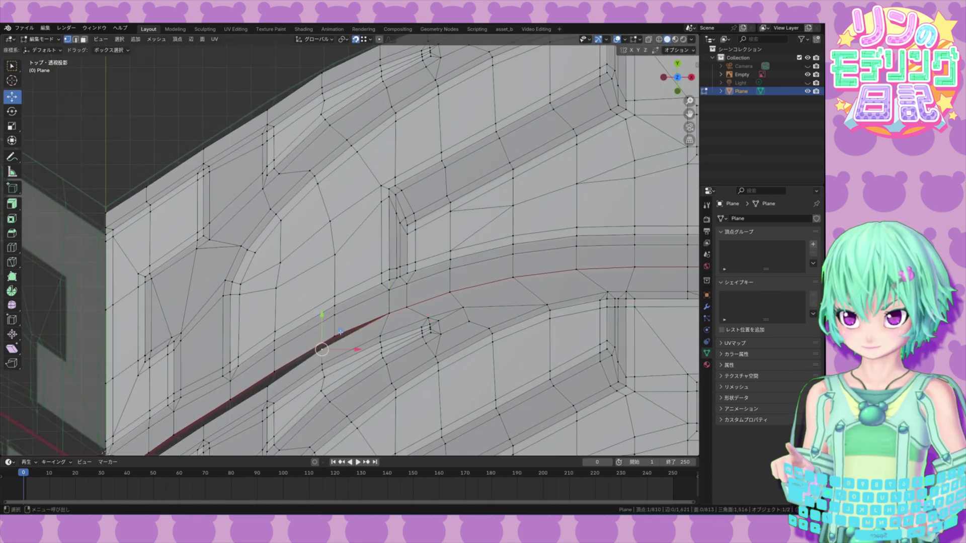
{"action": "left_click_drag", "start_coordinate": [341, 332], "coordinate": [334, 337]}
Step: Snap the next two curved upper border vertices toward the centre line onto the duplicate, moving the last by 0.011041 m in X and 0.010697 m in Y
{"action": "left_click", "coordinate": [268, 386]}
{"action": "left_click_drag", "start_coordinate": [285, 368], "coordinate": [274, 372]}
{"action": "middle_click_drag", "start_coordinate": [272, 373], "coordinate": [377, 305], "text": "shift"}
{"action": "left_click", "coordinate": [310, 360]}
{"action": "left_click_drag", "start_coordinate": [327, 342], "coordinate": [334, 333]}
{"action": "middle_click_drag", "start_coordinate": [273, 364], "coordinate": [324, 345], "text": "shift"}
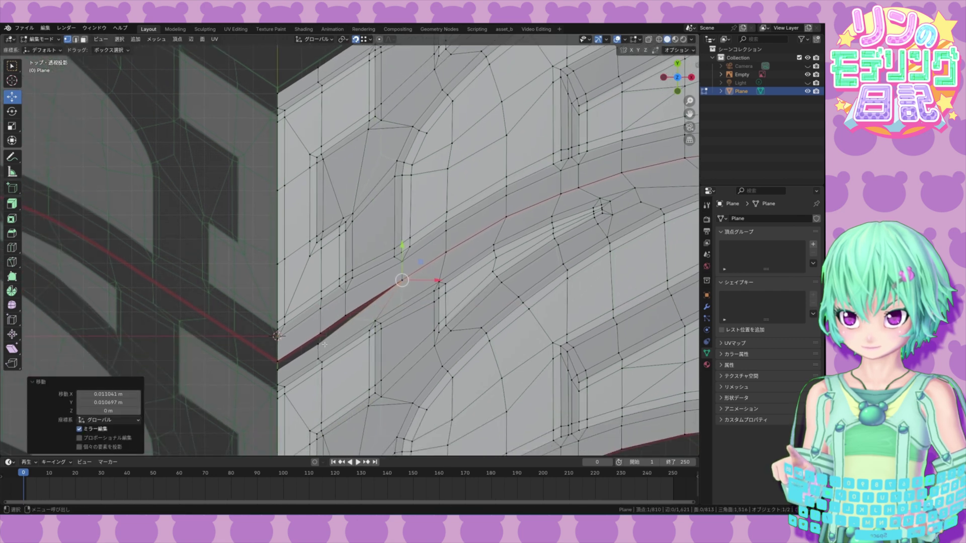
Step: Add a vertex to the upper border near the centre line and snap the last border vertices onto the duplicate, moving the centre one 0.00359 m along Y
{"action": "left_click", "coordinate": [376, 320]}
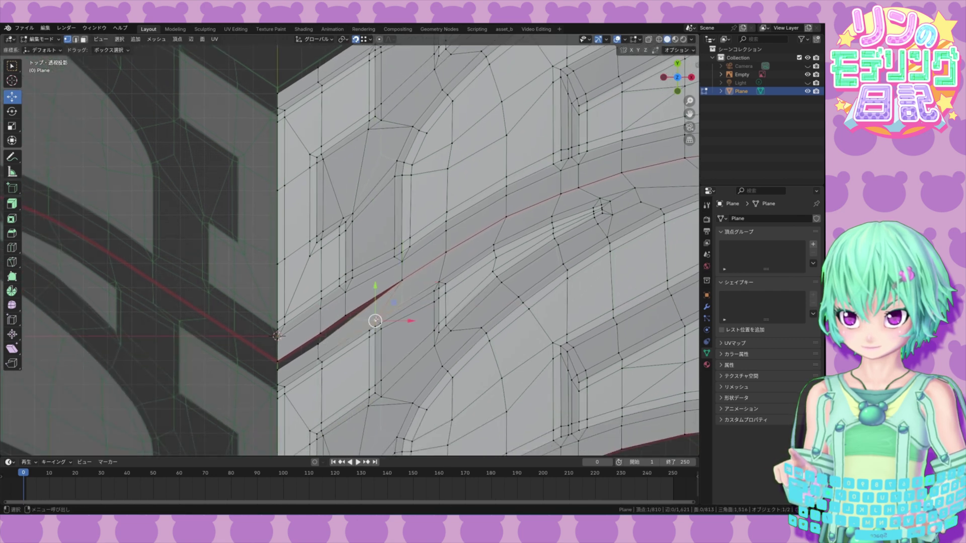
{"action": "right_click", "coordinate": [348, 323]}
{"action": "left_click", "coordinate": [303, 292]}
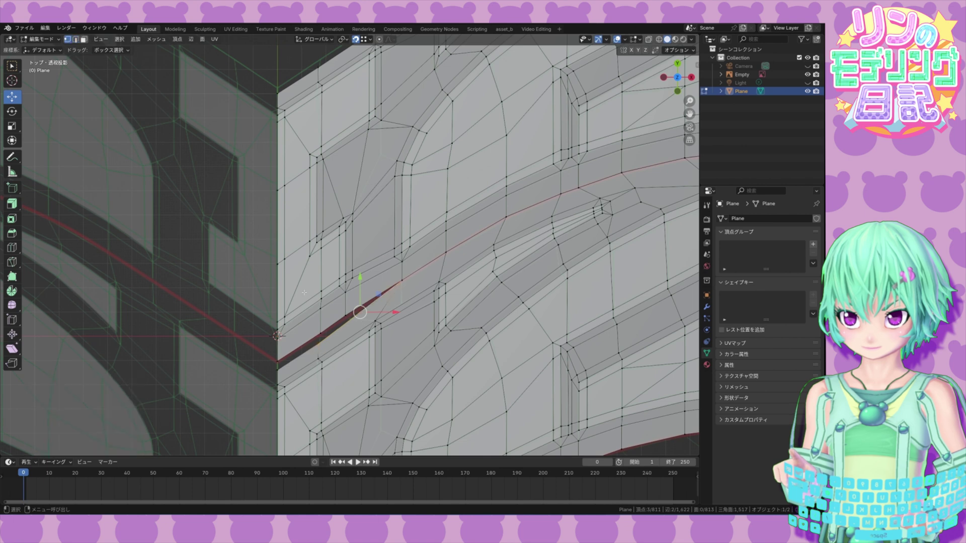
{"action": "left_click_drag", "start_coordinate": [360, 312], "coordinate": [277, 361]}
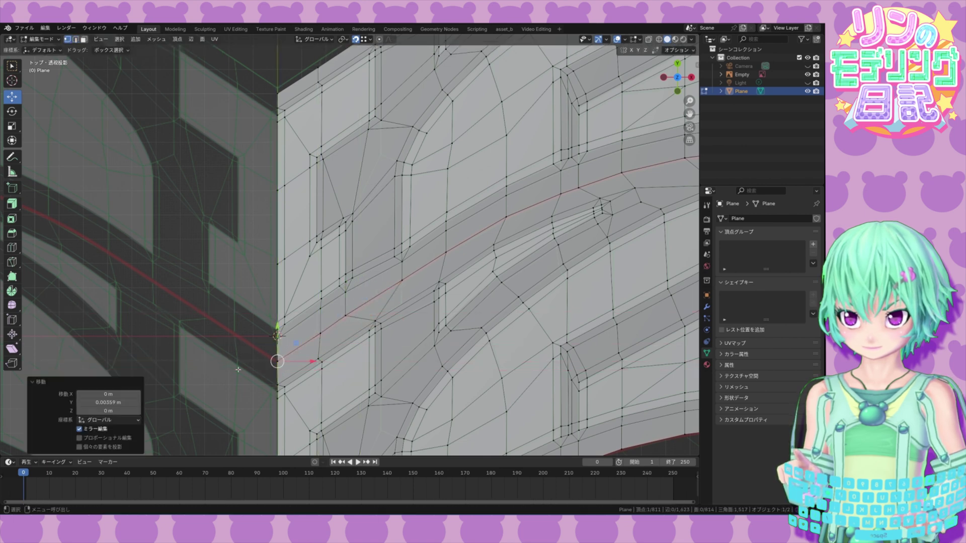
{"action": "left_click", "coordinate": [237, 369]}
Step: Delete the whole linked upper duplicate mesh and save the file
{"action": "middle_click_drag", "start_coordinate": [548, 300], "coordinate": [351, 393], "text": "shift"}
{"action": "scroll", "coordinate": [453, 310], "scroll_direction": "down", "scroll_amount": 5}
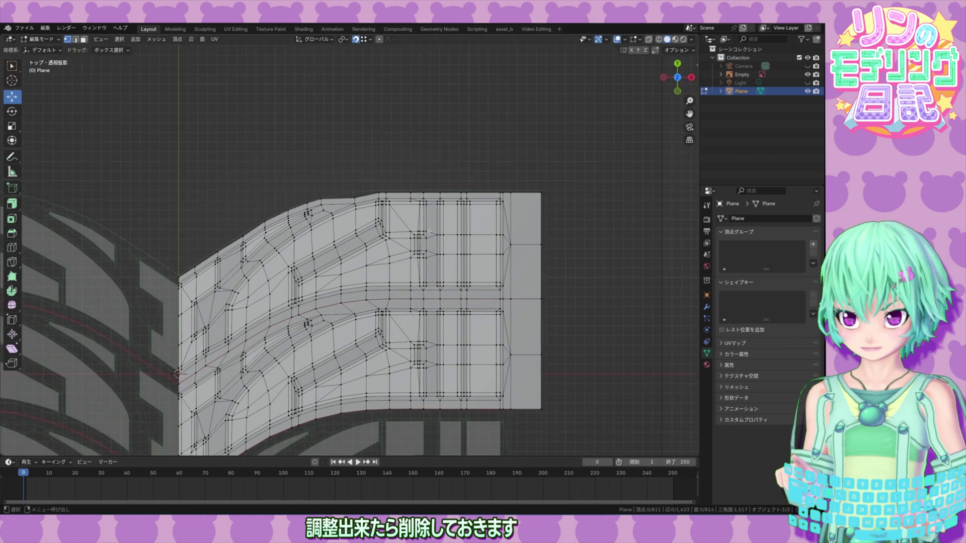
{"action": "key", "text": "l"}
{"action": "key", "text": "x"}
{"action": "left_click", "coordinate": [411, 194]}
{"action": "middle_click_drag", "start_coordinate": [410, 195], "coordinate": [487, 83], "text": "shift"}
{"action": "middle_click_drag", "start_coordinate": [404, 344], "coordinate": [335, 311], "text": "shift"}
{"action": "scroll", "coordinate": [377, 338], "scroll_direction": "up", "scroll_amount": 1}
{"action": "key", "text": "ctrl+s"}
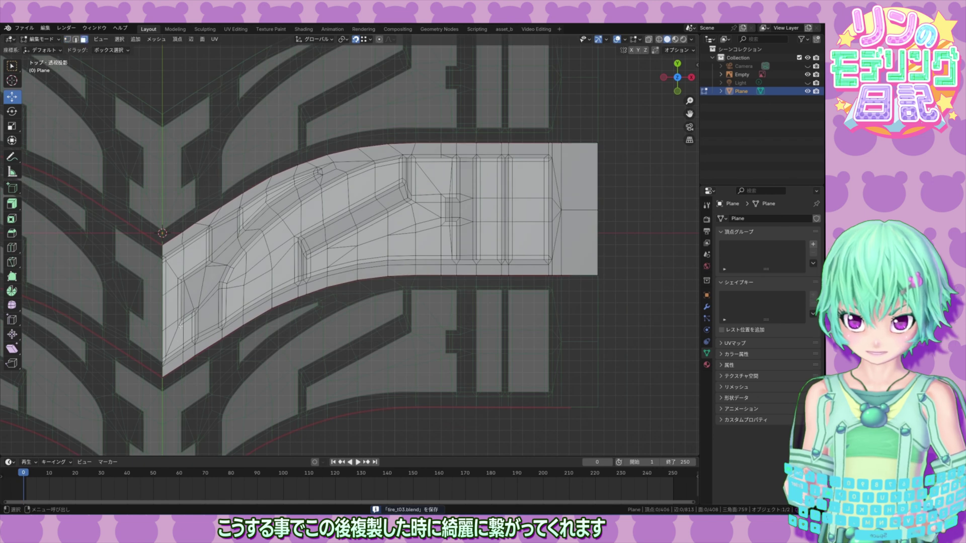
Step: Select all faces of the C-shaped tread block at the centre line, including its upper and lower arms
{"action": "left_click", "coordinate": [194, 316], "text": "ctrl+shift"}
{"action": "left_click", "coordinate": [174, 334], "text": "shift"}
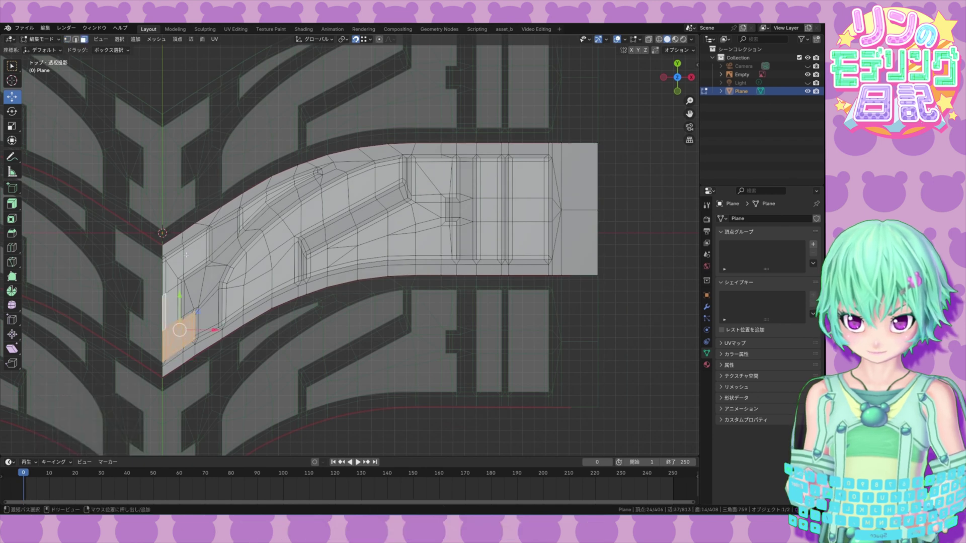
{"action": "left_click", "coordinate": [174, 253], "text": "ctrl+shift"}
{"action": "scroll", "coordinate": [132, 289], "scroll_direction": "up", "scroll_amount": 2}
{"action": "middle_click_drag", "start_coordinate": [131, 291], "coordinate": [230, 286], "text": "shift"}
{"action": "left_click", "coordinate": [205, 288], "text": "shift"}
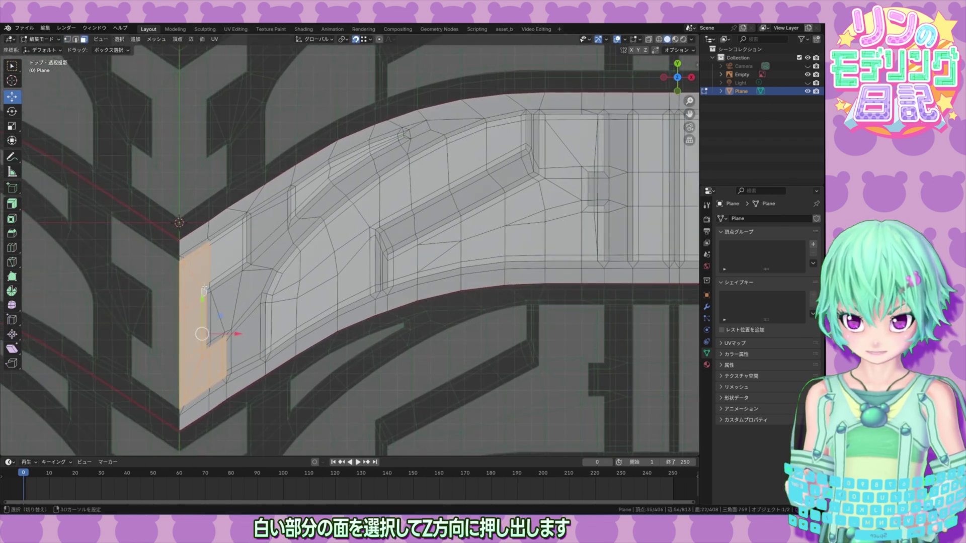
{"action": "left_click", "coordinate": [246, 218], "text": "ctrl+shift"}
{"action": "middle_click_drag", "start_coordinate": [245, 218], "coordinate": [214, 218], "text": "shift"}
Step: Add the faces of the large curved tread block and the thin curved block above it to the selection
{"action": "left_click", "coordinate": [235, 351], "text": "shift"}
{"action": "left_click", "coordinate": [340, 188], "text": "ctrl+shift"}
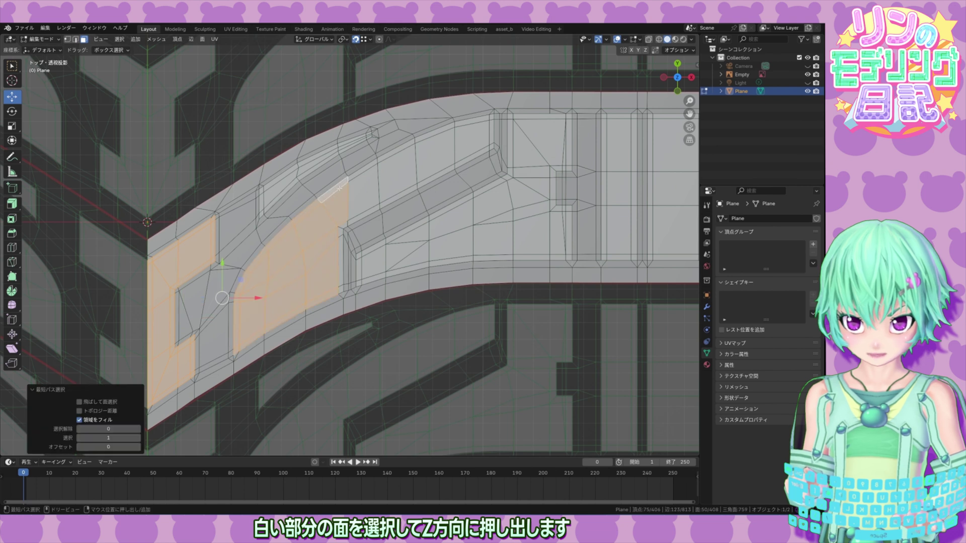
{"action": "left_click", "coordinate": [340, 231], "text": "ctrl"}
{"action": "left_click", "coordinate": [359, 168], "text": "ctrl+shift"}
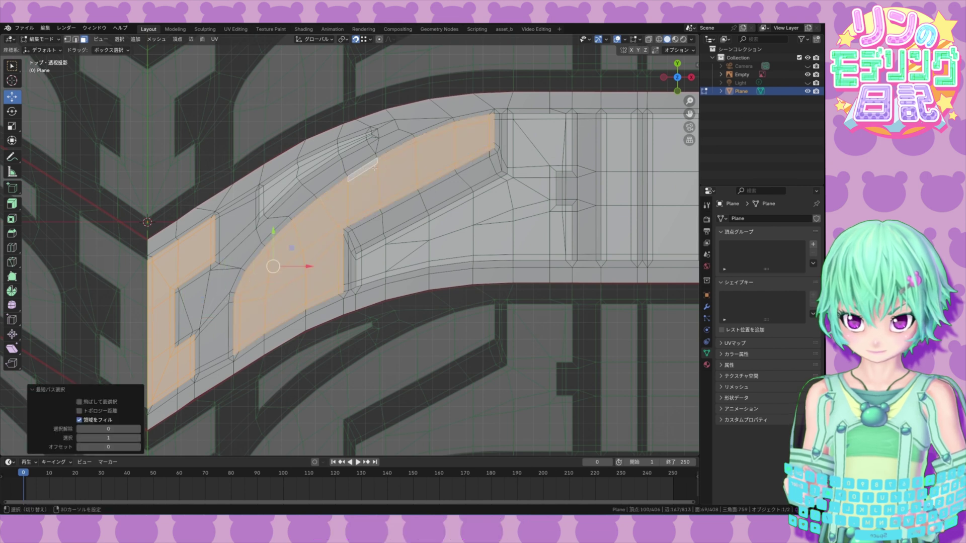
{"action": "middle_click_drag", "start_coordinate": [359, 168], "coordinate": [302, 186], "text": "shift"}
{"action": "left_click", "coordinate": [205, 220], "text": "shift"}
{"action": "left_click", "coordinate": [313, 152], "text": "ctrl+shift"}
{"action": "middle_click_drag", "start_coordinate": [409, 215], "coordinate": [373, 211], "text": "shift"}
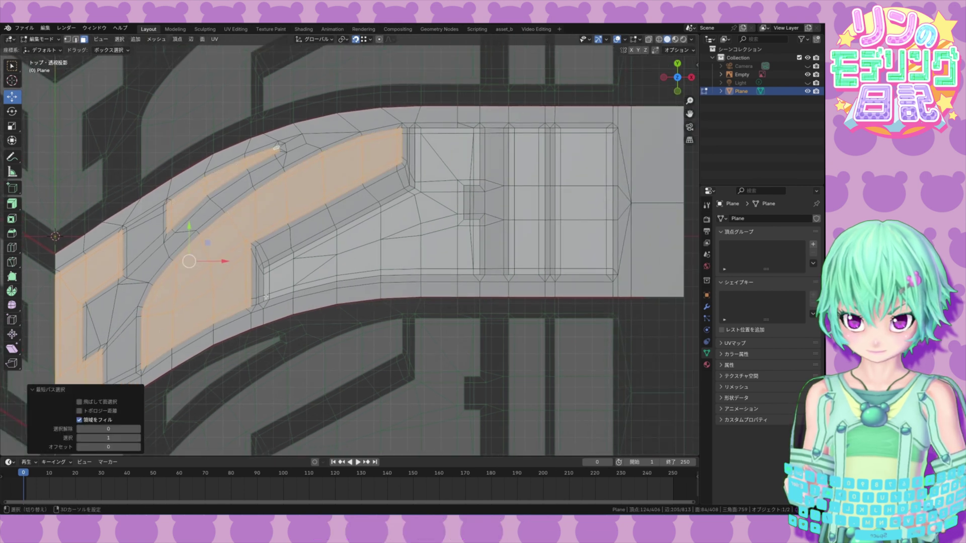
Step: Add all faces of the notched tread block between the diagonal groove and the wide straight groove to the selection
{"action": "left_click", "coordinate": [266, 297], "text": "shift"}
{"action": "left_click", "coordinate": [450, 192], "text": "ctrl+shift"}
{"action": "left_click", "coordinate": [267, 270], "text": "shift"}
{"action": "left_click", "coordinate": [419, 185], "text": "ctrl+shift"}
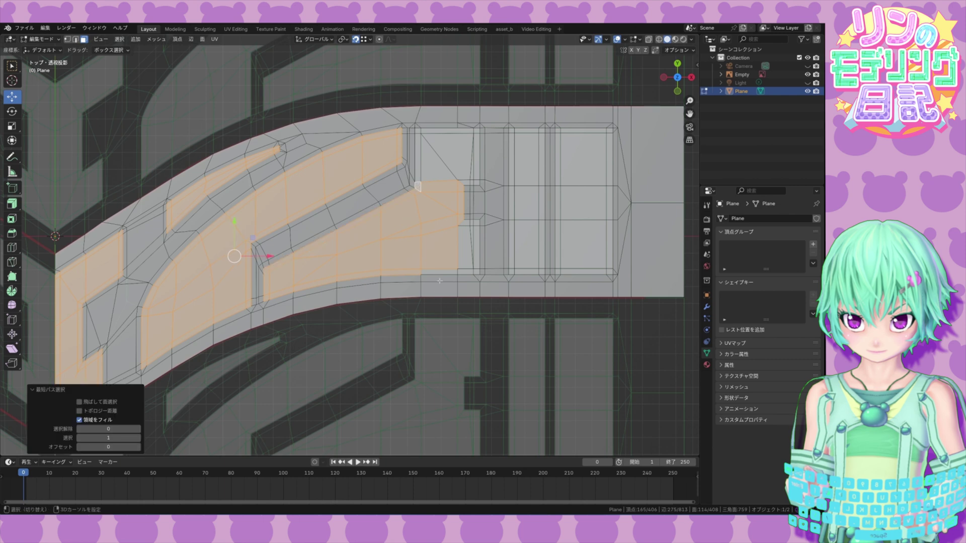
{"action": "left_click", "coordinate": [439, 272], "text": "shift"}
{"action": "left_click", "coordinate": [477, 223], "text": "ctrl+shift"}
{"action": "left_click", "coordinate": [476, 183], "text": "shift"}
{"action": "left_click", "coordinate": [417, 130], "text": "ctrl+shift"}
{"action": "middle_click_drag", "start_coordinate": [425, 141], "coordinate": [365, 156], "text": "shift"}
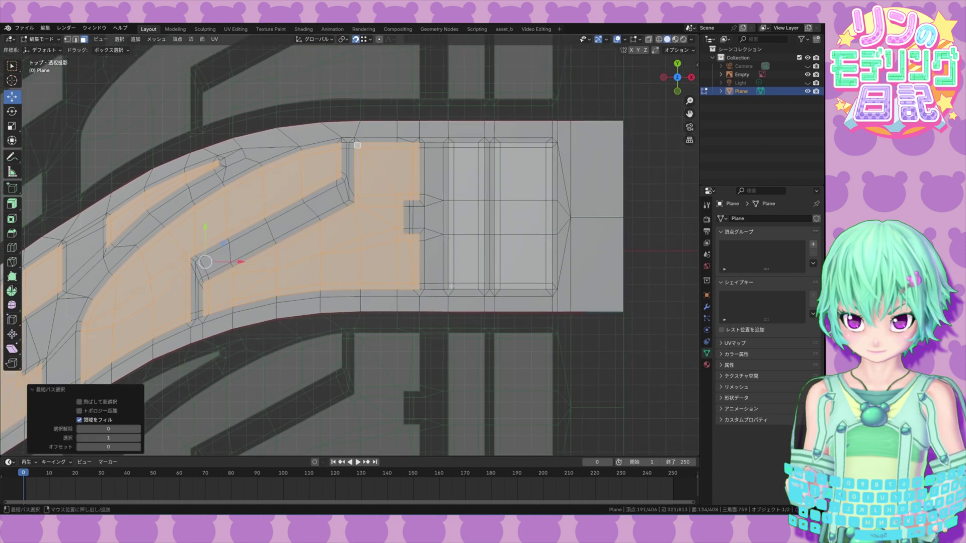
Step: Add the faces of the two rectangular tread blocks near the outer edge to the selection
{"action": "left_click", "coordinate": [452, 287], "text": "shift"}
{"action": "left_click", "coordinate": [483, 145], "text": "ctrl+shift"}
{"action": "left_click", "coordinate": [498, 287], "text": "shift"}
{"action": "left_click", "coordinate": [549, 286], "text": "ctrl"}
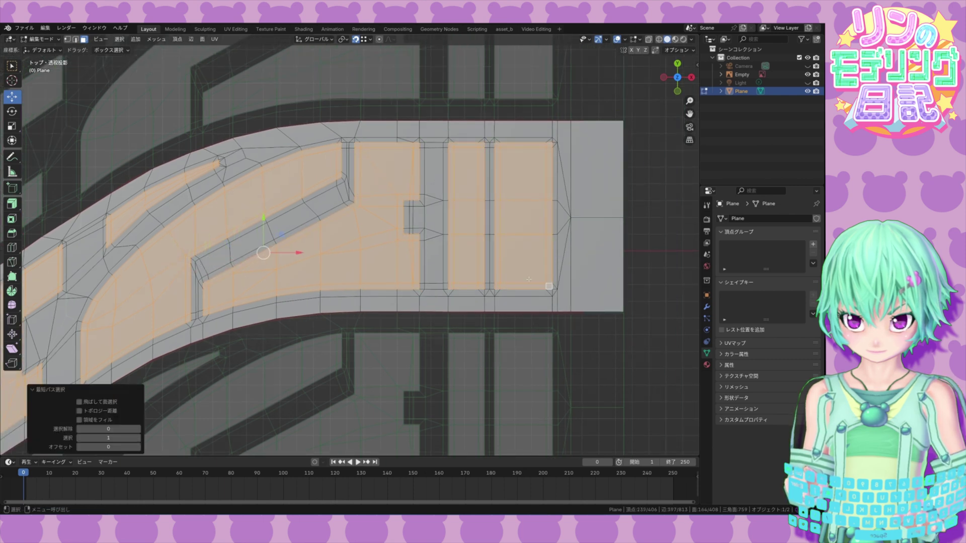
Step: Extrude the selected tread block faces 0.01 m along Z
{"action": "scroll", "coordinate": [549, 287], "scroll_direction": "down", "scroll_amount": 1}
{"action": "middle_click_drag", "start_coordinate": [396, 345], "coordinate": [494, 313], "text": "alt"}
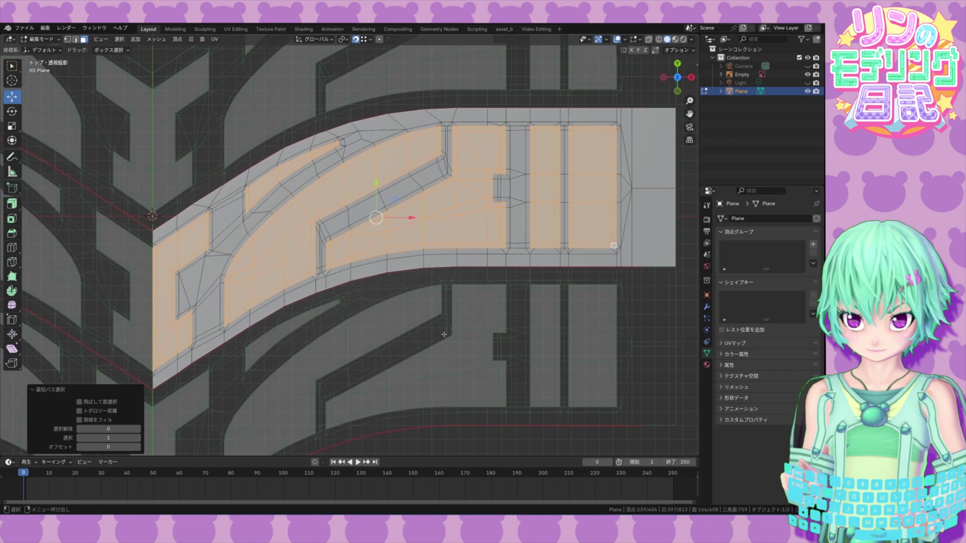
{"action": "middle_click_drag", "start_coordinate": [445, 334], "coordinate": [437, 287]}
{"action": "left_click", "coordinate": [12, 203]}
{"action": "left_click_drag", "start_coordinate": [374, 194], "coordinate": [383, 181]}
{"action": "key", "text": "z"}
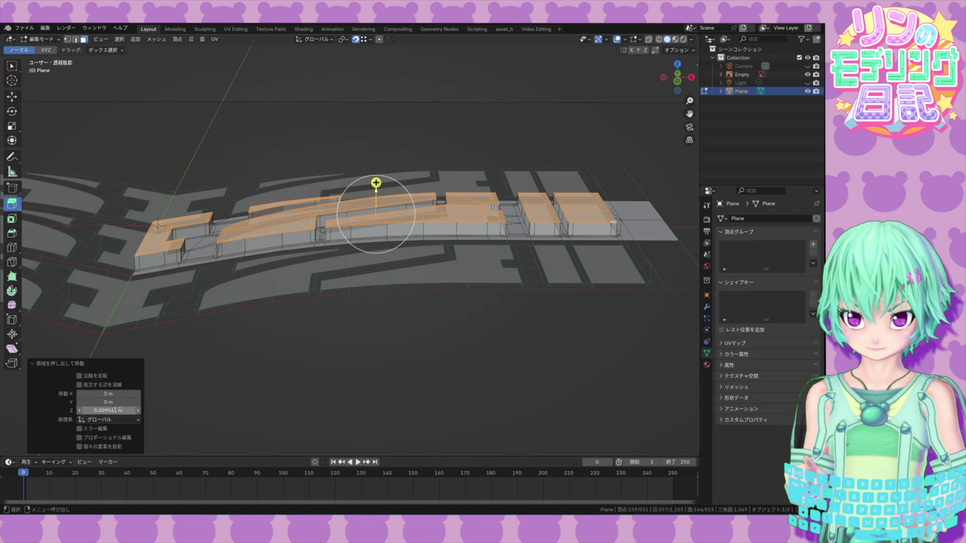
{"action": "type", "text": "0.01"}
{"action": "key", "text": "Return"}
Step: Select the vertical side faces of the extruded C-shaped block along the centre line
{"action": "left_click", "coordinate": [458, 303]}
{"action": "middle_click_drag", "start_coordinate": [462, 301], "coordinate": [201, 274]}
{"action": "left_click", "coordinate": [279, 321], "text": "ctrl"}
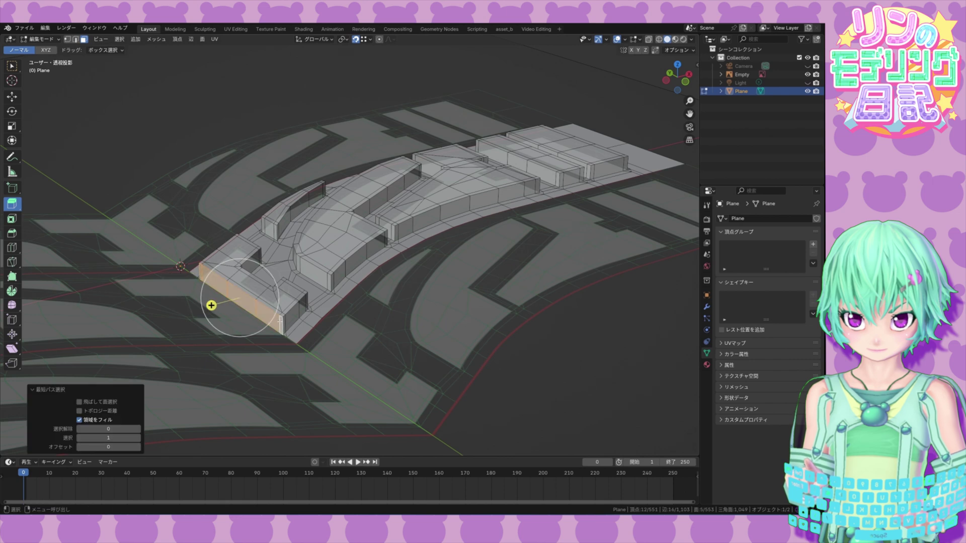
Step: Delete the selected wall faces at the tread strip's inner end along the centreline
{"action": "key", "text": "x"}
{"action": "left_click", "coordinate": [280, 322]}
{"action": "middle_click_drag", "start_coordinate": [280, 322], "coordinate": [454, 313]}
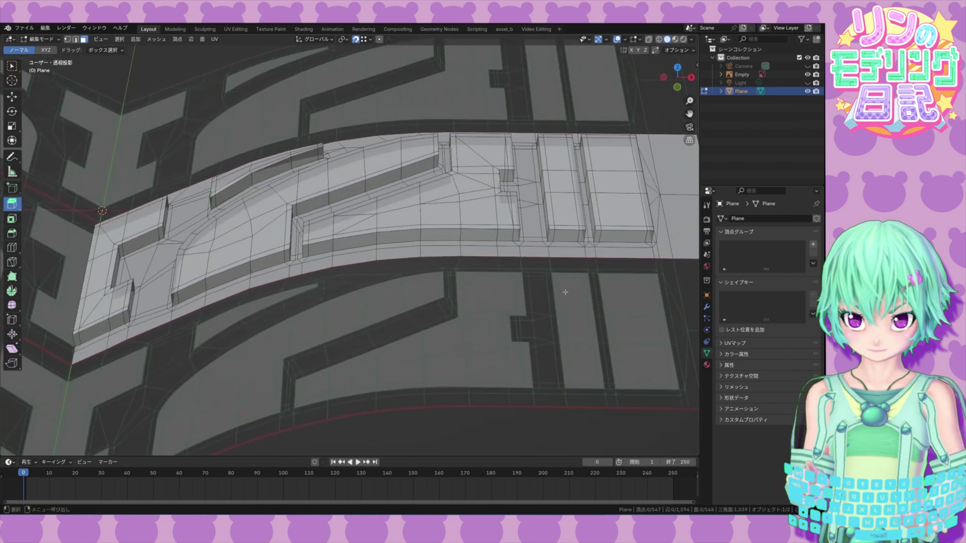
Step: Add a Mirror modifier on the X axis with clipping to generate the opposite half of the tread
{"action": "left_click", "coordinate": [706, 307]}
{"action": "left_click", "coordinate": [775, 219]}
{"action": "mouse_move", "coordinate": [703, 252]}
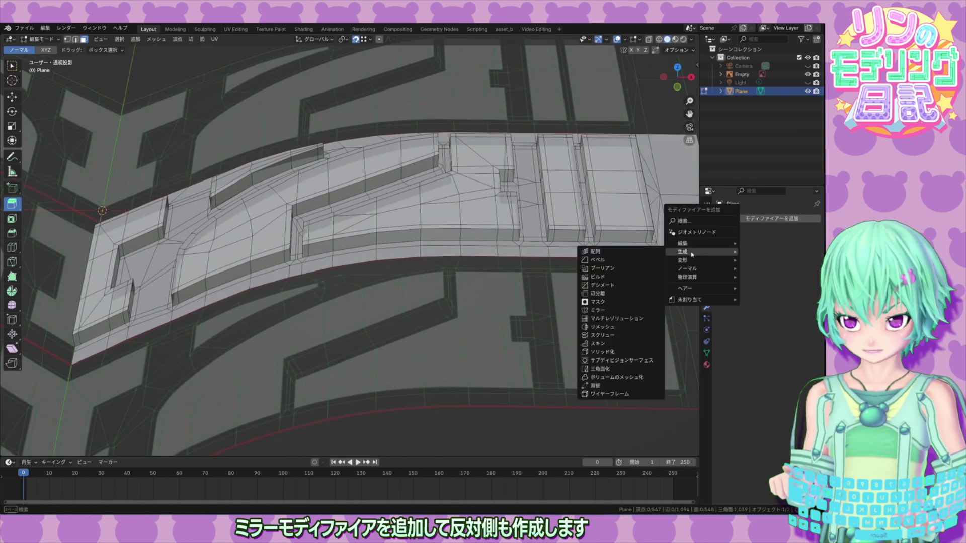
{"action": "left_click", "coordinate": [607, 311]}
Step: Cut two support edge loops around the side walls of each raised tread block
{"action": "middle_click_drag", "start_coordinate": [584, 338], "coordinate": [281, 302]}
{"action": "left_click", "coordinate": [12, 248]}
{"action": "left_click", "coordinate": [147, 297]}
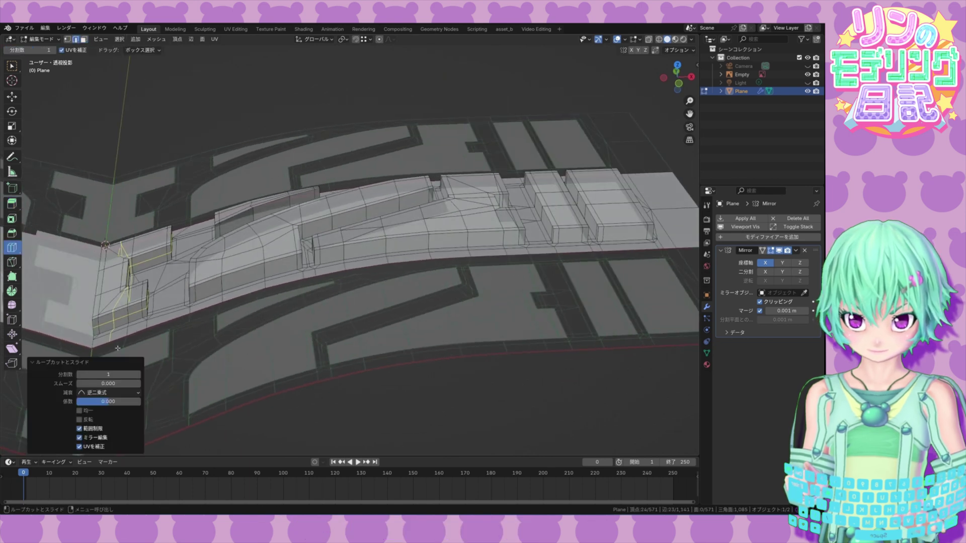
{"action": "left_click", "coordinate": [209, 294]}
{"action": "left_click", "coordinate": [138, 375]}
{"action": "left_click", "coordinate": [344, 252]}
{"action": "left_click", "coordinate": [138, 375]}
{"action": "left_click", "coordinate": [554, 236]}
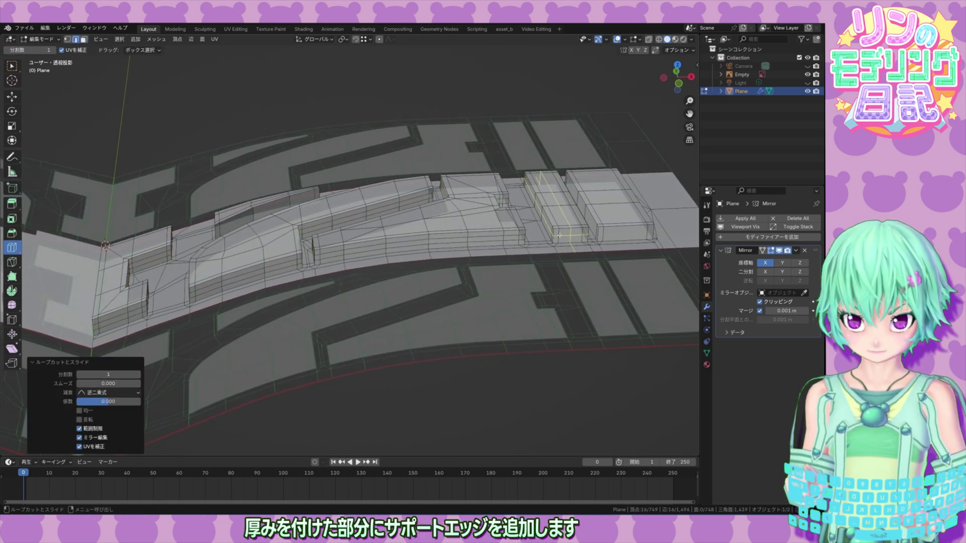
{"action": "left_click", "coordinate": [138, 375]}
{"action": "left_click", "coordinate": [598, 235]}
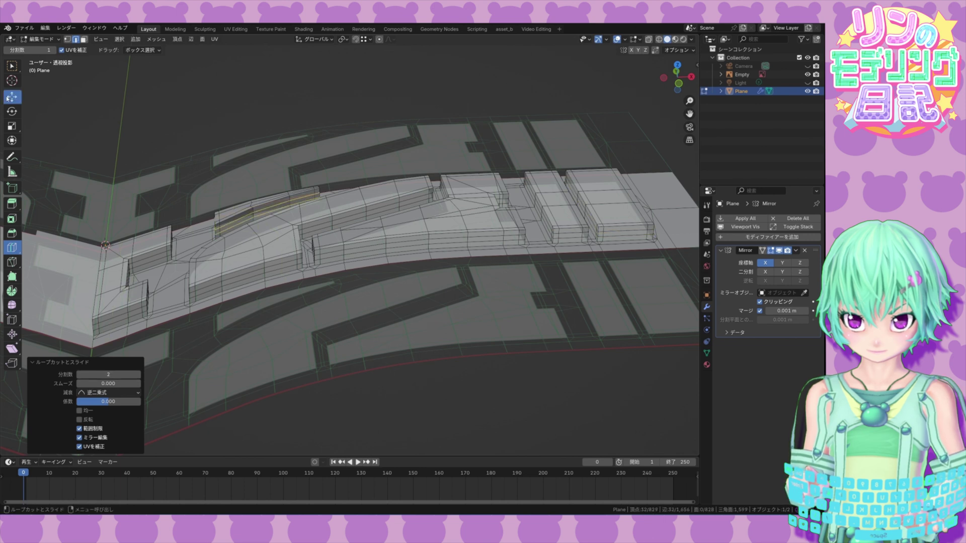
Step: Select the support loops on all tread blocks and scale them along Z to spread them toward the block edges
{"action": "left_click", "coordinate": [135, 309], "text": "shift"}
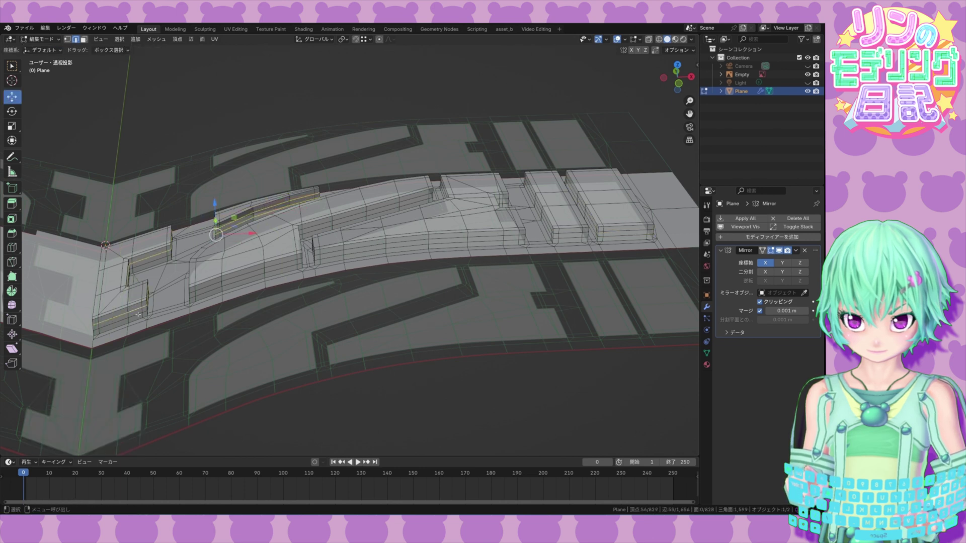
{"action": "left_click", "coordinate": [612, 238], "text": "alt+shift"}
{"action": "mouse_move", "coordinate": [613, 239]}
{"action": "middle_mouse_down"}
{"action": "mouse_move", "coordinate": [611, 271]}
{"action": "mouse_move", "coordinate": [606, 226]}
{"action": "middle_mouse_up"}
{"action": "left_click_drag", "start_coordinate": [385, 199], "coordinate": [385, 169]}
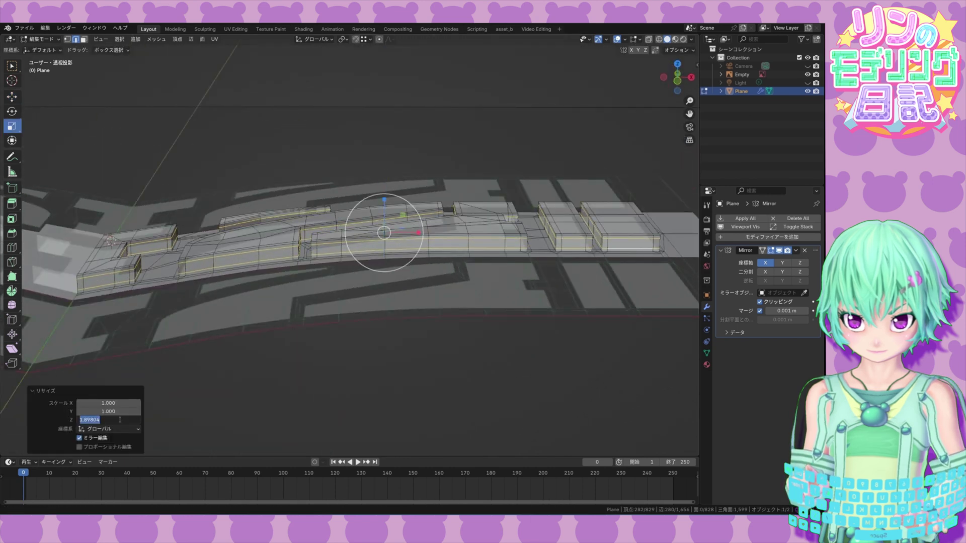
{"action": "left_click", "coordinate": [437, 363]}
Step: Connect the loose vertices in the lower margin beneath the block corners at the strip's outer end
{"action": "middle_click_drag", "start_coordinate": [473, 220], "coordinate": [355, 289]}
{"action": "middle_click_drag", "start_coordinate": [521, 279], "coordinate": [516, 254]}
{"action": "scroll", "coordinate": [446, 266], "scroll_direction": "up", "scroll_amount": 3}
{"action": "middle_click_drag", "start_coordinate": [446, 265], "coordinate": [348, 349], "text": "shift"}
{"action": "scroll", "coordinate": [345, 304], "scroll_direction": "up", "scroll_amount": 2}
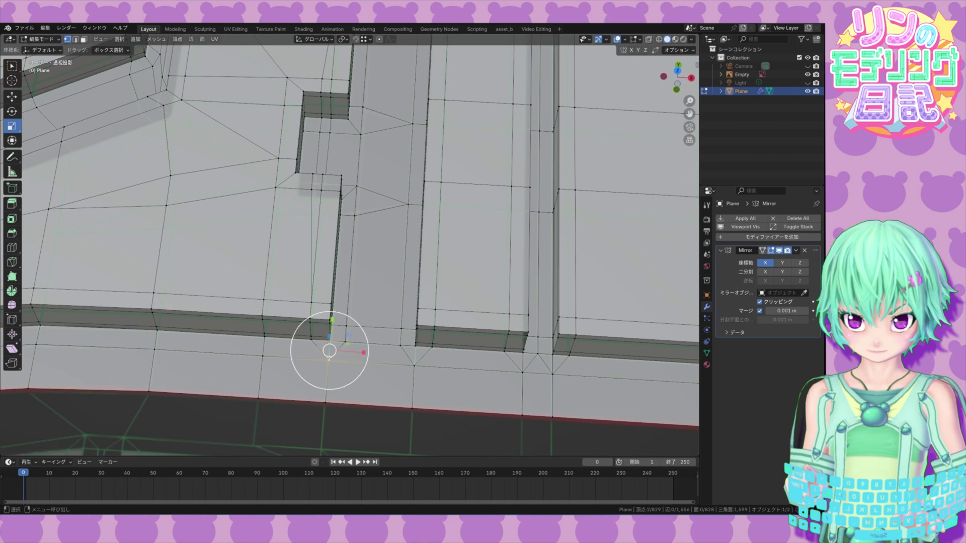
{"action": "left_click", "coordinate": [480, 428]}
{"action": "scroll", "coordinate": [462, 382], "scroll_direction": "down", "scroll_amount": 2}
{"action": "middle_click_drag", "start_coordinate": [441, 322], "coordinate": [460, 302]}
{"action": "scroll", "coordinate": [354, 307], "scroll_direction": "down", "scroll_amount": 3}
{"action": "key", "text": "KP_7"}
{"action": "scroll", "coordinate": [316, 316], "scroll_direction": "down", "scroll_amount": 1}
{"action": "middle_click_drag", "start_coordinate": [340, 328], "coordinate": [311, 309], "text": "shift"}
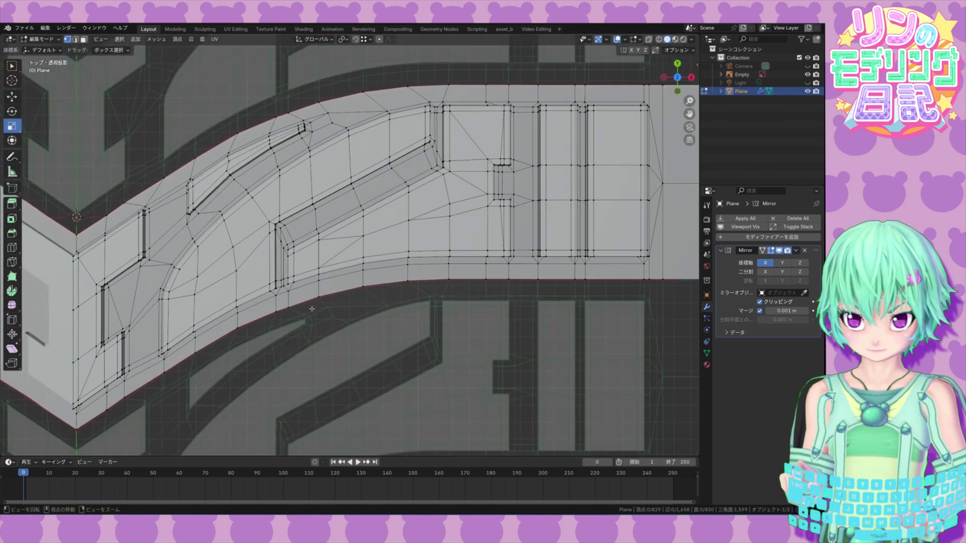
Step: Connect the paired vertices in the lower margin beneath the narrow groove between the two large curved blocks
{"action": "key", "text": "KP_5"}
{"action": "scroll", "coordinate": [312, 309], "scroll_direction": "up", "scroll_amount": 5}
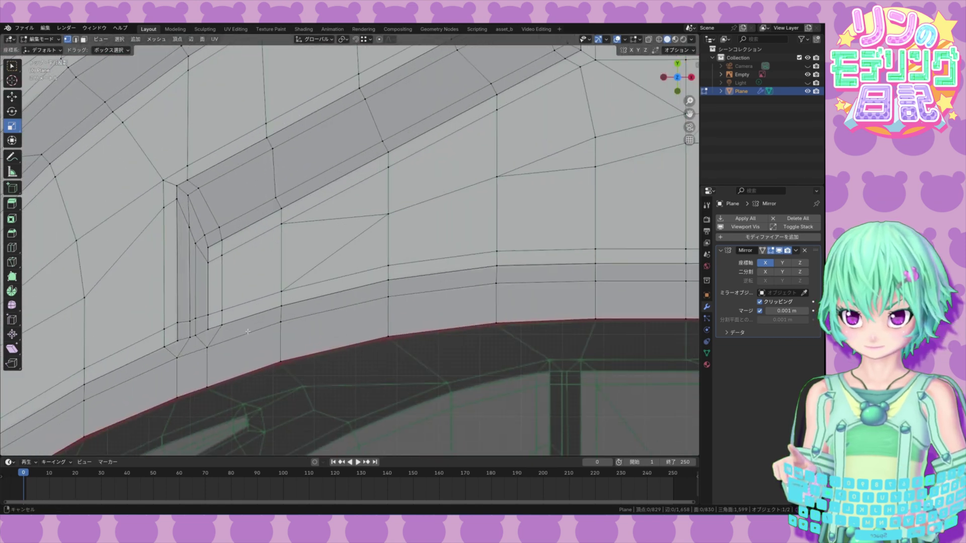
{"action": "middle_click_drag", "start_coordinate": [257, 337], "coordinate": [317, 287], "text": "shift"}
{"action": "middle_click_drag", "start_coordinate": [317, 286], "coordinate": [316, 272]}
{"action": "left_click", "coordinate": [270, 285]}
{"action": "left_click", "coordinate": [269, 305], "text": "shift"}
{"action": "key", "text": "j"}
{"action": "left_click", "coordinate": [241, 313]}
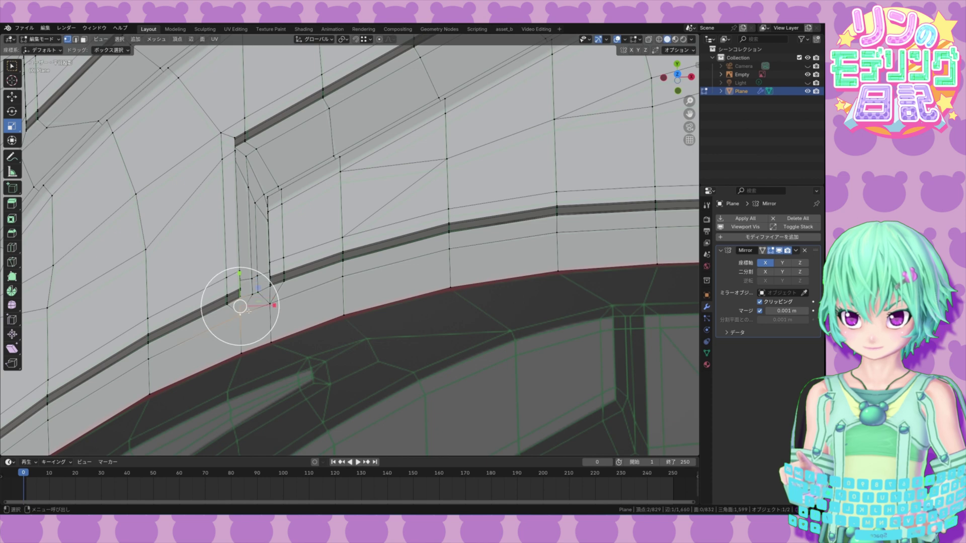
Step: Subdivide the edge linking the small inner block to the curved block and move the new vertex into the groove
{"action": "middle_click_drag", "start_coordinate": [282, 330], "coordinate": [259, 315]}
{"action": "scroll", "coordinate": [433, 330], "scroll_direction": "down", "scroll_amount": 5}
{"action": "middle_click_drag", "start_coordinate": [433, 330], "coordinate": [302, 318], "text": "shift"}
{"action": "scroll", "coordinate": [394, 330], "scroll_direction": "down", "scroll_amount": 2}
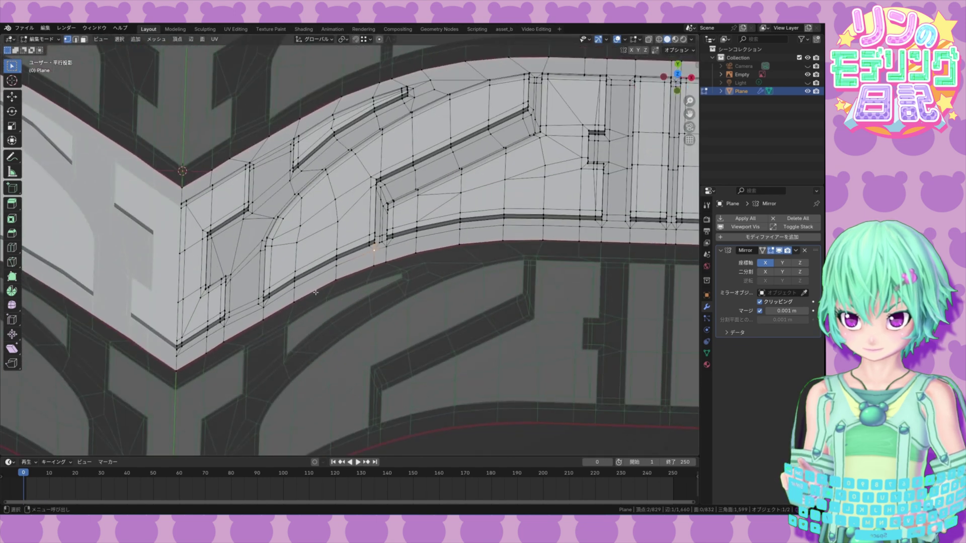
{"action": "scroll", "coordinate": [316, 292], "scroll_direction": "up", "scroll_amount": 2}
{"action": "middle_click_drag", "start_coordinate": [201, 251], "coordinate": [311, 283], "text": "shift"}
{"action": "scroll", "coordinate": [272, 246], "scroll_direction": "up", "scroll_amount": 2}
{"action": "middle_click_drag", "start_coordinate": [248, 230], "coordinate": [279, 237], "text": "shift"}
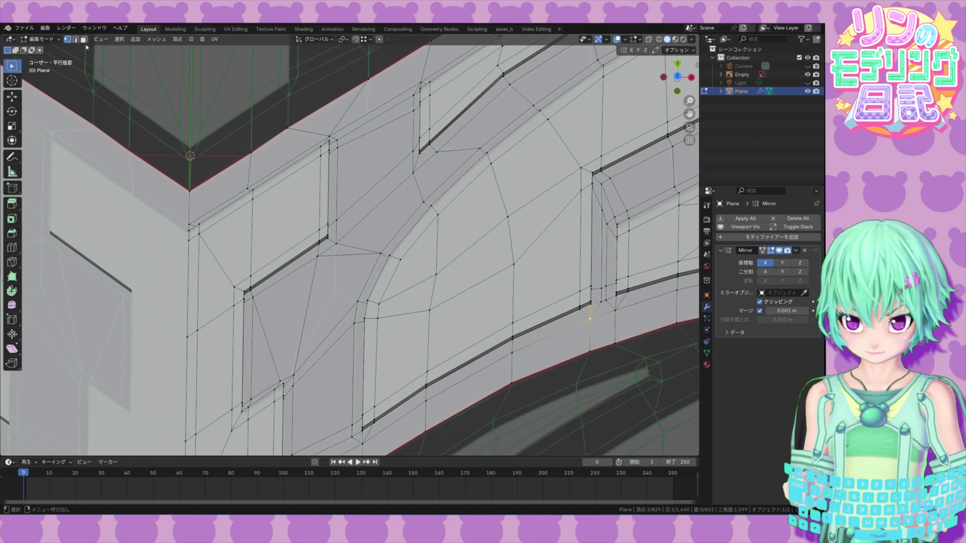
{"action": "right_click", "coordinate": [342, 253]}
{"action": "left_click", "coordinate": [342, 257]}
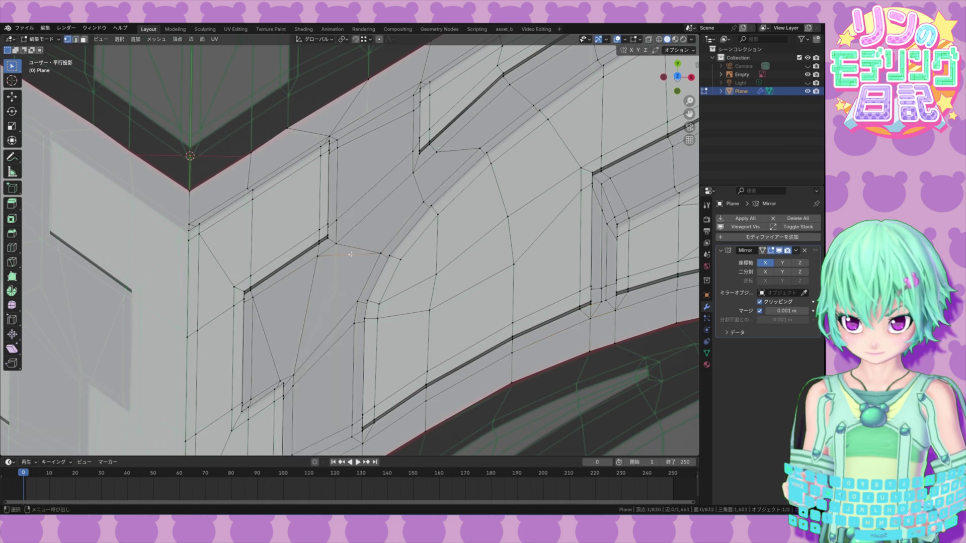
{"action": "key", "text": "KP_7"}
{"action": "left_click_drag", "start_coordinate": [368, 243], "coordinate": [353, 282]}
Step: Connect the moved groove vertex to the neighbouring corner vertices of the small inner block and the curved block
{"action": "left_click", "coordinate": [359, 308]}
{"action": "left_click", "coordinate": [336, 300], "text": "ctrl"}
{"action": "left_click", "coordinate": [336, 250]}
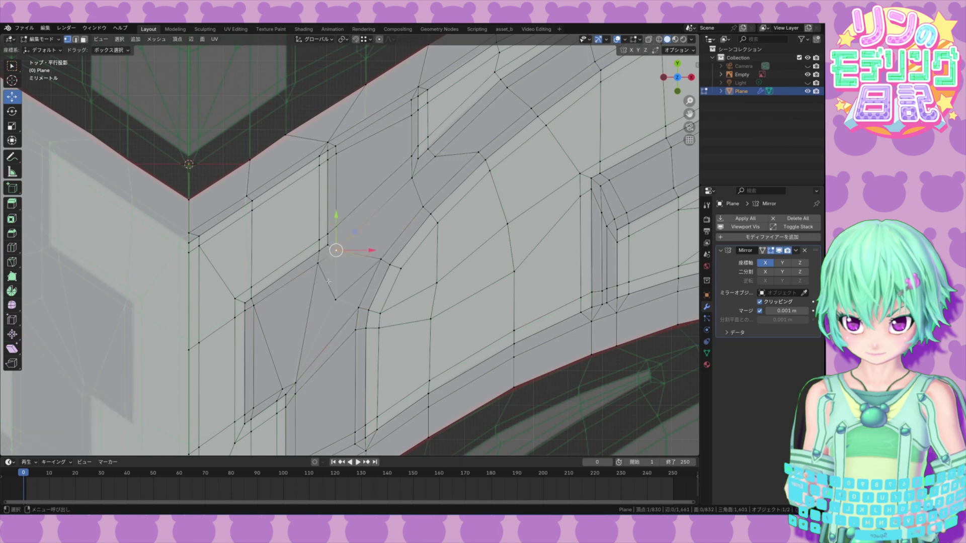
{"action": "left_click", "coordinate": [337, 300], "text": "ctrl"}
{"action": "key", "text": "j"}
{"action": "left_click", "coordinate": [336, 299]}
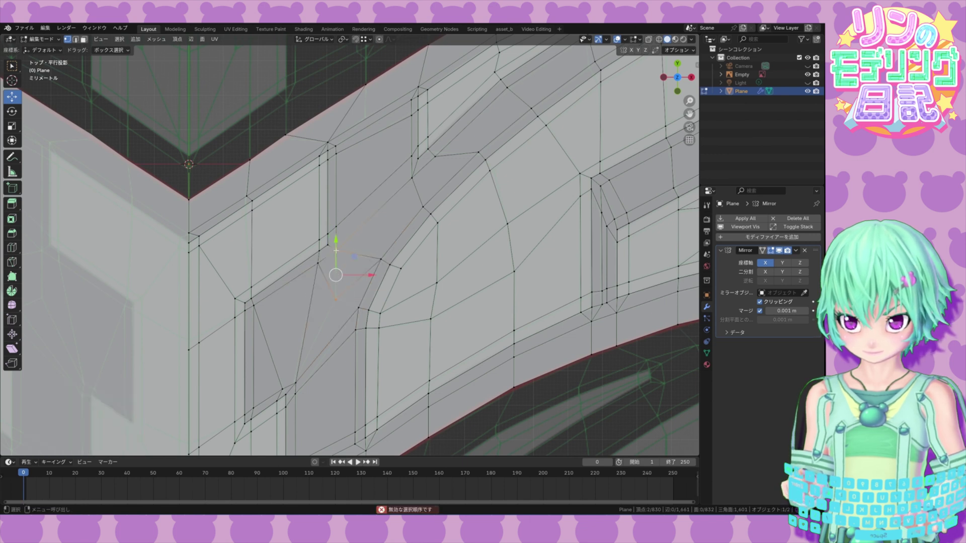
{"action": "left_click", "coordinate": [358, 308], "text": "shift"}
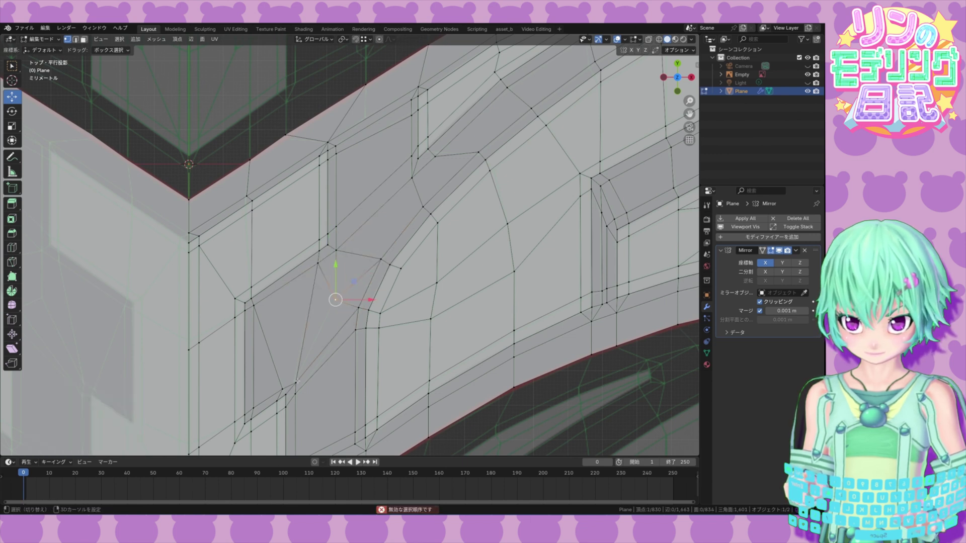
{"action": "left_click", "coordinate": [343, 297]}
{"action": "left_click_drag", "start_coordinate": [353, 282], "coordinate": [354, 280]}
Step: Dissolve the redundant edge in the groove between the small inner block and the curved block
{"action": "key", "text": "2"}
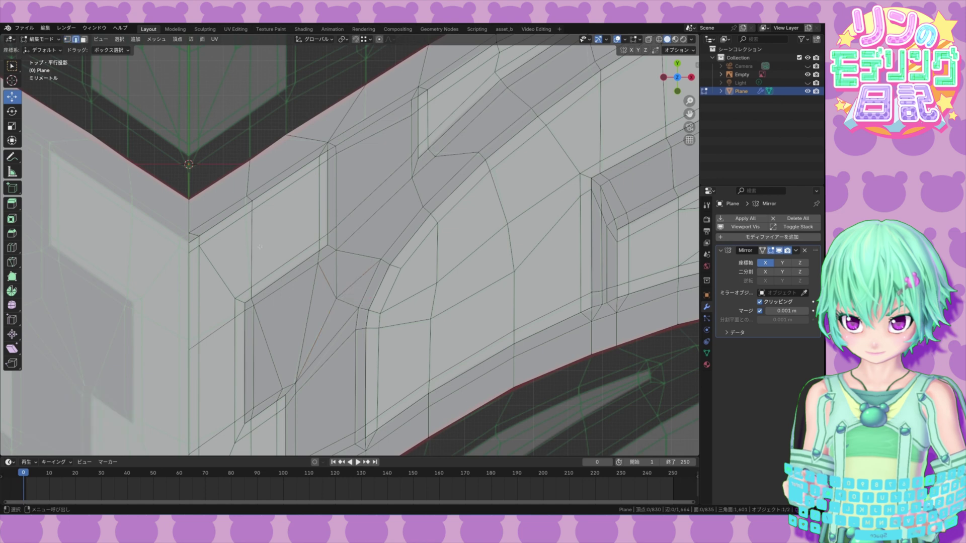
{"action": "left_click", "coordinate": [360, 277]}
{"action": "key", "text": "x"}
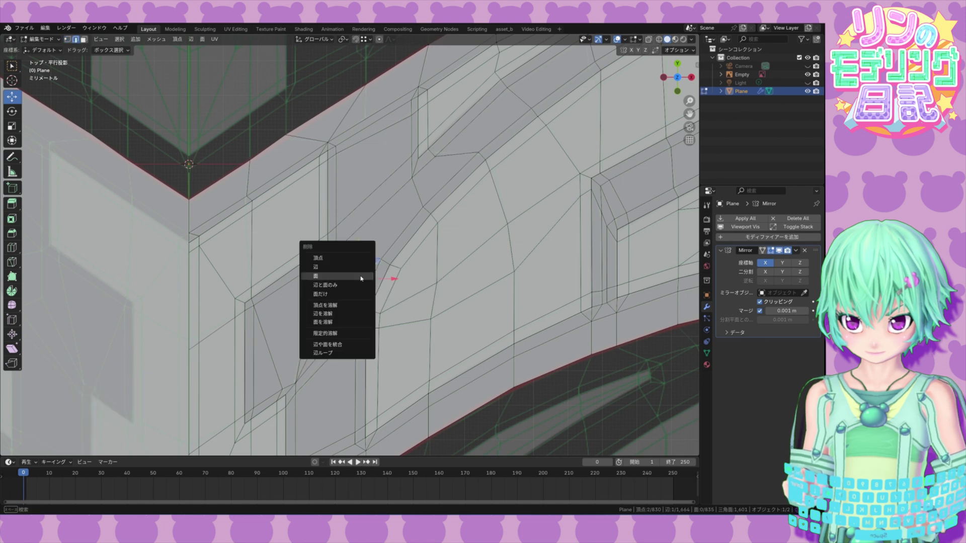
{"action": "left_click", "coordinate": [356, 314]}
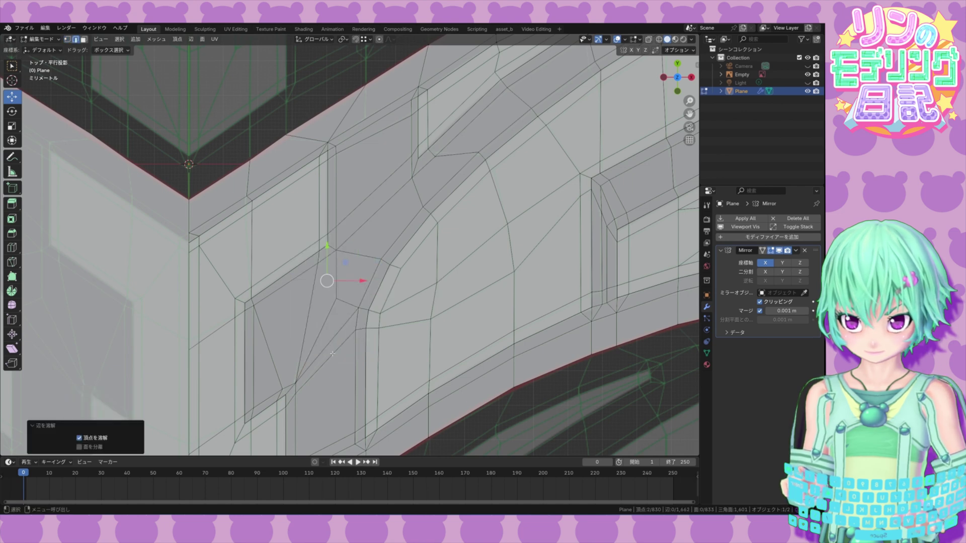
Step: Knife a cut from the upper border vertex to the inner margin edge between the small inner block and the slanted block
{"action": "middle_click_drag", "start_coordinate": [332, 353], "coordinate": [372, 313], "text": "shift"}
{"action": "scroll", "coordinate": [372, 313], "scroll_direction": "up", "scroll_amount": 1}
{"action": "scroll", "coordinate": [403, 294], "scroll_direction": "down", "scroll_amount": 4}
{"action": "middle_click_drag", "start_coordinate": [442, 272], "coordinate": [420, 426], "text": "shift"}
{"action": "scroll", "coordinate": [361, 310], "scroll_direction": "up", "scroll_amount": 4}
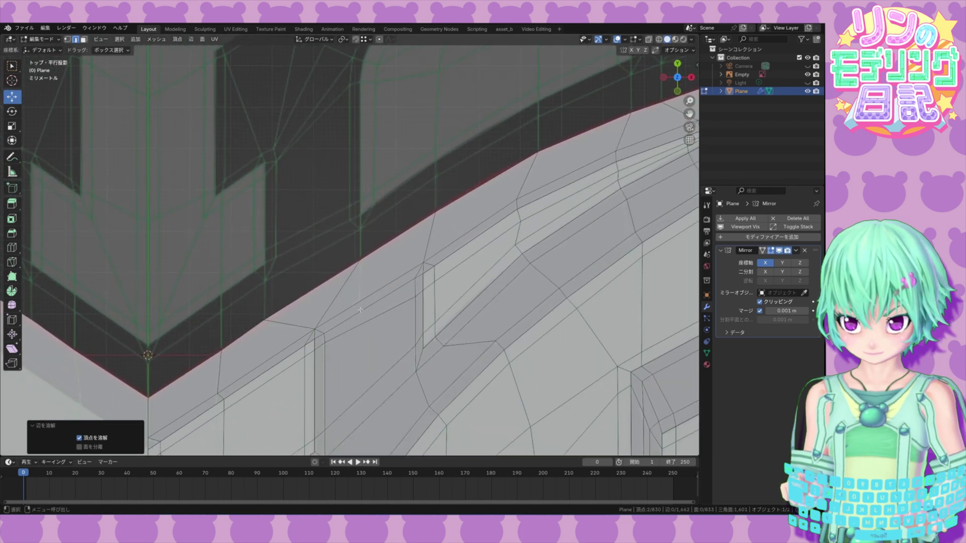
{"action": "scroll", "coordinate": [360, 310], "scroll_direction": "up", "scroll_amount": 1}
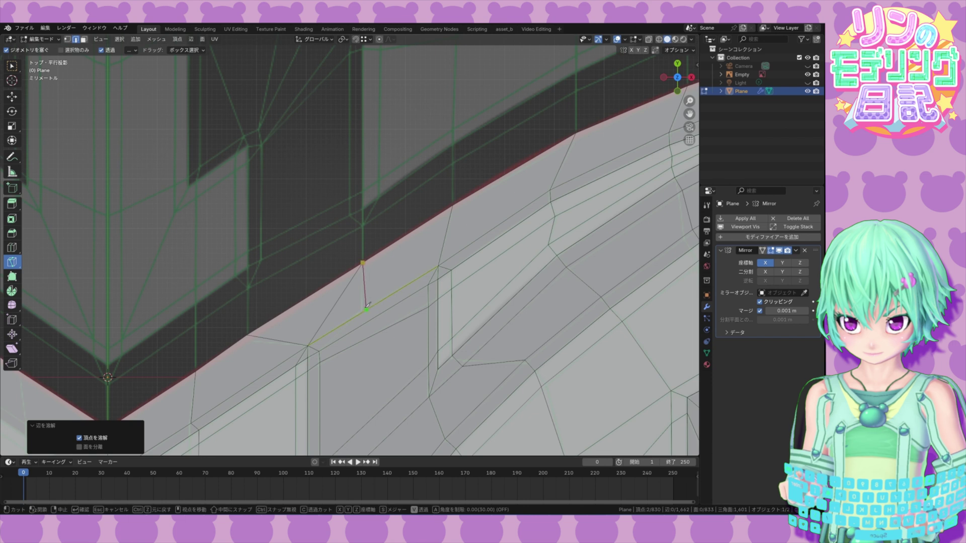
{"action": "key", "text": "Return"}
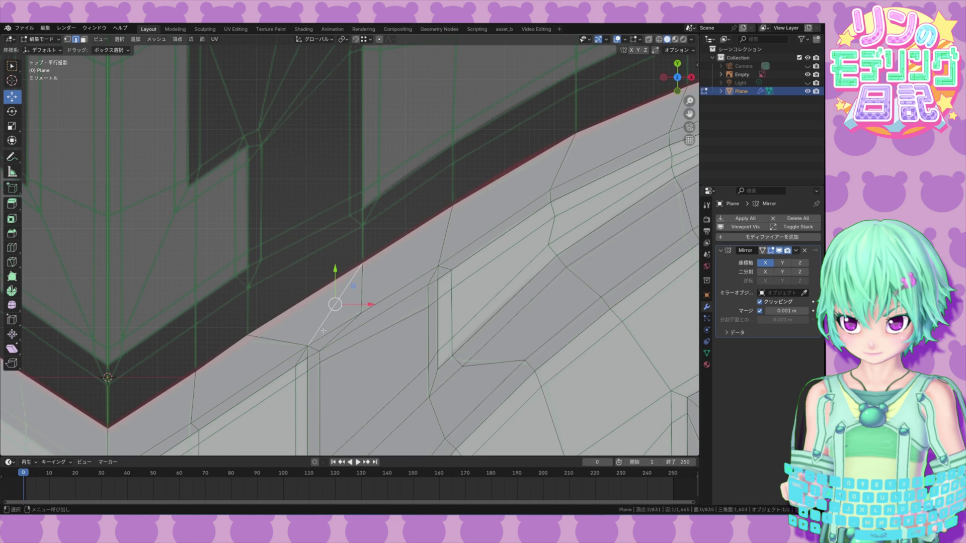
Step: Dissolve the redundant diagonal edges beside the new cut in the upper margin
{"action": "key", "text": "ctrl+x"}
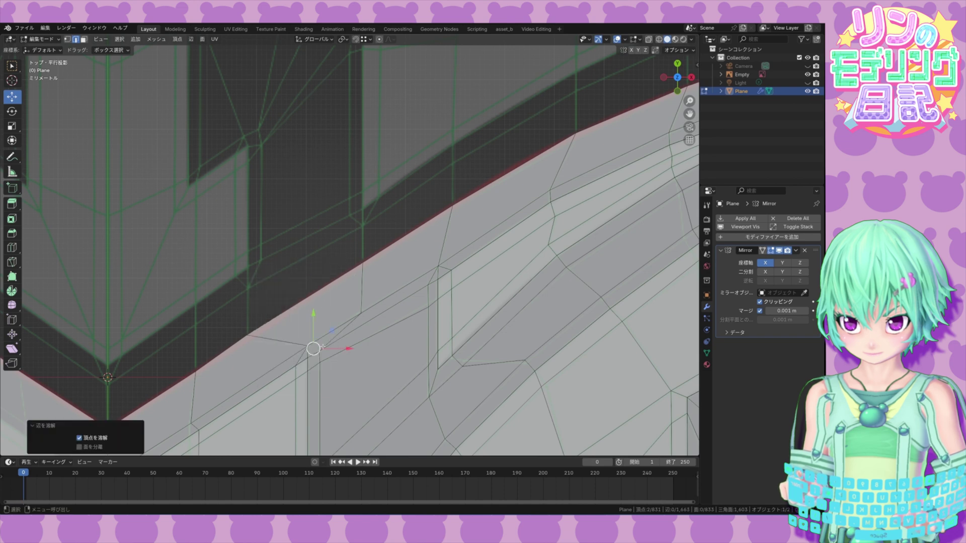
{"action": "left_click", "coordinate": [355, 436]}
{"action": "scroll", "coordinate": [355, 436], "scroll_direction": "down", "scroll_amount": 1}
{"action": "middle_click_drag", "start_coordinate": [355, 437], "coordinate": [433, 329], "text": "shift"}
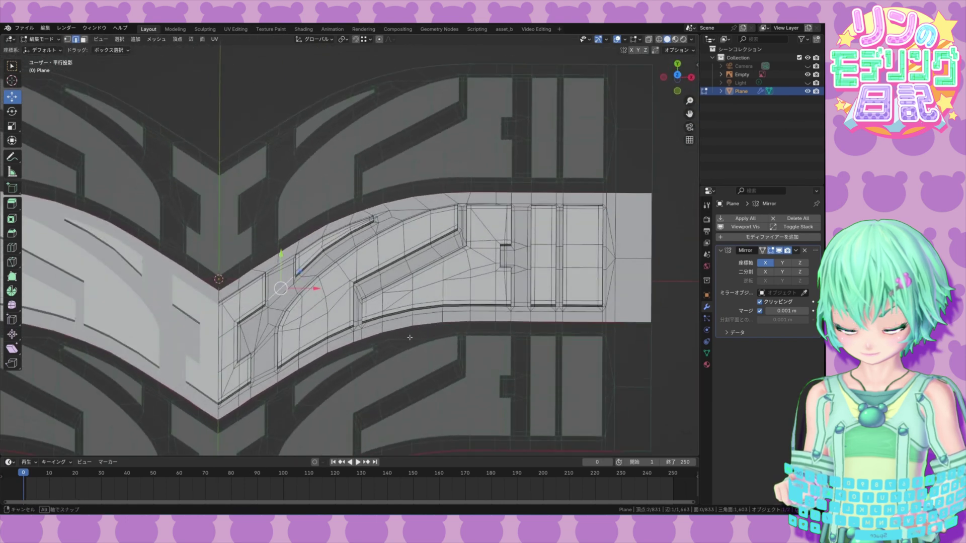
Step: Add a Subdivision Surface modifier to the tread mesh
{"action": "scroll", "coordinate": [434, 329], "scroll_direction": "up", "scroll_amount": 3}
{"action": "left_click_drag", "start_coordinate": [434, 328], "coordinate": [390, 272], "text": "alt"}
{"action": "scroll", "coordinate": [418, 322], "scroll_direction": "down", "scroll_amount": 2}
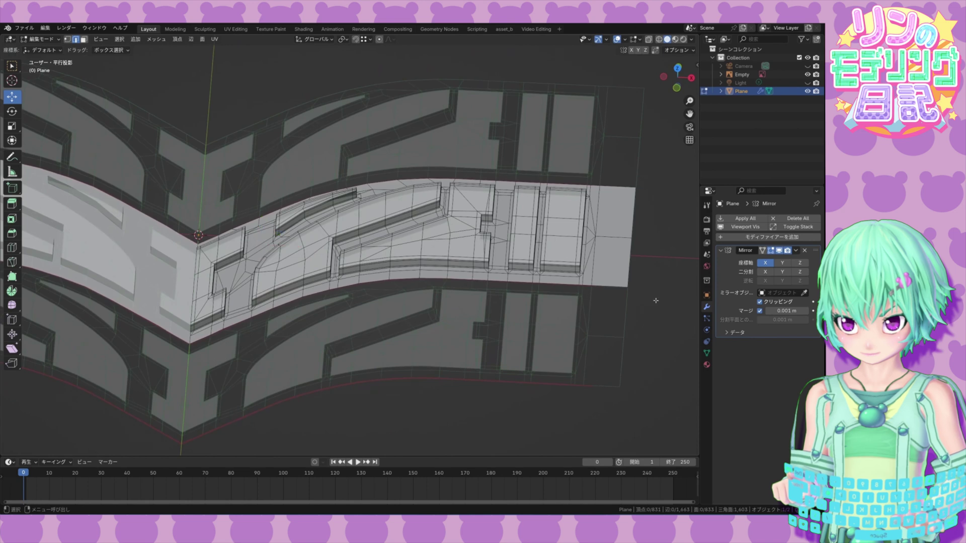
{"action": "mouse_move", "coordinate": [498, 315]}
{"action": "middle_mouse_down"}
{"action": "mouse_move", "coordinate": [445, 294]}
{"action": "mouse_move", "coordinate": [501, 320]}
{"action": "middle_mouse_up"}
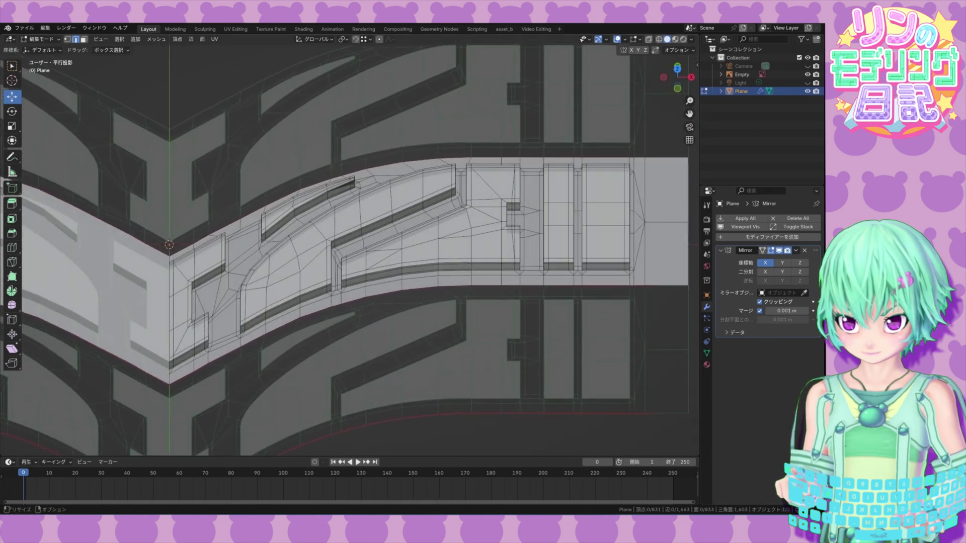
{"action": "scroll", "coordinate": [296, 272], "scroll_direction": "down", "scroll_amount": 3}
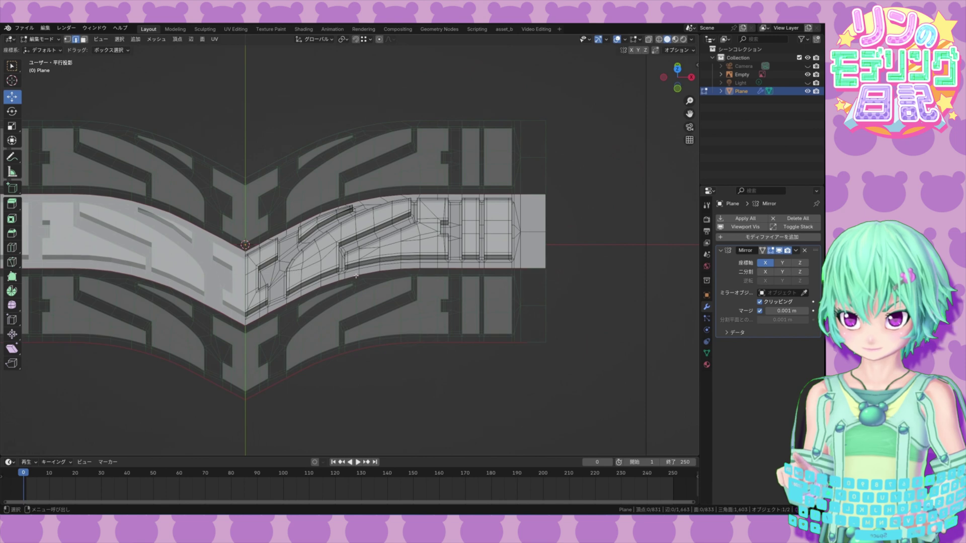
{"action": "mouse_move", "coordinate": [356, 276]}
{"action": "middle_mouse_down"}
{"action": "mouse_move", "coordinate": [354, 254]}
{"action": "mouse_move", "coordinate": [349, 266]}
{"action": "middle_mouse_up"}
{"action": "left_click", "coordinate": [719, 238]}
{"action": "mouse_move", "coordinate": [719, 239]}
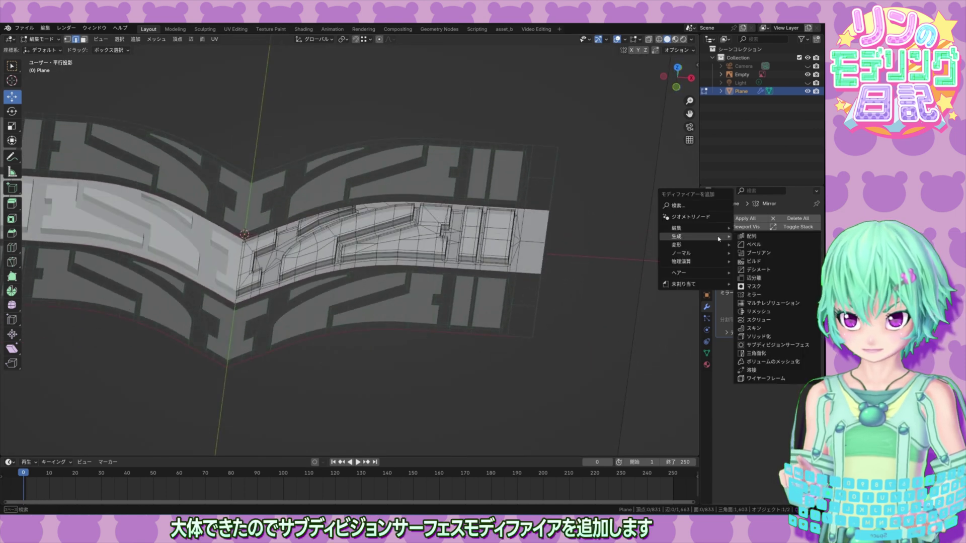
{"action": "left_click", "coordinate": [770, 345]}
Step: Switch to Object Mode and apply smooth shading to the tread
{"action": "middle_click_drag", "start_coordinate": [489, 287], "coordinate": [492, 313]}
{"action": "scroll", "coordinate": [492, 313], "scroll_direction": "up", "scroll_amount": 1}
{"action": "left_click", "coordinate": [42, 40]}
{"action": "left_click", "coordinate": [44, 49]}
{"action": "middle_click_drag", "start_coordinate": [407, 290], "coordinate": [506, 331]}
{"action": "right_click", "coordinate": [355, 263]}
{"action": "left_click", "coordinate": [357, 265]}
{"action": "right_click", "coordinate": [364, 264]}
{"action": "left_click", "coordinate": [359, 258]}
{"action": "scroll", "coordinate": [343, 283], "scroll_direction": "up", "scroll_amount": 2}
{"action": "scroll", "coordinate": [331, 297], "scroll_direction": "down", "scroll_amount": 3}
Step: Add tire_tex_cross_section.png as an image empty aligned to the front view
{"action": "key", "text": "KP_1"}
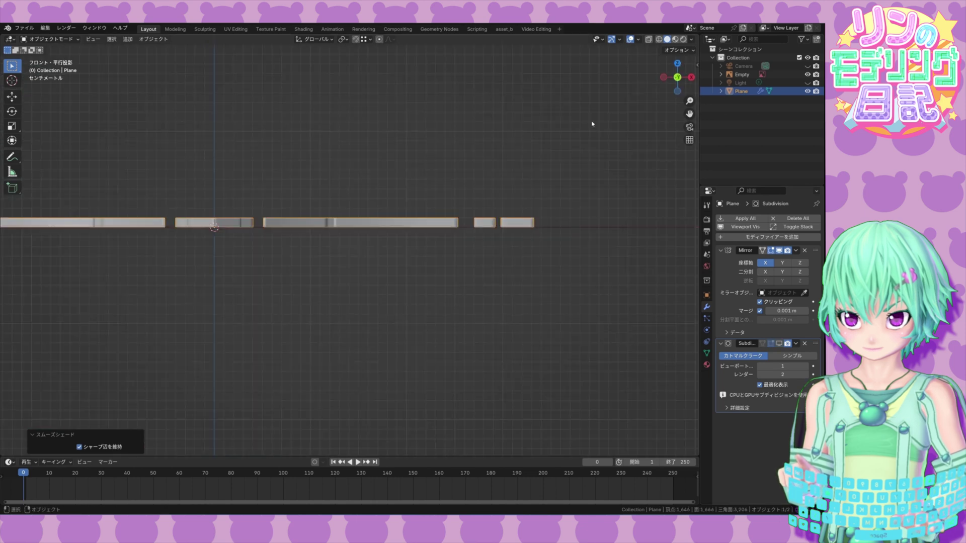
{"action": "left_click", "coordinate": [128, 38]}
{"action": "mouse_move", "coordinate": [166, 132]}
{"action": "left_click", "coordinate": [226, 139]}
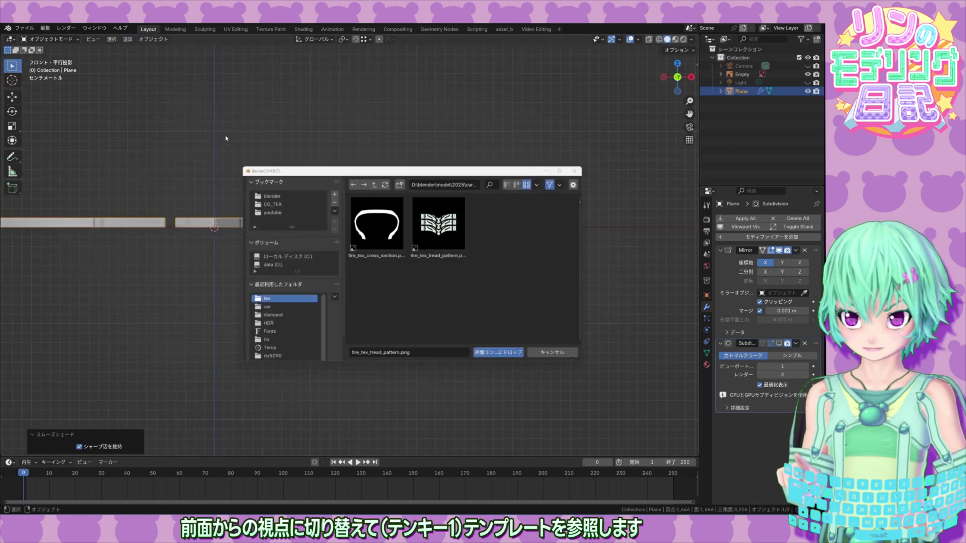
{"action": "left_click", "coordinate": [377, 223]}
{"action": "left_click", "coordinate": [498, 352]}
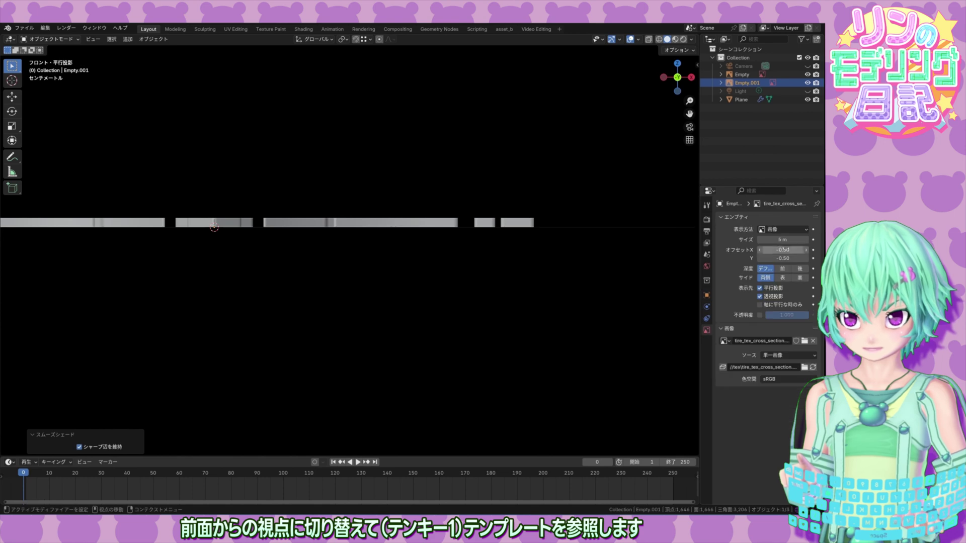
Step: Set the cross-section image to a size of 1 m, front depth and 0.1 opacity
{"action": "key", "text": "BackSpace"}
{"action": "left_click", "coordinate": [782, 269]}
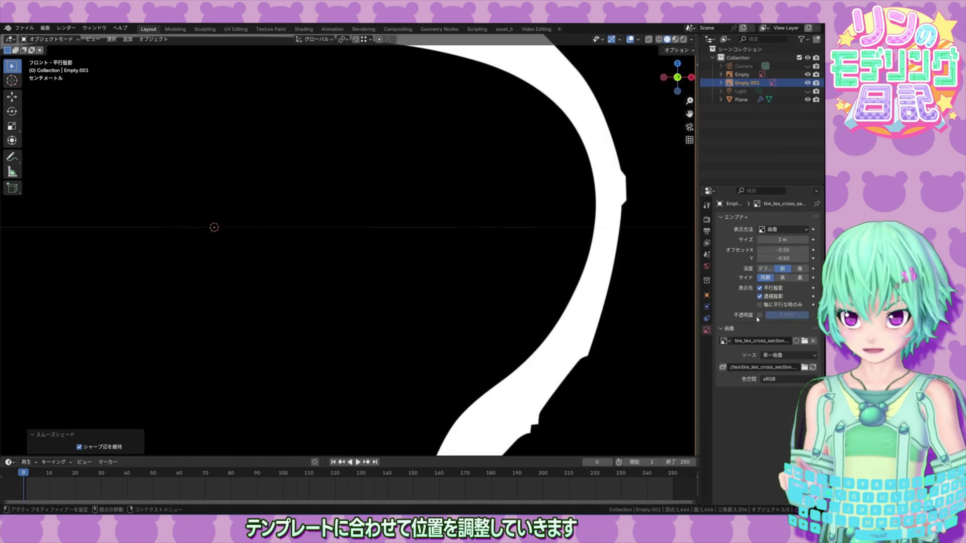
{"action": "left_click", "coordinate": [760, 315]}
{"action": "double_click", "coordinate": [787, 315]}
{"action": "type", "text": "0.1"}
{"action": "key", "text": "Return"}
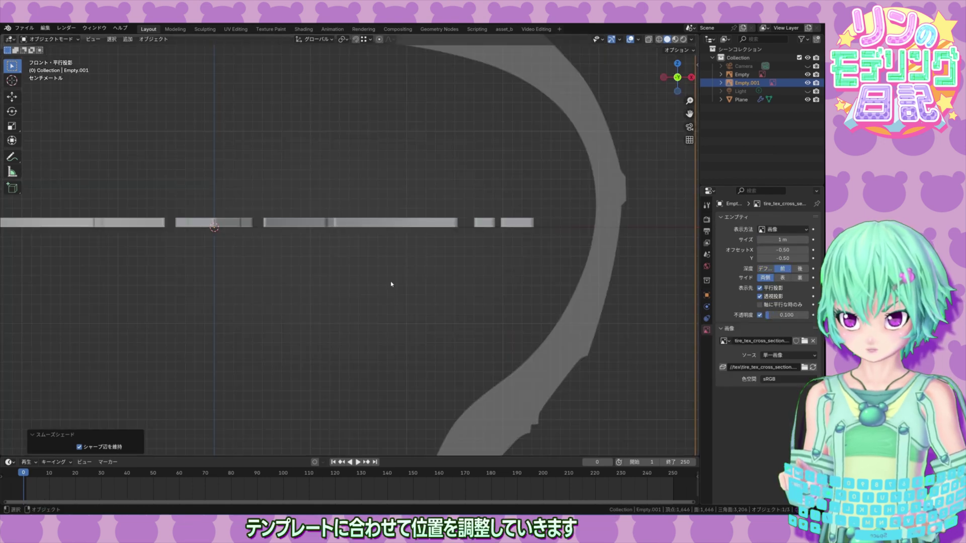
Step: Make the tread mesh the active object and enter Edit Mode on it
{"action": "scroll", "coordinate": [392, 284], "scroll_direction": "down", "scroll_amount": 3}
{"action": "middle_click_drag", "start_coordinate": [392, 284], "coordinate": [372, 346], "text": "shift"}
{"action": "left_click", "coordinate": [51, 39]}
{"action": "left_click", "coordinate": [169, 294]}
{"action": "left_click", "coordinate": [56, 39]}
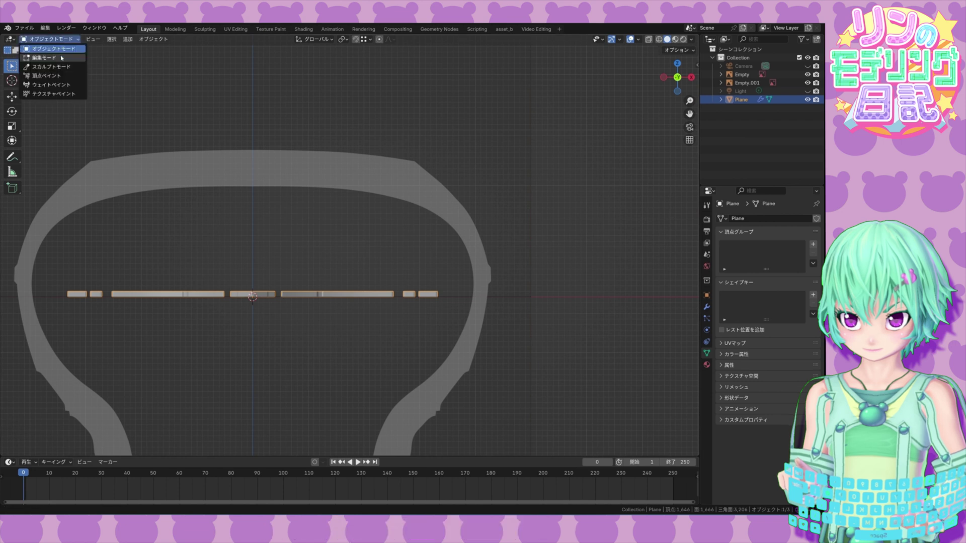
{"action": "left_click", "coordinate": [62, 58]}
Step: Raise the whole tread about 0.253 m until its base rests on the cross-section's crown, with X-ray display enabled
{"action": "left_click_drag", "start_coordinate": [342, 275], "coordinate": [343, 130]}
{"action": "scroll", "coordinate": [343, 130], "scroll_direction": "up", "scroll_amount": 3}
{"action": "left_click", "coordinate": [649, 39]}
{"action": "scroll", "coordinate": [374, 239], "scroll_direction": "up", "scroll_amount": 3}
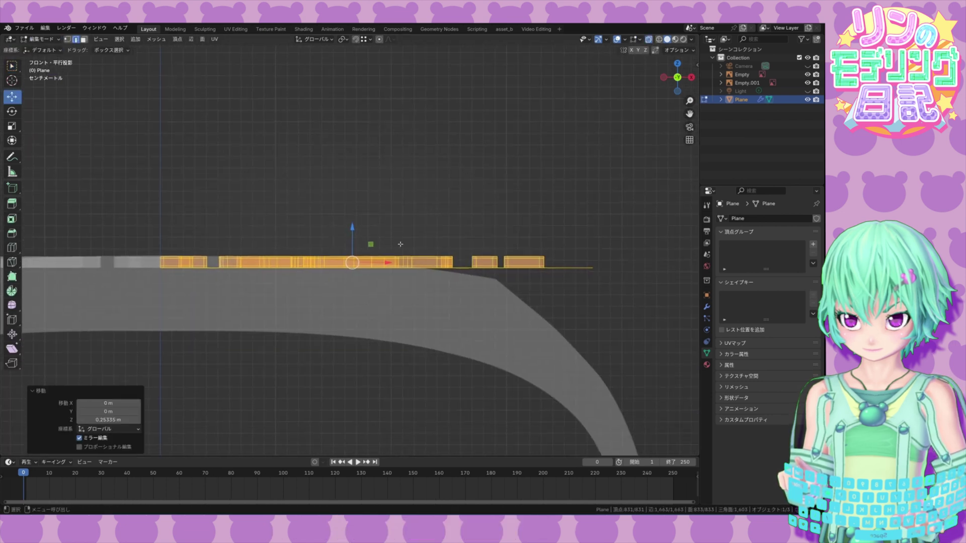
{"action": "left_click_drag", "start_coordinate": [354, 241], "coordinate": [355, 242]}
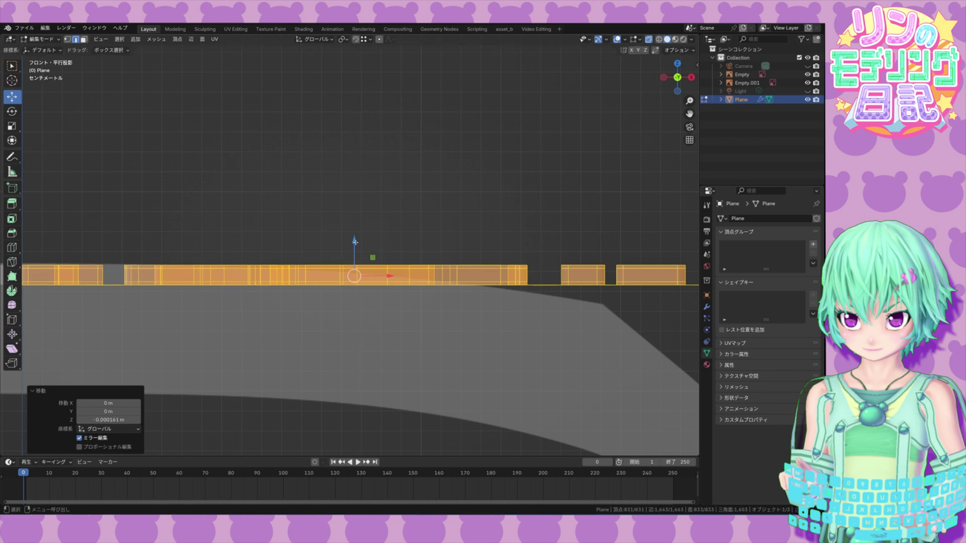
{"action": "middle_click_drag", "start_coordinate": [462, 246], "coordinate": [518, 245], "text": "shift"}
{"action": "left_click_drag", "start_coordinate": [411, 239], "coordinate": [411, 238]}
Step: Lower the vertices of the tread's outermost block and end strip about 0.021 m with proportional editing enabled
{"action": "middle_click_drag", "start_coordinate": [579, 244], "coordinate": [384, 265], "text": "shift"}
{"action": "key", "text": "1"}
{"action": "middle_click_drag", "start_coordinate": [647, 284], "coordinate": [594, 285], "text": "shift"}
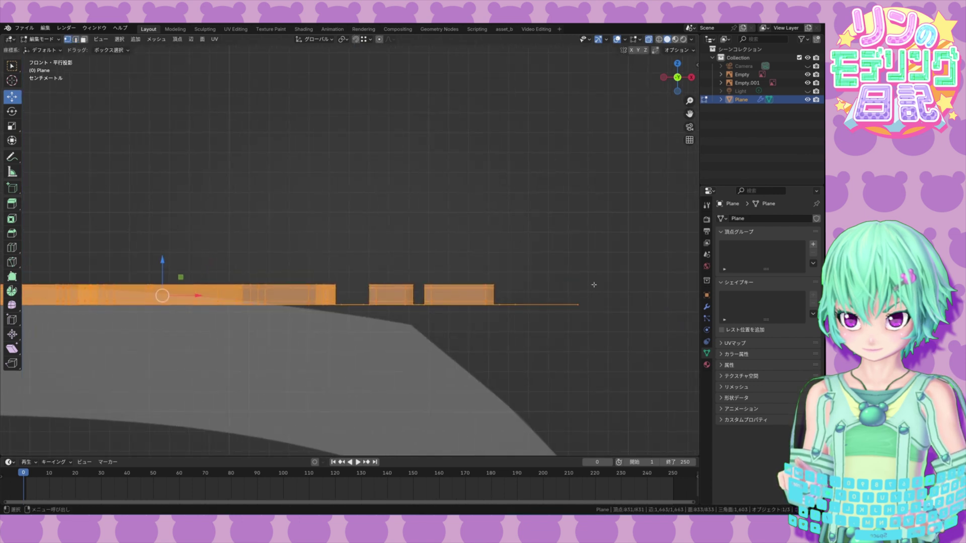
{"action": "left_click_drag", "start_coordinate": [593, 285], "coordinate": [410, 336]}
{"action": "left_click_drag", "start_coordinate": [453, 261], "coordinate": [455, 304]}
{"action": "left_click", "coordinate": [95, 447]}
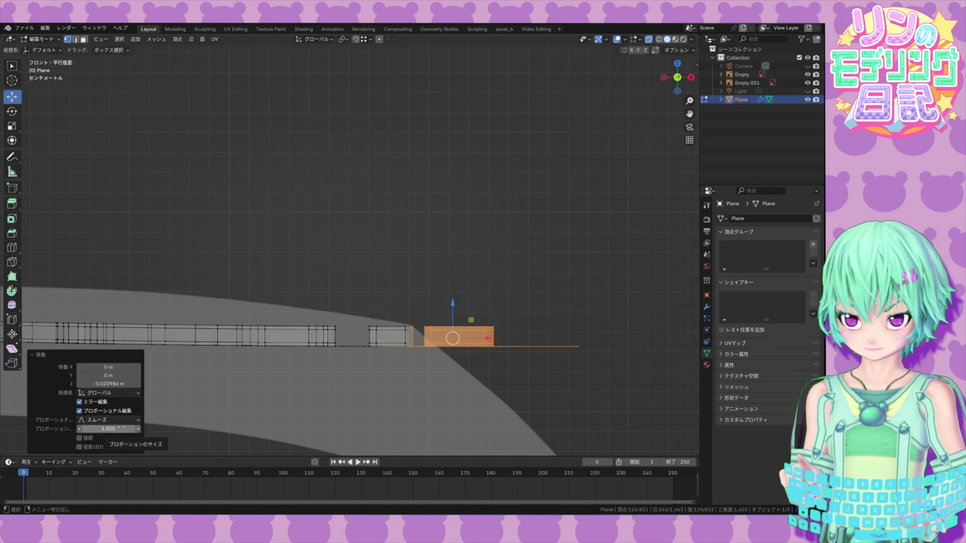
{"action": "left_click_drag", "start_coordinate": [121, 428], "coordinate": [85, 429]}
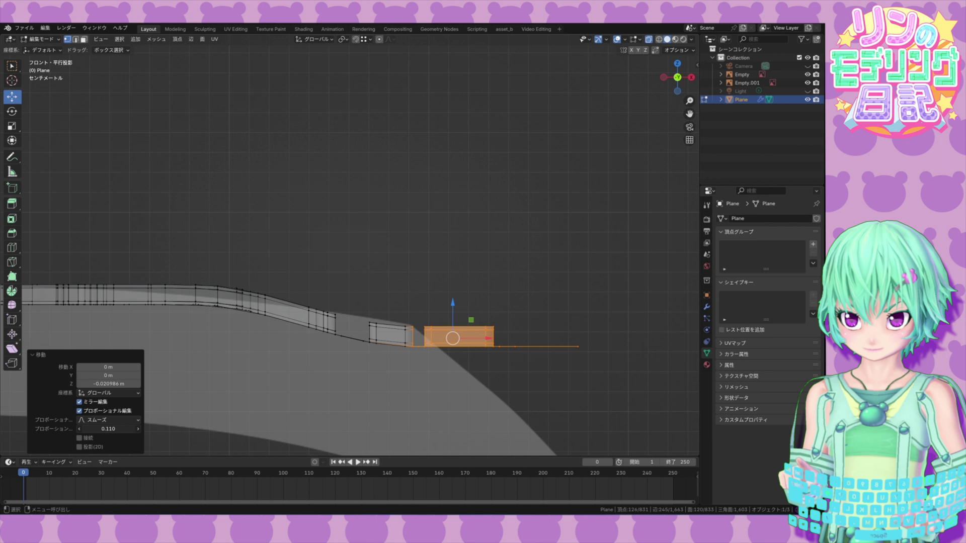
Step: Change the move's proportional falloff to Sharp with size 0.232, and set its Z distance to -0.019986 m
{"action": "left_click", "coordinate": [119, 420]}
{"action": "left_click", "coordinate": [110, 409]}
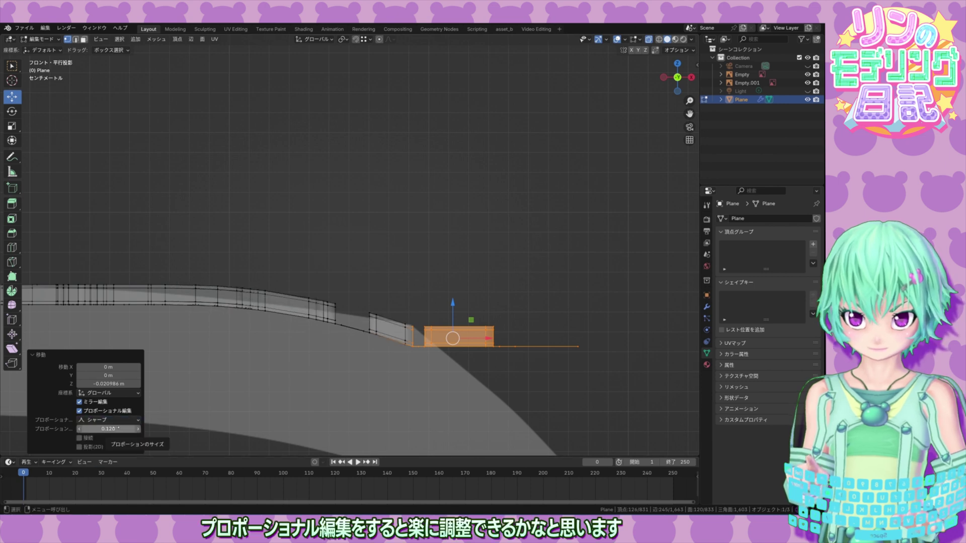
{"action": "left_click_drag", "start_coordinate": [119, 428], "coordinate": [145, 429]}
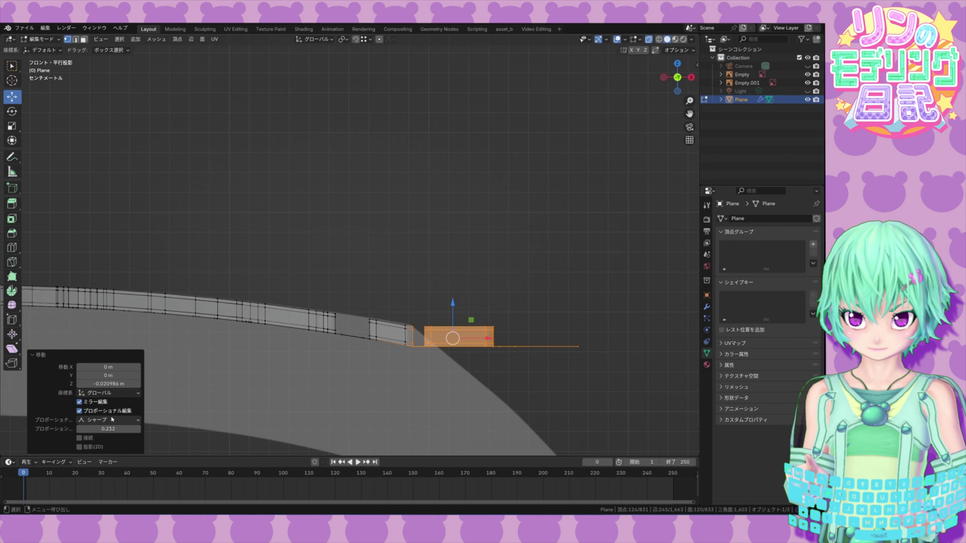
{"action": "left_click_drag", "start_coordinate": [119, 383], "coordinate": [120, 382]}
{"action": "scroll", "coordinate": [328, 252], "scroll_direction": "down", "scroll_amount": 2}
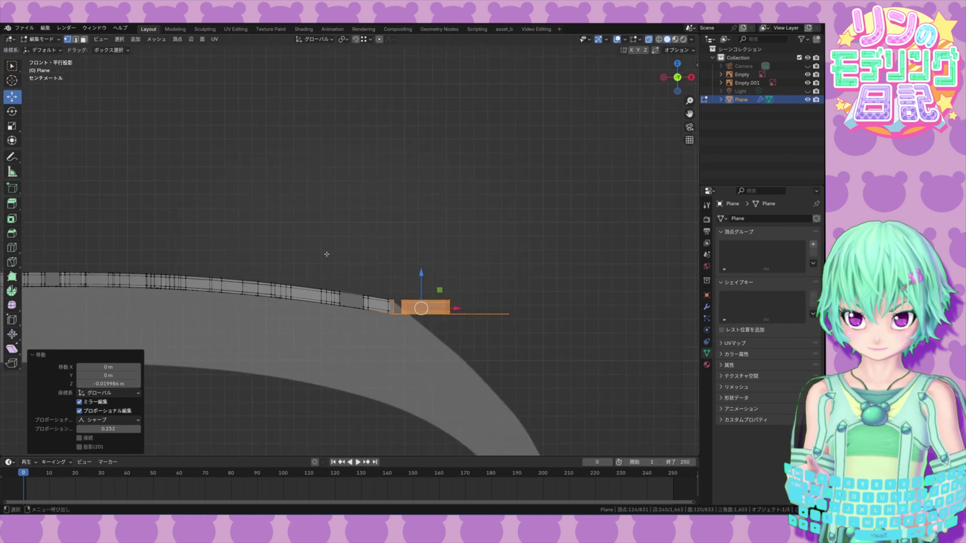
Step: Lower the shoulder block's vertices and the flat strip beyond it toward the template's slope
{"action": "left_click", "coordinate": [452, 263]}
{"action": "scroll", "coordinate": [390, 261], "scroll_direction": "up", "scroll_amount": 4}
{"action": "left_click_drag", "start_coordinate": [505, 276], "coordinate": [270, 342]}
{"action": "left_click", "coordinate": [332, 262]}
{"action": "middle_click_drag", "start_coordinate": [279, 282], "coordinate": [292, 276], "text": "shift"}
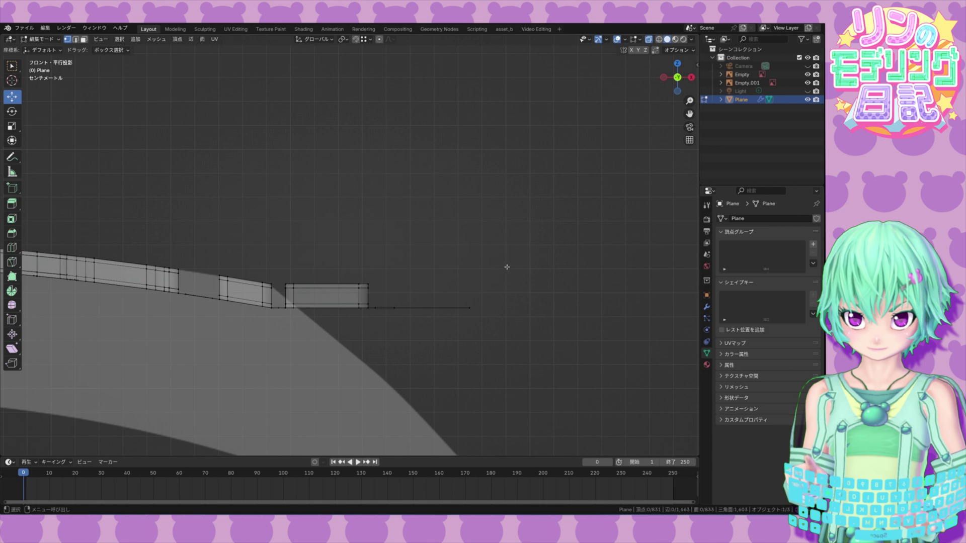
{"action": "left_click_drag", "start_coordinate": [507, 267], "coordinate": [279, 315]}
{"action": "left_click_drag", "start_coordinate": [373, 264], "coordinate": [372, 322]}
Step: Lower the successive outer vertex columns of the shoulder block and strip to follow the sloping outline
{"action": "left_click_drag", "start_coordinate": [519, 320], "coordinate": [364, 394]}
{"action": "left_click_drag", "start_coordinate": [379, 323], "coordinate": [378, 332]}
{"action": "left_click_drag", "start_coordinate": [499, 356], "coordinate": [374, 404]}
{"action": "left_click_drag", "start_coordinate": [403, 336], "coordinate": [404, 341]}
{"action": "left_click_drag", "start_coordinate": [517, 352], "coordinate": [389, 409]}
{"action": "left_click_drag", "start_coordinate": [432, 343], "coordinate": [432, 354]}
Step: Move the strip's outermost edge and its neighbouring vertices down onto the template's outer contour
{"action": "left_click_drag", "start_coordinate": [510, 401], "coordinate": [462, 351]}
{"action": "middle_click_drag", "start_coordinate": [462, 351], "coordinate": [416, 306], "text": "shift"}
{"action": "left_click_drag", "start_coordinate": [423, 311], "coordinate": [414, 390]}
{"action": "left_click_drag", "start_coordinate": [359, 330], "coordinate": [344, 350]}
{"action": "left_click_drag", "start_coordinate": [343, 321], "coordinate": [326, 340]}
Step: Lower the upper corner vertices at the outer and inner ends of the shoulder block to match the template's surface
{"action": "scroll", "coordinate": [336, 297], "scroll_direction": "up", "scroll_amount": 2}
{"action": "middle_click_drag", "start_coordinate": [337, 294], "coordinate": [387, 295], "text": "shift"}
{"action": "left_click_drag", "start_coordinate": [388, 317], "coordinate": [356, 345]}
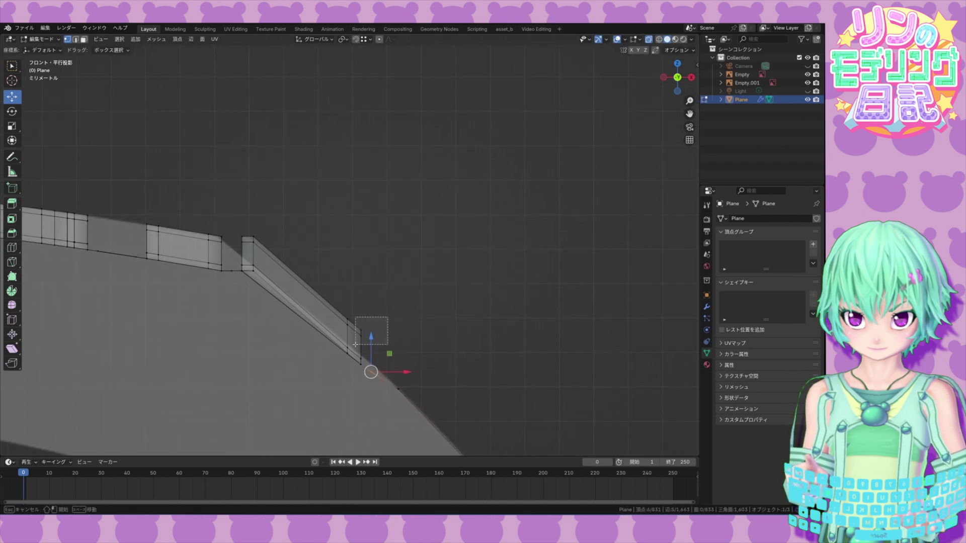
{"action": "left_click_drag", "start_coordinate": [361, 309], "coordinate": [339, 333]}
{"action": "left_click_drag", "start_coordinate": [347, 299], "coordinate": [348, 314]}
{"action": "left_click_drag", "start_coordinate": [265, 227], "coordinate": [249, 250]}
{"action": "left_click_drag", "start_coordinate": [253, 204], "coordinate": [253, 218]}
{"action": "left_click_drag", "start_coordinate": [246, 229], "coordinate": [235, 245]}
{"action": "left_click_drag", "start_coordinate": [242, 206], "coordinate": [243, 213]}
Step: Nudge the base and inner-end vertices of the shoulder block down to smooth the transition from the neighbouring block
{"action": "middle_click_drag", "start_coordinate": [293, 271], "coordinate": [309, 309], "text": "shift"}
{"action": "left_click_drag", "start_coordinate": [268, 317], "coordinate": [268, 317]}
{"action": "left_click_drag", "start_coordinate": [258, 347], "coordinate": [246, 313]}
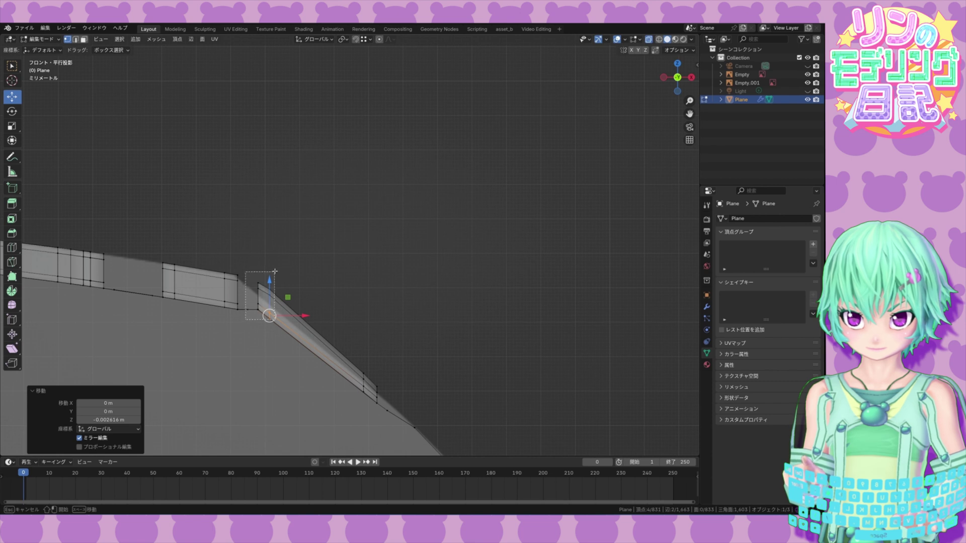
{"action": "left_click_drag", "start_coordinate": [275, 271], "coordinate": [275, 271]}
{"action": "left_click_drag", "start_coordinate": [260, 265], "coordinate": [259, 268]}
Step: Fine-tune the height of the vertices at and just beyond the shoulder block's outer end to fit the contour
{"action": "left_click_drag", "start_coordinate": [241, 322], "coordinate": [364, 355]}
{"action": "left_click_drag", "start_coordinate": [383, 350], "coordinate": [357, 384]}
{"action": "left_click_drag", "start_coordinate": [364, 352], "coordinate": [363, 352]}
{"action": "left_click_drag", "start_coordinate": [421, 367], "coordinate": [378, 386]}
{"action": "mouse_move", "coordinate": [403, 393]}
{"action": "left_mouse_down"}
{"action": "mouse_move", "coordinate": [382, 418]}
{"action": "mouse_move", "coordinate": [389, 392]}
{"action": "left_mouse_up"}
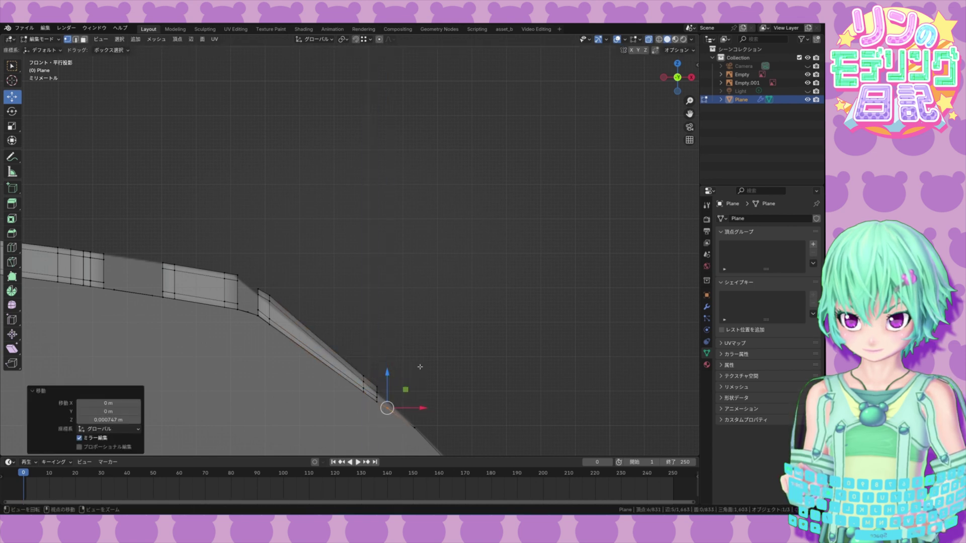
Step: Shift the upper vertices near the shoulder block's inner end outward and down along the slope
{"action": "middle_click_drag", "start_coordinate": [420, 367], "coordinate": [413, 342], "text": "shift"}
{"action": "middle_click_drag", "start_coordinate": [266, 267], "coordinate": [337, 262], "text": "shift"}
{"action": "left_click_drag", "start_coordinate": [249, 310], "coordinate": [249, 310]}
{"action": "left_click_drag", "start_coordinate": [271, 255], "coordinate": [276, 257]}
{"action": "left_click_drag", "start_coordinate": [313, 248], "coordinate": [253, 281]}
{"action": "left_click_drag", "start_coordinate": [276, 250], "coordinate": [287, 262]}
{"action": "left_click_drag", "start_coordinate": [320, 251], "coordinate": [263, 282]}
{"action": "left_click_drag", "start_coordinate": [288, 259], "coordinate": [291, 263]}
Step: Tilt the shoulder block's inner end face perpendicular to the slope by repositioning its vertices
{"action": "left_click_drag", "start_coordinate": [252, 235], "coordinate": [226, 293]}
{"action": "left_click_drag", "start_coordinate": [255, 247], "coordinate": [261, 250]}
{"action": "mouse_move", "coordinate": [254, 241]}
{"action": "left_mouse_down"}
{"action": "mouse_move", "coordinate": [229, 276]}
{"action": "mouse_move", "coordinate": [270, 250]}
{"action": "left_mouse_up"}
{"action": "left_click_drag", "start_coordinate": [292, 235], "coordinate": [244, 270]}
{"action": "left_click_drag", "start_coordinate": [268, 242], "coordinate": [241, 288]}
{"action": "left_click_drag", "start_coordinate": [268, 256], "coordinate": [260, 298]}
{"action": "left_click_drag", "start_coordinate": [287, 270], "coordinate": [287, 270]}
Step: Reposition the vertices at the shoulder block's outer end so that its end face stands square to the slope
{"action": "middle_click_drag", "start_coordinate": [469, 425], "coordinate": [384, 356], "text": "shift"}
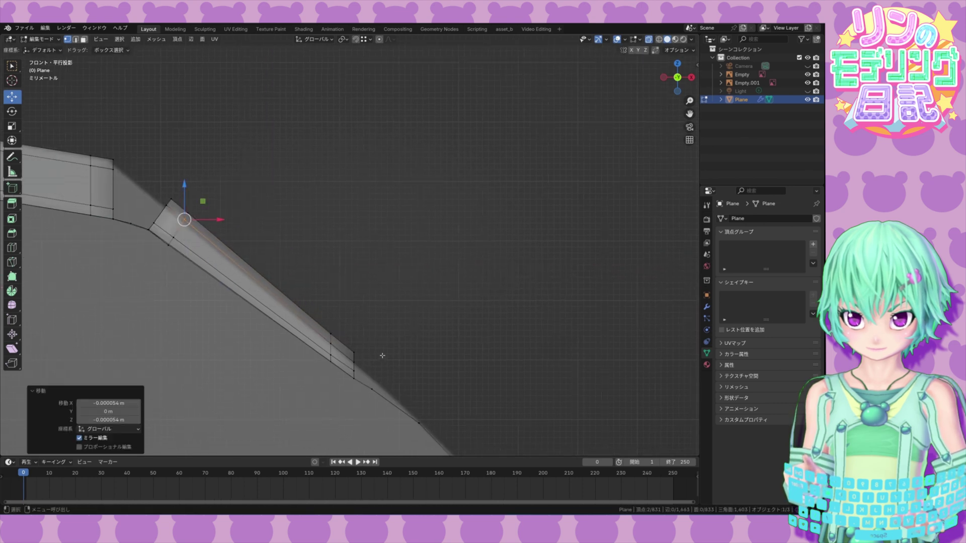
{"action": "mouse_move", "coordinate": [386, 344]}
{"action": "left_mouse_down"}
{"action": "mouse_move", "coordinate": [346, 375]}
{"action": "mouse_move", "coordinate": [374, 344]}
{"action": "left_mouse_up"}
{"action": "left_click_drag", "start_coordinate": [393, 339], "coordinate": [352, 338]}
{"action": "left_click_drag", "start_coordinate": [319, 336], "coordinate": [331, 347]}
{"action": "left_click_drag", "start_coordinate": [352, 330], "coordinate": [355, 332]}
{"action": "mouse_move", "coordinate": [345, 335]}
{"action": "left_mouse_down"}
{"action": "mouse_move", "coordinate": [336, 345]}
{"action": "mouse_move", "coordinate": [357, 325]}
{"action": "left_mouse_up"}
{"action": "scroll", "coordinate": [355, 327], "scroll_direction": "up", "scroll_amount": 2}
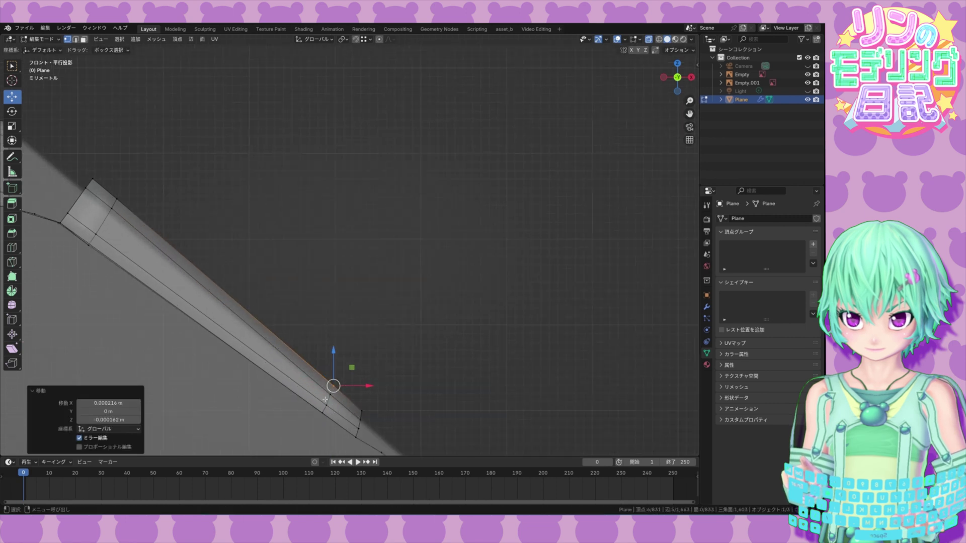
{"action": "left_click_drag", "start_coordinate": [336, 391], "coordinate": [325, 399]}
{"action": "left_click_drag", "start_coordinate": [353, 377], "coordinate": [352, 377]}
Step: Refine the top and base vertices at the shoulder block's inner end so they follow the template
{"action": "scroll", "coordinate": [333, 262], "scroll_direction": "down", "scroll_amount": 3}
{"action": "middle_click_drag", "start_coordinate": [217, 154], "coordinate": [343, 259], "text": "shift"}
{"action": "scroll", "coordinate": [343, 258], "scroll_direction": "up", "scroll_amount": 3}
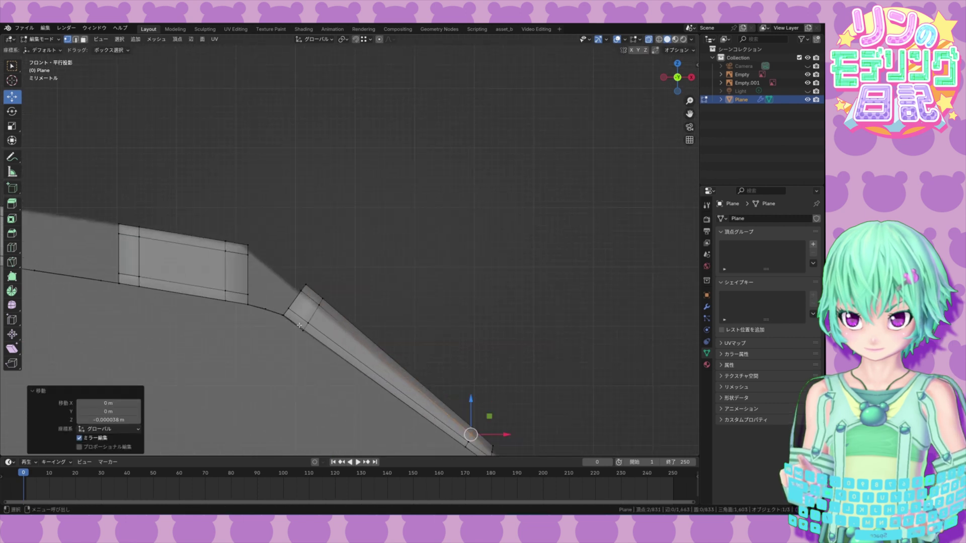
{"action": "mouse_move", "coordinate": [339, 314]}
{"action": "left_mouse_down"}
{"action": "mouse_move", "coordinate": [278, 387]}
{"action": "mouse_move", "coordinate": [321, 318]}
{"action": "mouse_move", "coordinate": [300, 340]}
{"action": "mouse_move", "coordinate": [328, 314]}
{"action": "left_mouse_up"}
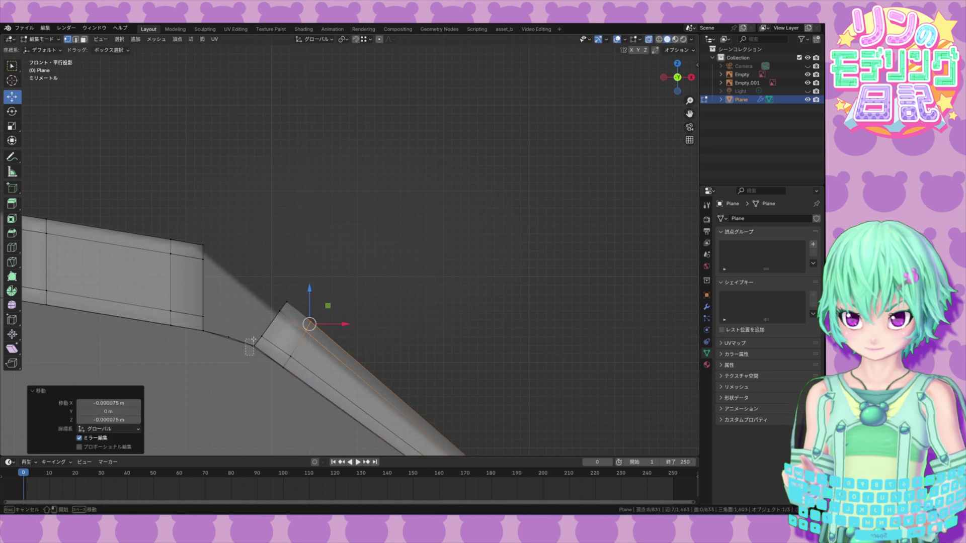
{"action": "left_click_drag", "start_coordinate": [253, 339], "coordinate": [259, 339]}
{"action": "left_click_drag", "start_coordinate": [272, 328], "coordinate": [272, 328]}
{"action": "left_click_drag", "start_coordinate": [222, 347], "coordinate": [247, 319]}
Step: Straighten the tread's outermost end edge in top view by scaling it to 0 along X
{"action": "scroll", "coordinate": [436, 359], "scroll_direction": "down", "scroll_amount": 5}
{"action": "middle_click_drag", "start_coordinate": [436, 359], "coordinate": [335, 286], "text": "shift"}
{"action": "scroll", "coordinate": [335, 287], "scroll_direction": "down", "scroll_amount": 6}
{"action": "left_click_drag", "start_coordinate": [418, 302], "coordinate": [361, 320]}
{"action": "key", "text": "KP_7"}
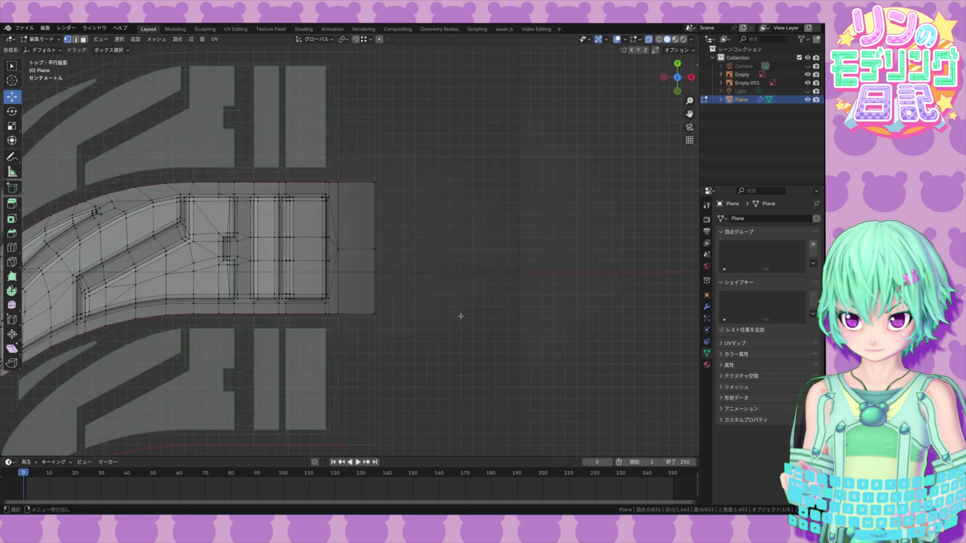
{"action": "left_click_drag", "start_coordinate": [413, 146], "coordinate": [360, 334]}
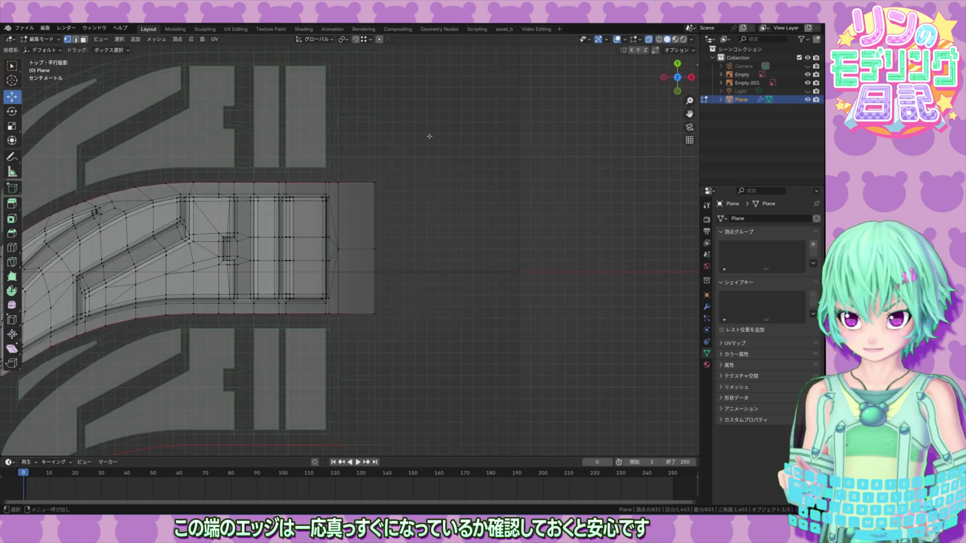
{"action": "left_click_drag", "start_coordinate": [429, 136], "coordinate": [349, 344]}
{"action": "key", "text": "s"}
{"action": "key", "text": "x"}
{"action": "key", "text": "0"}
{"action": "key", "text": "Return"}
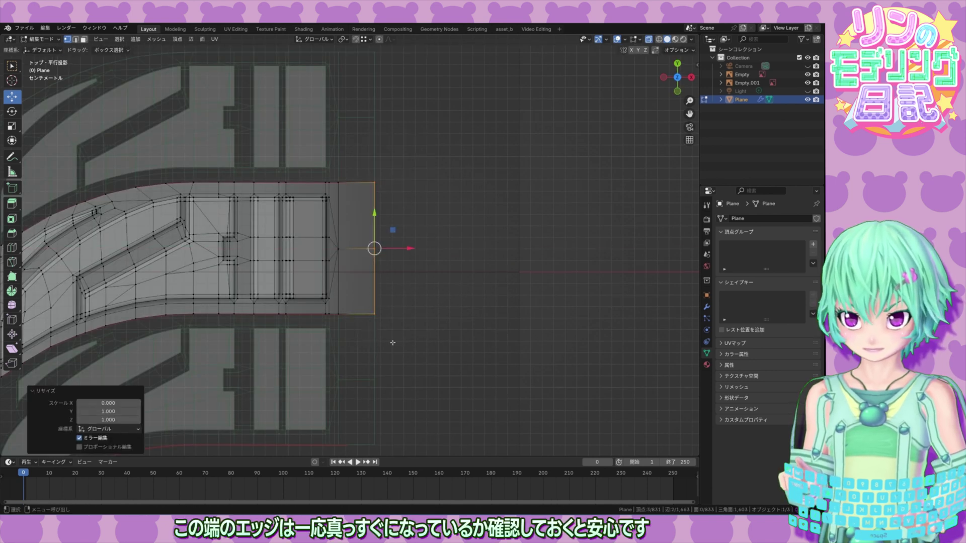
Step: Extrude the end edge in front view about 0.027 m outward and 0.043 m down along the template
{"action": "left_click", "coordinate": [393, 343]}
{"action": "key", "text": "KP_1"}
{"action": "left_click_drag", "start_coordinate": [418, 306], "coordinate": [360, 324]}
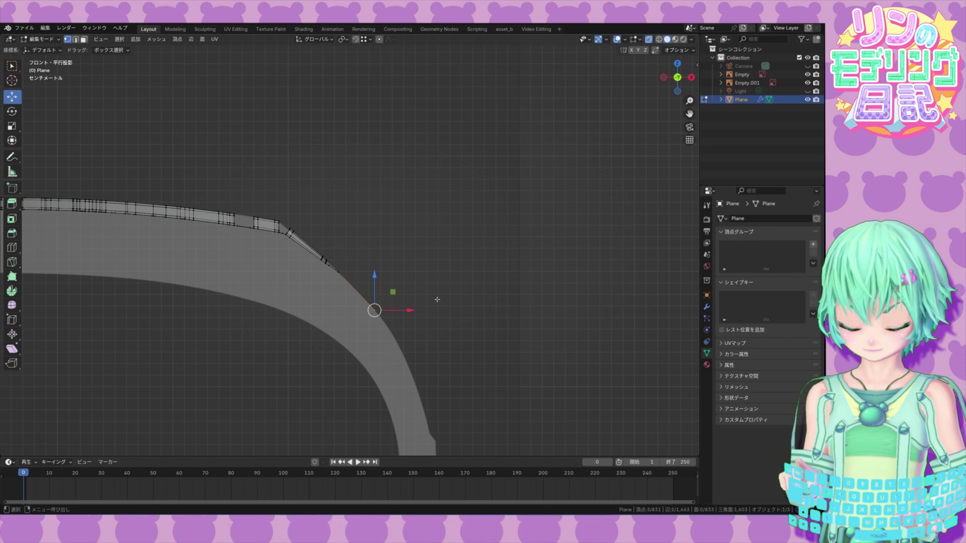
{"action": "key", "text": "e"}
{"action": "left_click", "coordinate": [468, 349]}
{"action": "middle_click_drag", "start_coordinate": [483, 348], "coordinate": [446, 287], "text": "shift"}
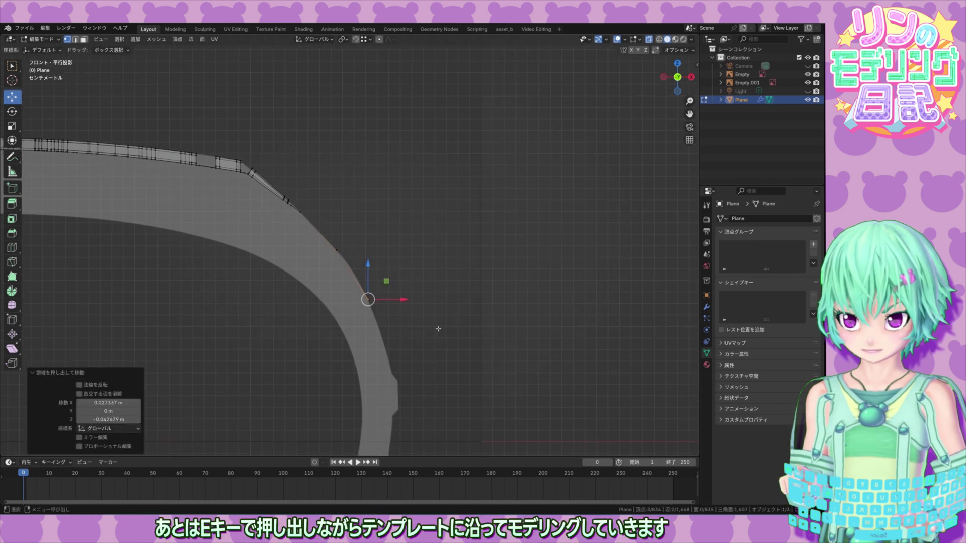
Step: Extrude the edge down to the start of the sidewall's raised band and adjust the preceding vertices to the outline
{"action": "key", "text": "e"}
{"action": "left_click", "coordinate": [462, 401]}
{"action": "left_click_drag", "start_coordinate": [406, 287], "coordinate": [355, 315]}
{"action": "left_click_drag", "start_coordinate": [386, 281], "coordinate": [388, 285]}
{"action": "mouse_move", "coordinate": [362, 229]}
{"action": "left_mouse_down"}
{"action": "mouse_move", "coordinate": [322, 263]}
{"action": "mouse_move", "coordinate": [355, 230]}
{"action": "left_mouse_up"}
{"action": "middle_click_drag", "start_coordinate": [416, 363], "coordinate": [401, 304], "text": "shift"}
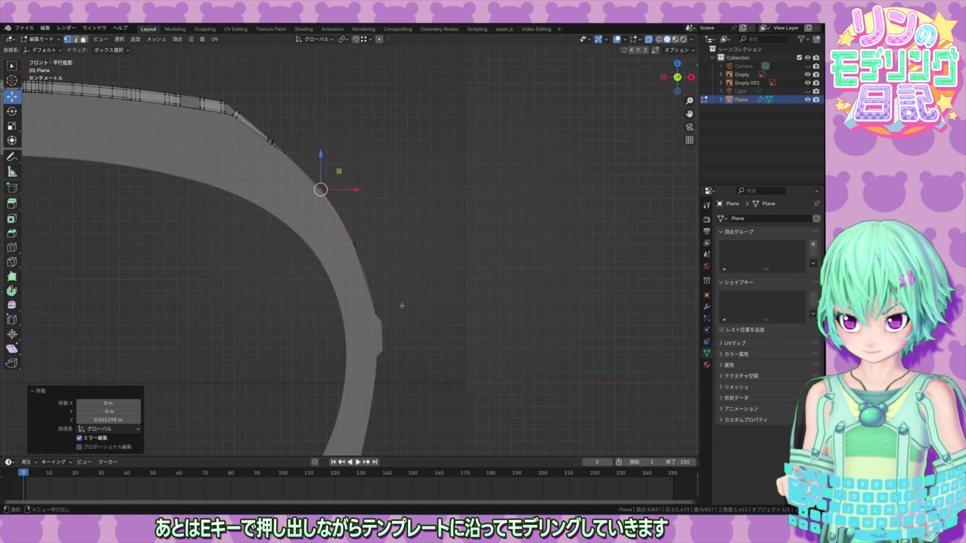
Step: Extrude the sidewall edge around the raised band at the template's widest point
{"action": "left_click_drag", "start_coordinate": [401, 303], "coordinate": [365, 325]}
{"action": "key", "text": "e"}
{"action": "left_click", "coordinate": [403, 297]}
{"action": "key", "text": "e"}
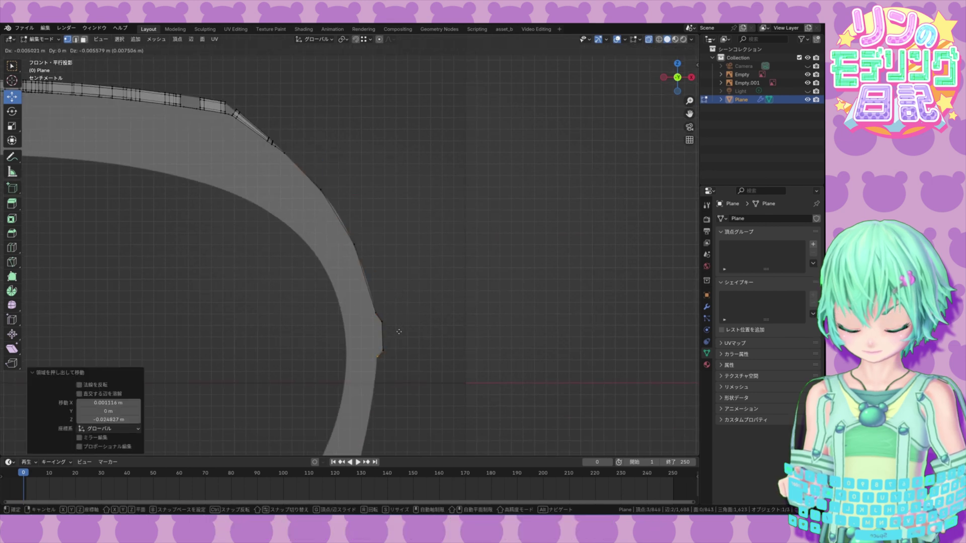
{"action": "left_click", "coordinate": [399, 331]}
Step: Extrude the edge in several segments down the lower sidewall and around its angular corner
{"action": "middle_click_drag", "start_coordinate": [414, 384], "coordinate": [454, 250], "text": "shift"}
{"action": "key", "text": "e"}
{"action": "left_click", "coordinate": [446, 310]}
{"action": "key", "text": "e"}
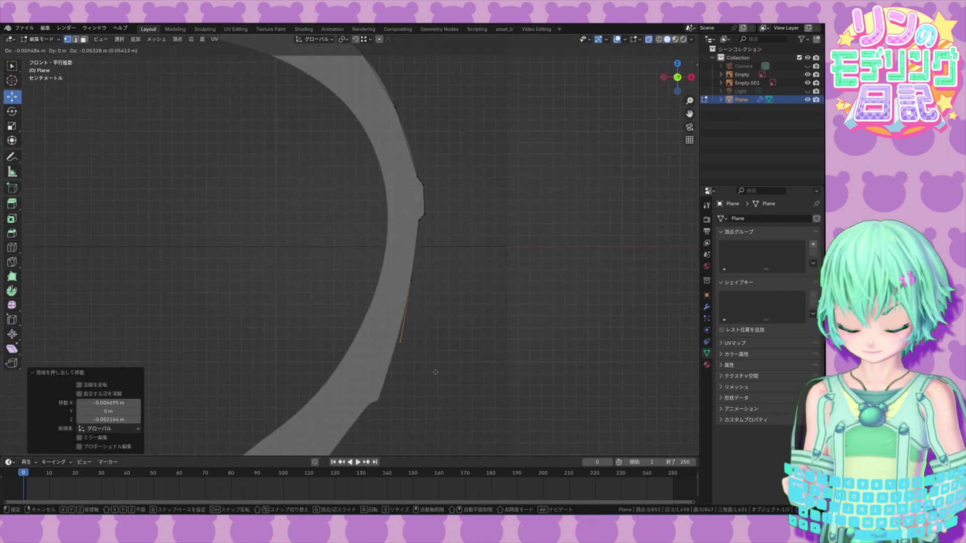
{"action": "left_click", "coordinate": [431, 375]}
{"action": "key", "text": "e"}
{"action": "left_click", "coordinate": [403, 435]}
{"action": "middle_click_drag", "start_coordinate": [430, 416], "coordinate": [506, 278], "text": "shift"}
Step: Extrude the edge down to the stepped ledge above the bead and around its upper corner
{"action": "key", "text": "e"}
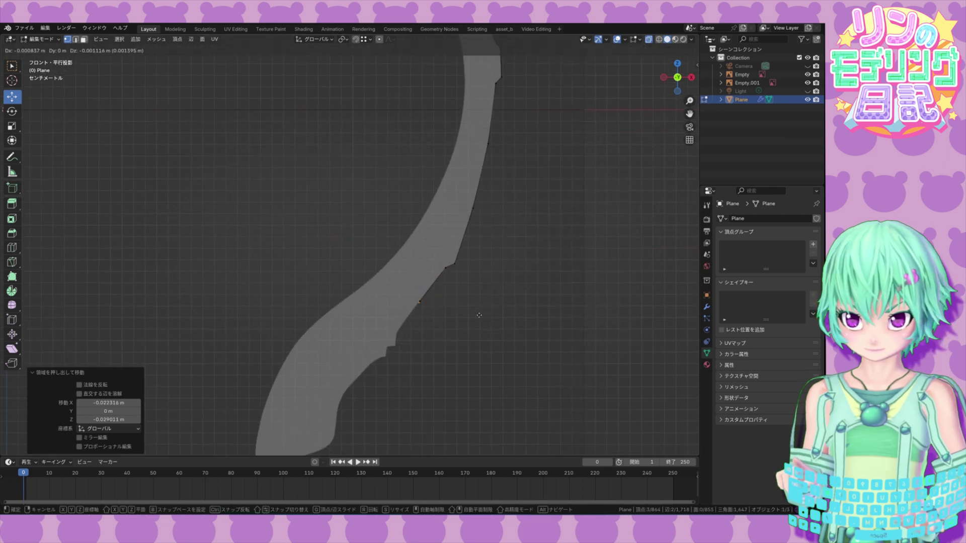
{"action": "left_click", "coordinate": [459, 343]}
{"action": "key", "text": "e"}
{"action": "left_click", "coordinate": [457, 355]}
{"action": "key", "text": "e"}
{"action": "left_click", "coordinate": [449, 358]}
Step: Continue extruding the edge from the stepped ledge down the bead's outer flank
{"action": "key", "text": "e"}
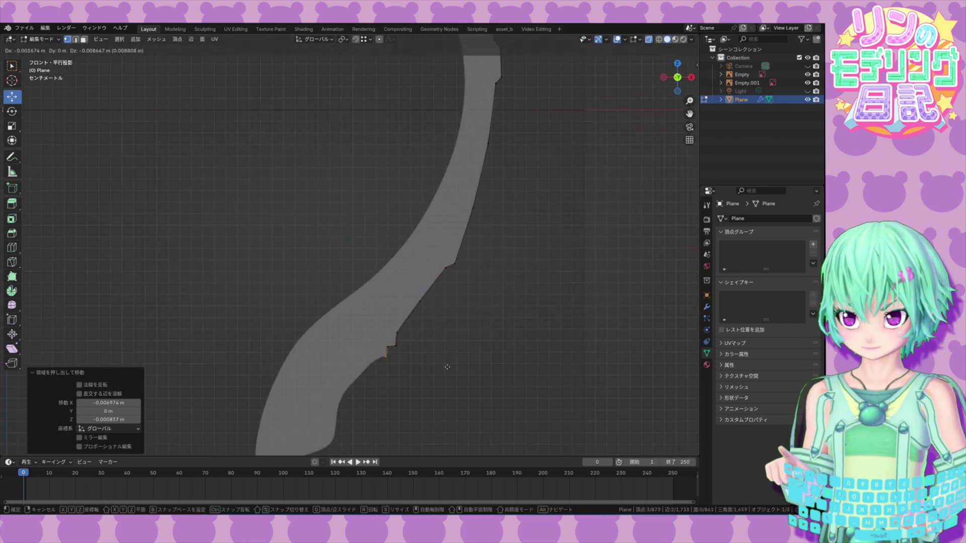
{"action": "left_click", "coordinate": [409, 398]}
{"action": "key", "text": "e"}
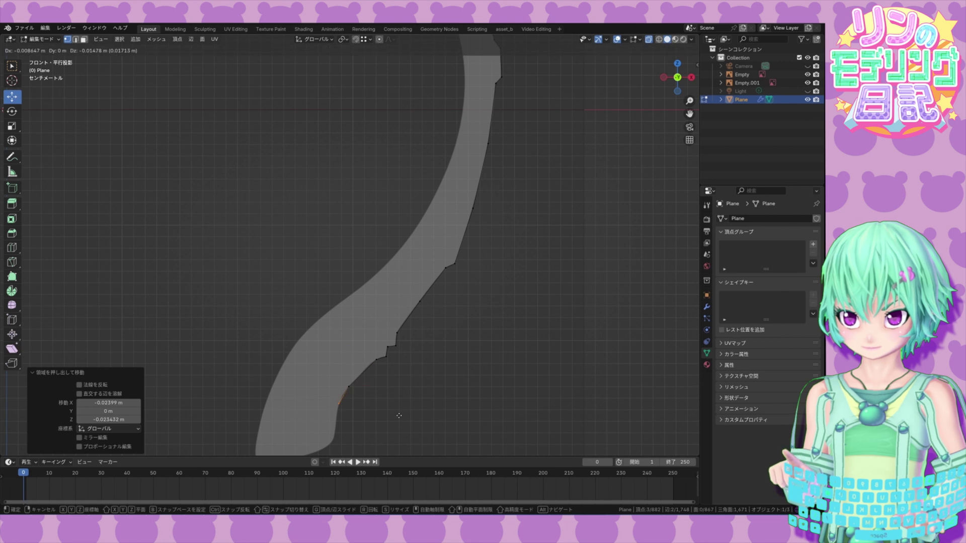
{"action": "left_click", "coordinate": [391, 37]}
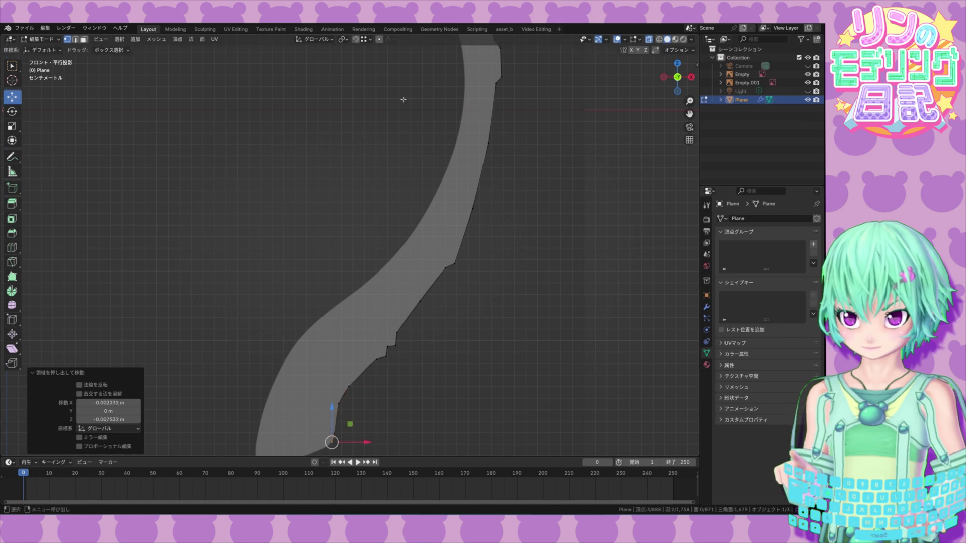
{"action": "middle_click_drag", "start_coordinate": [346, 358], "coordinate": [384, 267], "text": "shift"}
{"action": "key", "text": "e"}
{"action": "right_click", "coordinate": [381, 292]}
{"action": "key", "text": "ctrl+z"}
{"action": "key", "text": "ctrl+z"}
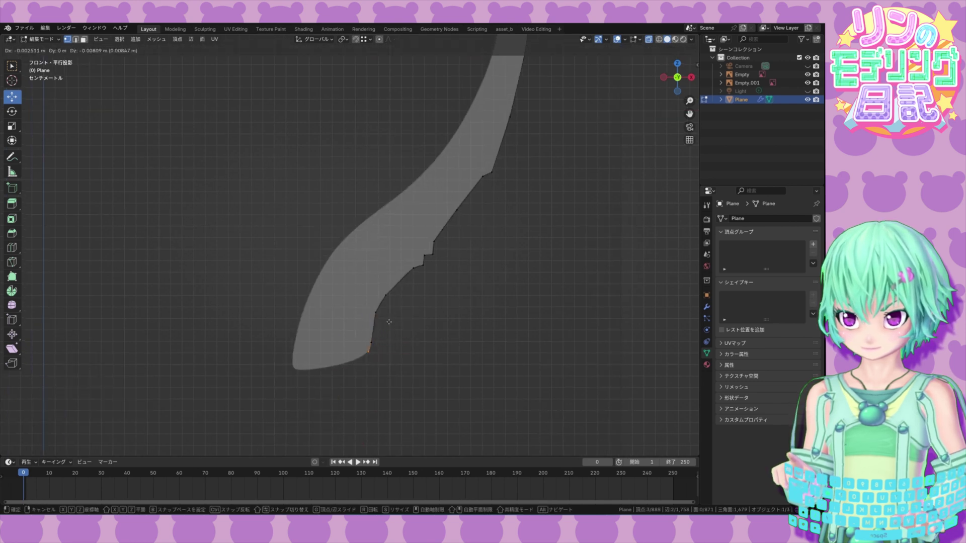
Step: Extrude the edge around the bottom of the bead to its inner corner
{"action": "left_click", "coordinate": [387, 324]}
{"action": "key", "text": "e"}
{"action": "left_click", "coordinate": [375, 330]}
{"action": "key", "text": "e"}
{"action": "left_click", "coordinate": [341, 338]}
{"action": "key", "text": "e"}
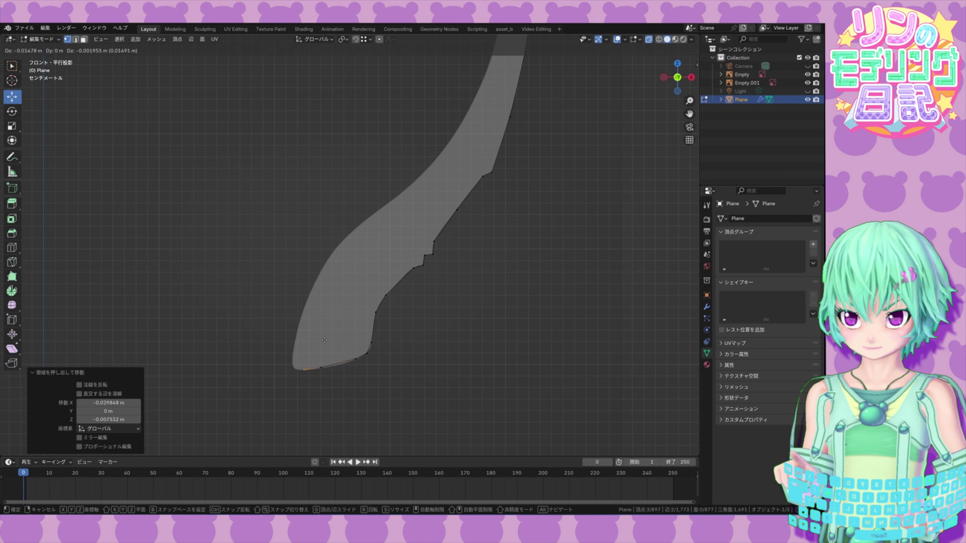
{"action": "left_click", "coordinate": [315, 337]}
{"action": "key", "text": "e"}
{"action": "left_click", "coordinate": [314, 331]}
Step: Extrude the edge in segments from the bead's inner corner up the lower part of the template's inner wall
{"action": "key", "text": "e"}
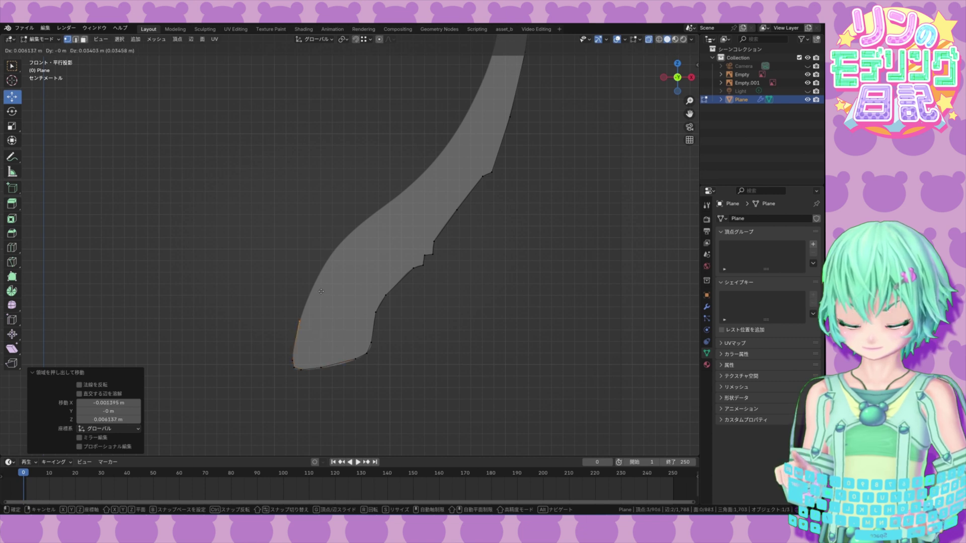
{"action": "left_click", "coordinate": [364, 209]}
{"action": "key", "text": "e"}
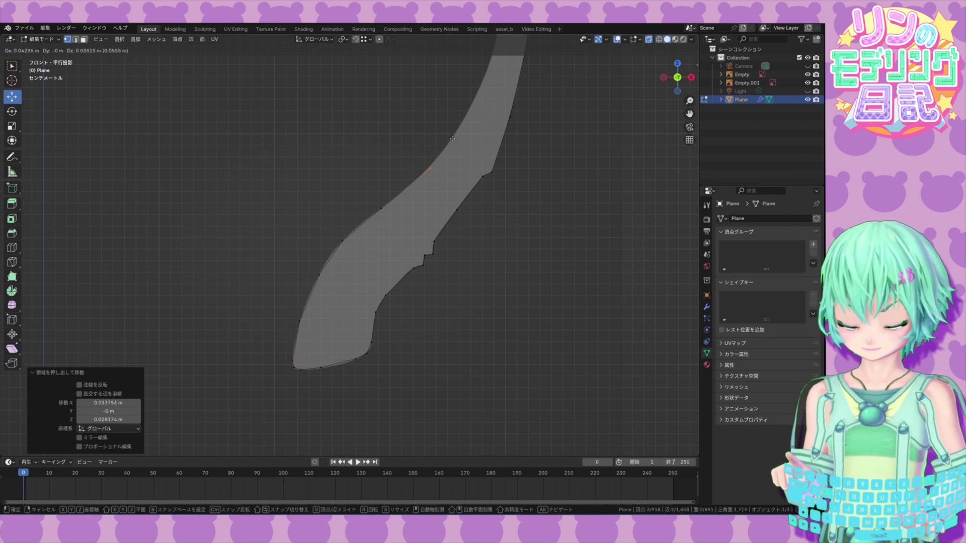
{"action": "left_click", "coordinate": [502, 77]}
{"action": "left_click_drag", "start_coordinate": [519, 156], "coordinate": [483, 230], "text": "shift"}
{"action": "middle_click_drag", "start_coordinate": [518, 156], "coordinate": [442, 393], "text": "shift"}
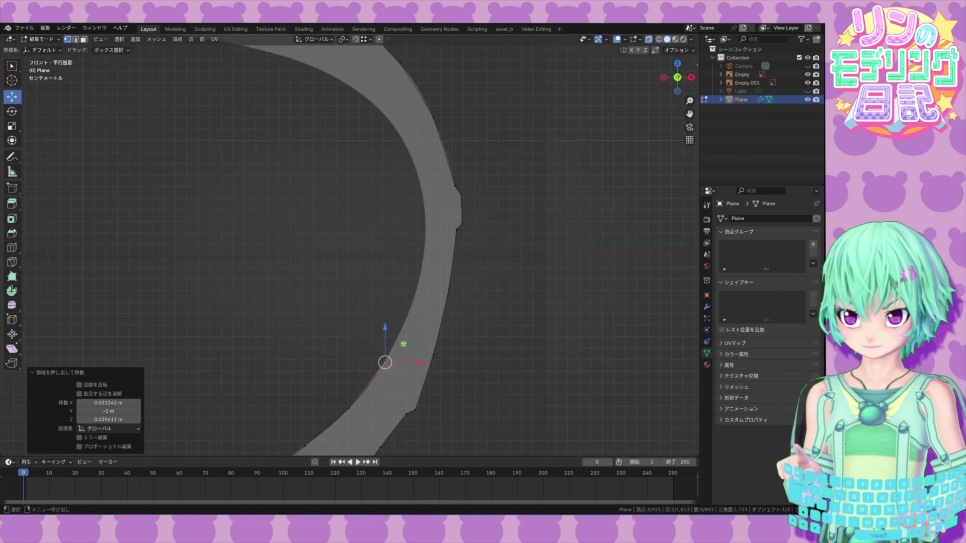
Step: Continue extruding the edge in segments up the template's inner wall and around the curve toward the crown
{"action": "left_click_drag", "start_coordinate": [402, 342], "coordinate": [402, 340]}
{"action": "key", "text": "e"}
{"action": "left_click", "coordinate": [434, 269]}
{"action": "key", "text": "e"}
{"action": "left_click", "coordinate": [443, 203]}
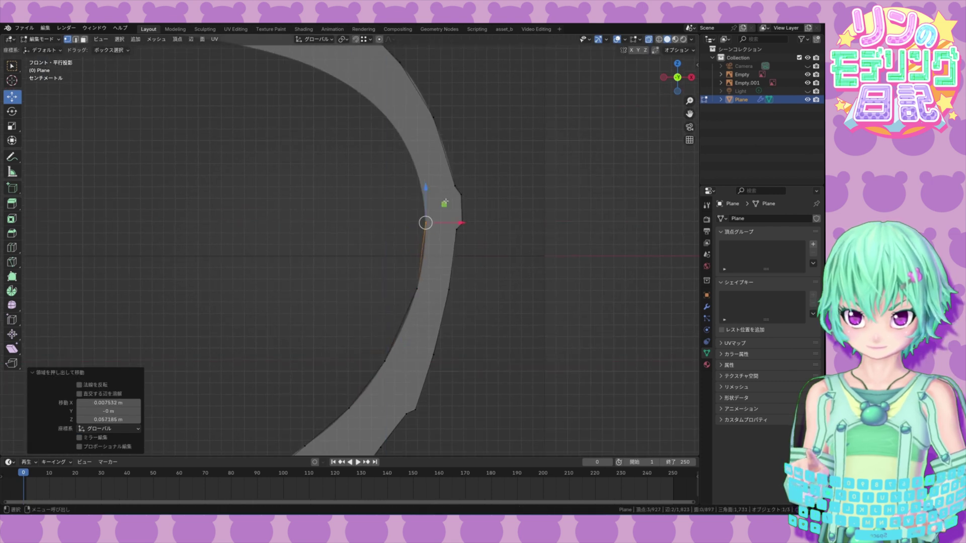
{"action": "key", "text": "e"}
{"action": "left_click", "coordinate": [435, 134]}
{"action": "key", "text": "e"}
{"action": "left_click", "coordinate": [401, 83]}
Step: Extrude the edge in segments along the underside of the crown to the vertical centre line
{"action": "middle_click_drag", "start_coordinate": [374, 143], "coordinate": [498, 333], "text": "shift"}
{"action": "key", "text": "e"}
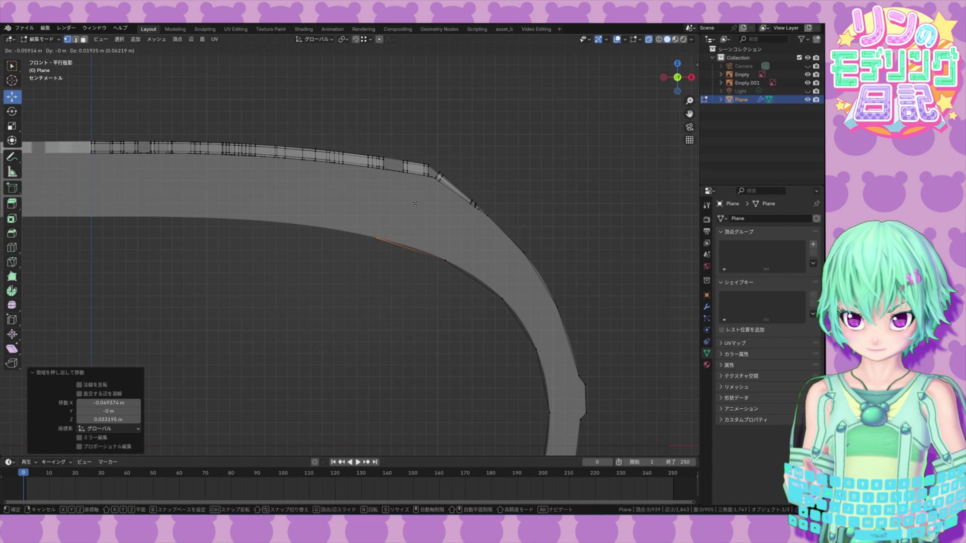
{"action": "left_click", "coordinate": [172, 181]}
{"action": "key", "text": "e"}
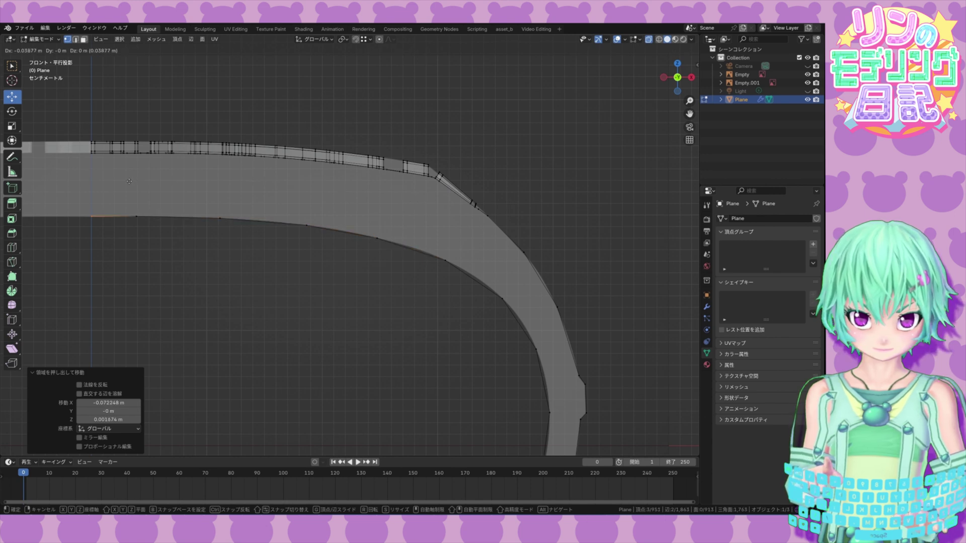
{"action": "left_click", "coordinate": [123, 182]}
Step: Move the edges on the crown's underside outward to even out their spacing along the template
{"action": "left_click_drag", "start_coordinate": [125, 235], "coordinate": [147, 206]}
{"action": "left_click_drag", "start_coordinate": [155, 198], "coordinate": [185, 198]}
{"action": "left_click_drag", "start_coordinate": [207, 235], "coordinate": [263, 200]}
{"action": "left_click_drag", "start_coordinate": [294, 242], "coordinate": [338, 207]}
{"action": "left_click_drag", "start_coordinate": [364, 254], "coordinate": [399, 220]}
Step: Deselect everything, turn off X-ray and hide the reference images Empty and Empty.001
{"action": "scroll", "coordinate": [439, 340], "scroll_direction": "down", "scroll_amount": 5}
{"action": "middle_click_drag", "start_coordinate": [427, 349], "coordinate": [407, 289], "text": "shift"}
{"action": "left_click", "coordinate": [459, 336]}
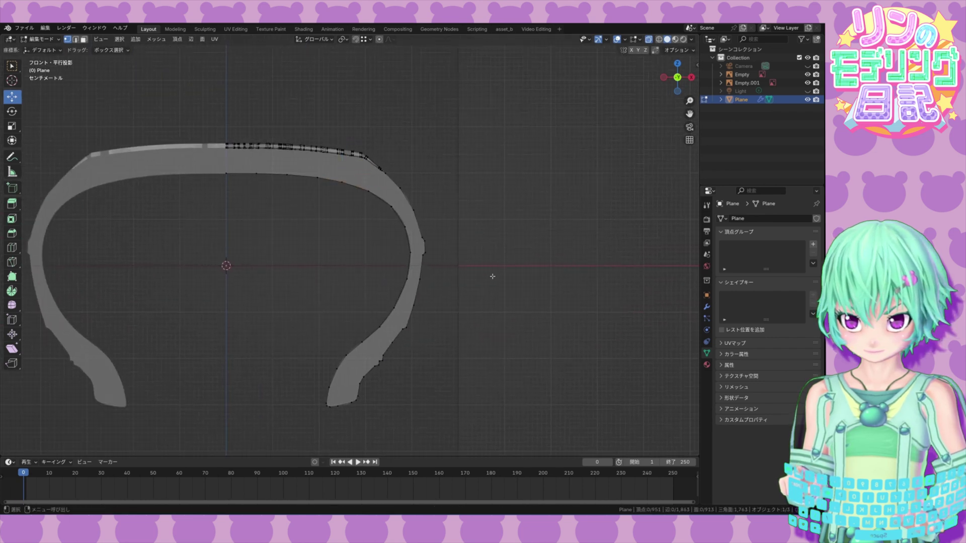
{"action": "middle_click_drag", "start_coordinate": [474, 210], "coordinate": [479, 295]}
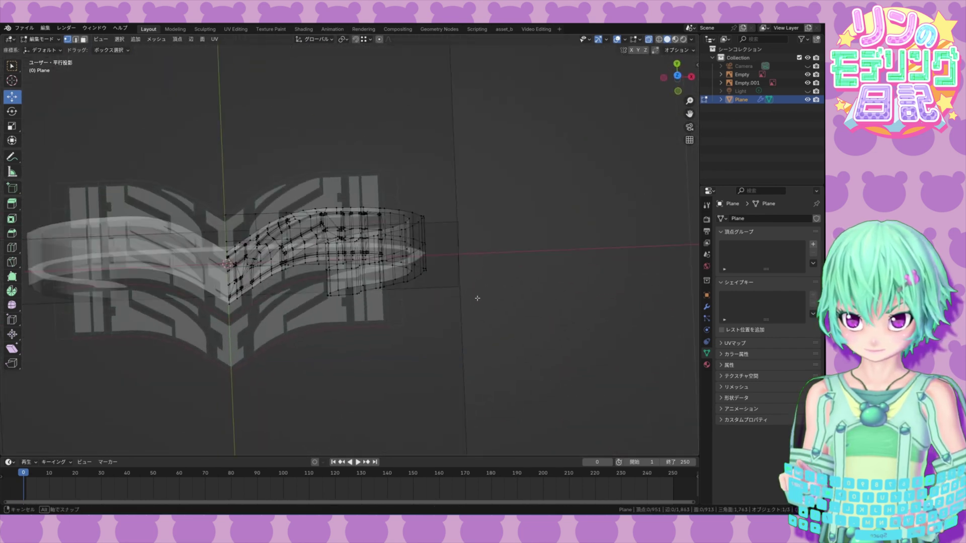
{"action": "left_click", "coordinate": [649, 41]}
{"action": "middle_click_drag", "start_coordinate": [623, 83], "coordinate": [610, 82]}
{"action": "left_click_drag", "start_coordinate": [807, 75], "coordinate": [808, 83]}
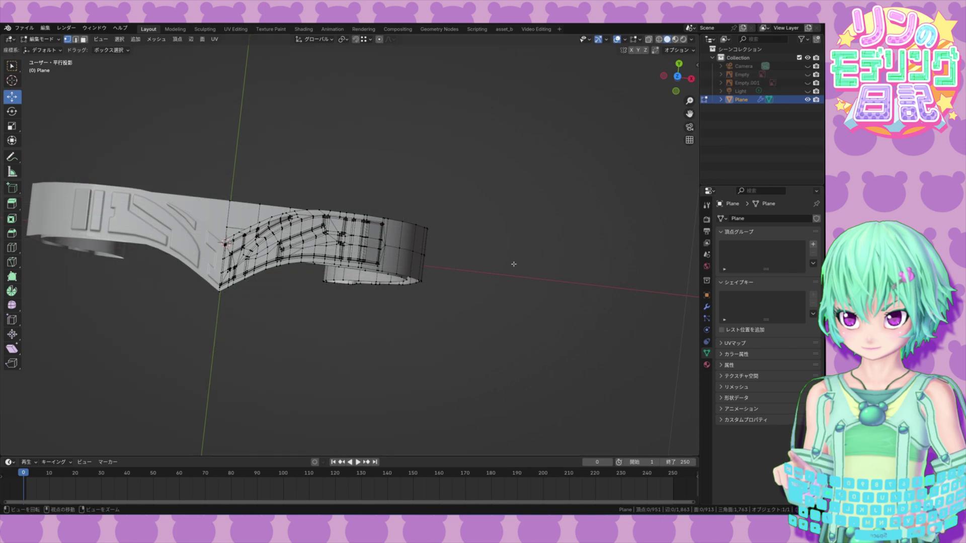
Step: Check the solid shape of the extruded tire profile in Object Mode and return to Edit Mode
{"action": "middle_click_drag", "start_coordinate": [513, 264], "coordinate": [515, 248]}
{"action": "left_click", "coordinate": [57, 40]}
{"action": "left_click", "coordinate": [54, 49]}
{"action": "middle_click_drag", "start_coordinate": [453, 292], "coordinate": [466, 258]}
{"action": "left_click", "coordinate": [438, 261]}
{"action": "left_click", "coordinate": [49, 39]}
{"action": "left_click", "coordinate": [50, 58]}
Step: Bevel the crosswise edges of the raised sidewall rib by about 0.0016 m with one segment and return to Object Mode
{"action": "key", "text": "2"}
{"action": "key", "text": "ctrl+b"}
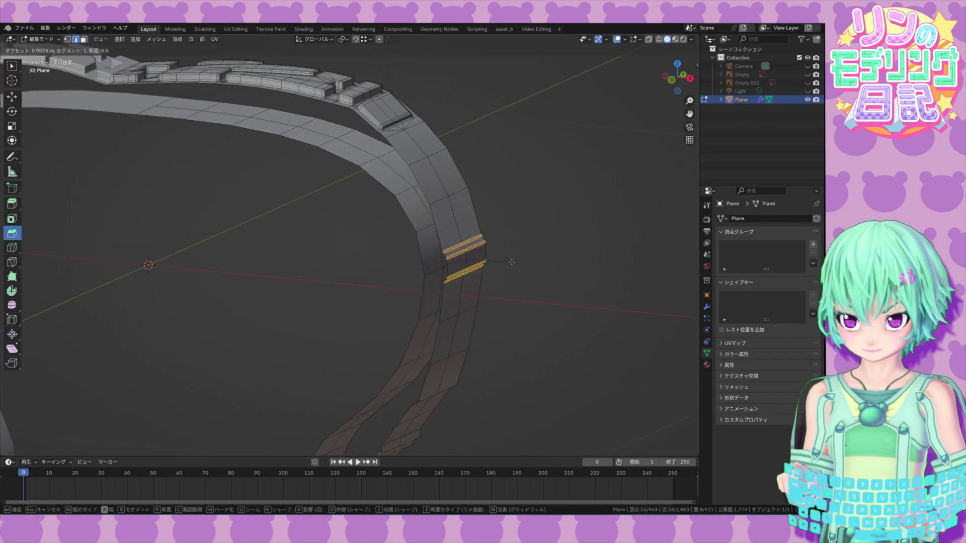
{"action": "left_click", "coordinate": [511, 262]}
{"action": "middle_click_drag", "start_coordinate": [512, 307], "coordinate": [490, 339]}
{"action": "left_click", "coordinate": [47, 39]}
{"action": "left_click", "coordinate": [51, 48]}
{"action": "scroll", "coordinate": [329, 293], "scroll_direction": "down", "scroll_amount": 3}
{"action": "middle_click_drag", "start_coordinate": [330, 294], "coordinate": [296, 300]}
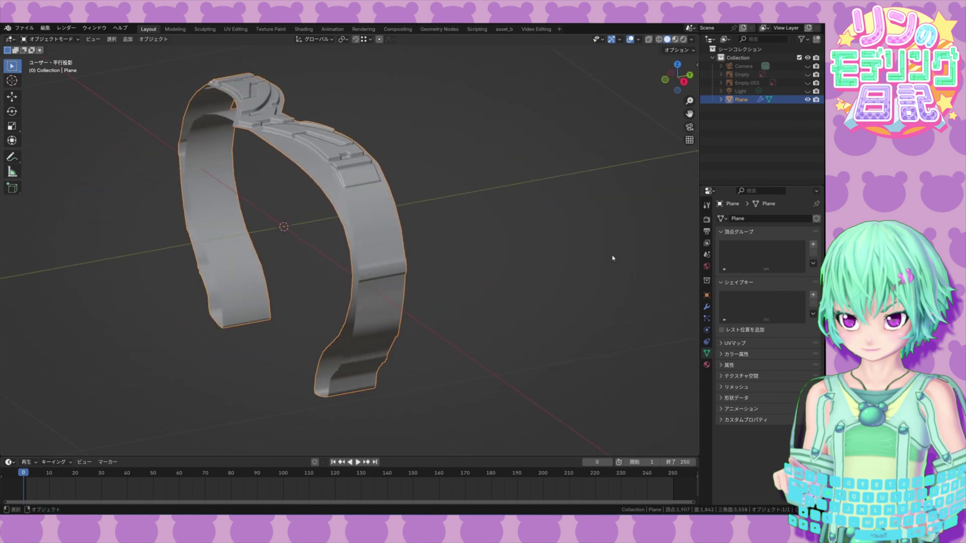
Step: Preview the tread segment with its Subdivision modifier in the viewport, turn the preview off again and save the file
{"action": "left_click", "coordinate": [707, 307]}
{"action": "left_click", "coordinate": [779, 343]}
{"action": "middle_click_drag", "start_coordinate": [474, 301], "coordinate": [386, 322]}
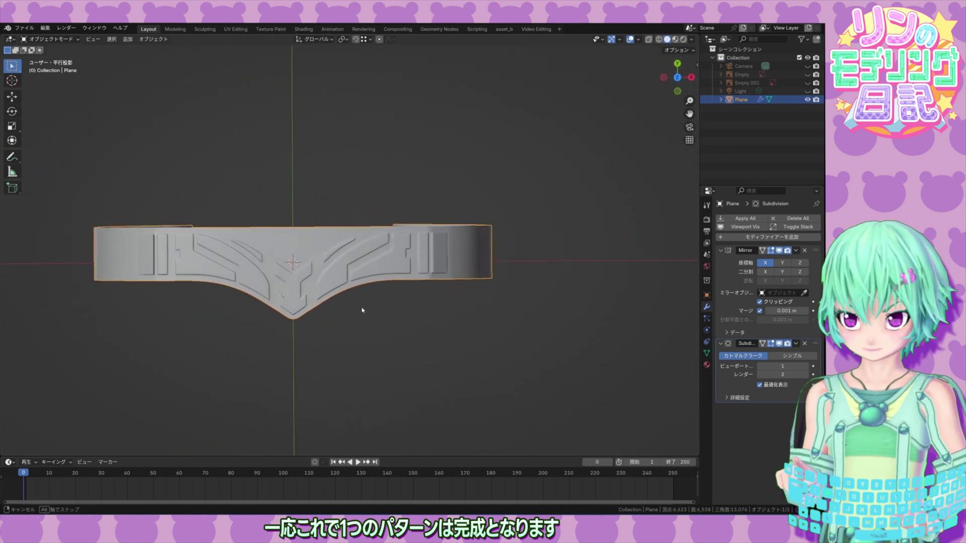
{"action": "middle_click_drag", "start_coordinate": [363, 310], "coordinate": [362, 306]}
{"action": "key", "text": "KP_7"}
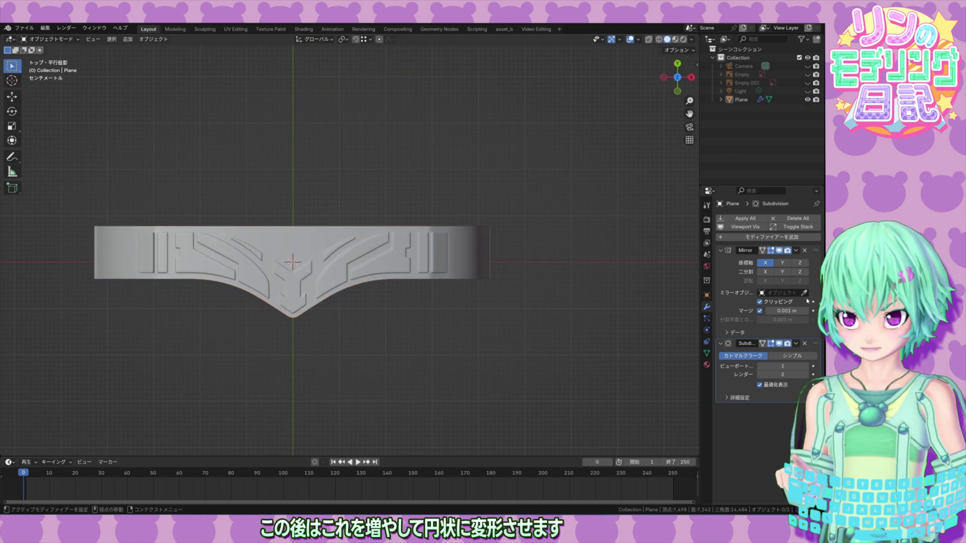
{"action": "left_click", "coordinate": [779, 343]}
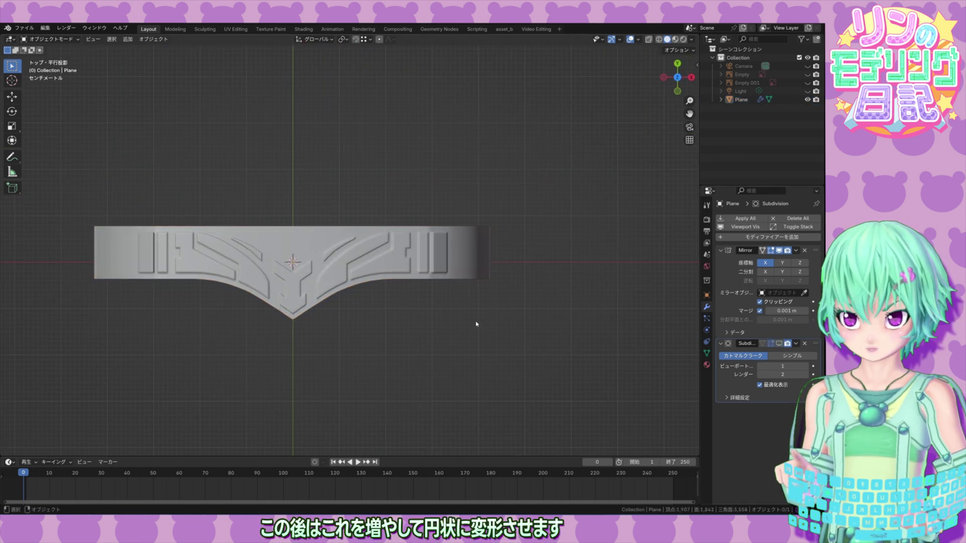
{"action": "key", "text": "ctrl+s"}
Step: Switch the viewport to wireframe display for a close top view of the tread's central V
{"action": "scroll", "coordinate": [350, 284], "scroll_direction": "up", "scroll_amount": 4}
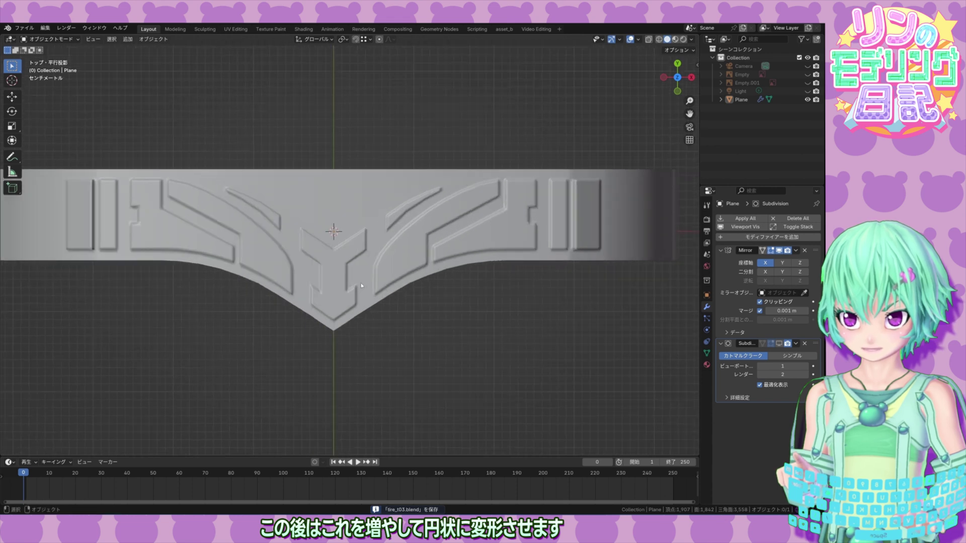
{"action": "left_click", "coordinate": [649, 40]}
{"action": "left_click", "coordinate": [648, 40]}
{"action": "left_click", "coordinate": [660, 39]}
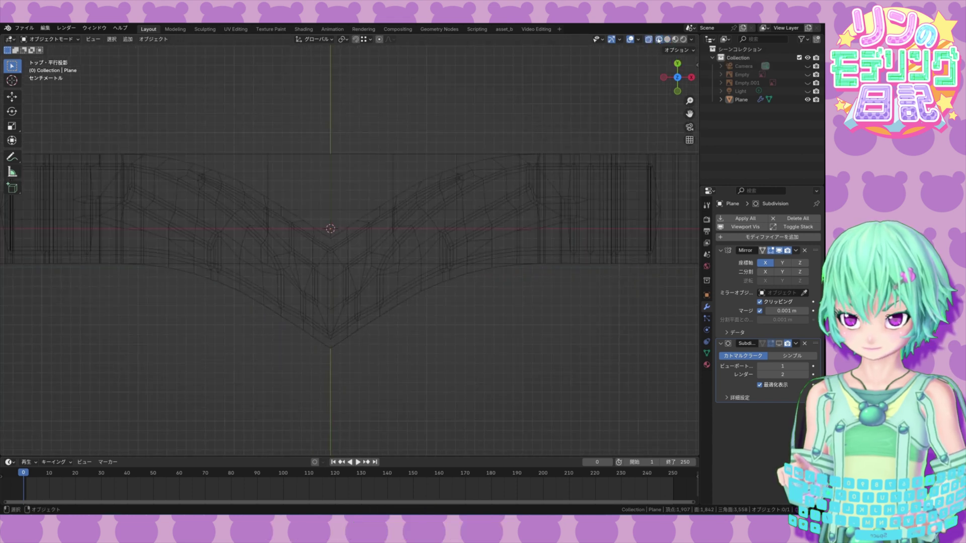
{"action": "middle_click_drag", "start_coordinate": [354, 308], "coordinate": [344, 268], "text": "ctrl"}
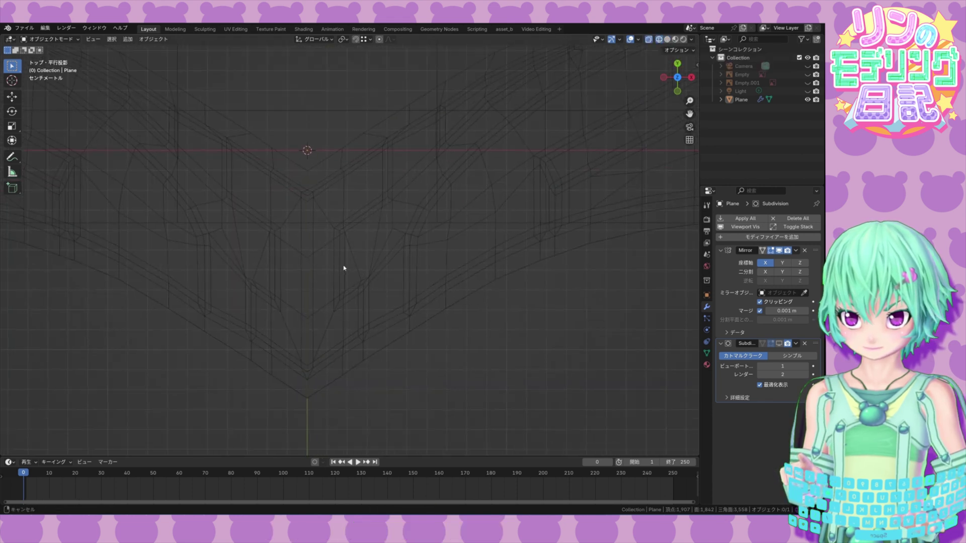
Step: Collapse the Mirror and Subdivision modifier settings and add an Array modifier to the tread segment
{"action": "left_click", "coordinate": [721, 251]}
{"action": "left_click", "coordinate": [720, 262]}
{"action": "scroll", "coordinate": [509, 291], "scroll_direction": "down", "scroll_amount": 10}
{"action": "middle_click_drag", "start_coordinate": [492, 286], "coordinate": [450, 274]}
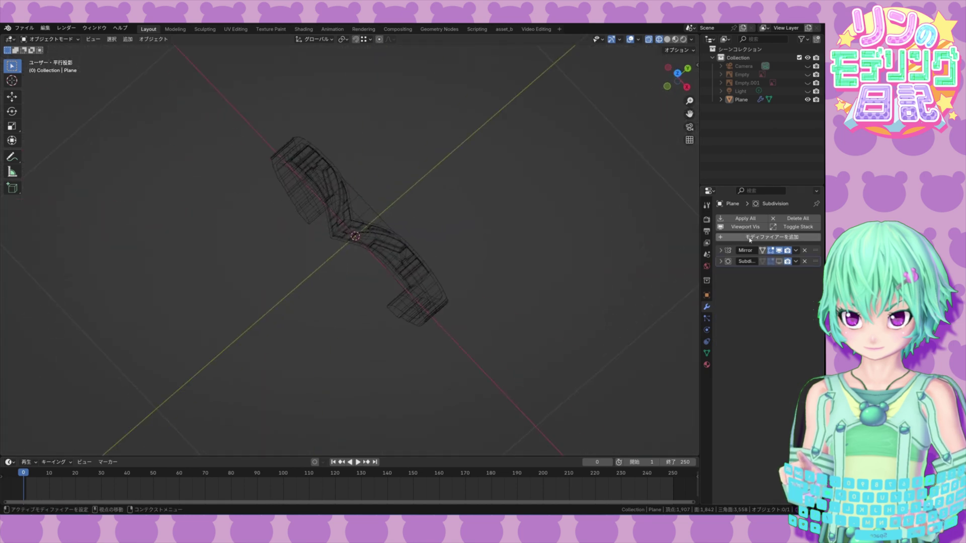
{"action": "left_click", "coordinate": [750, 237]}
{"action": "mouse_move", "coordinate": [690, 233]}
{"action": "left_click", "coordinate": [635, 239]}
{"action": "middle_click_drag", "start_coordinate": [635, 237], "coordinate": [654, 318]}
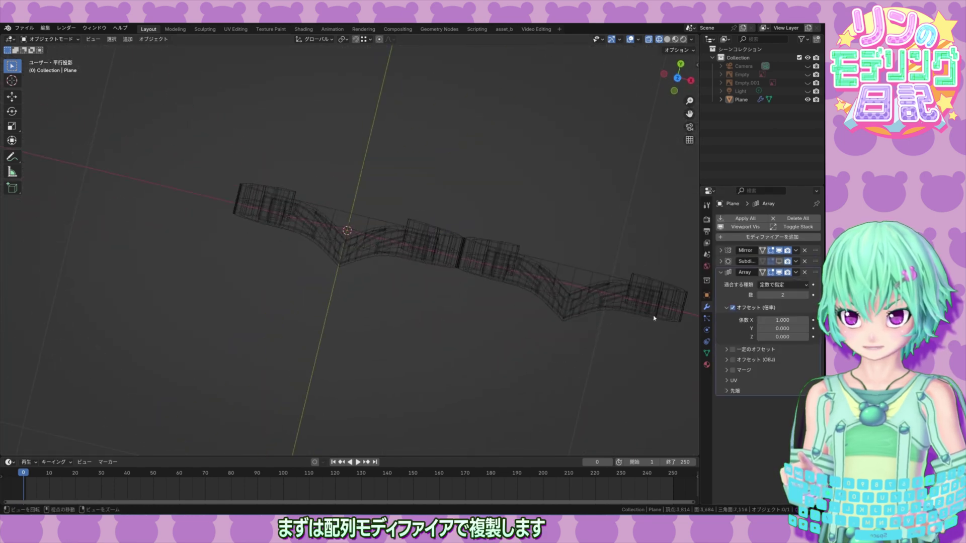
Step: Set the array's relative offset to 0 in X and 0.7 in Y, and return to solid shading
{"action": "left_click_drag", "start_coordinate": [780, 322], "coordinate": [823, 329]}
{"action": "left_click", "coordinate": [780, 322]}
{"action": "type", "text": "0"}
{"action": "key", "text": "Return"}
{"action": "middle_click_drag", "start_coordinate": [594, 126], "coordinate": [619, 100]}
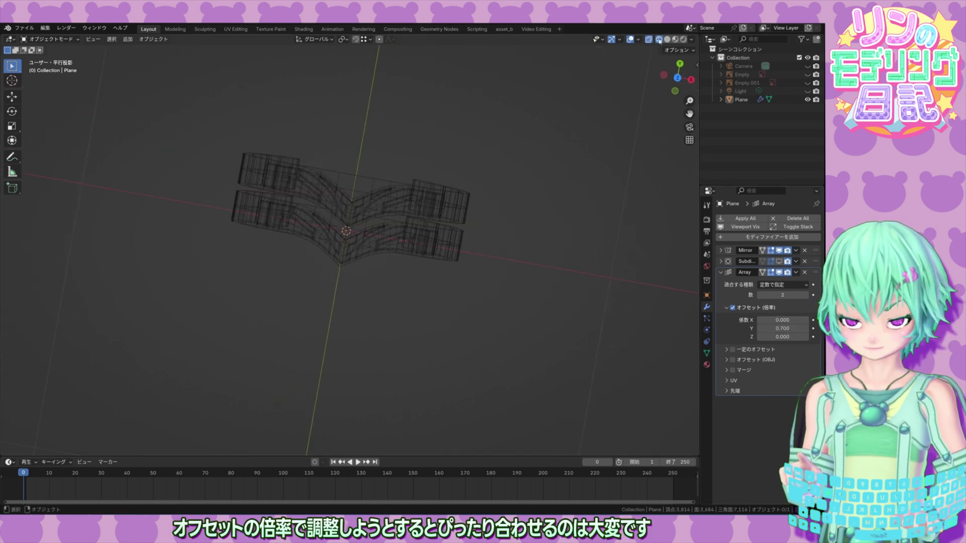
{"action": "left_click", "coordinate": [650, 40]}
{"action": "left_click", "coordinate": [667, 39]}
Step: Enable snapping and try to measure from the tip of the tread's V up along its centre line
{"action": "scroll", "coordinate": [416, 218], "scroll_direction": "up", "scroll_amount": 2}
{"action": "mouse_move", "coordinate": [428, 229]}
{"action": "middle_mouse_down"}
{"action": "mouse_move", "coordinate": [421, 219]}
{"action": "mouse_move", "coordinate": [434, 196]}
{"action": "mouse_move", "coordinate": [370, 231]}
{"action": "mouse_move", "coordinate": [356, 273]}
{"action": "mouse_move", "coordinate": [364, 277]}
{"action": "mouse_move", "coordinate": [288, 210]}
{"action": "mouse_move", "coordinate": [373, 294]}
{"action": "mouse_move", "coordinate": [377, 286]}
{"action": "mouse_move", "coordinate": [429, 313]}
{"action": "middle_mouse_up"}
{"action": "scroll", "coordinate": [365, 239], "scroll_direction": "up", "scroll_amount": 2}
{"action": "left_click", "coordinate": [12, 172]}
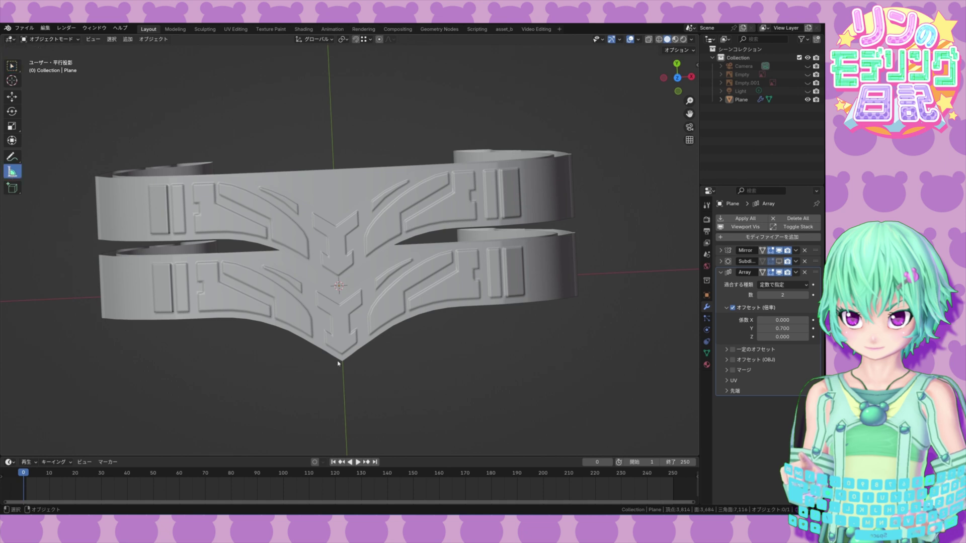
{"action": "middle_click_drag", "start_coordinate": [342, 364], "coordinate": [382, 111]}
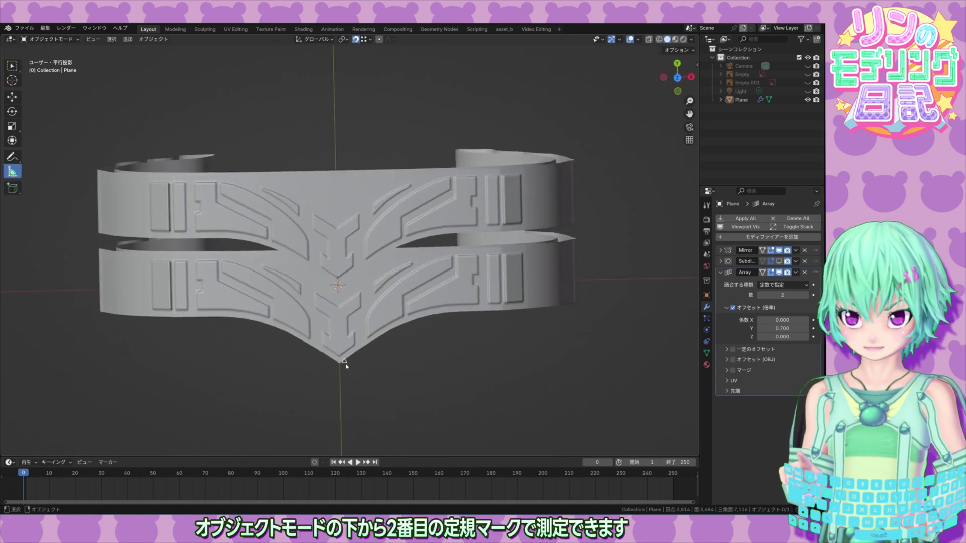
{"action": "left_click_drag", "start_coordinate": [340, 366], "coordinate": [338, 295]}
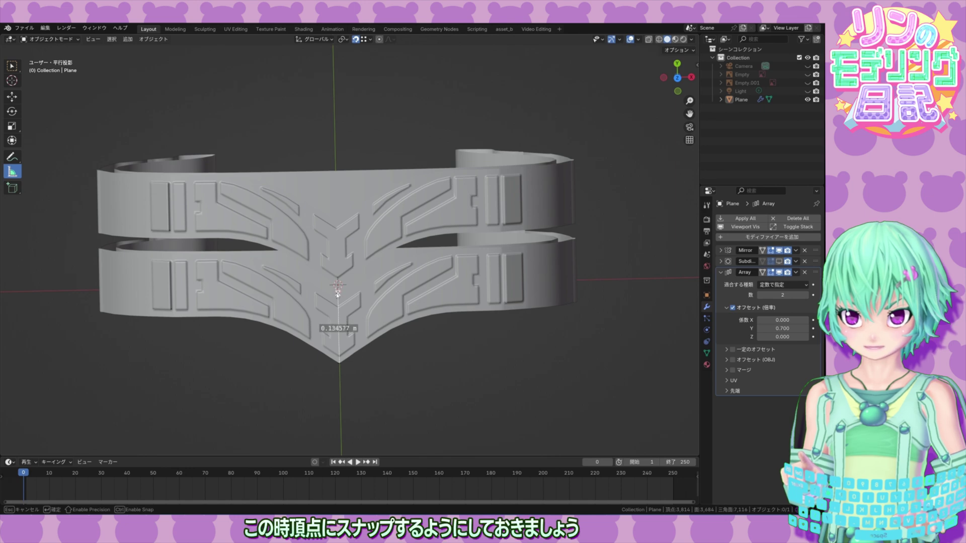
{"action": "middle_click_drag", "start_coordinate": [339, 297], "coordinate": [323, 272]}
{"action": "scroll", "coordinate": [342, 274], "scroll_direction": "up", "scroll_amount": 2}
{"action": "key", "text": "KP_7"}
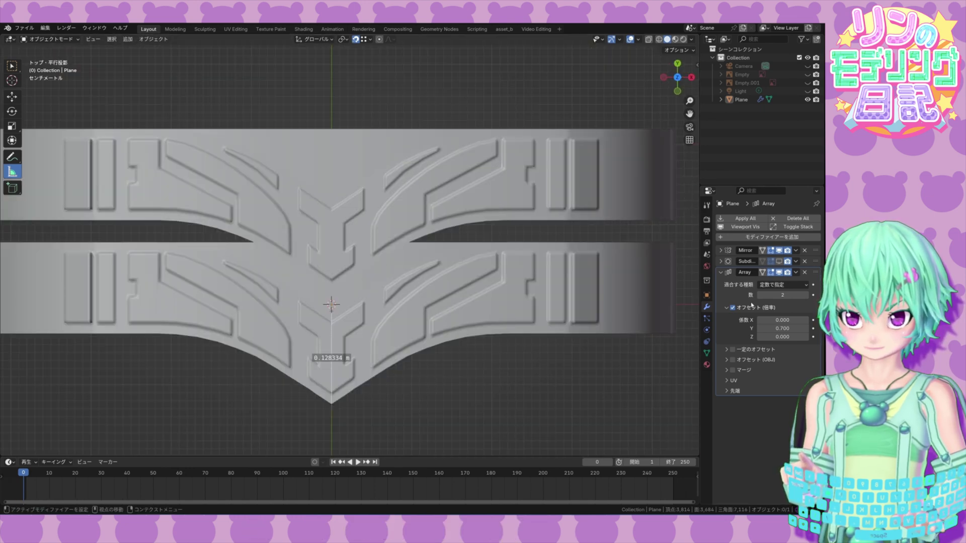
Step: Hide the array in the viewport and measure the segment's centre line from V tip to upper notch in top-view wireframe
{"action": "left_click", "coordinate": [779, 273]}
{"action": "left_click", "coordinate": [659, 39]}
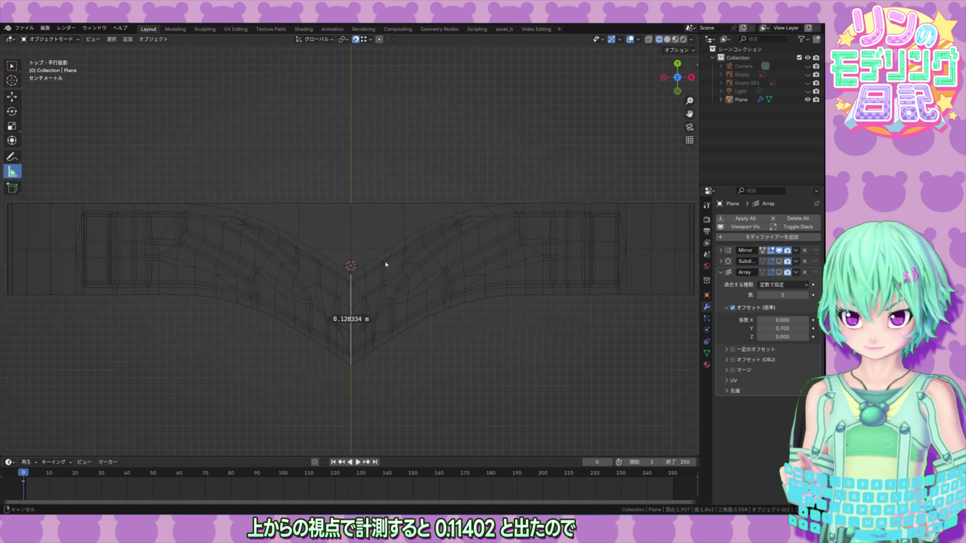
{"action": "scroll", "coordinate": [345, 379], "scroll_direction": "up", "scroll_amount": 3}
{"action": "key", "text": "ctrl+z"}
{"action": "key", "text": "ctrl+shift+z"}
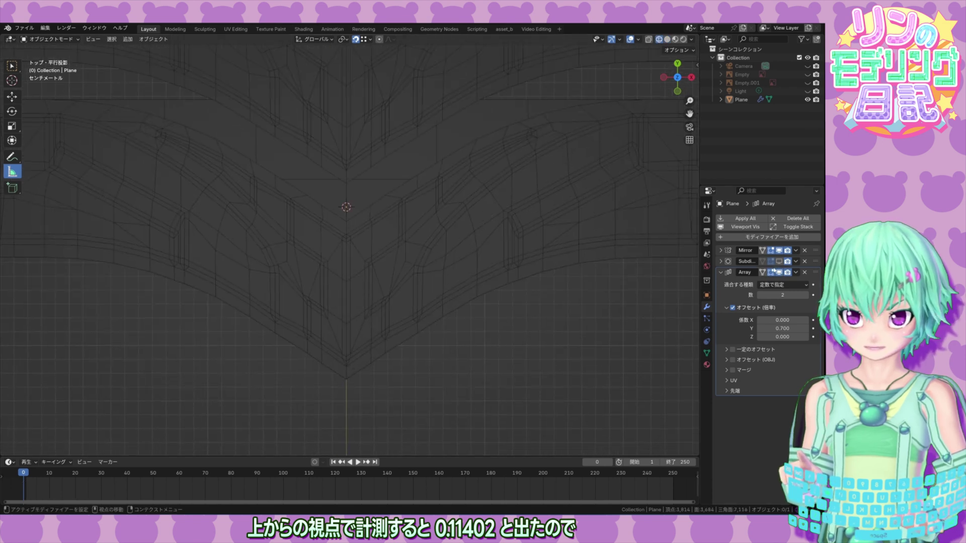
{"action": "left_click_drag", "start_coordinate": [346, 378], "coordinate": [346, 227]}
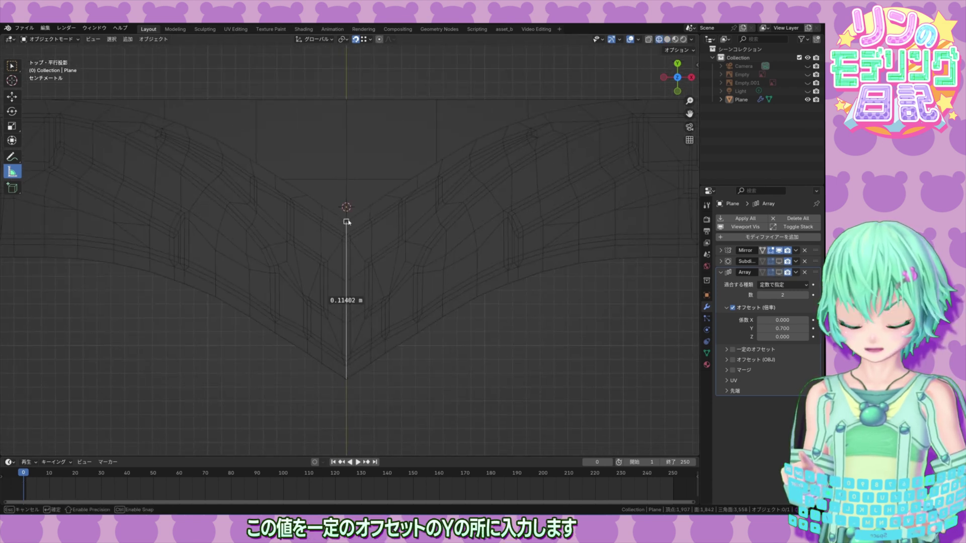
Step: Replace the array's relative offset with a constant offset of 0.11402 m in Y
{"action": "middle_click_drag", "start_coordinate": [508, 369], "coordinate": [456, 384], "text": "shift"}
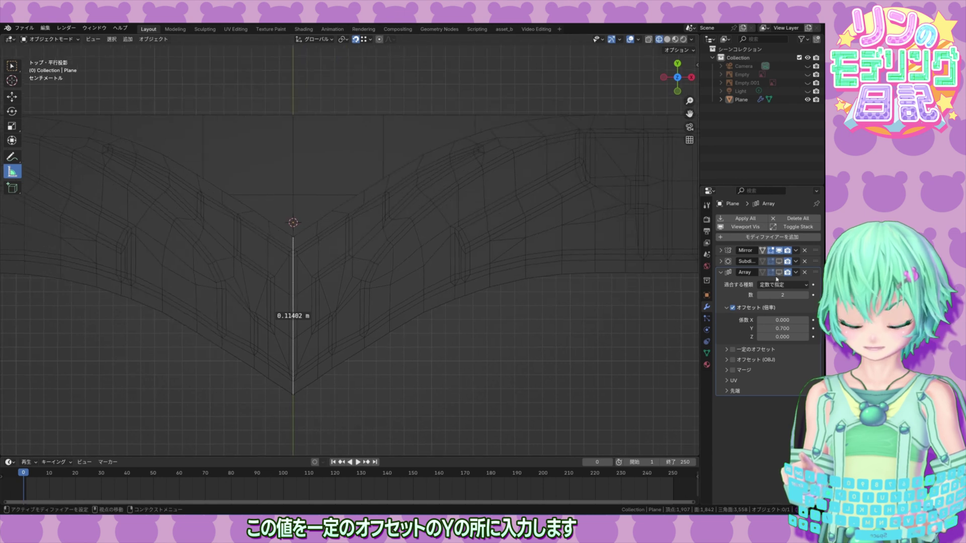
{"action": "left_click", "coordinate": [733, 308]}
{"action": "left_click", "coordinate": [727, 349]}
{"action": "left_click", "coordinate": [732, 349]}
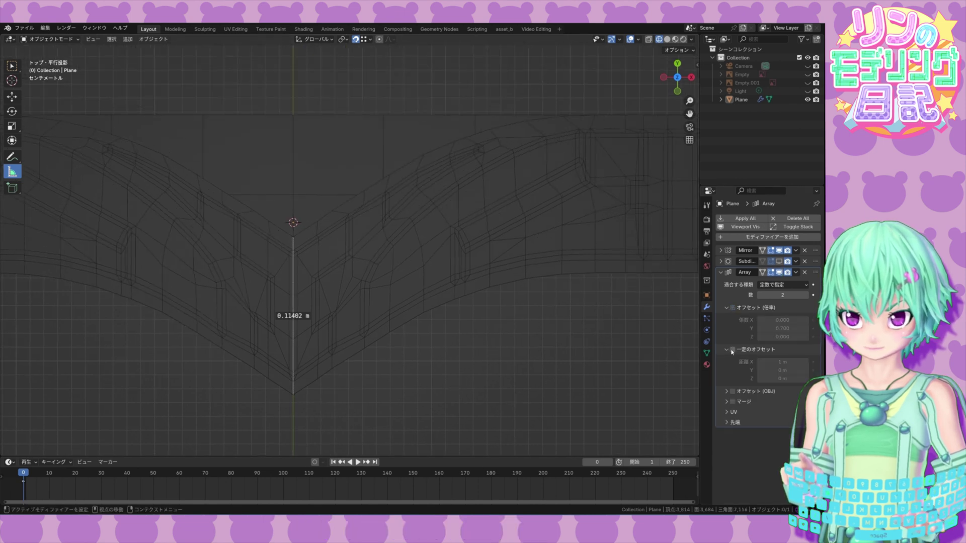
{"action": "left_click", "coordinate": [782, 370]}
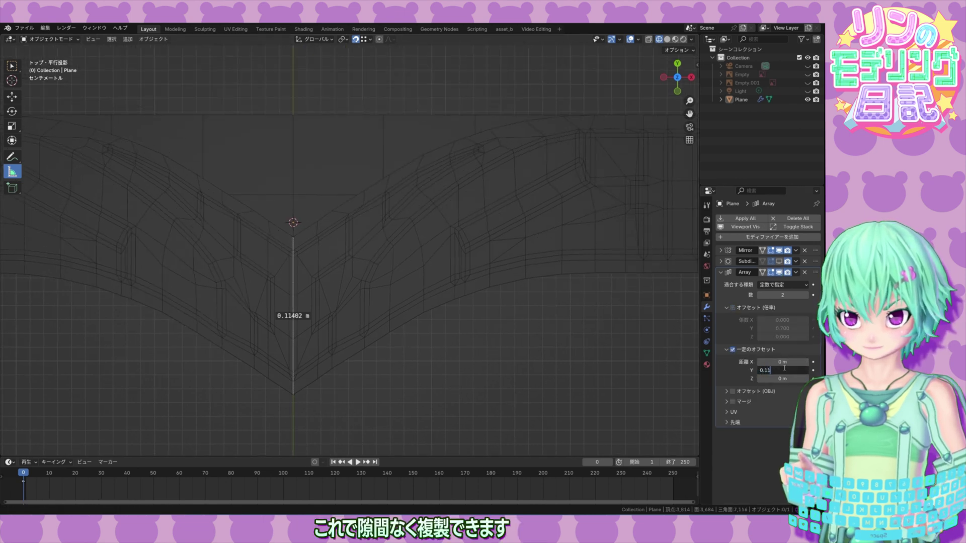
{"action": "type", "text": ".11402"}
{"action": "key", "text": "Return"}
Step: Raise the array count to 4 and switch the viewport back to solid shading
{"action": "middle_click_drag", "start_coordinate": [367, 226], "coordinate": [351, 267], "text": "shift"}
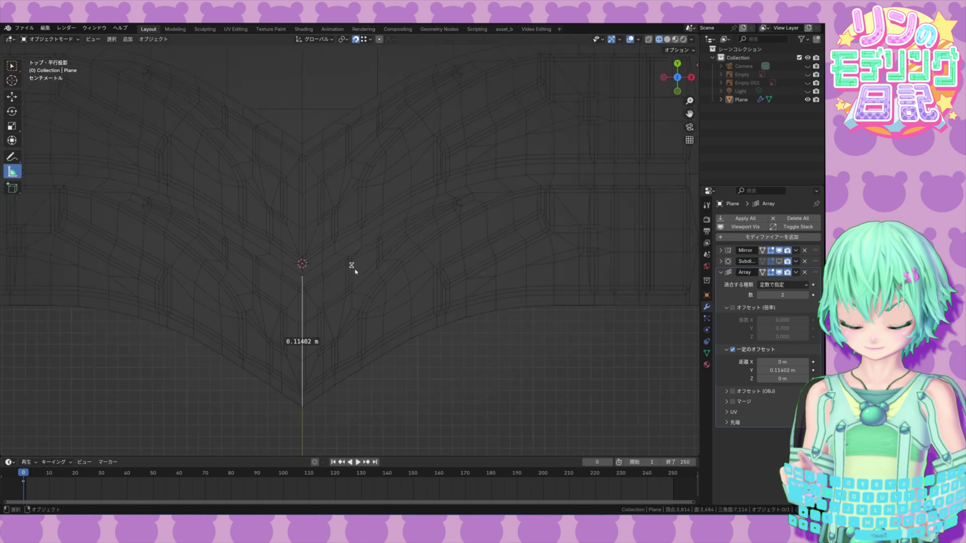
{"action": "left_click", "coordinate": [806, 296]}
{"action": "middle_click_drag", "start_coordinate": [378, 227], "coordinate": [378, 267], "text": "shift"}
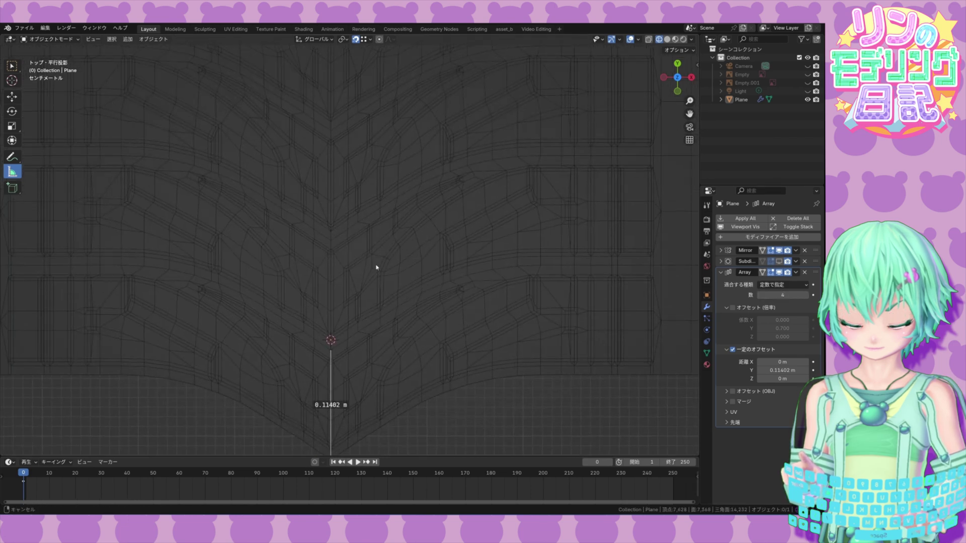
{"action": "scroll", "coordinate": [373, 243], "scroll_direction": "down", "scroll_amount": 4}
{"action": "key", "text": "shift+z"}
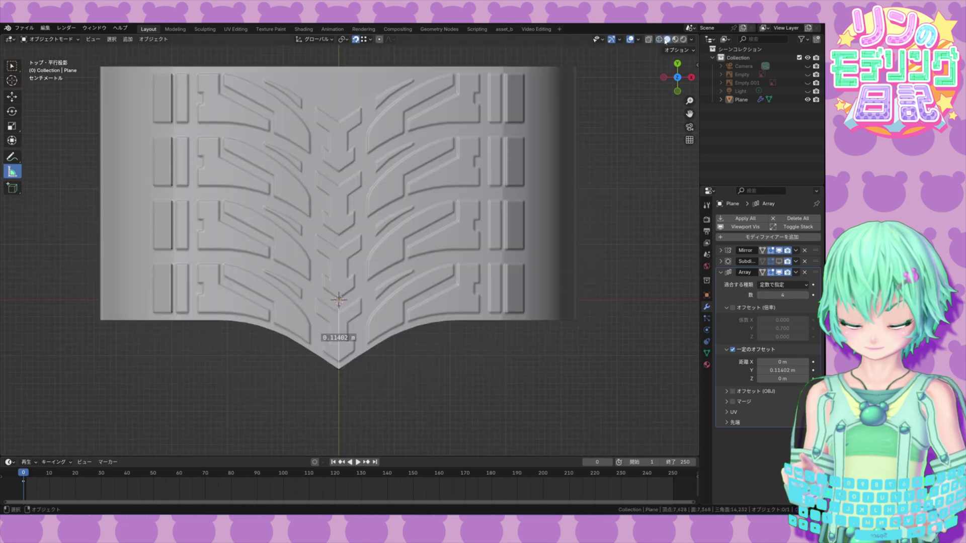
Step: Set the array count to 30 and save the file
{"action": "middle_click_drag", "start_coordinate": [521, 265], "coordinate": [448, 288]}
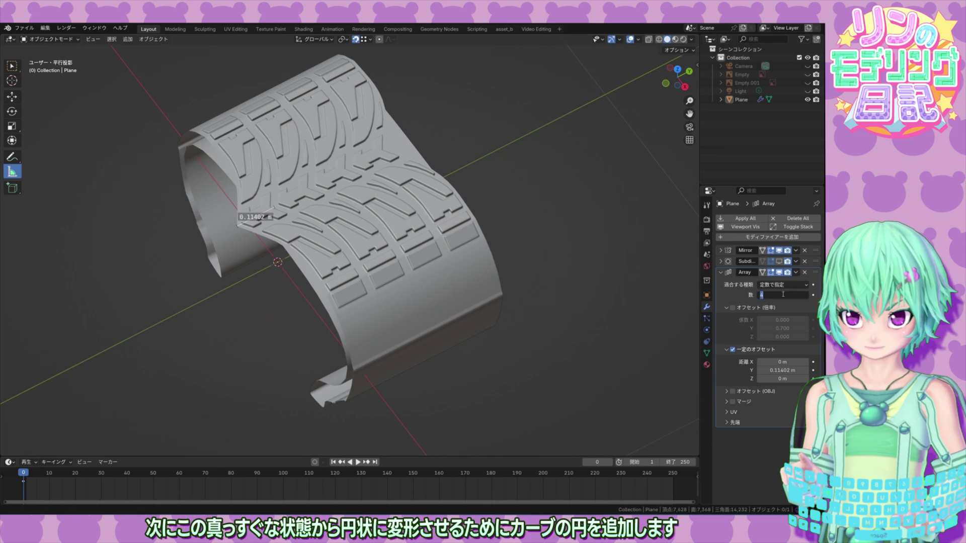
{"action": "scroll", "coordinate": [428, 307], "scroll_direction": "down", "scroll_amount": 3}
{"action": "middle_click_drag", "start_coordinate": [401, 329], "coordinate": [423, 316]}
{"action": "key", "text": "ctrl+s"}
Step: Add a Bézier circle with a radius of 0.5 m, rotated 90° about the Y axis
{"action": "left_click", "coordinate": [128, 39]}
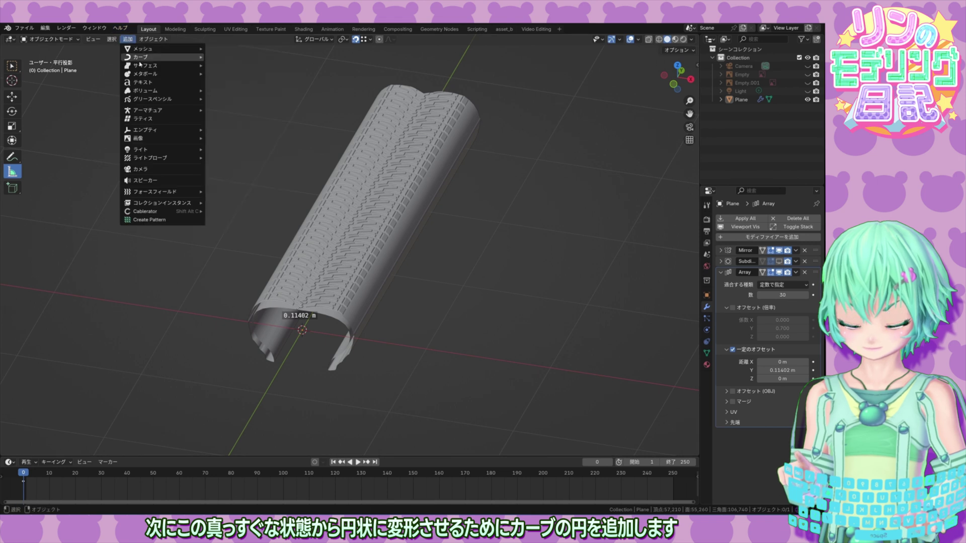
{"action": "mouse_move", "coordinate": [146, 59]}
{"action": "left_click", "coordinate": [234, 73]}
{"action": "double_click", "coordinate": [121, 386]}
{"action": "type", "text": "0.5"}
{"action": "key", "text": "Return"}
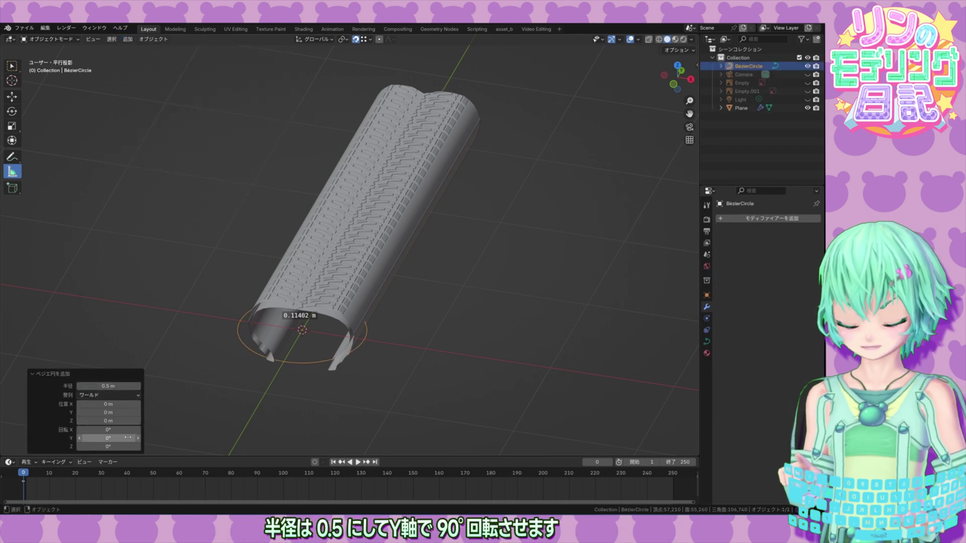
{"action": "double_click", "coordinate": [123, 438]}
{"action": "type", "text": "90"}
{"action": "key", "text": "Return"}
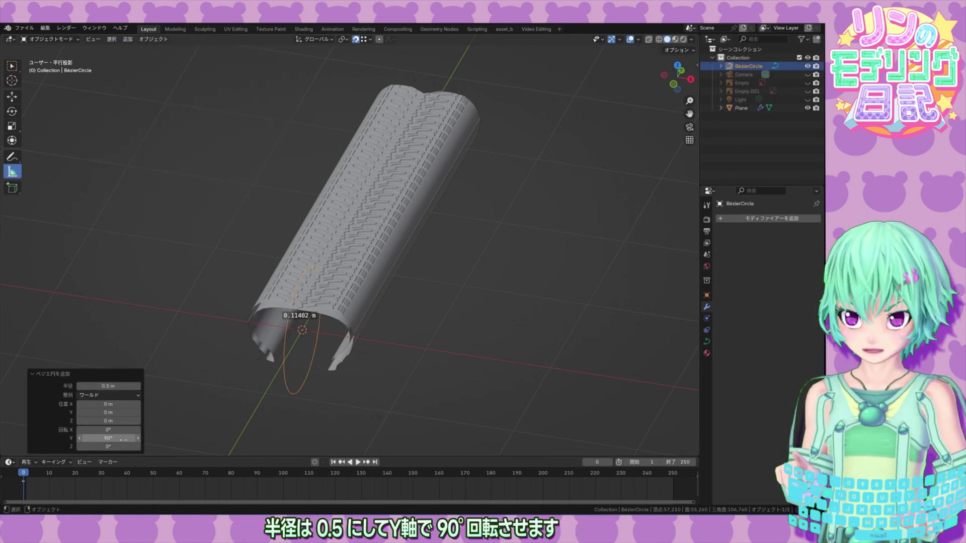
Step: Apply the rotation transform of the Bézier circle
{"action": "left_click", "coordinate": [405, 355]}
{"action": "left_click", "coordinate": [317, 352]}
{"action": "key", "text": "n"}
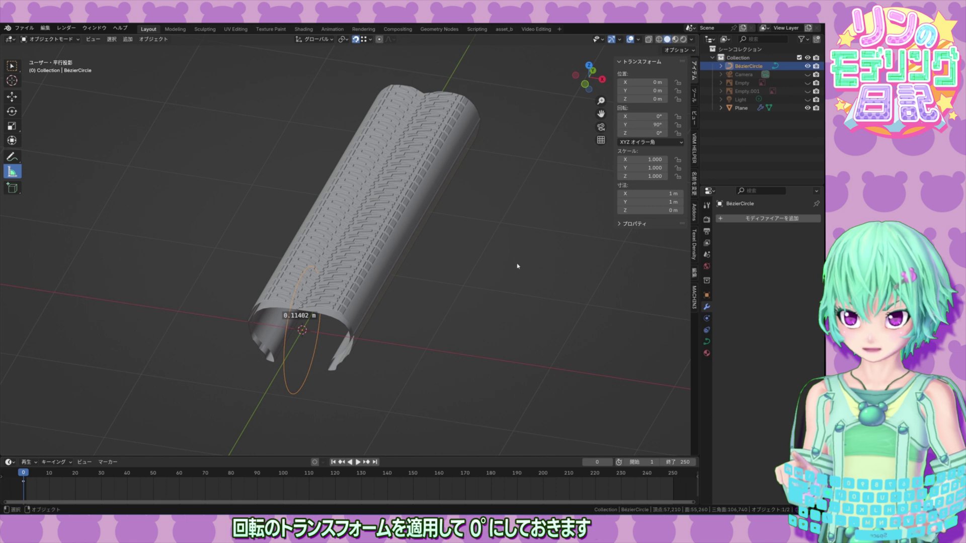
{"action": "key", "text": "ctrl+a"}
{"action": "left_click", "coordinate": [443, 291]}
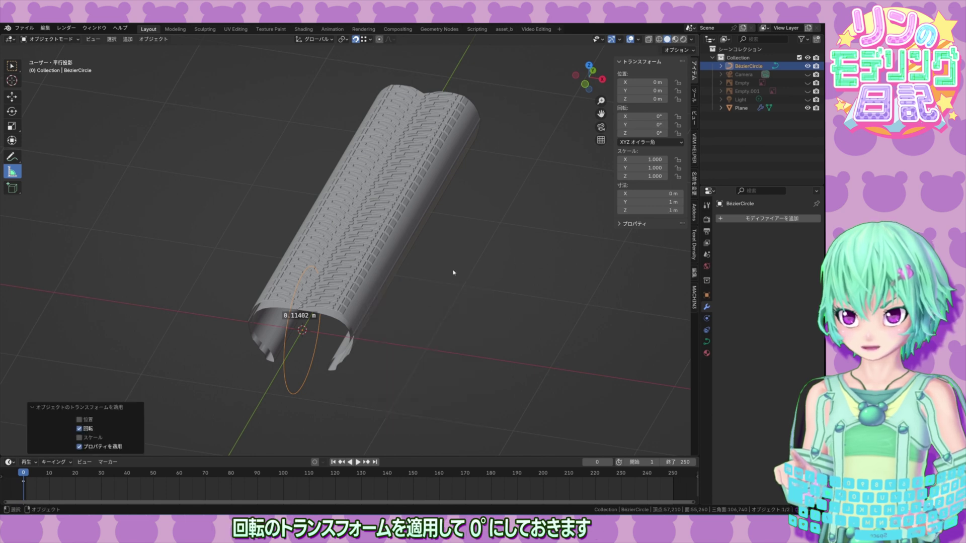
Step: Add a Curve modifier to the tread mesh, using BézierCircle as the curve object and Y as the deformation axis
{"action": "left_click", "coordinate": [534, 285]}
{"action": "middle_click_drag", "start_coordinate": [378, 296], "coordinate": [348, 297]}
{"action": "left_click", "coordinate": [11, 99]}
{"action": "left_click", "coordinate": [426, 240]}
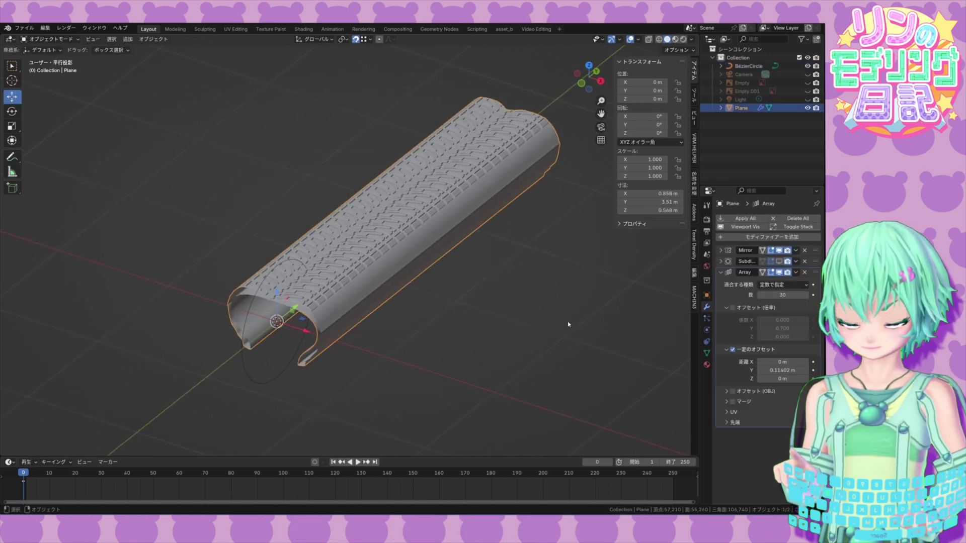
{"action": "left_click", "coordinate": [756, 238]}
{"action": "mouse_move", "coordinate": [713, 249]}
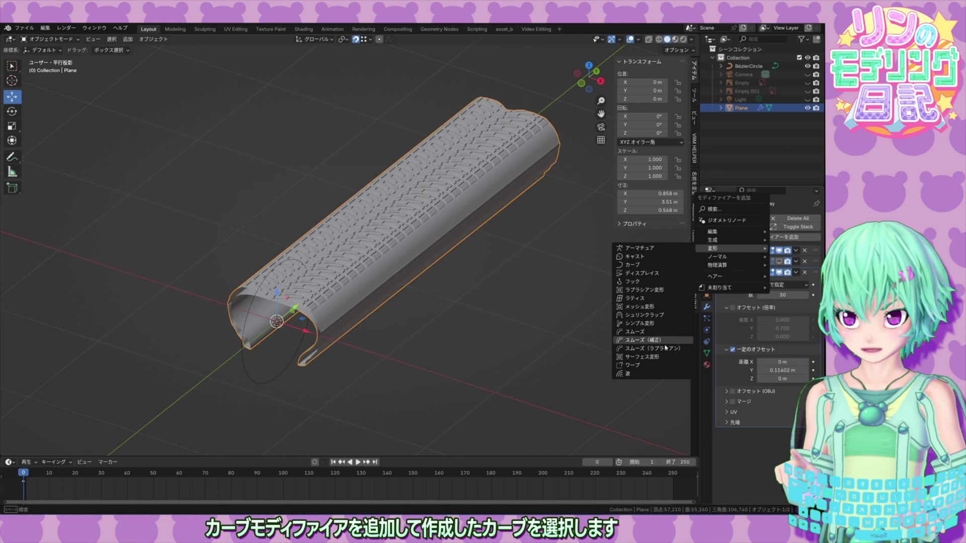
{"action": "left_click", "coordinate": [635, 265]}
{"action": "left_click", "coordinate": [799, 445]}
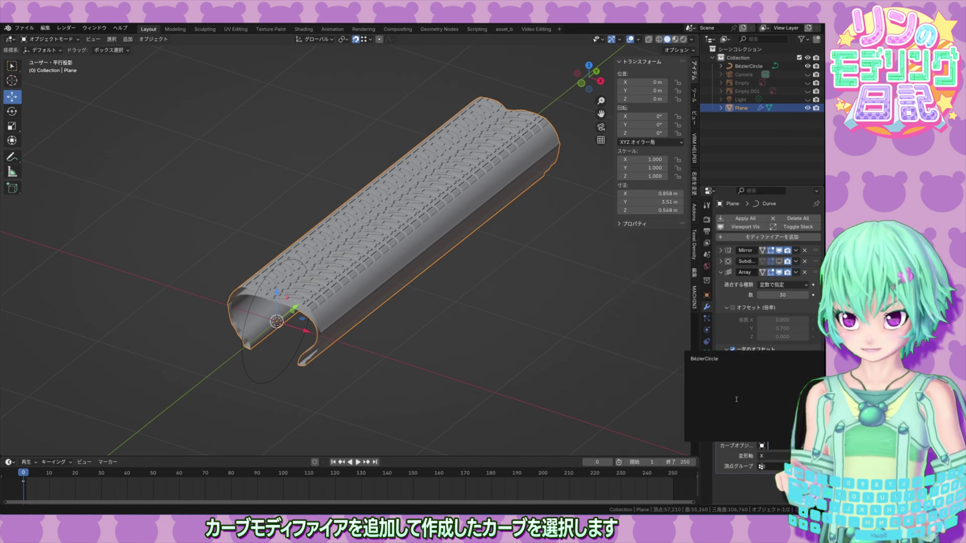
{"action": "left_click", "coordinate": [698, 359]}
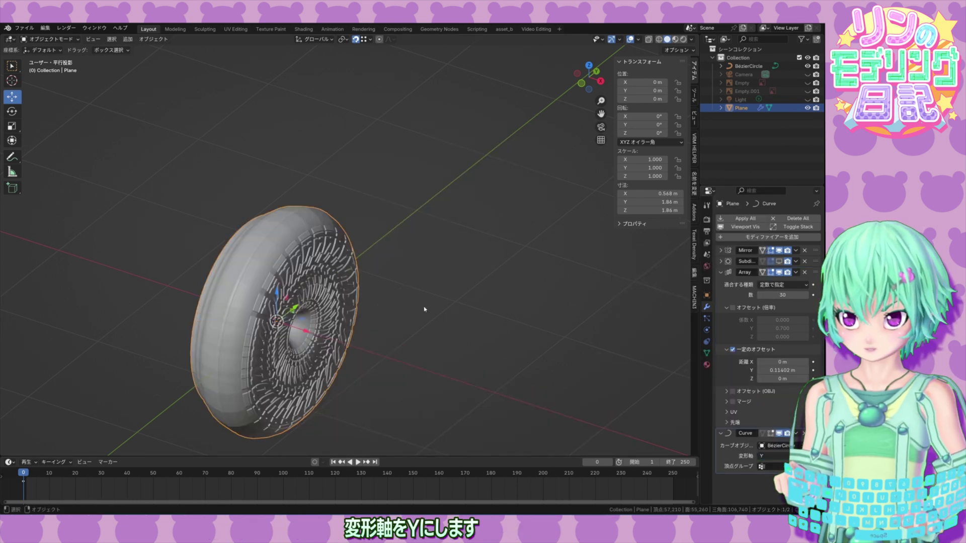
{"action": "mouse_move", "coordinate": [424, 310]}
{"action": "middle_mouse_down"}
{"action": "mouse_move", "coordinate": [391, 309]}
{"action": "mouse_move", "coordinate": [418, 308]}
{"action": "middle_mouse_up"}
{"action": "left_click", "coordinate": [51, 41]}
{"action": "left_click", "coordinate": [52, 58]}
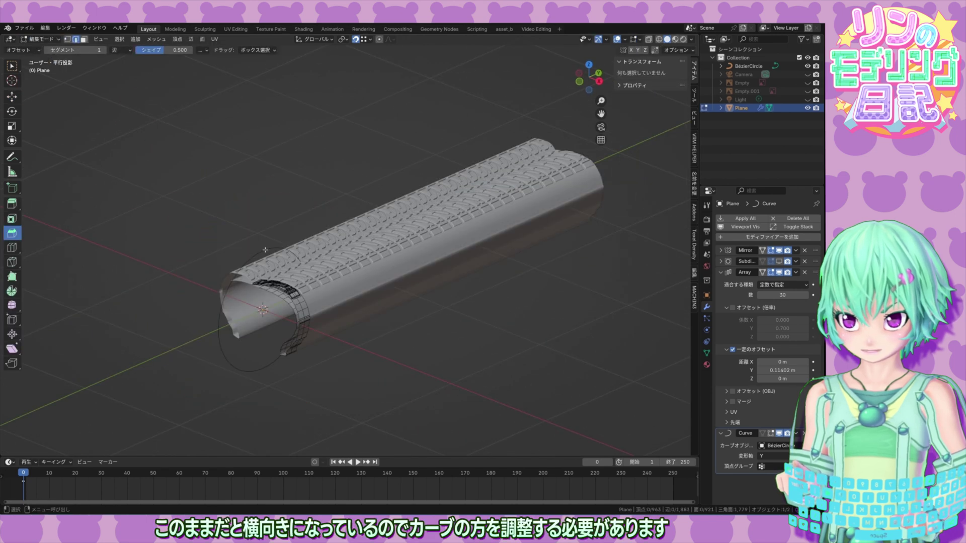
{"action": "left_click", "coordinate": [50, 40]}
{"action": "left_click", "coordinate": [51, 49]}
Step: Set the mean tilt of all the Bézier circle's points to -90° in Edit Mode and return to Object Mode
{"action": "left_click", "coordinate": [748, 66]}
{"action": "key", "text": "Tab"}
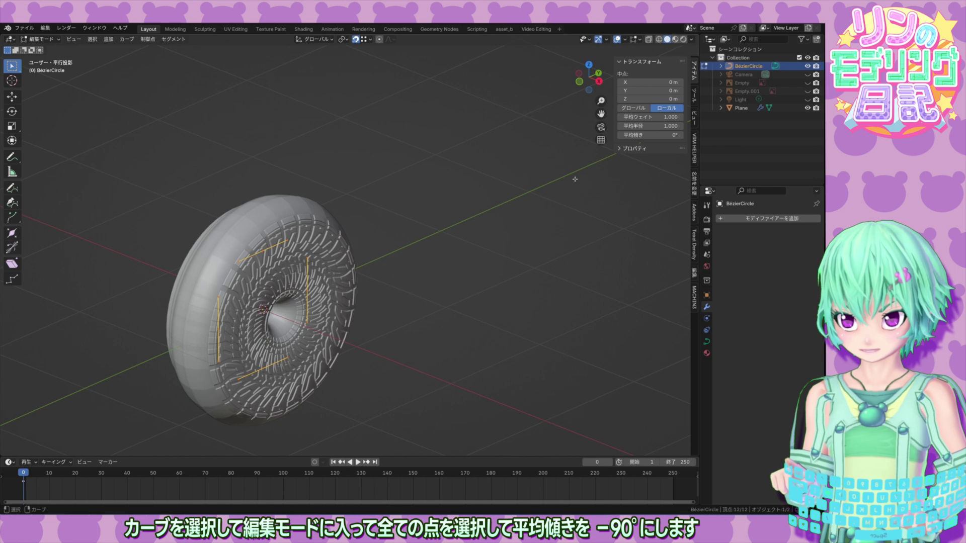
{"action": "left_click_drag", "start_coordinate": [650, 135], "coordinate": [602, 136]}
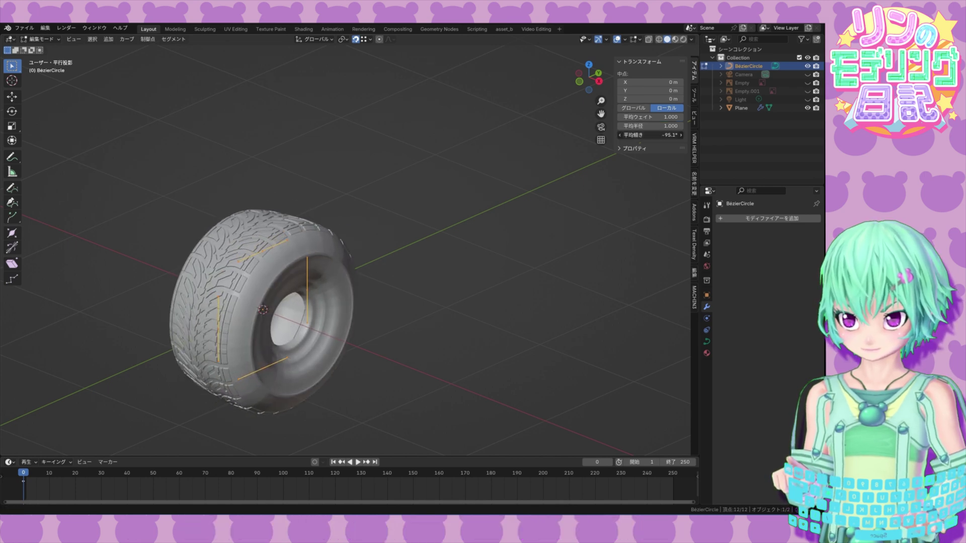
{"action": "type", "text": "-90"}
{"action": "key", "text": "Return"}
{"action": "left_click", "coordinate": [453, 222]}
{"action": "middle_click_drag", "start_coordinate": [417, 249], "coordinate": [404, 212], "text": "shift"}
{"action": "scroll", "coordinate": [405, 212], "scroll_direction": "up", "scroll_amount": 1}
{"action": "left_click", "coordinate": [42, 40]}
{"action": "left_click", "coordinate": [45, 49]}
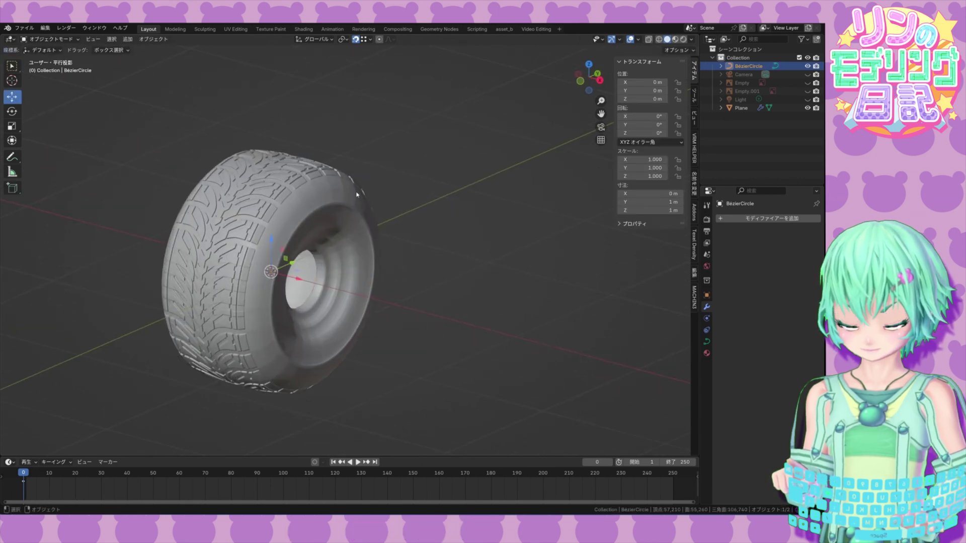
Step: Reduce the tread mesh's array count to 26
{"action": "left_click", "coordinate": [356, 195]}
{"action": "left_click_drag", "start_coordinate": [781, 296], "coordinate": [764, 295]}
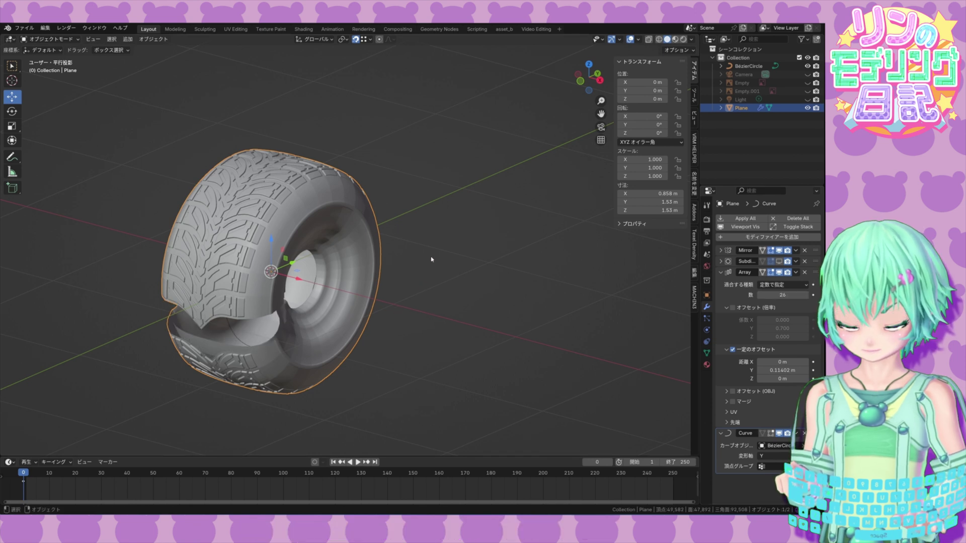
{"action": "left_click", "coordinate": [235, 334]}
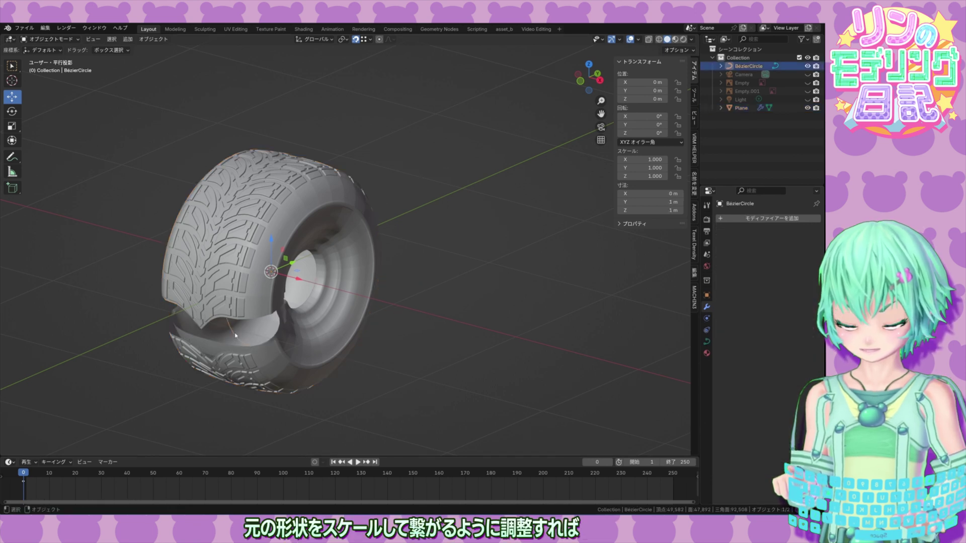
{"action": "left_click", "coordinate": [363, 242]}
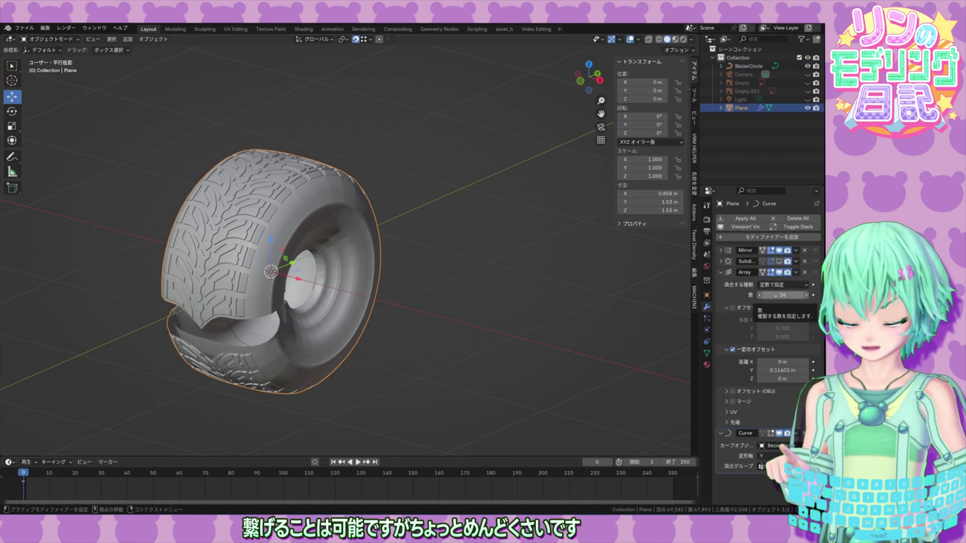
Step: Turn off the viewport display of the tread's Curve modifier to show the straight strip
{"action": "left_click", "coordinate": [779, 434]}
{"action": "middle_click_drag", "start_coordinate": [490, 304], "coordinate": [435, 327]}
{"action": "scroll", "coordinate": [414, 300], "scroll_direction": "down", "scroll_amount": 1}
{"action": "middle_click_drag", "start_coordinate": [355, 344], "coordinate": [375, 306]}
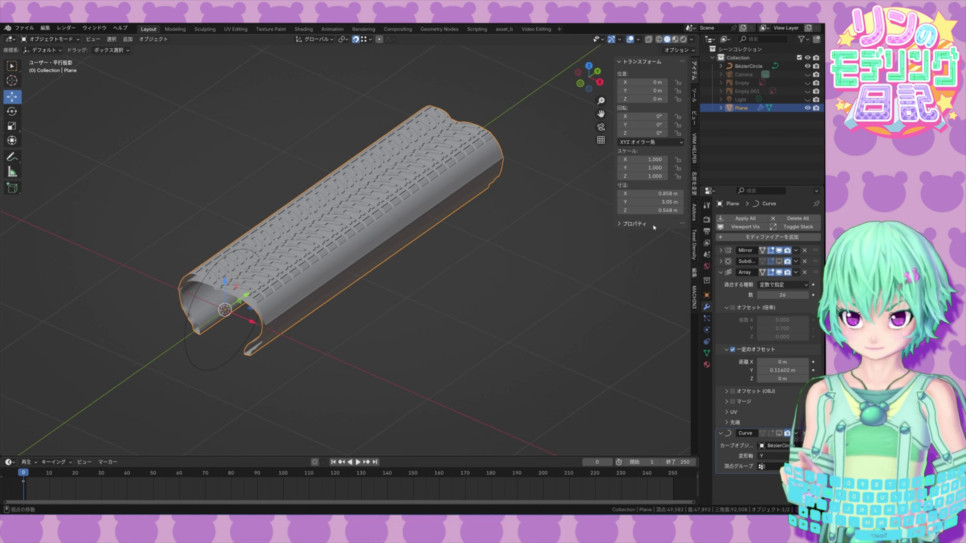
Step: Copy the data path of the array count and add a driver to the Bézier circle's Y scale
{"action": "right_click", "coordinate": [783, 295]}
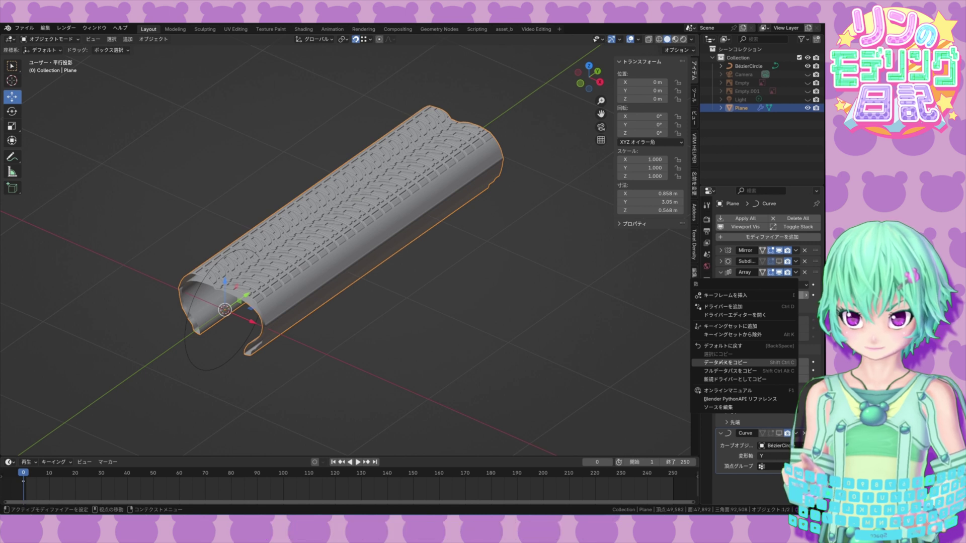
{"action": "left_click", "coordinate": [725, 362]}
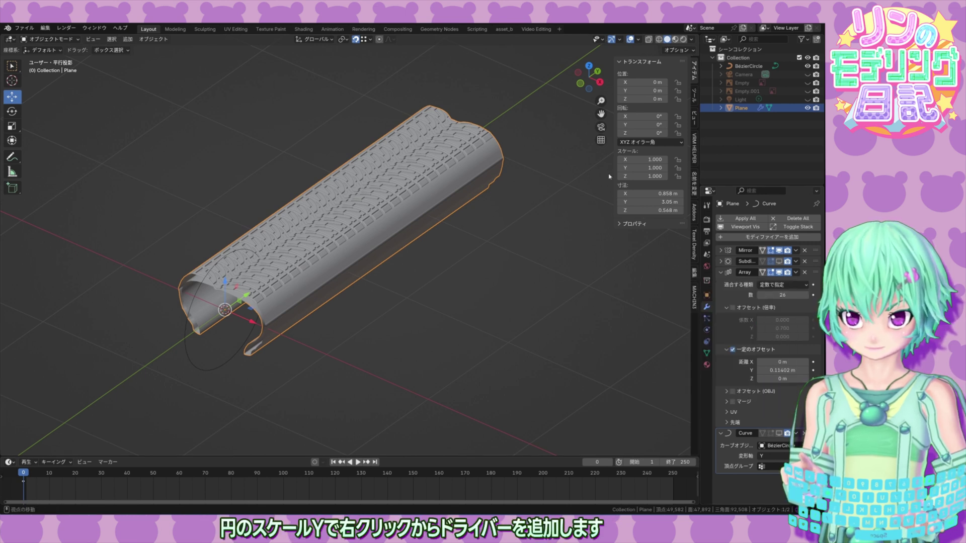
{"action": "left_click", "coordinate": [749, 66]}
{"action": "right_click", "coordinate": [654, 168]}
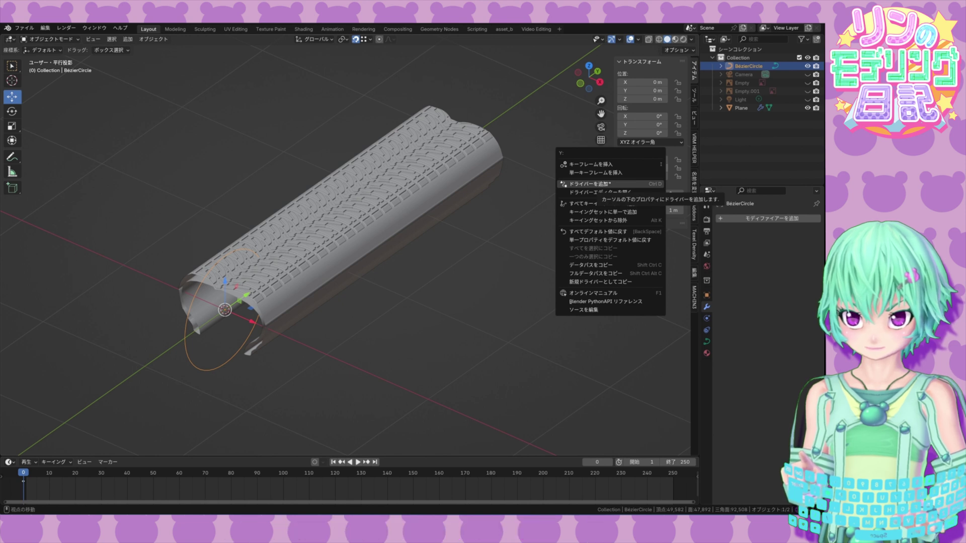
{"action": "left_click", "coordinate": [609, 184]}
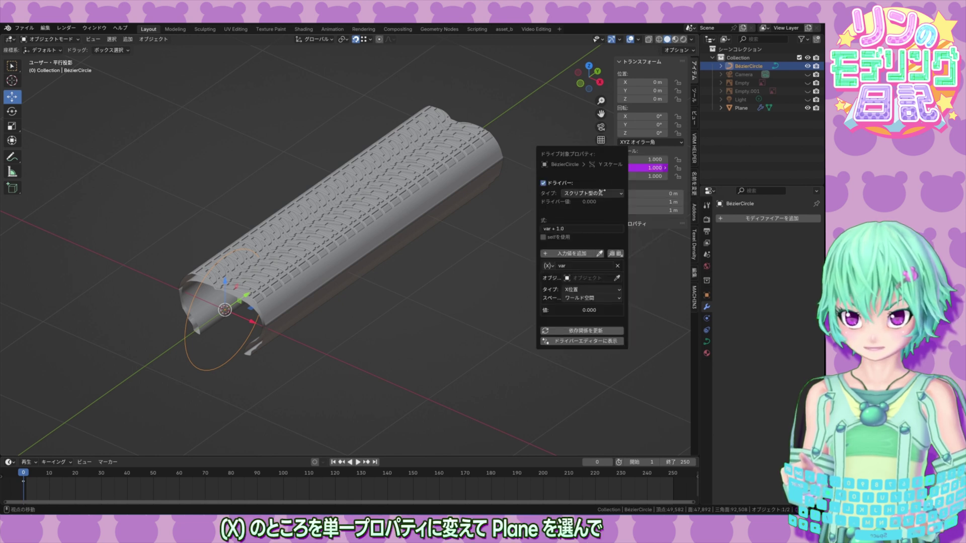
Step: Make the driver variable a single property reading modifiers["Array"].count from Plane, and name it count
{"action": "left_click", "coordinate": [550, 266]}
{"action": "left_click", "coordinate": [560, 286]}
{"action": "left_click", "coordinate": [597, 287]}
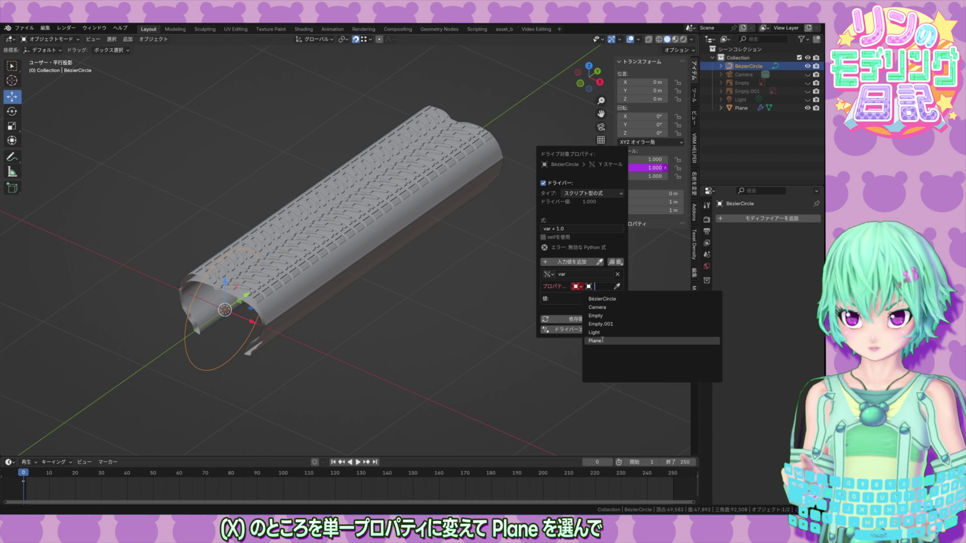
{"action": "left_click", "coordinate": [597, 341]}
{"action": "left_click", "coordinate": [584, 299]}
{"action": "type", "text": "modifiers[\"Array\"].count"}
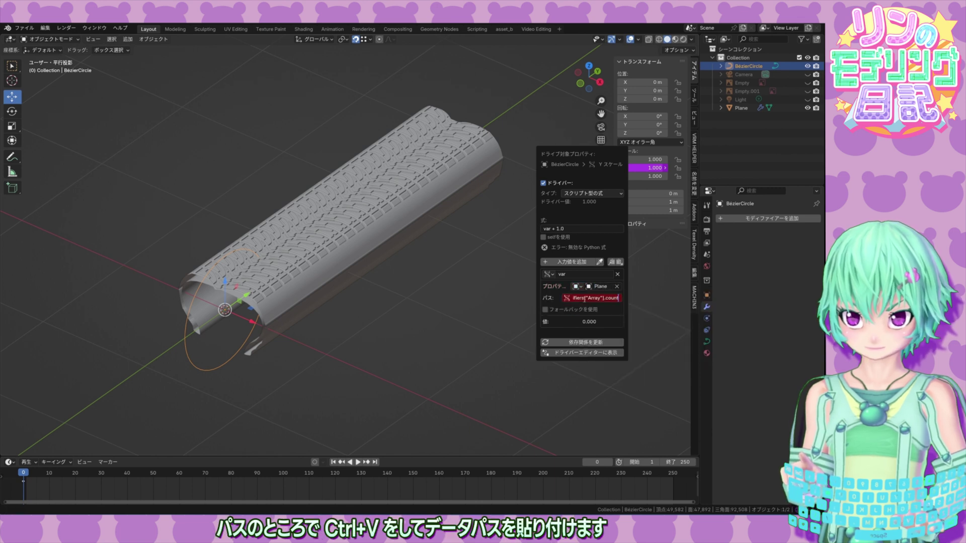
{"action": "key", "text": "Return"}
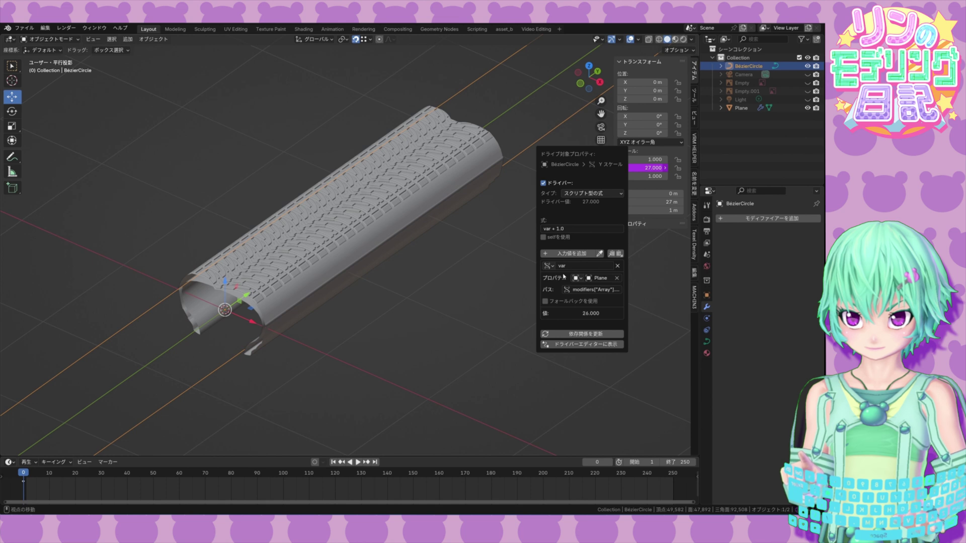
{"action": "left_click", "coordinate": [569, 265]}
{"action": "type", "text": "count"}
{"action": "key", "text": "Return"}
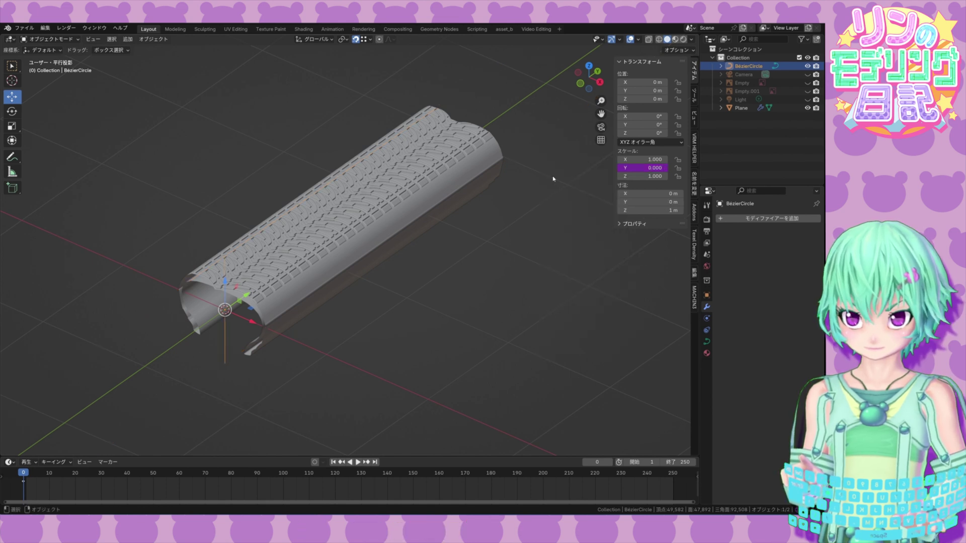
Step: Copy the data path of the array's constant Y offset and open the circle's Y scale driver for editing
{"action": "left_click", "coordinate": [476, 180]}
{"action": "right_click", "coordinate": [774, 370]}
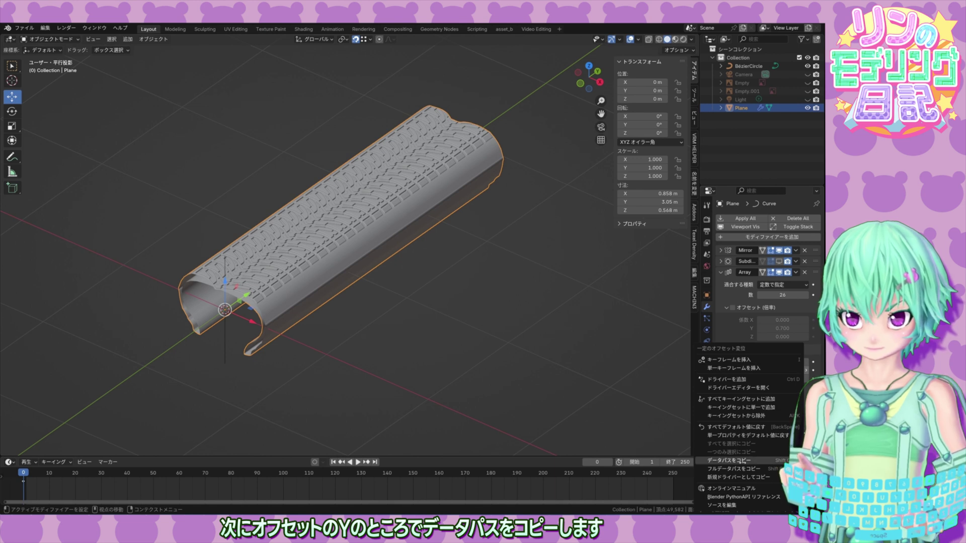
{"action": "left_click", "coordinate": [730, 460]}
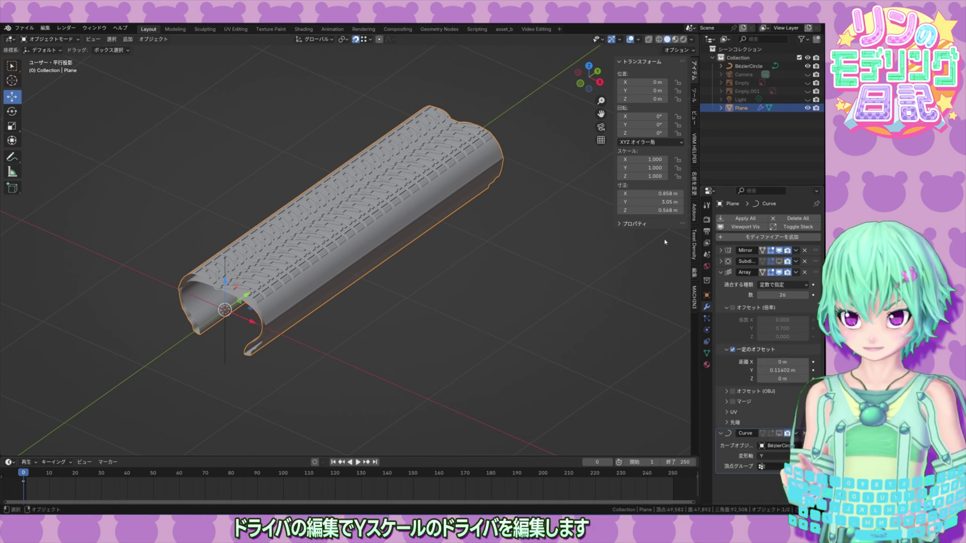
{"action": "left_click", "coordinate": [749, 66]}
{"action": "right_click", "coordinate": [650, 167]}
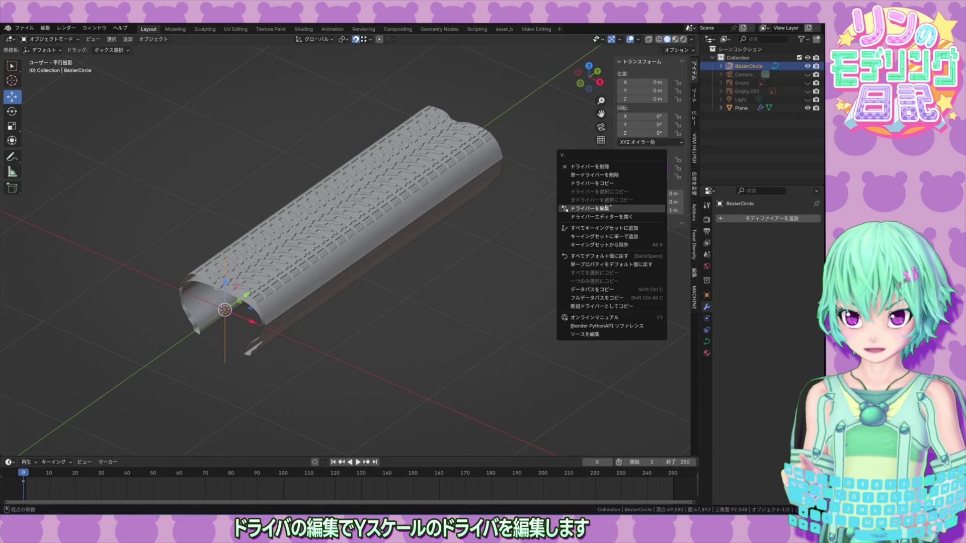
{"action": "left_click", "coordinate": [604, 208]}
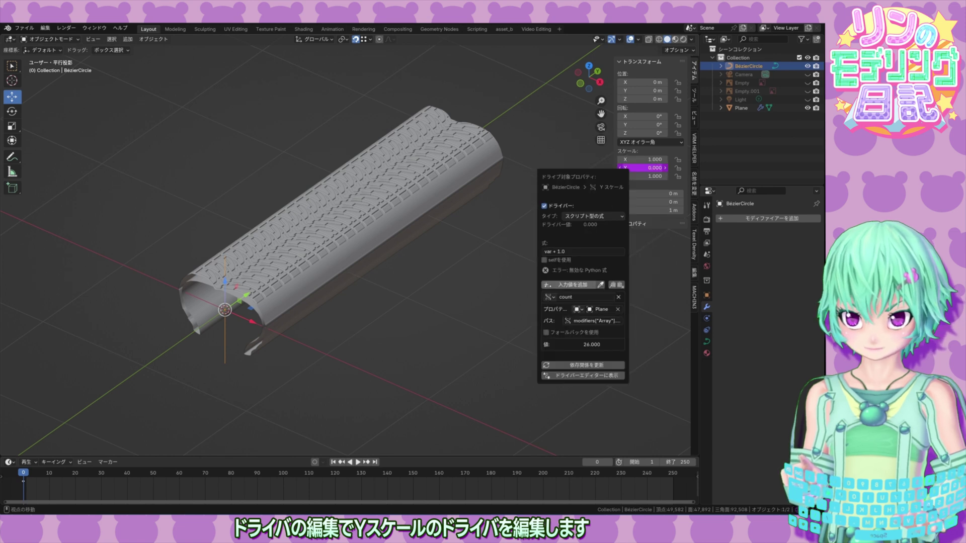
Step: Add a second driver variable reading the copied offset data path from Plane, and name it offset
{"action": "left_click", "coordinate": [549, 286]}
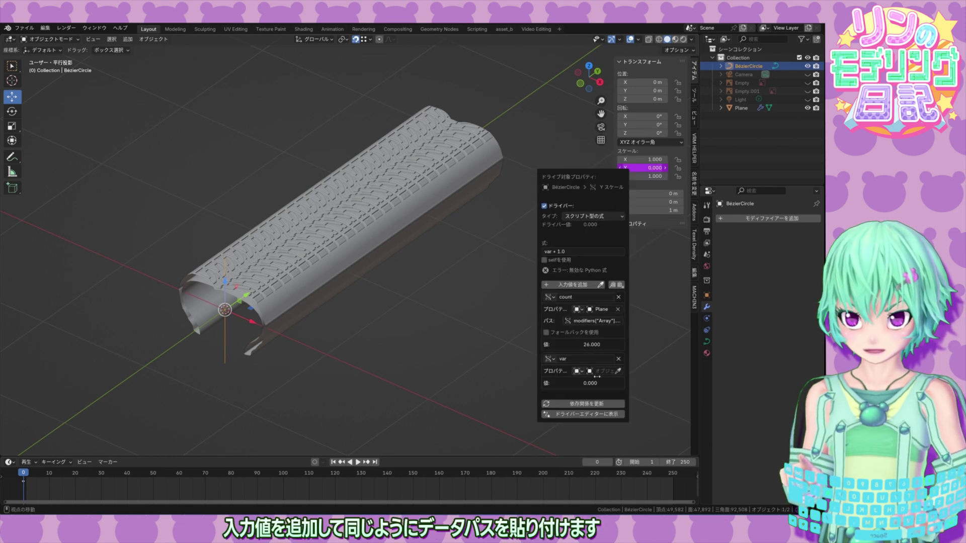
{"action": "left_click", "coordinate": [585, 383]}
{"action": "key", "text": "ctrl+v"}
{"action": "key", "text": "Return"}
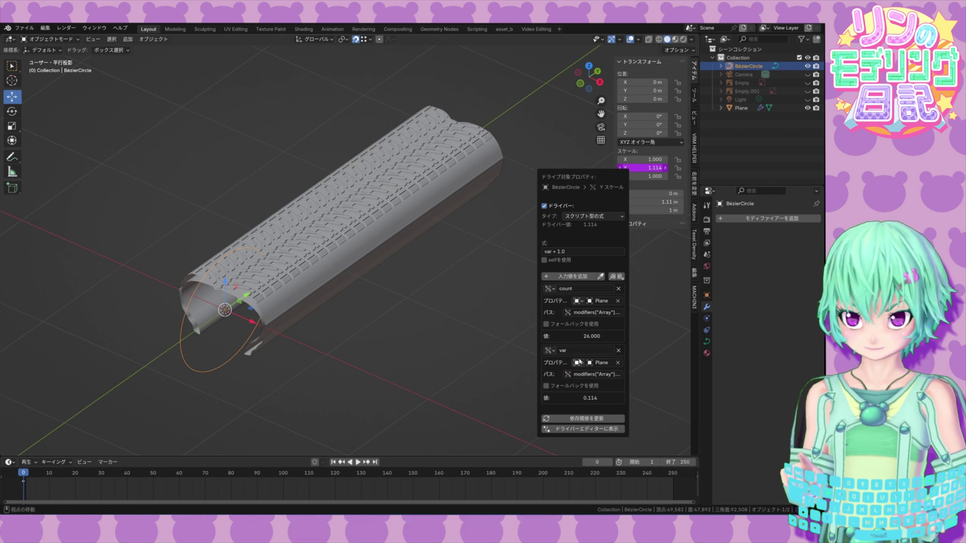
{"action": "double_click", "coordinate": [565, 351]}
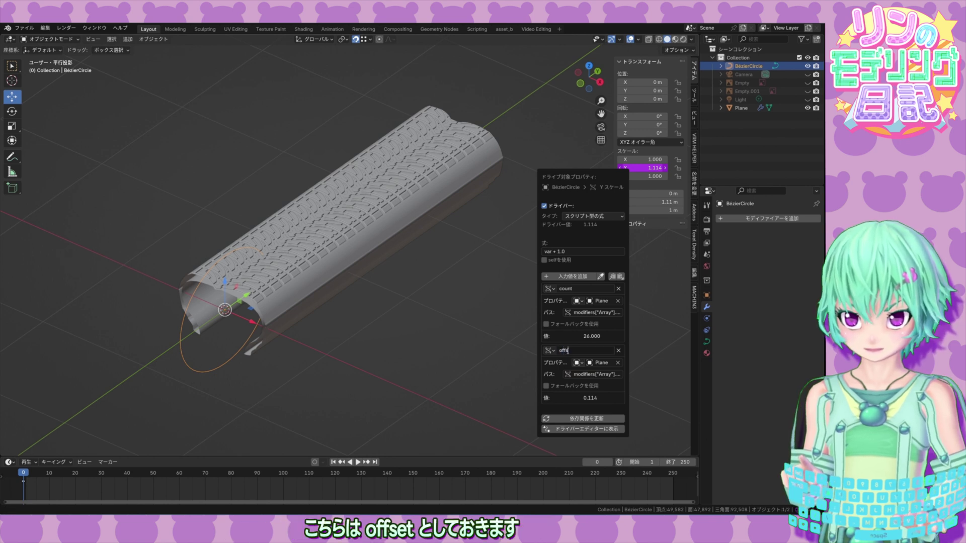
{"action": "type", "text": "offset"}
{"action": "key", "text": "Return"}
Step: Set the Y scale driver's expression to count * offset / pi
{"action": "left_click", "coordinate": [572, 251]}
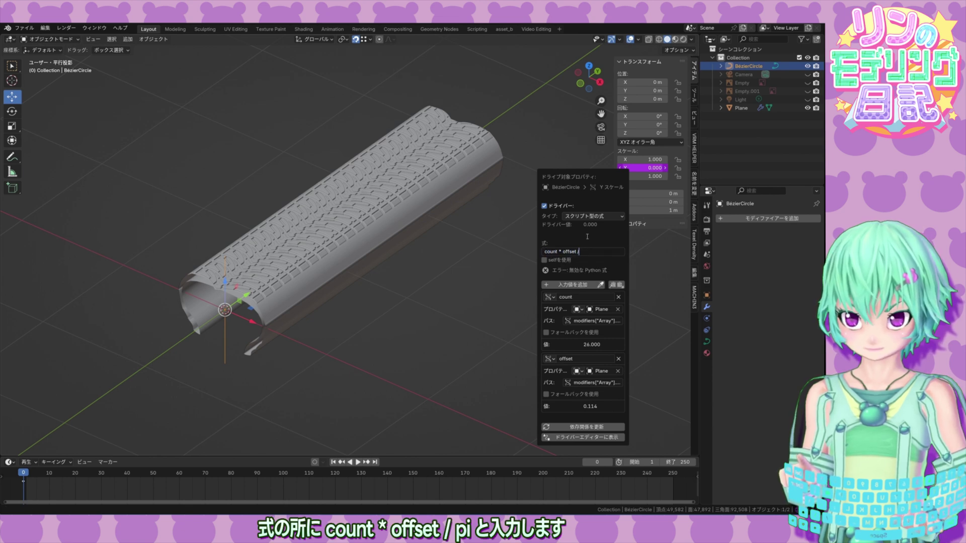
{"action": "type", "text": "count * offset / pi"}
{"action": "key", "text": "Return"}
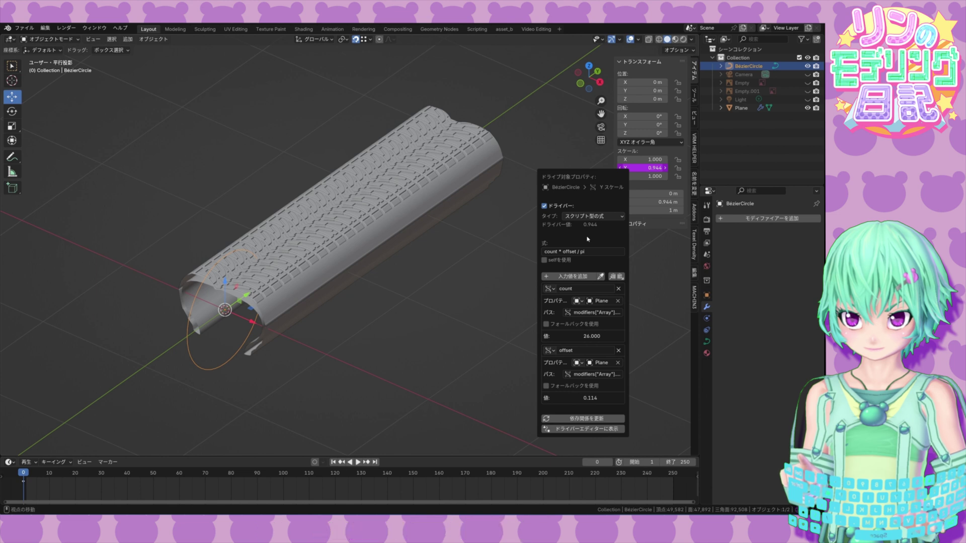
Step: Copy the circle's Y scale as a new driver and paste it onto the Z scale
{"action": "right_click", "coordinate": [635, 168]}
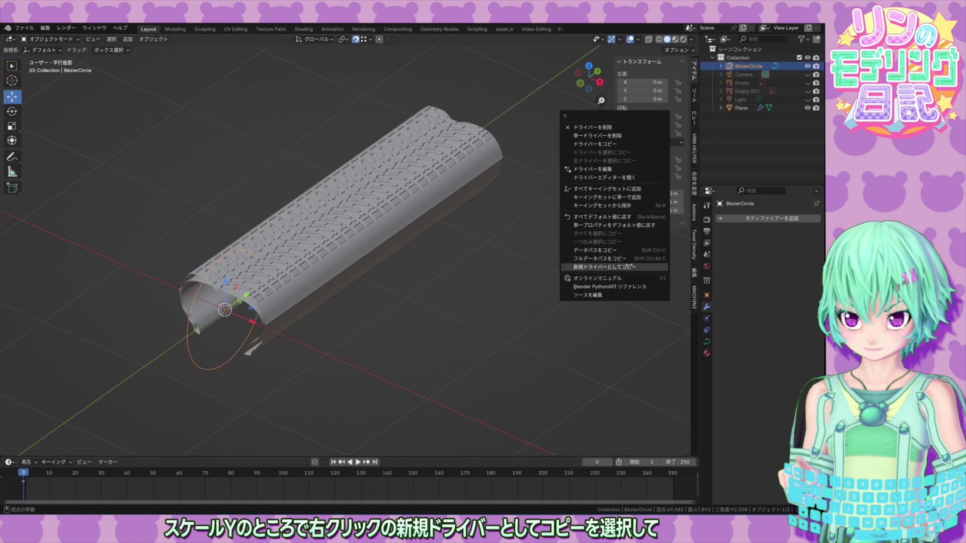
{"action": "left_click", "coordinate": [629, 268]}
{"action": "right_click", "coordinate": [635, 176]}
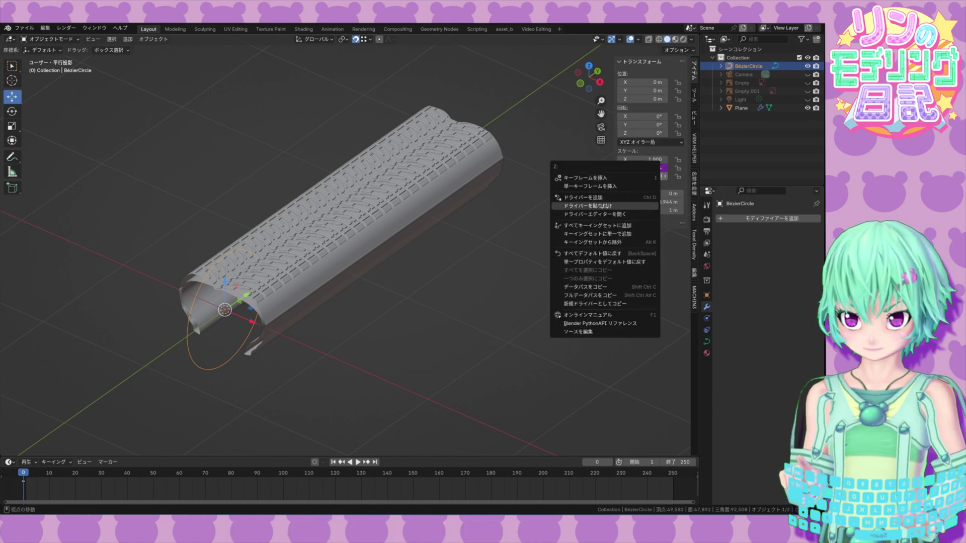
{"action": "left_click", "coordinate": [589, 206]}
Step: Turn the tread's Curve modifier back on in the viewport and inspect the closed tire
{"action": "left_click", "coordinate": [396, 222]}
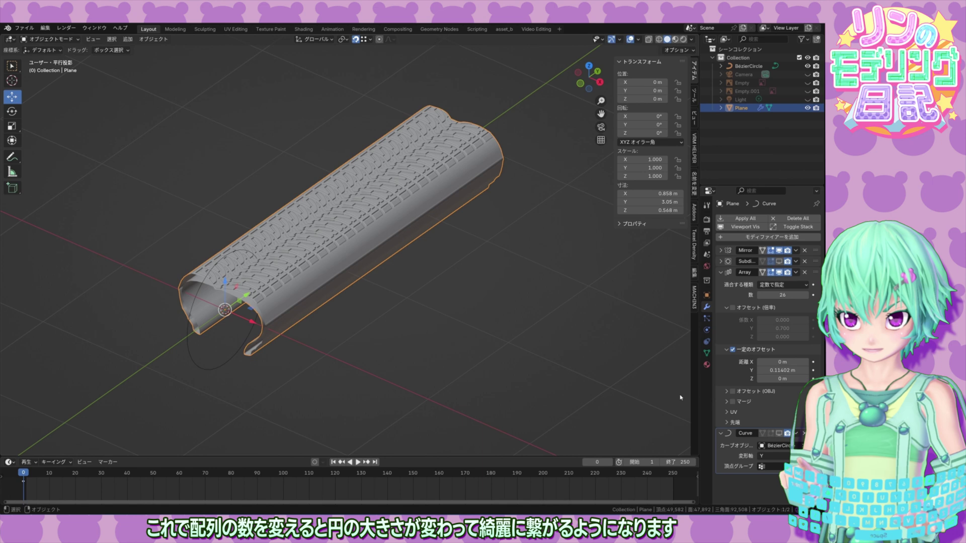
{"action": "left_click", "coordinate": [779, 433]}
{"action": "middle_click_drag", "start_coordinate": [330, 352], "coordinate": [334, 347]}
{"action": "middle_click_drag", "start_coordinate": [334, 347], "coordinate": [479, 296], "text": "shift"}
{"action": "scroll", "coordinate": [418, 302], "scroll_direction": "up", "scroll_amount": 3}
{"action": "scroll", "coordinate": [478, 296], "scroll_direction": "down", "scroll_amount": 2}
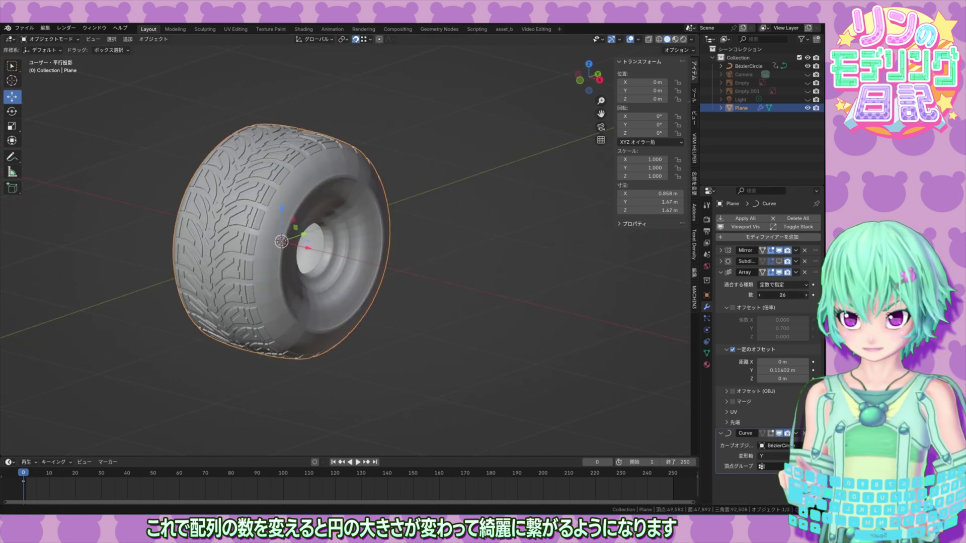
Step: Set the tread's Array modifier count to 60 and check how the tire resizes
{"action": "left_click_drag", "start_coordinate": [771, 295], "coordinate": [824, 295]}
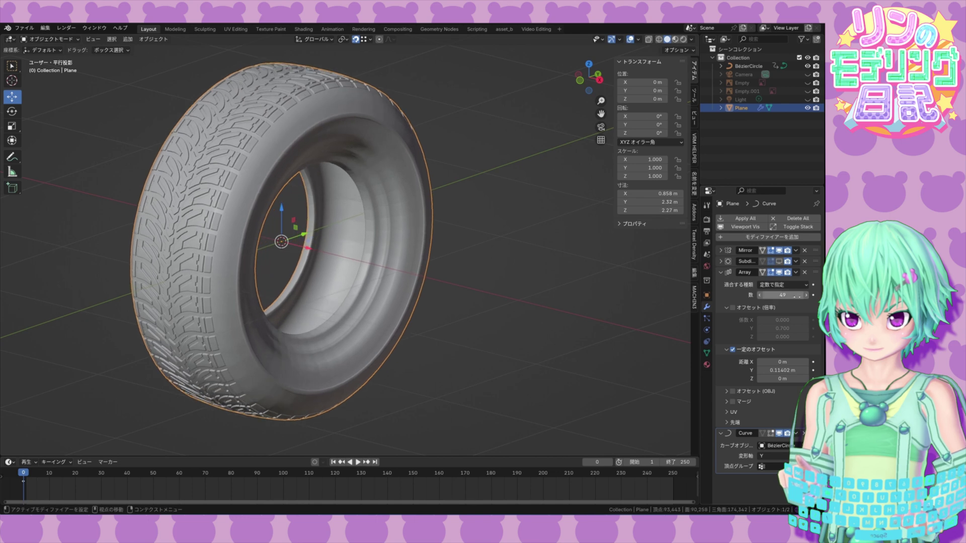
{"action": "double_click", "coordinate": [770, 296]}
{"action": "type", "text": "62"}
{"action": "key", "text": "Return"}
{"action": "left_click", "coordinate": [760, 296]}
{"action": "left_click", "coordinate": [756, 297]}
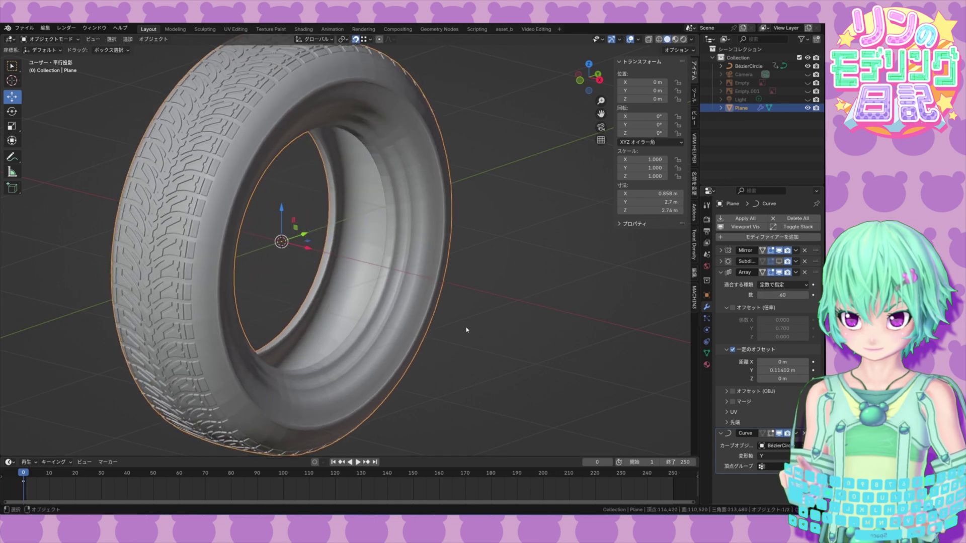
{"action": "middle_click_drag", "start_coordinate": [464, 330], "coordinate": [452, 310]}
{"action": "scroll", "coordinate": [452, 310], "scroll_direction": "up", "scroll_amount": 3}
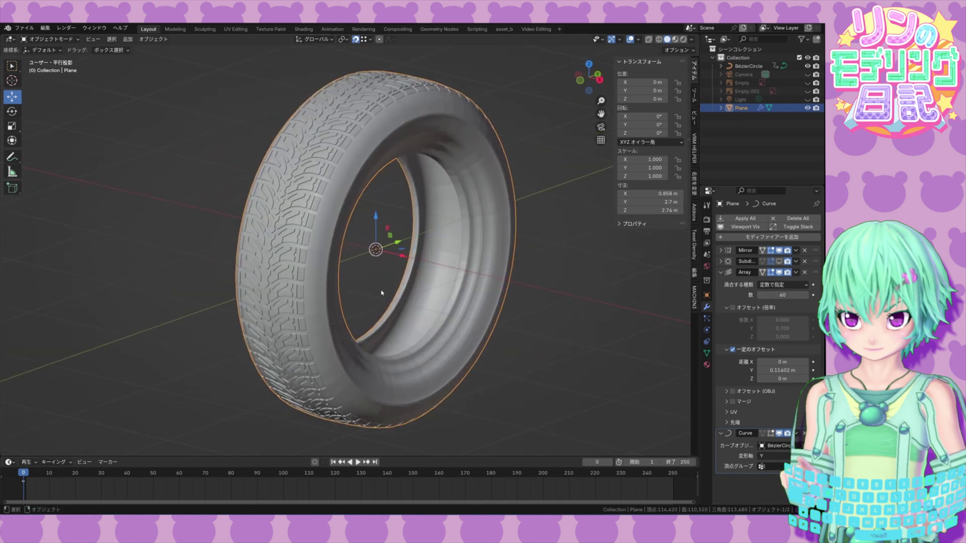
{"action": "middle_click_drag", "start_coordinate": [379, 287], "coordinate": [378, 309]}
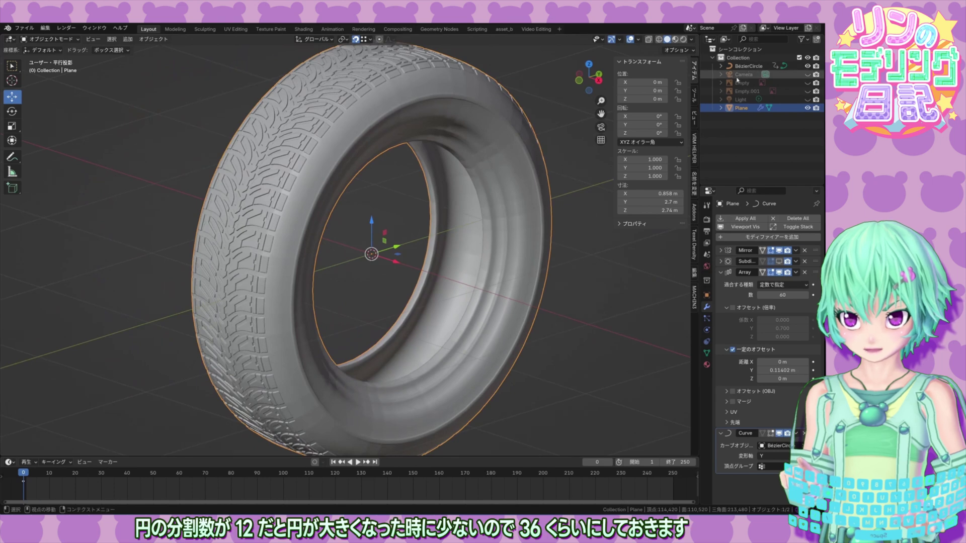
Step: Set the preview resolution of BézierCircle to 36 and check the roundness of the tire
{"action": "left_click", "coordinate": [749, 66]}
{"action": "left_click", "coordinate": [707, 342]}
{"action": "scroll", "coordinate": [403, 302], "scroll_direction": "up", "scroll_amount": 3}
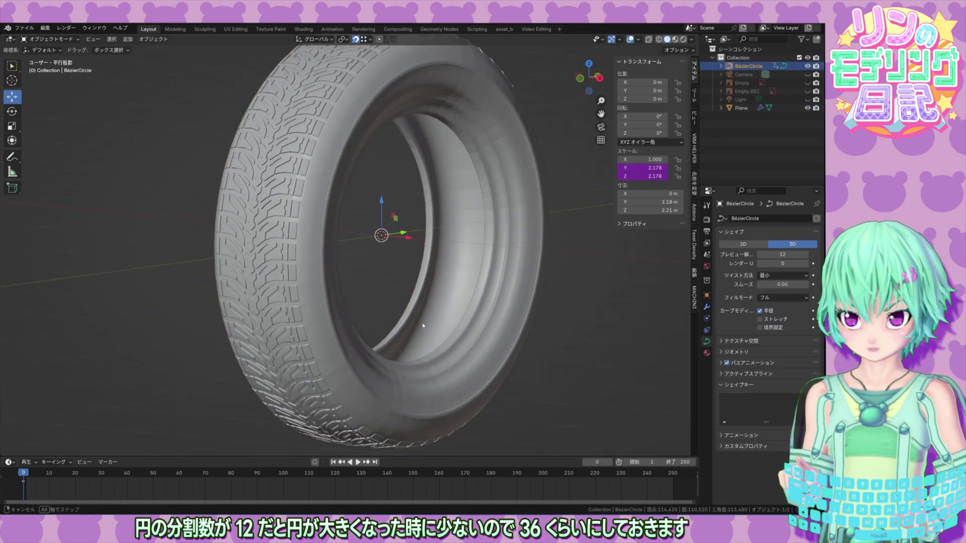
{"action": "double_click", "coordinate": [785, 254]}
{"action": "type", "text": "36"}
{"action": "key", "text": "Return"}
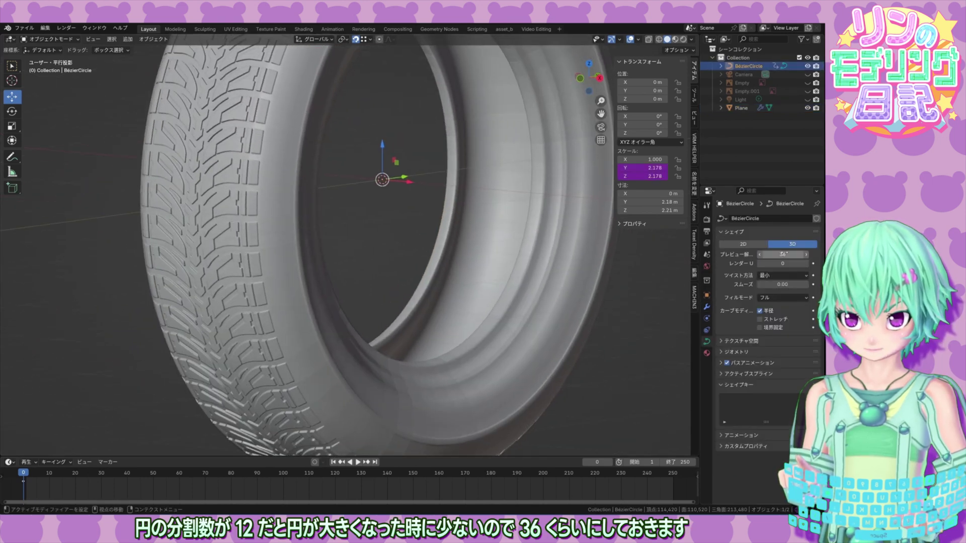
{"action": "middle_click_drag", "start_coordinate": [557, 314], "coordinate": [538, 330]}
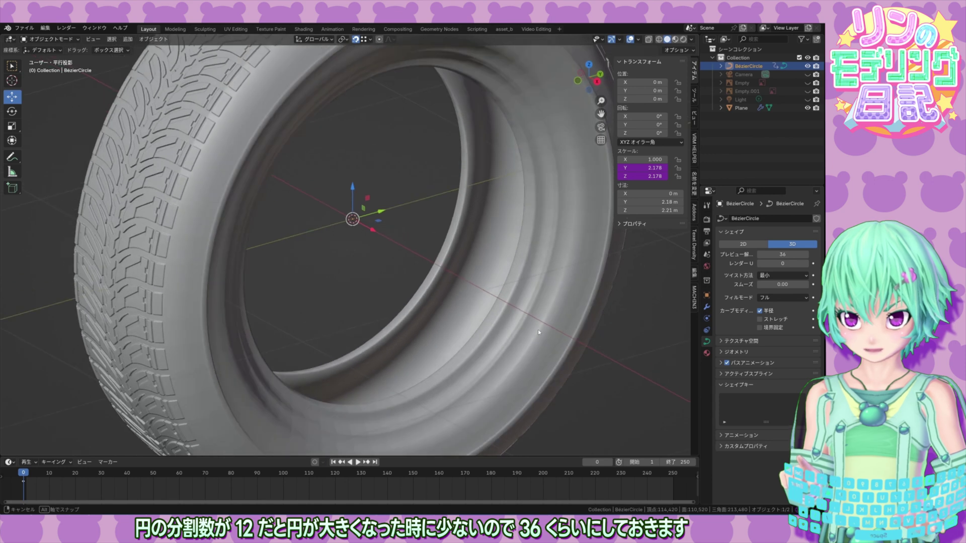
Step: Enable merging in the Array modifier of the tire object Plane and look closely at the seams
{"action": "left_click", "coordinate": [562, 255]}
{"action": "middle_click_drag", "start_coordinate": [434, 302], "coordinate": [333, 246]}
{"action": "scroll", "coordinate": [333, 247], "scroll_direction": "up", "scroll_amount": 8}
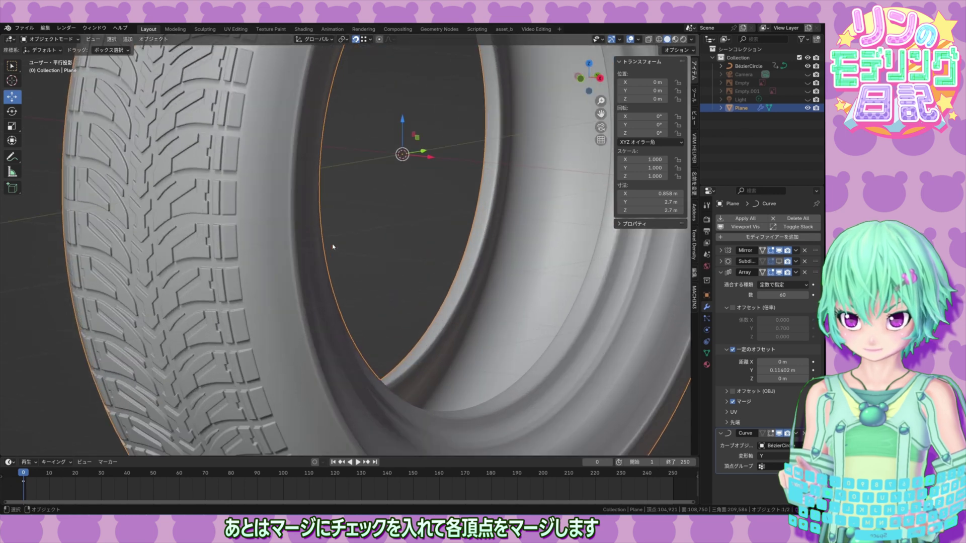
{"action": "scroll", "coordinate": [381, 276], "scroll_direction": "up", "scroll_amount": 1}
{"action": "middle_click_drag", "start_coordinate": [381, 276], "coordinate": [500, 283]}
Step: Add a Weld modifier to the tire object to merge its first and last segments
{"action": "left_click", "coordinate": [724, 239]}
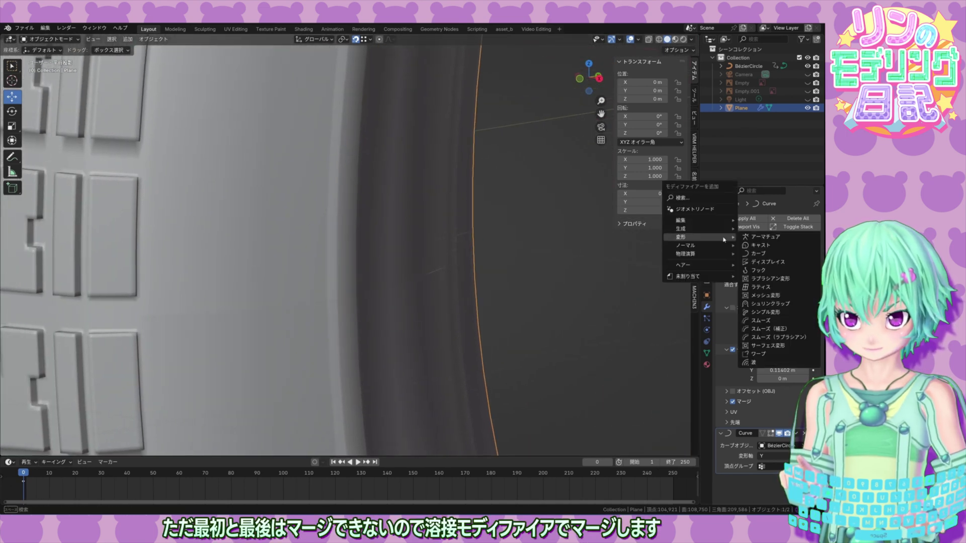
{"action": "mouse_move", "coordinate": [686, 221]}
{"action": "left_click", "coordinate": [619, 363]}
{"action": "scroll", "coordinate": [729, 485], "scroll_direction": "down", "scroll_amount": 1}
{"action": "left_click", "coordinate": [721, 464]}
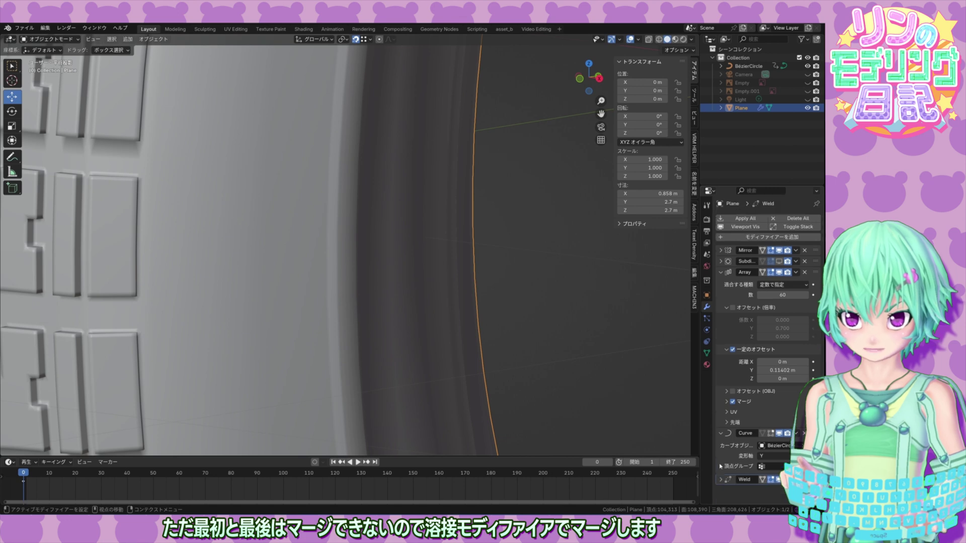
Step: Move the Subdivision modifier below Weld at the end of the stack, deselect the tire and save the file
{"action": "left_click_drag", "start_coordinate": [816, 261], "coordinate": [816, 493]}
{"action": "scroll", "coordinate": [303, 256], "scroll_direction": "down", "scroll_amount": 9}
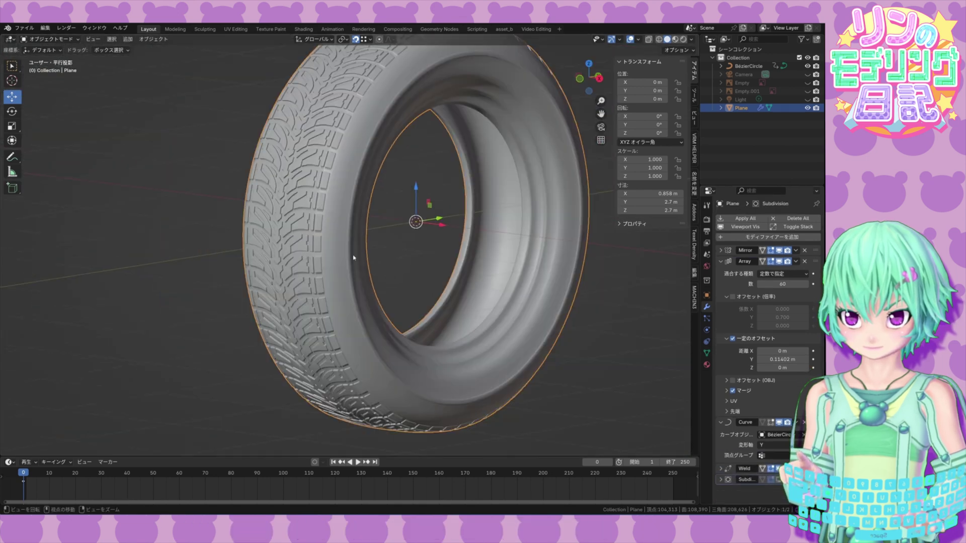
{"action": "middle_click_drag", "start_coordinate": [353, 257], "coordinate": [370, 273]}
{"action": "middle_click_drag", "start_coordinate": [337, 247], "coordinate": [308, 275], "text": "shift"}
{"action": "scroll", "coordinate": [272, 273], "scroll_direction": "down", "scroll_amount": 3}
{"action": "left_click", "coordinate": [490, 316]}
{"action": "mouse_move", "coordinate": [495, 304]}
{"action": "middle_mouse_down"}
{"action": "mouse_move", "coordinate": [489, 294]}
{"action": "mouse_move", "coordinate": [502, 293]}
{"action": "middle_mouse_up"}
{"action": "scroll", "coordinate": [497, 297], "scroll_direction": "up", "scroll_amount": 1}
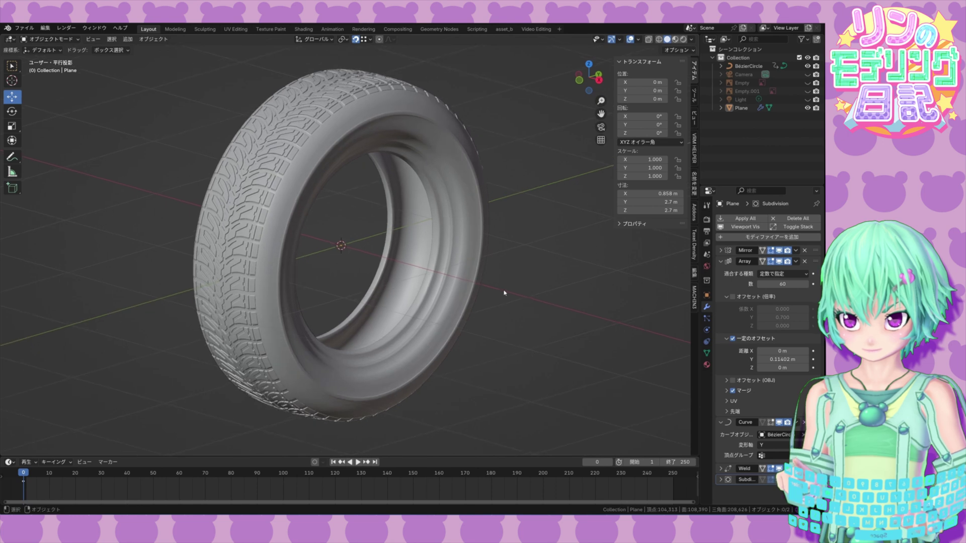
{"action": "key", "text": "ctrl+s"}
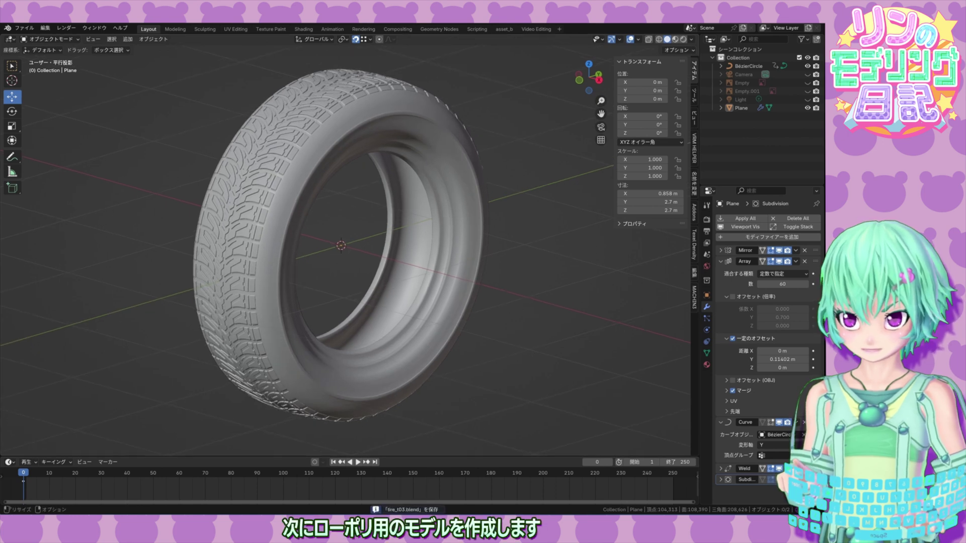
Step: Collapse the modifiers and hide all except Mirror in the viewport so that only one tread segment shows
{"action": "middle_click_drag", "start_coordinate": [493, 136], "coordinate": [509, 140]}
{"action": "left_click", "coordinate": [721, 262]}
{"action": "left_click", "coordinate": [719, 272]}
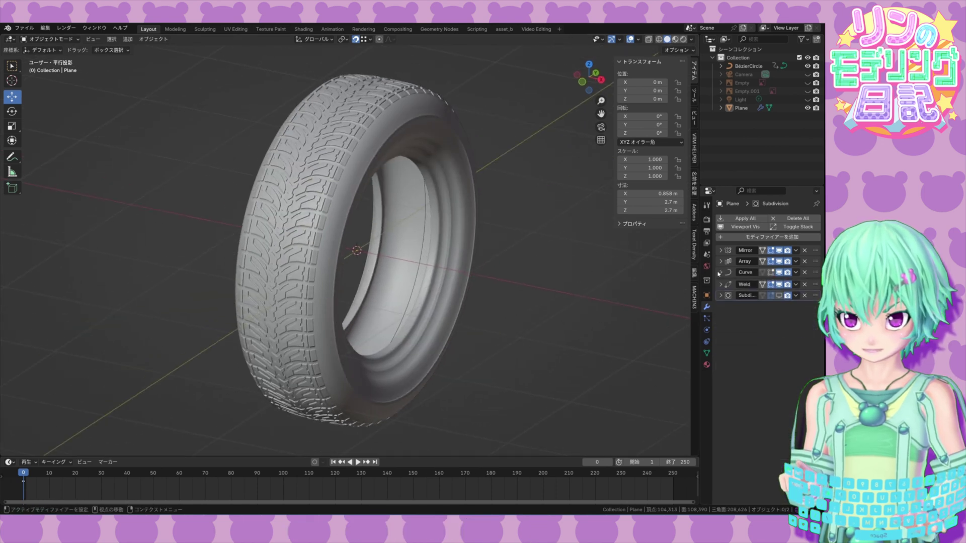
{"action": "left_click", "coordinate": [780, 273]}
{"action": "left_click", "coordinate": [780, 262]}
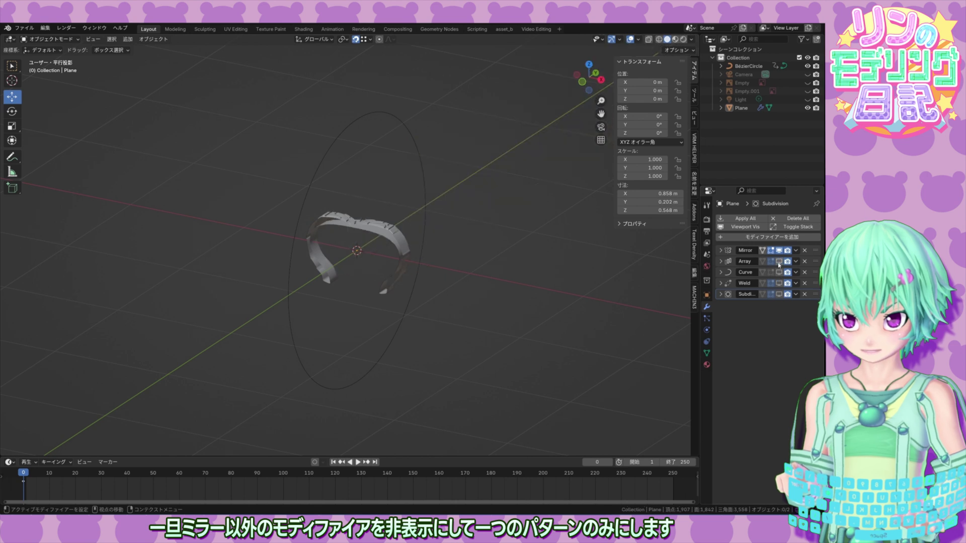
{"action": "middle_click_drag", "start_coordinate": [433, 266], "coordinate": [452, 299]}
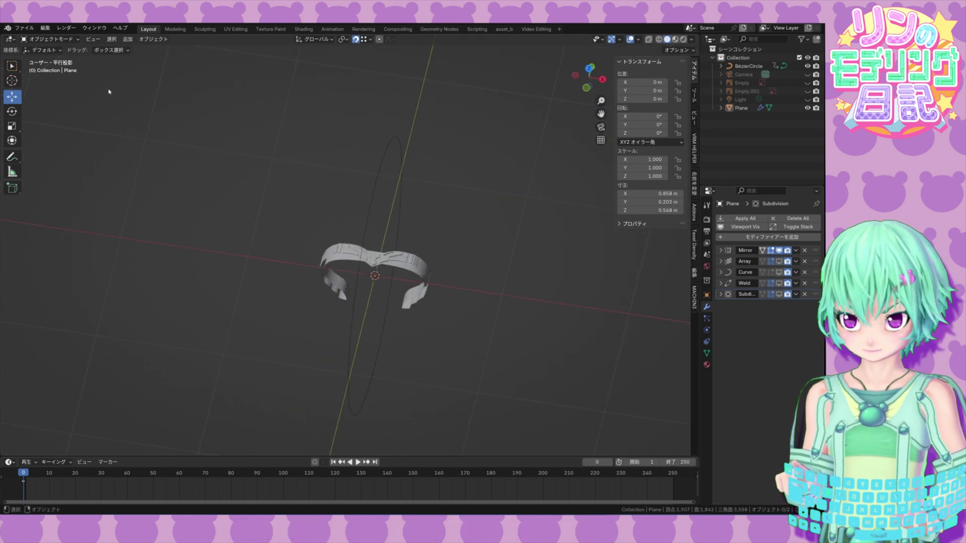
Step: Add a mesh plane at the origin and mirror it across X with AutoMirror
{"action": "left_click", "coordinate": [128, 40]}
{"action": "mouse_move", "coordinate": [151, 49]}
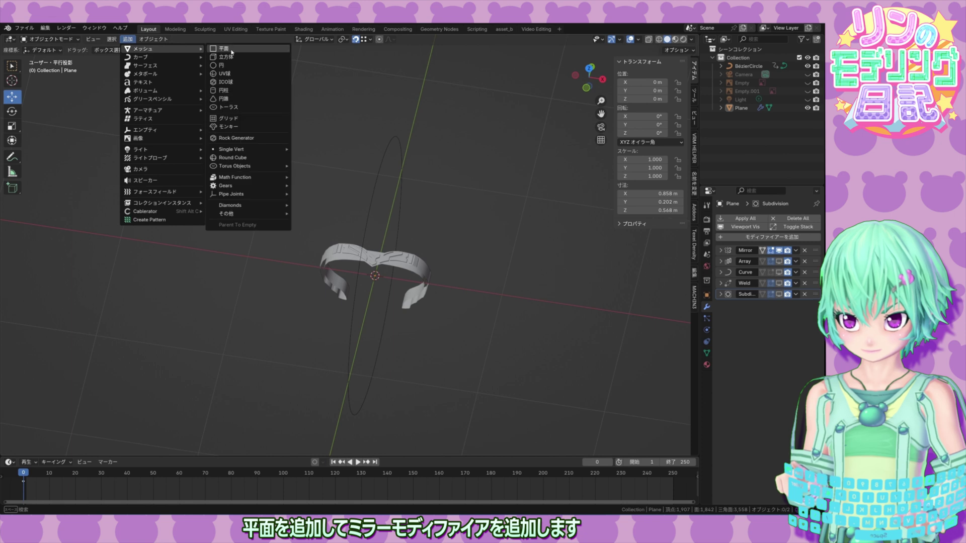
{"action": "left_click", "coordinate": [224, 49]}
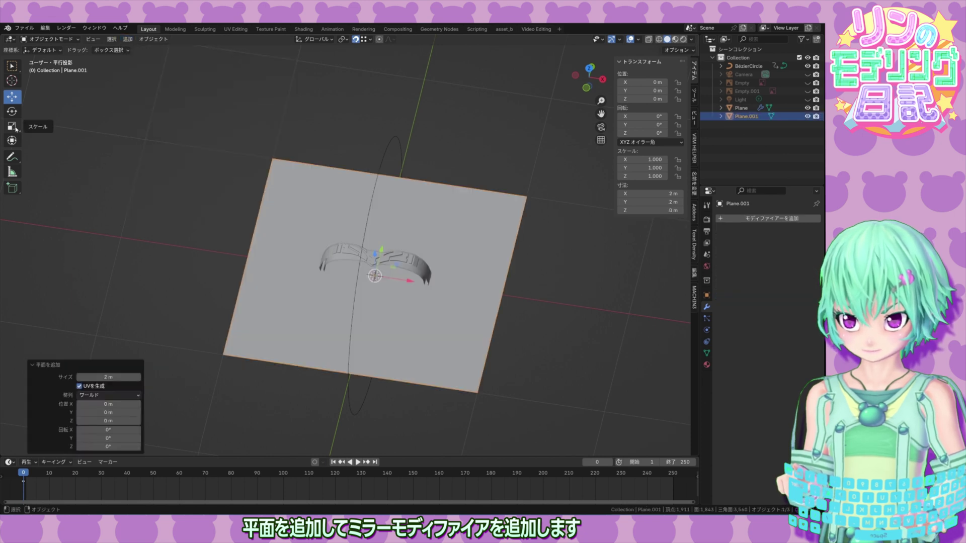
{"action": "left_click", "coordinate": [694, 275]}
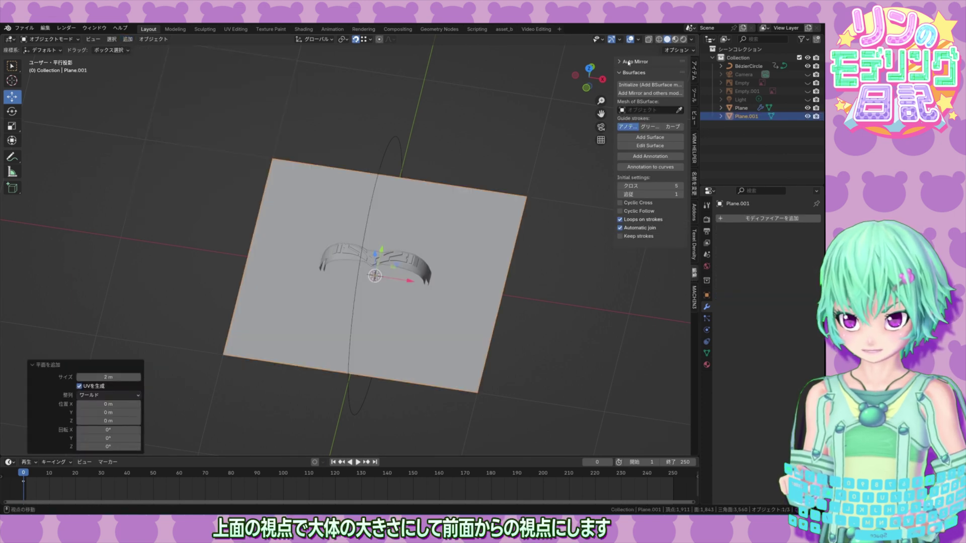
{"action": "left_click", "coordinate": [650, 75]}
Step: In Edit Mode, move the front edge of the new plane along Y onto the X axis
{"action": "left_click", "coordinate": [54, 39]}
{"action": "left_click", "coordinate": [44, 58]}
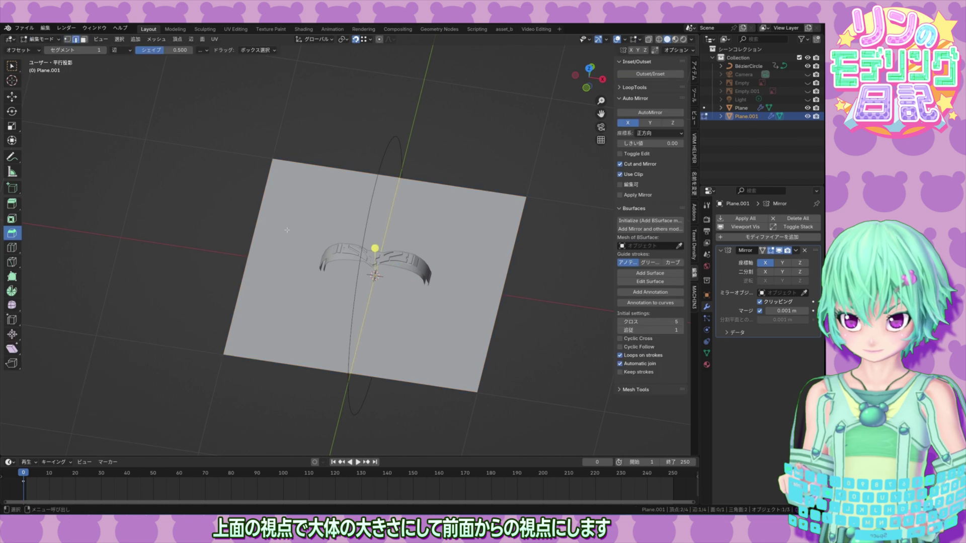
{"action": "left_click", "coordinate": [450, 390]}
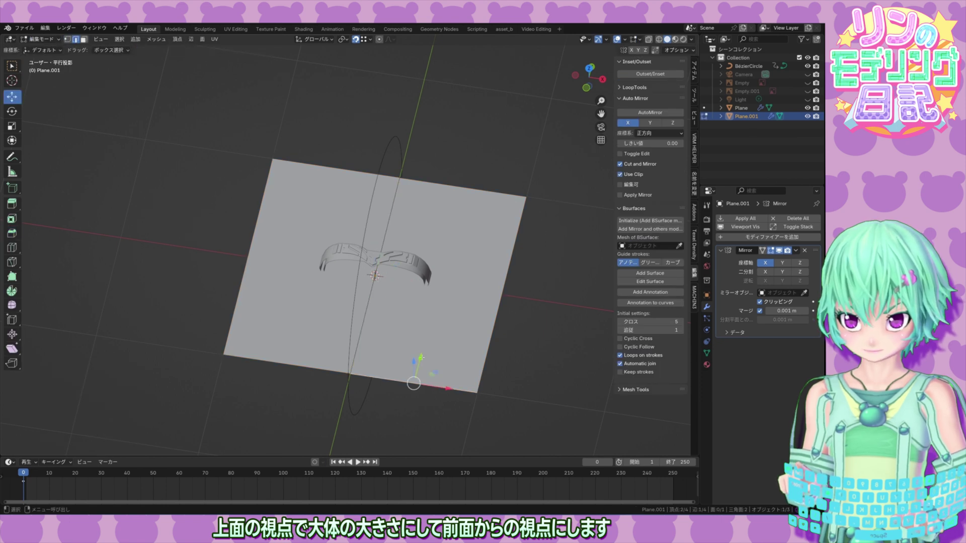
{"action": "left_click_drag", "start_coordinate": [420, 357], "coordinate": [445, 267]}
{"action": "left_click", "coordinate": [469, 184]}
{"action": "left_click", "coordinate": [464, 288]}
{"action": "left_click", "coordinate": [367, 40]}
{"action": "left_click", "coordinate": [366, 90]}
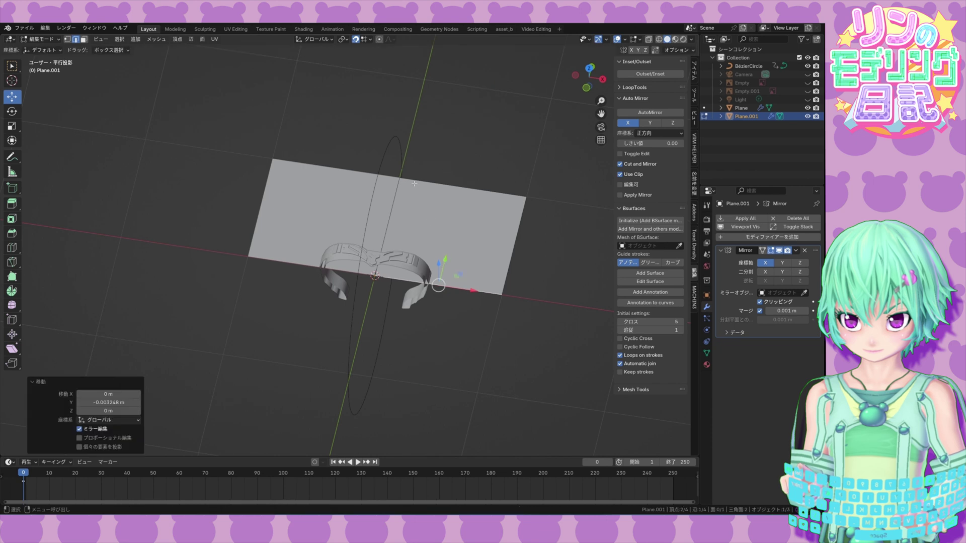
Step: Move the plane's back edge about 0.73 m in negative Y to narrow it into a strip
{"action": "left_click", "coordinate": [408, 185]}
{"action": "left_click", "coordinate": [67, 40]}
{"action": "middle_click_drag", "start_coordinate": [423, 131], "coordinate": [429, 169]}
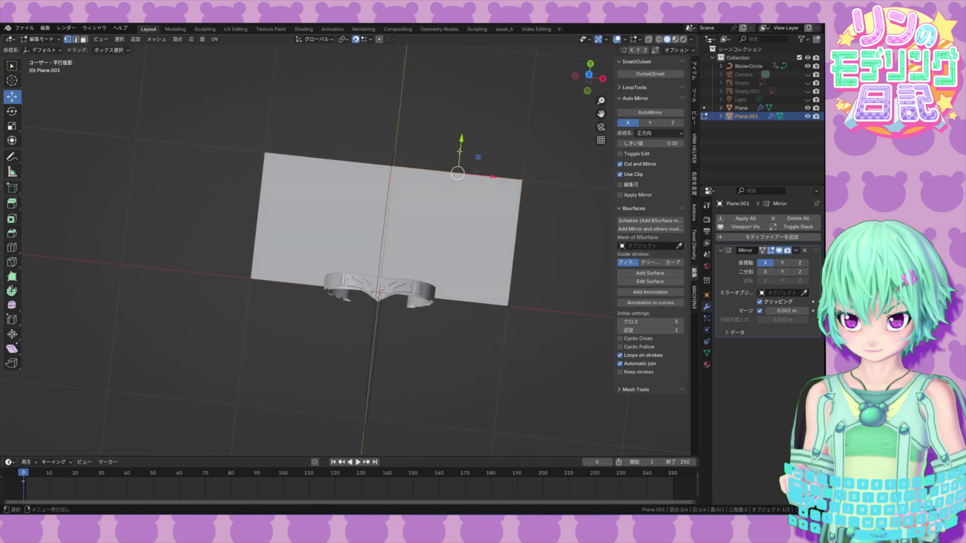
{"action": "left_click_drag", "start_coordinate": [460, 151], "coordinate": [451, 241]}
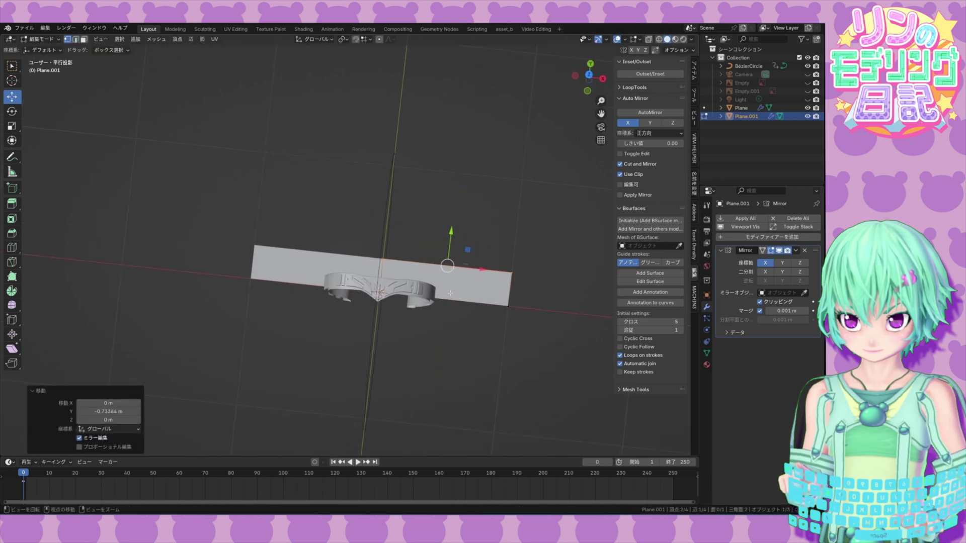
{"action": "middle_click_drag", "start_coordinate": [449, 296], "coordinate": [451, 265]}
Step: In front view, raise the whole strip about 0.27 m along Z to the top of the tread segment
{"action": "key", "text": "KP_1"}
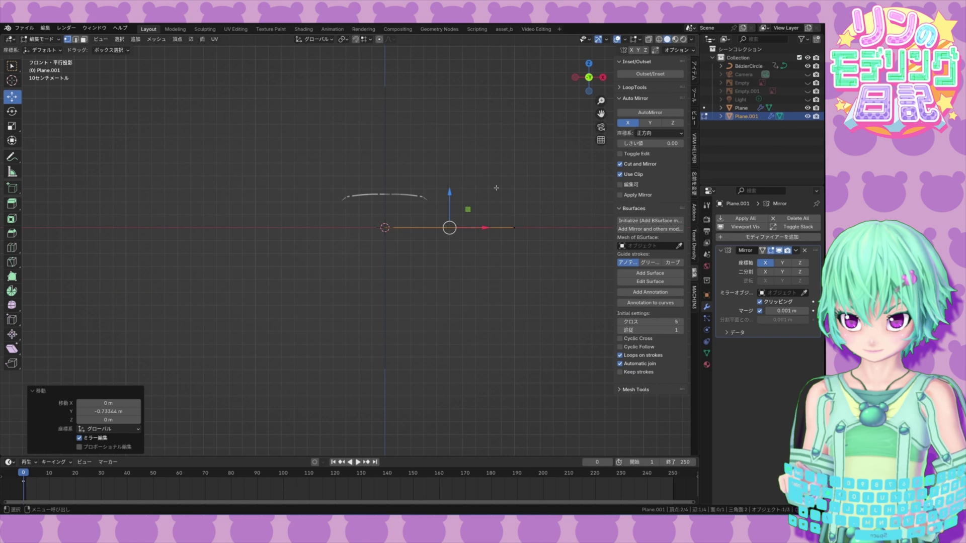
{"action": "middle_click_drag", "start_coordinate": [496, 188], "coordinate": [474, 225], "text": "shift"}
{"action": "key", "text": "a"}
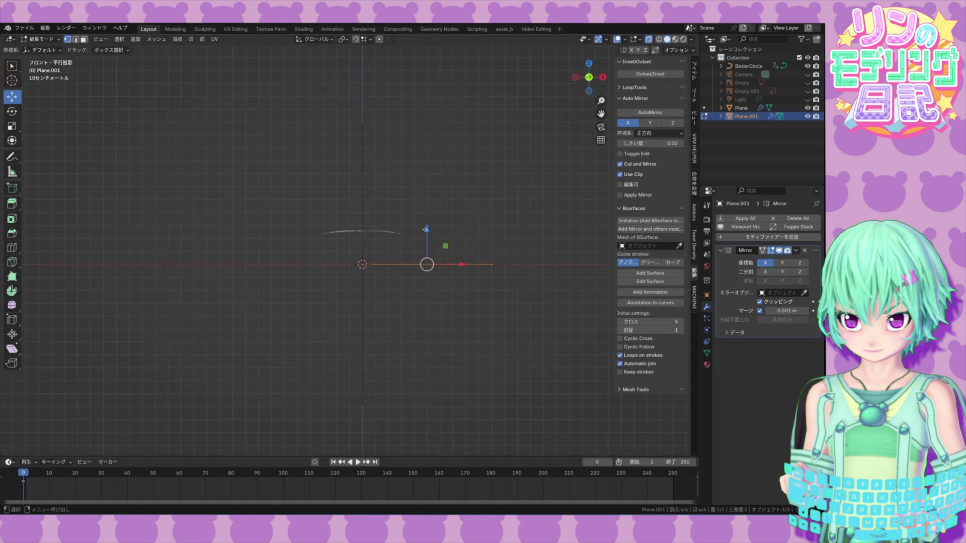
{"action": "left_click_drag", "start_coordinate": [425, 230], "coordinate": [426, 190]}
{"action": "scroll", "coordinate": [428, 212], "scroll_direction": "up", "scroll_amount": 4}
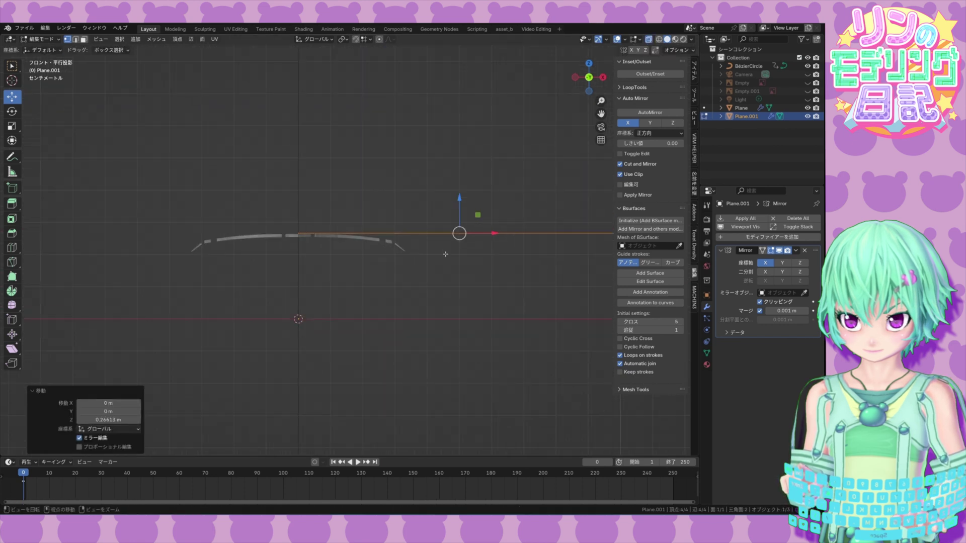
{"action": "middle_click_drag", "start_coordinate": [446, 254], "coordinate": [412, 250], "text": "shift"}
Step: Show the reference image Empty.001 and move the strip's outer edge about 0.81 m inward along X
{"action": "left_click", "coordinate": [807, 91]}
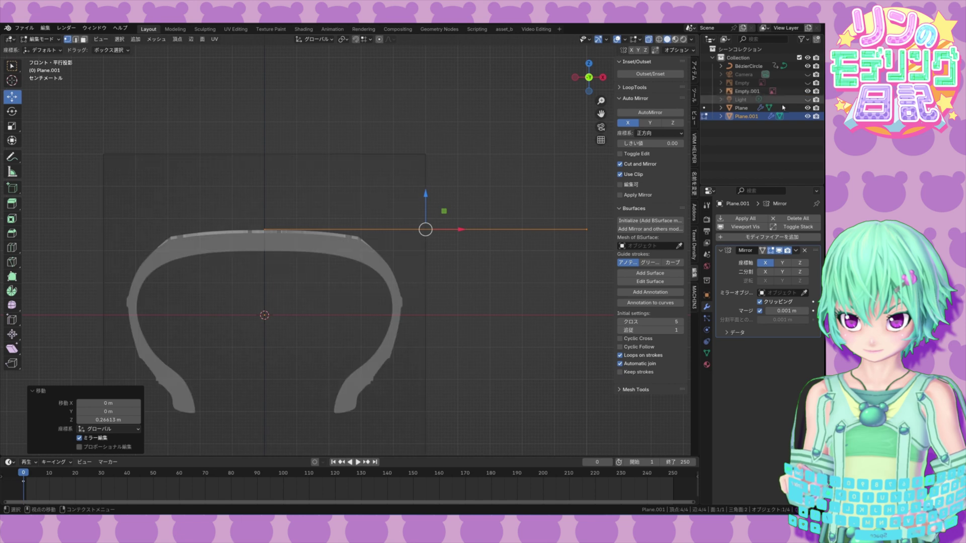
{"action": "scroll", "coordinate": [352, 242], "scroll_direction": "up", "scroll_amount": 2}
{"action": "middle_click_drag", "start_coordinate": [483, 242], "coordinate": [321, 235], "text": "shift"}
{"action": "key", "text": "g"}
{"action": "key", "text": "x"}
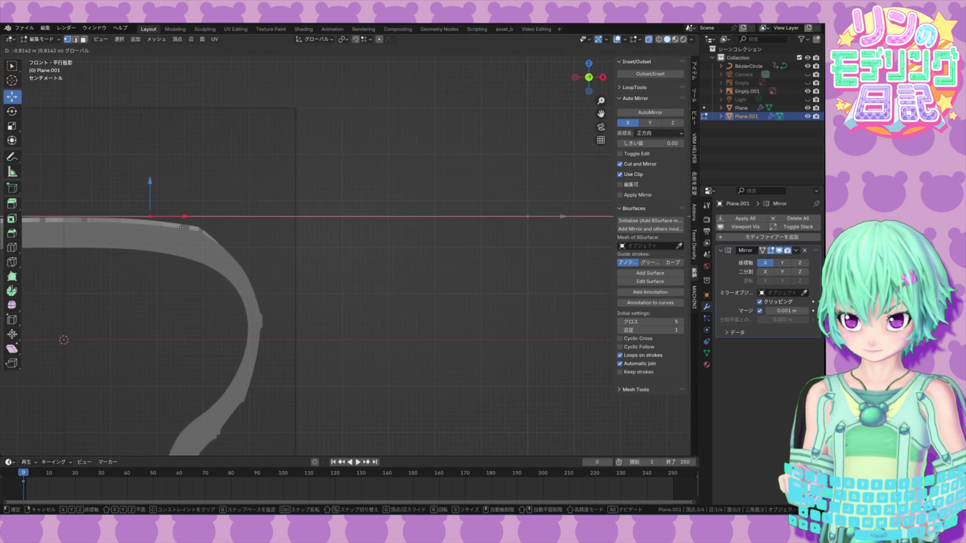
{"action": "left_click_drag", "start_coordinate": [180, 227], "coordinate": [180, 228]}
Step: Adjust the height of the strip's center and outer edges to follow the tread's top profile
{"action": "middle_click_drag", "start_coordinate": [180, 227], "coordinate": [449, 288], "text": "shift"}
{"action": "left_click_drag", "start_coordinate": [450, 282], "coordinate": [429, 282]}
{"action": "mouse_move", "coordinate": [317, 259]}
{"action": "left_mouse_down"}
{"action": "mouse_move", "coordinate": [350, 294]}
{"action": "mouse_move", "coordinate": [335, 256]}
{"action": "left_mouse_up"}
{"action": "scroll", "coordinate": [365, 269], "scroll_direction": "up", "scroll_amount": 3}
{"action": "middle_click_drag", "start_coordinate": [370, 272], "coordinate": [310, 240], "text": "shift"}
{"action": "left_click_drag", "start_coordinate": [261, 243], "coordinate": [261, 244]}
{"action": "mouse_move", "coordinate": [356, 251]}
{"action": "left_mouse_down"}
{"action": "mouse_move", "coordinate": [391, 282]}
{"action": "mouse_move", "coordinate": [403, 266]}
{"action": "mouse_move", "coordinate": [375, 248]}
{"action": "left_mouse_up"}
Step: Extrude the strip's outer edge three times along the tread and around the shoulder to the upper sidewall
{"action": "key", "text": "e"}
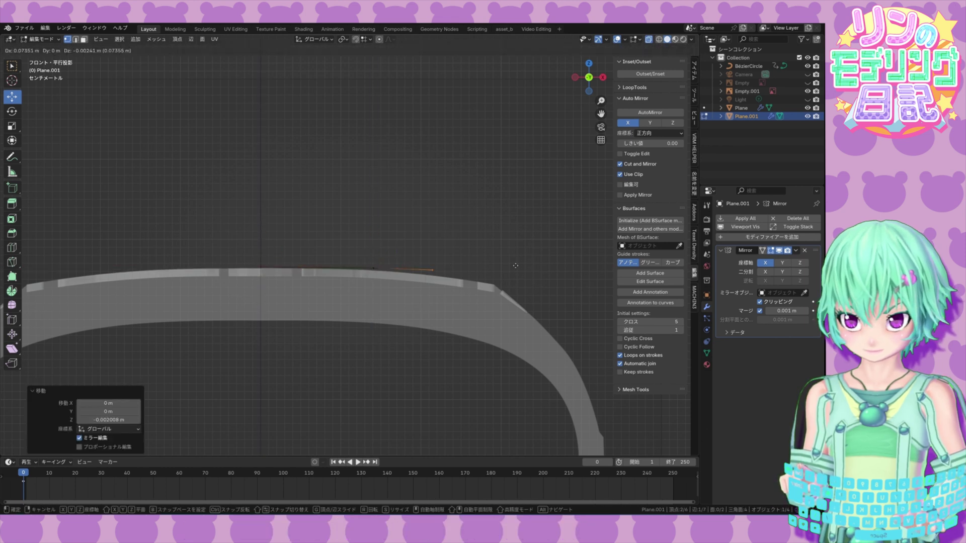
{"action": "left_click", "coordinate": [574, 279]}
{"action": "middle_click_drag", "start_coordinate": [588, 342], "coordinate": [393, 290], "text": "shift"}
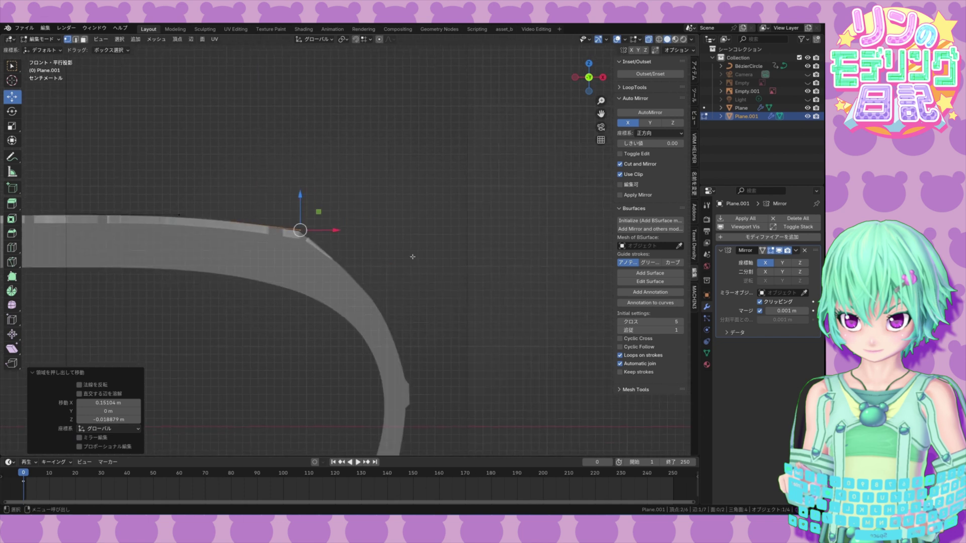
{"action": "key", "text": "e"}
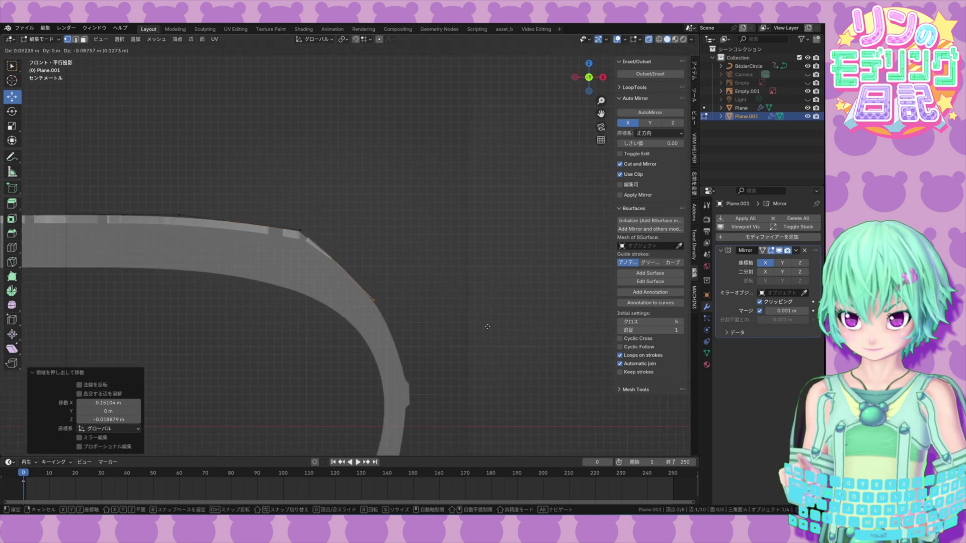
{"action": "left_click", "coordinate": [487, 327]}
{"action": "key", "text": "e"}
{"action": "left_click", "coordinate": [522, 409]}
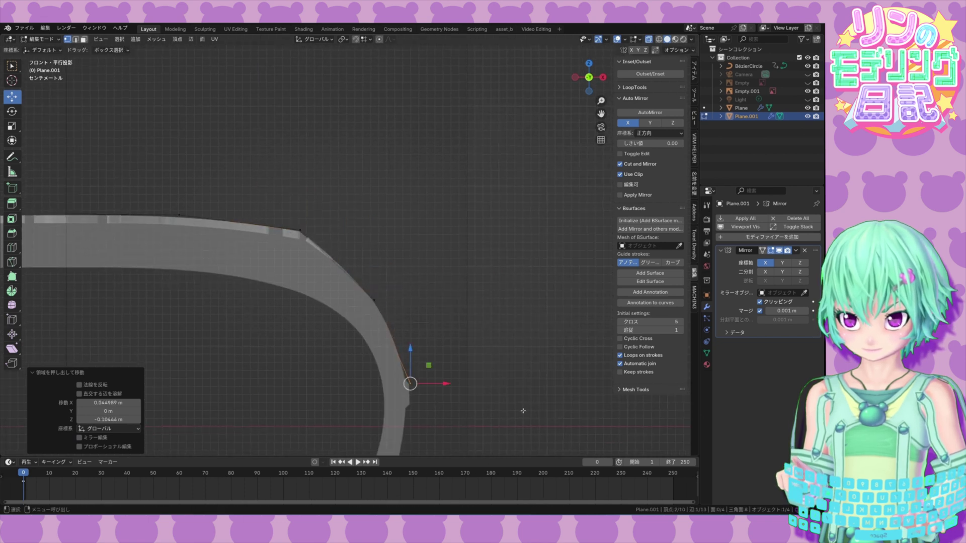
Step: Extrude the strip's end edge three times down the segment's outer sidewall to the top of the bead
{"action": "middle_click_drag", "start_coordinate": [522, 410], "coordinate": [527, 239], "text": "shift"}
{"action": "key", "text": "e"}
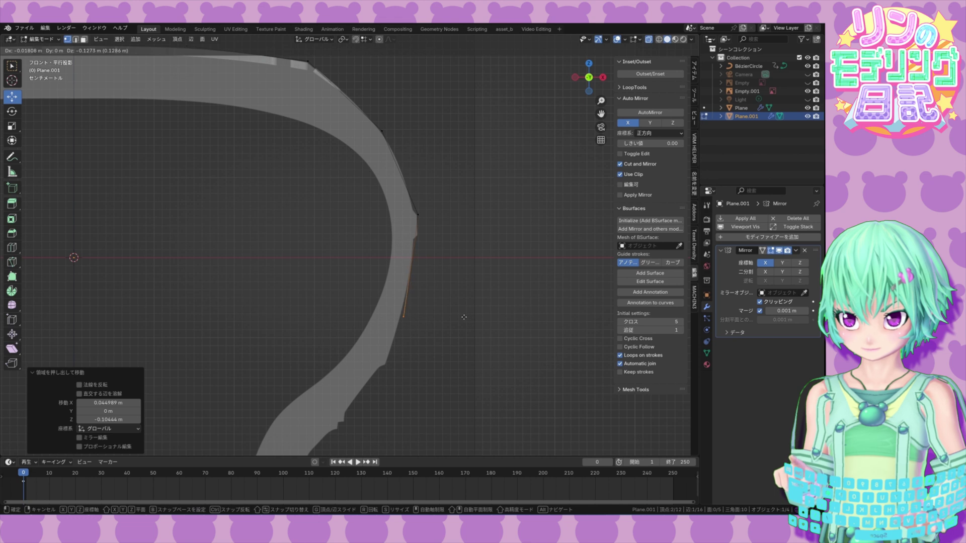
{"action": "left_click", "coordinate": [464, 317]}
{"action": "middle_click_drag", "start_coordinate": [451, 365], "coordinate": [471, 271], "text": "shift"}
{"action": "key", "text": "e"}
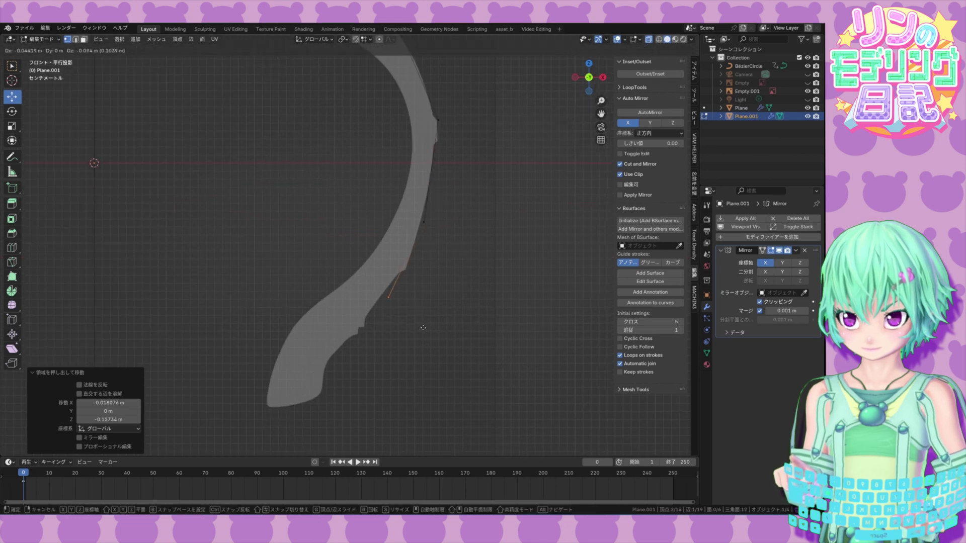
{"action": "left_click", "coordinate": [423, 327]}
{"action": "key", "text": "e"}
{"action": "left_click", "coordinate": [366, 393]}
Step: Extrude the end edge twice more, down the bead's outer side and across its bottom to the inner corner
{"action": "key", "text": "e"}
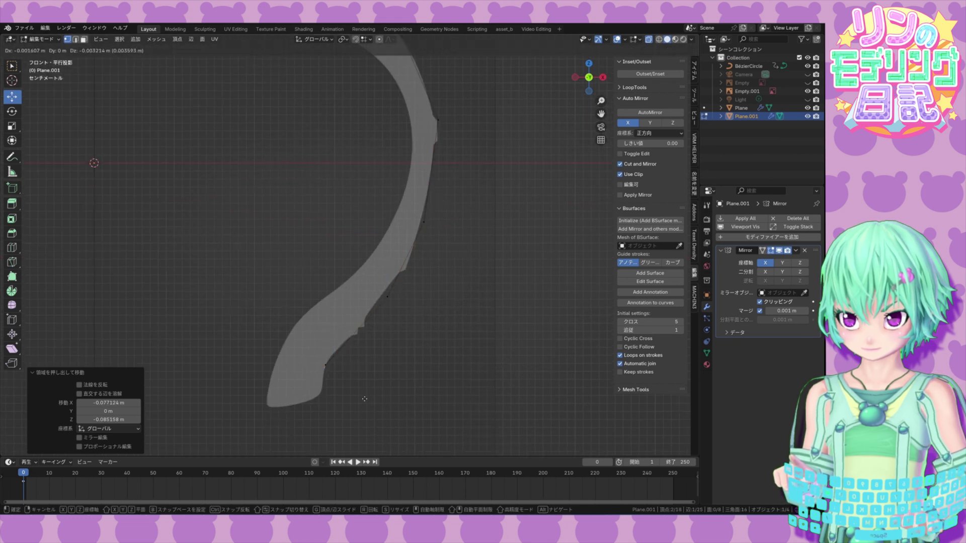
{"action": "left_click", "coordinate": [360, 423]}
{"action": "key", "text": "e"}
{"action": "left_click", "coordinate": [308, 433]}
Step: Extrude the end edge three times up the bead's inner side and along the inner sidewall
{"action": "key", "text": "e"}
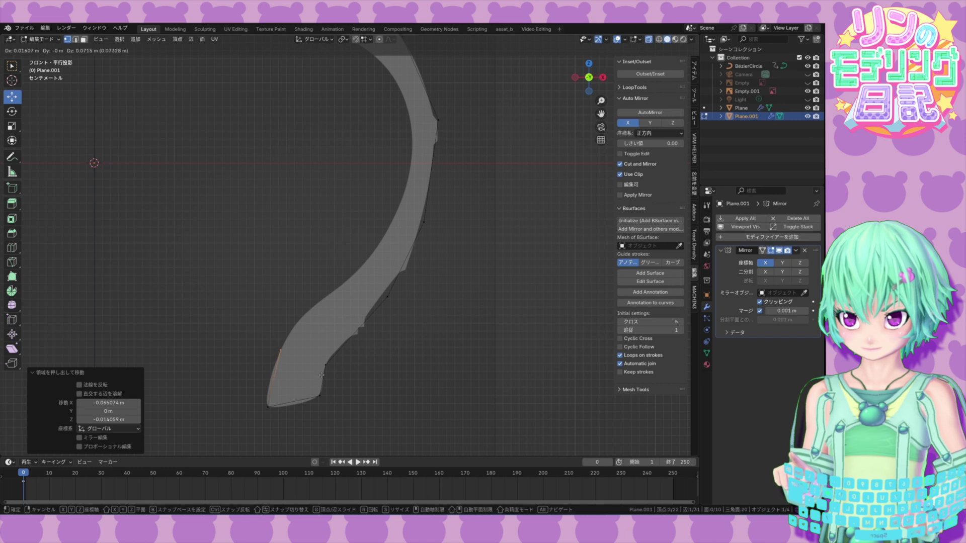
{"action": "left_click", "coordinate": [322, 375]}
{"action": "key", "text": "e"}
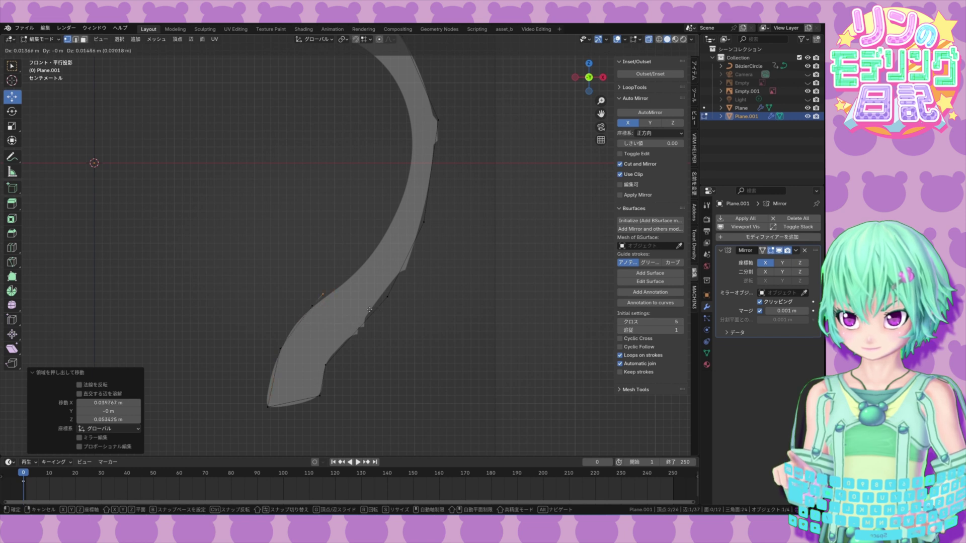
{"action": "left_click", "coordinate": [430, 252]}
{"action": "key", "text": "e"}
{"action": "left_click", "coordinate": [455, 153]}
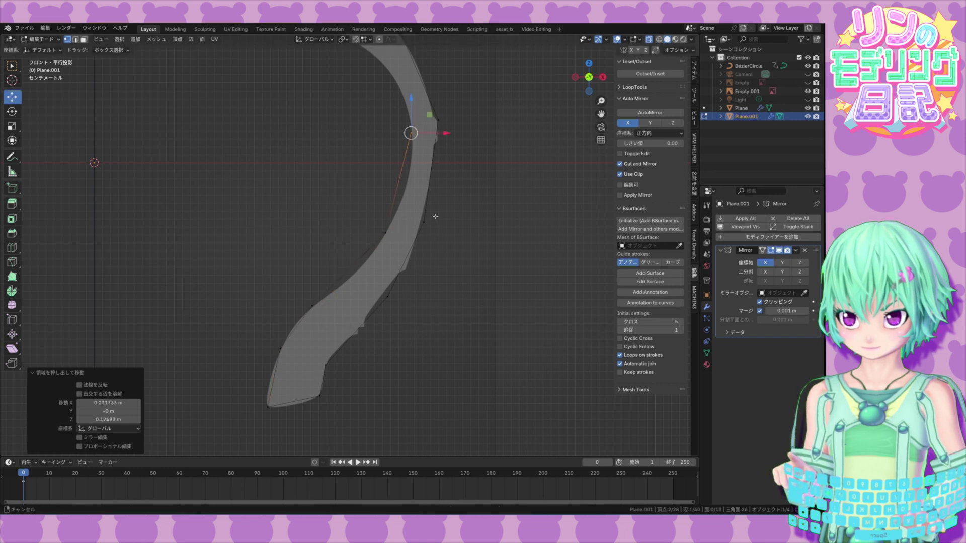
Step: Extrude the end edge three times around the inner shoulder and under the tread to the mirror centerline
{"action": "middle_click_drag", "start_coordinate": [433, 121], "coordinate": [463, 246], "text": "shift"}
{"action": "key", "text": "e"}
{"action": "left_click", "coordinate": [416, 166]}
{"action": "key", "text": "e"}
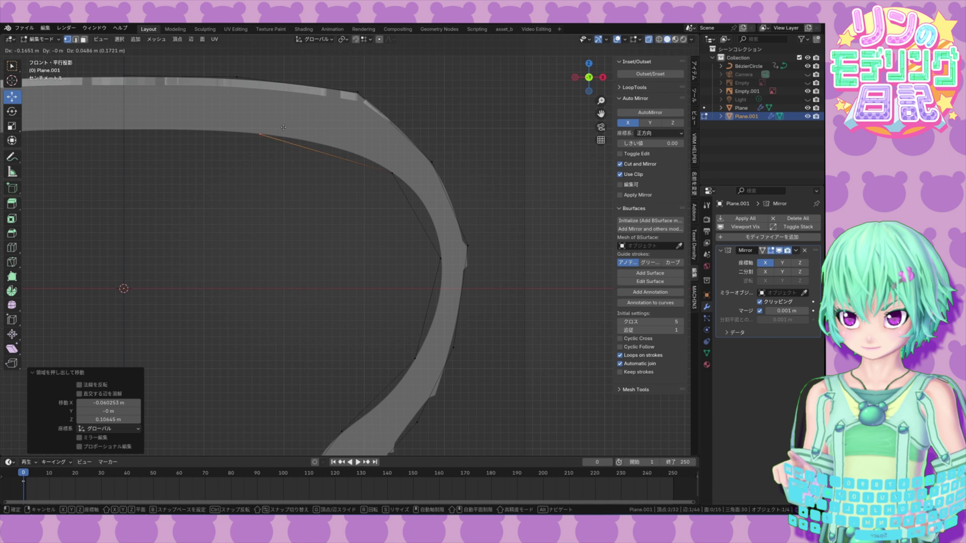
{"action": "left_click", "coordinate": [284, 127]}
{"action": "key", "text": "e"}
{"action": "left_click", "coordinate": [116, 122]}
{"action": "scroll", "coordinate": [279, 258], "scroll_direction": "down", "scroll_amount": 3}
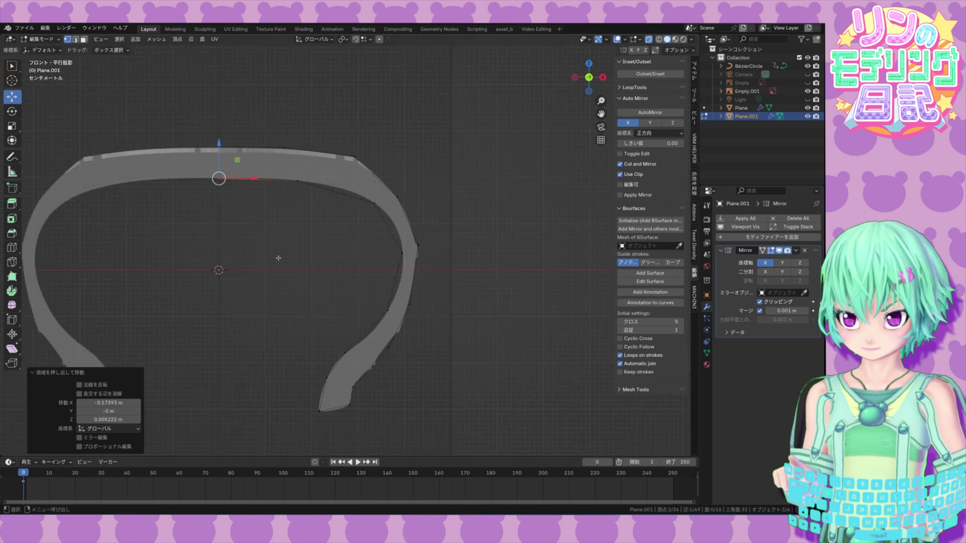
Step: In front view, reposition the strip's points around the bead to follow the segment's inner outline more closely
{"action": "middle_click_drag", "start_coordinate": [329, 214], "coordinate": [332, 252], "text": "shift"}
{"action": "middle_click_drag", "start_coordinate": [377, 327], "coordinate": [360, 317], "text": "alt"}
{"action": "middle_click_drag", "start_coordinate": [386, 390], "coordinate": [389, 351], "text": "alt"}
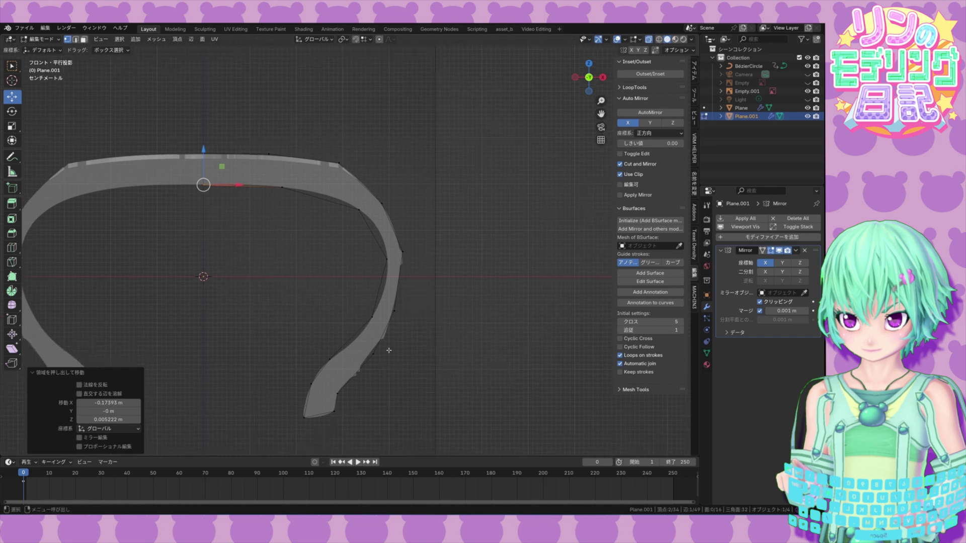
{"action": "left_click_drag", "start_coordinate": [381, 361], "coordinate": [363, 341], "text": "alt"}
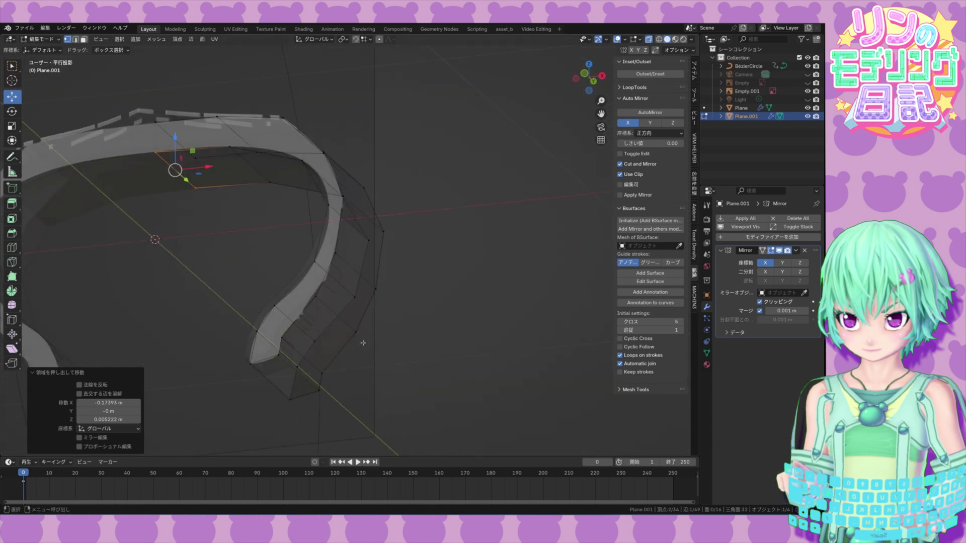
{"action": "key", "text": "F1"}
{"action": "middle_click_drag", "start_coordinate": [403, 313], "coordinate": [419, 258], "text": "alt"}
{"action": "left_click_drag", "start_coordinate": [339, 346], "coordinate": [364, 363]}
{"action": "middle_click_drag", "start_coordinate": [364, 363], "coordinate": [394, 315], "text": "alt"}
{"action": "scroll", "coordinate": [391, 341], "scroll_direction": "up", "scroll_amount": 2}
{"action": "left_click_drag", "start_coordinate": [411, 330], "coordinate": [411, 333]}
{"action": "left_click_drag", "start_coordinate": [338, 348], "coordinate": [354, 302]}
{"action": "left_click_drag", "start_coordinate": [378, 291], "coordinate": [376, 293]}
{"action": "middle_click_drag", "start_coordinate": [407, 272], "coordinate": [388, 317], "text": "alt"}
{"action": "left_click_drag", "start_coordinate": [385, 298], "coordinate": [387, 298]}
{"action": "middle_click_drag", "start_coordinate": [439, 238], "coordinate": [425, 312], "text": "shift"}
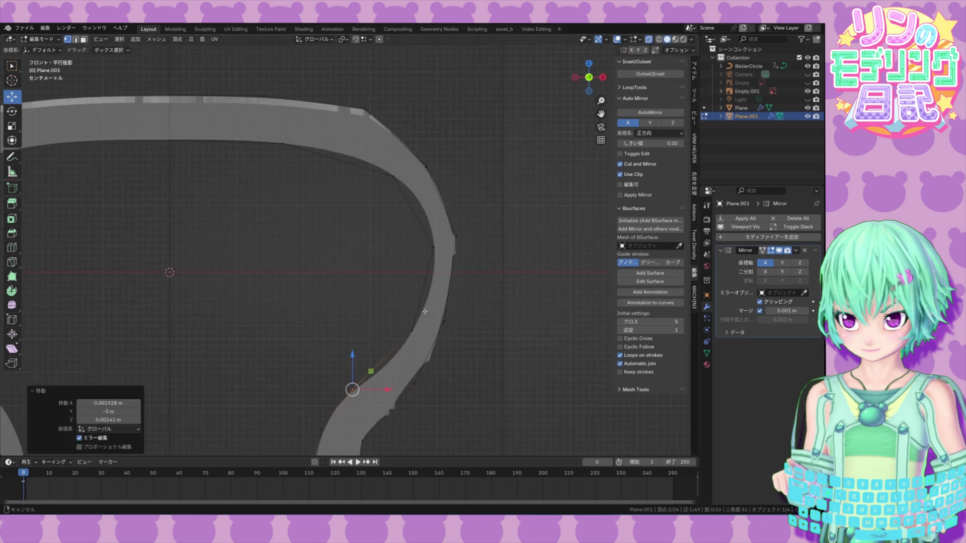
Step: Adjust the strip's lower sidewall points to match the segment's profile
{"action": "middle_click_drag", "start_coordinate": [413, 267], "coordinate": [394, 305], "text": "shift"}
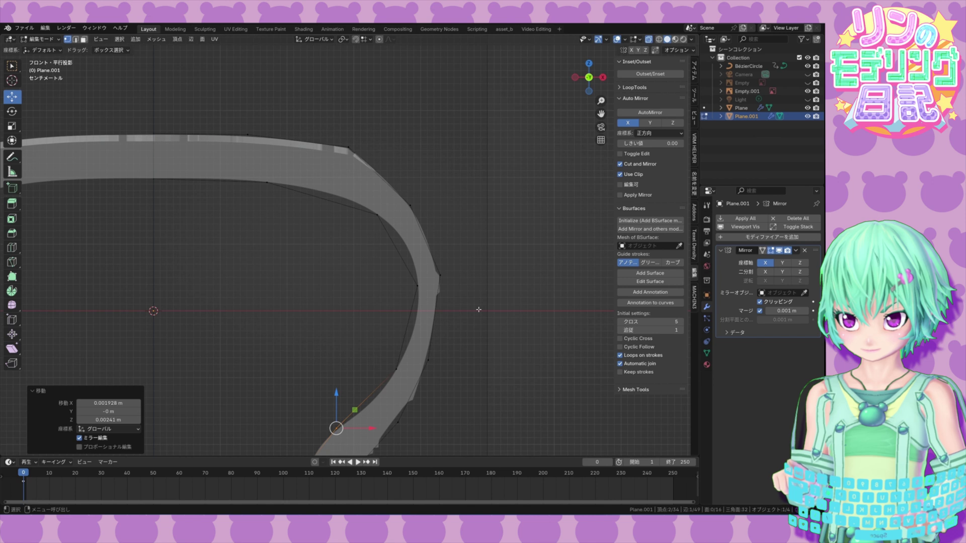
{"action": "middle_click_drag", "start_coordinate": [478, 309], "coordinate": [477, 277], "text": "shift"}
{"action": "left_click_drag", "start_coordinate": [355, 378], "coordinate": [433, 346]}
{"action": "middle_click_drag", "start_coordinate": [412, 404], "coordinate": [422, 375], "text": "shift"}
{"action": "left_click_drag", "start_coordinate": [423, 375], "coordinate": [395, 352]}
{"action": "left_click_drag", "start_coordinate": [425, 343], "coordinate": [404, 368]}
{"action": "middle_click_drag", "start_coordinate": [466, 272], "coordinate": [456, 339], "text": "shift"}
Step: Subdivide the strip along the outer sidewall and move the points above and below the raised sidewall ridge to fit it
{"action": "left_click_drag", "start_coordinate": [462, 274], "coordinate": [425, 401]}
{"action": "right_click", "coordinate": [403, 285]}
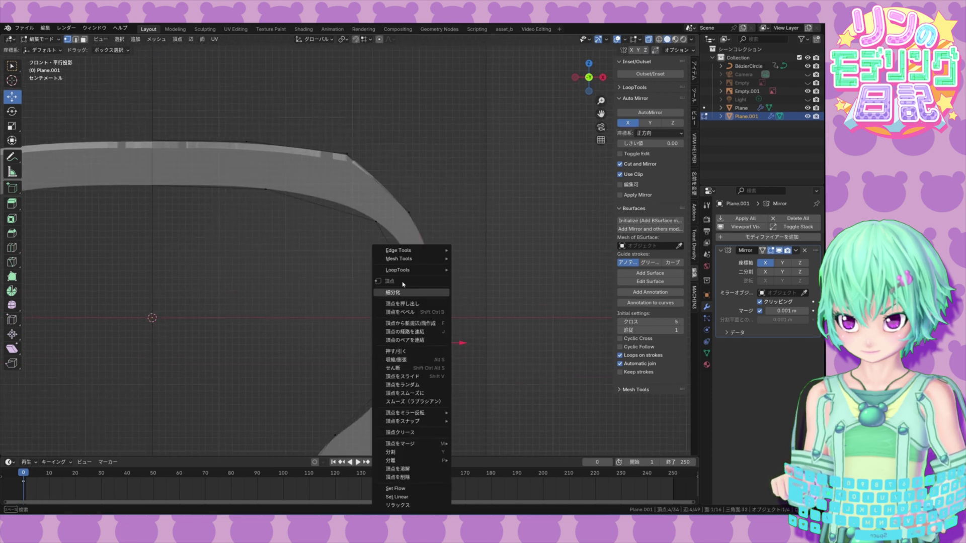
{"action": "left_click", "coordinate": [403, 293]}
{"action": "left_click_drag", "start_coordinate": [449, 308], "coordinate": [457, 300]}
{"action": "left_click_drag", "start_coordinate": [459, 265], "coordinate": [428, 293]}
{"action": "left_click_drag", "start_coordinate": [457, 263], "coordinate": [457, 255]}
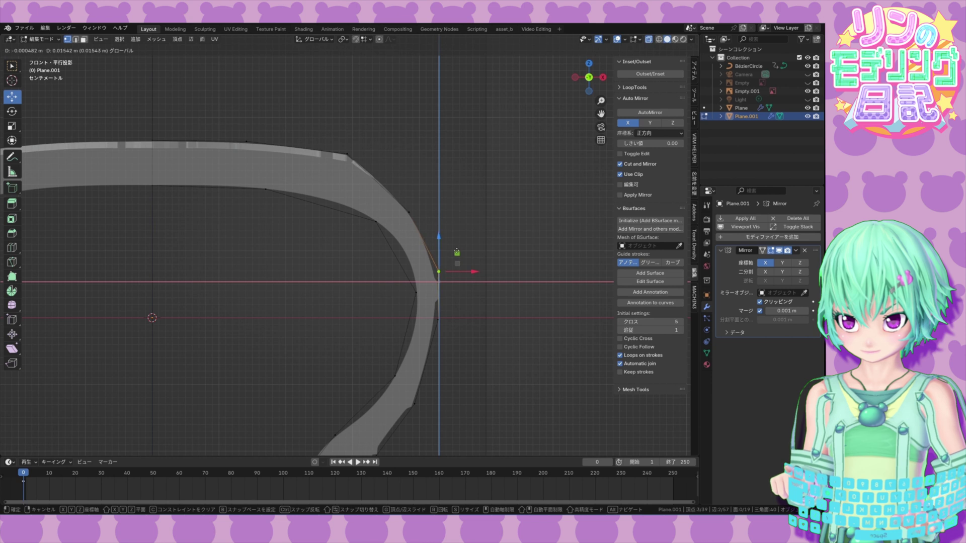
{"action": "mouse_move", "coordinate": [460, 298]}
{"action": "left_mouse_down"}
{"action": "mouse_move", "coordinate": [427, 334]}
{"action": "mouse_move", "coordinate": [456, 306]}
{"action": "left_mouse_up"}
Step: Fine-tune the outer shoulder point and raise the tread's top points about 0.0014 m along Z
{"action": "mouse_move", "coordinate": [431, 189]}
{"action": "left_mouse_down"}
{"action": "mouse_move", "coordinate": [397, 226]}
{"action": "mouse_move", "coordinate": [428, 189]}
{"action": "left_mouse_up"}
{"action": "left_click_drag", "start_coordinate": [369, 135], "coordinate": [331, 165]}
{"action": "left_click_drag", "start_coordinate": [286, 115], "coordinate": [143, 158], "text": "shift"}
{"action": "left_click_drag", "start_coordinate": [248, 110], "coordinate": [248, 109]}
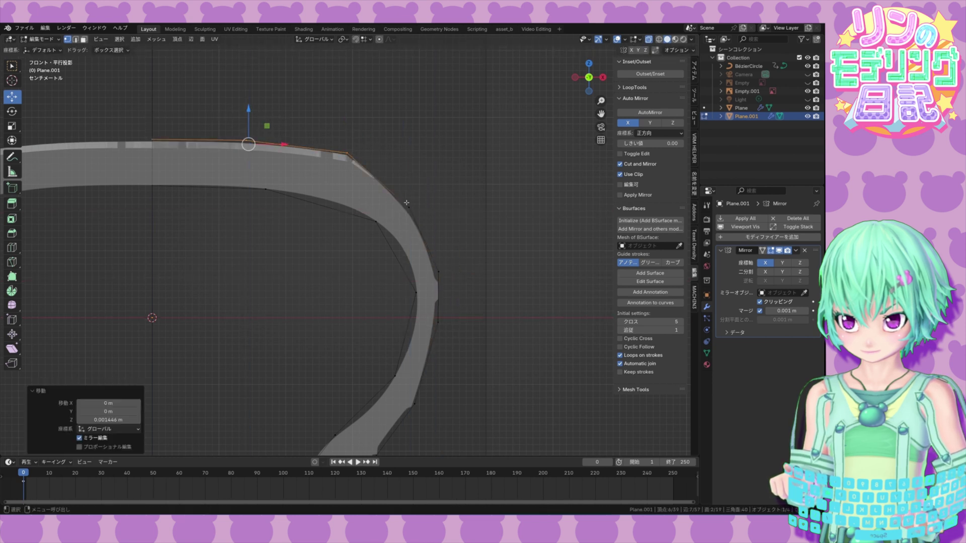
{"action": "left_click", "coordinate": [408, 206]}
{"action": "key", "text": "alt+a"}
{"action": "key", "text": "Home"}
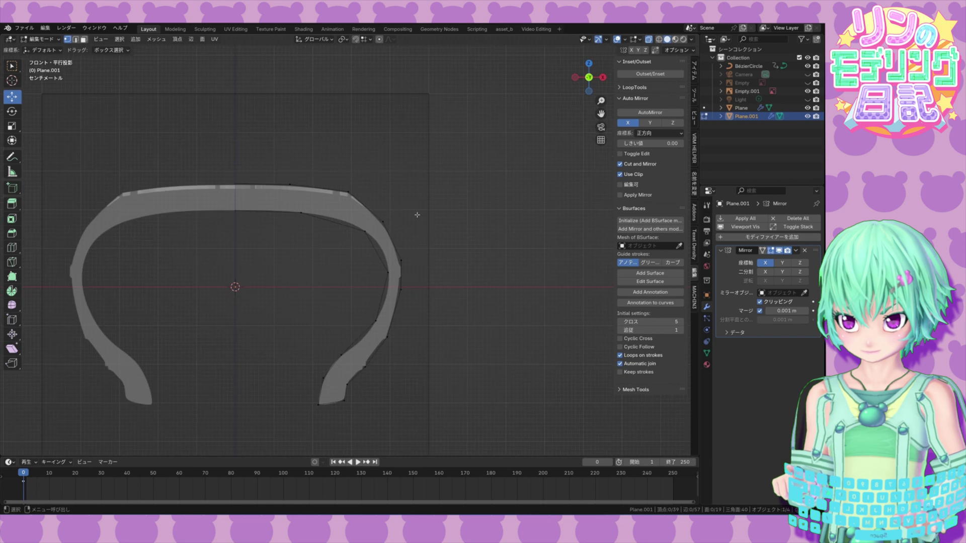
Step: In top view, select the extra points midway along the strip's length and dissolve their edges
{"action": "key", "text": "KP_7"}
{"action": "left_click_drag", "start_coordinate": [438, 329], "coordinate": [396, 339]}
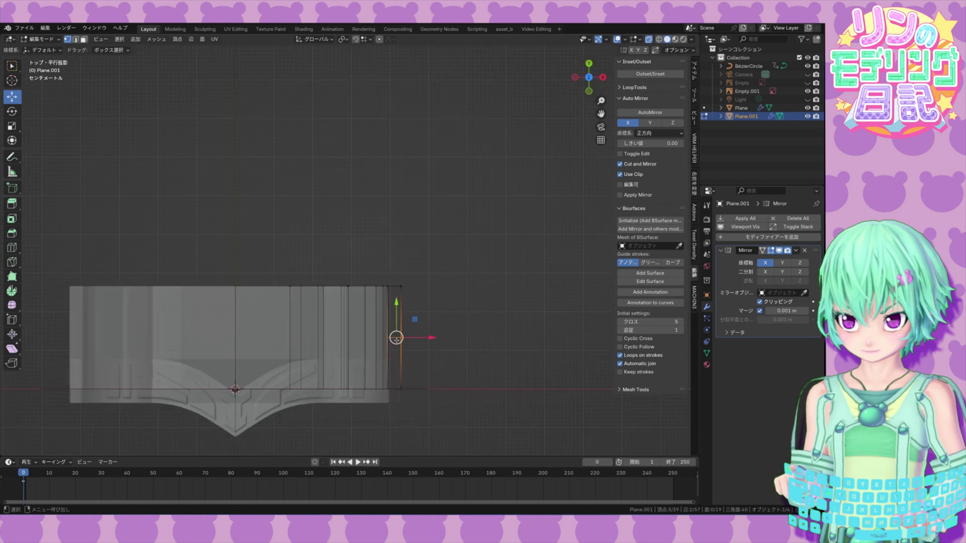
{"action": "middle_click_drag", "start_coordinate": [455, 340], "coordinate": [336, 284]}
{"action": "key", "text": "2"}
{"action": "key", "text": "x"}
{"action": "left_click", "coordinate": [255, 296]}
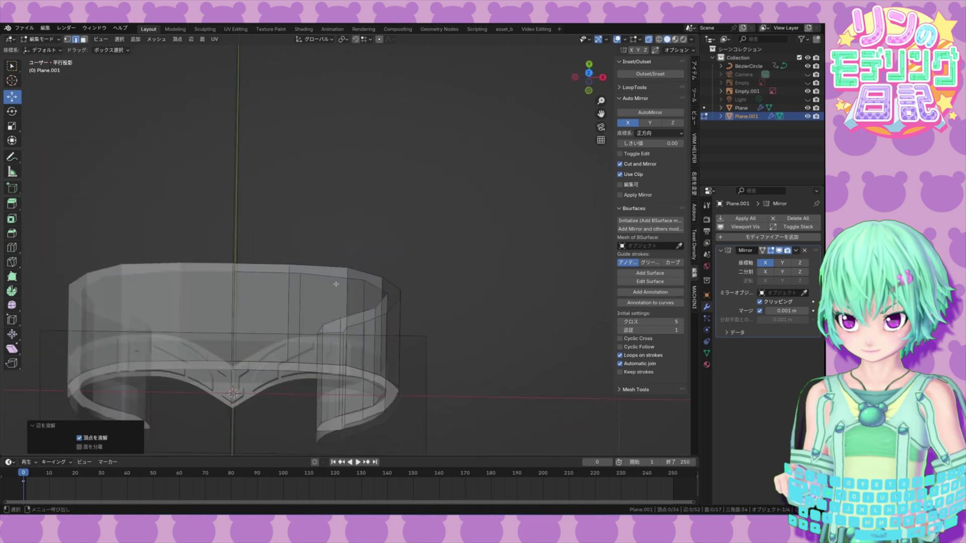
Step: Select all points at the strip's far end in top view and set their Y position to 1 m
{"action": "key", "text": "KP_7"}
{"action": "left_click", "coordinate": [68, 39]}
{"action": "left_click_drag", "start_coordinate": [214, 252], "coordinate": [426, 323]}
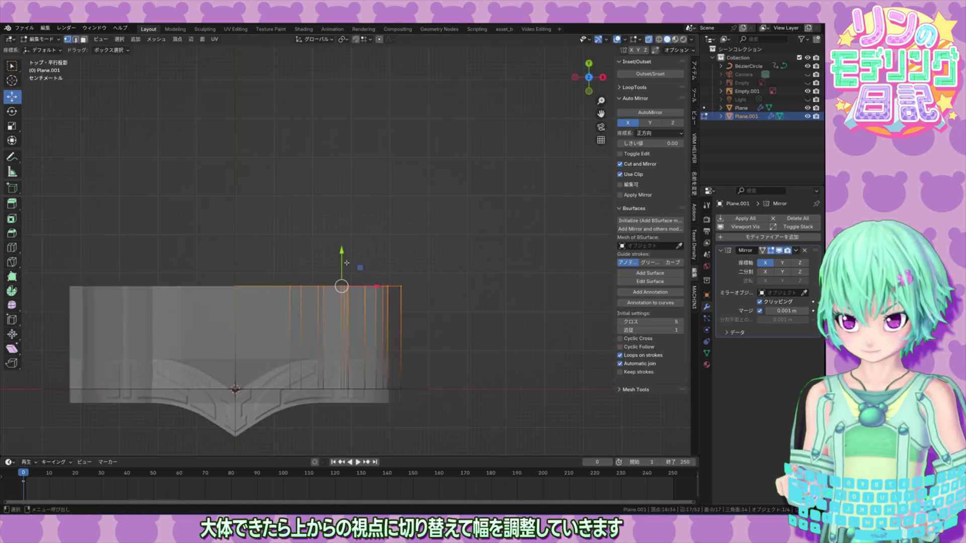
{"action": "left_click_drag", "start_coordinate": [341, 249], "coordinate": [341, 209]}
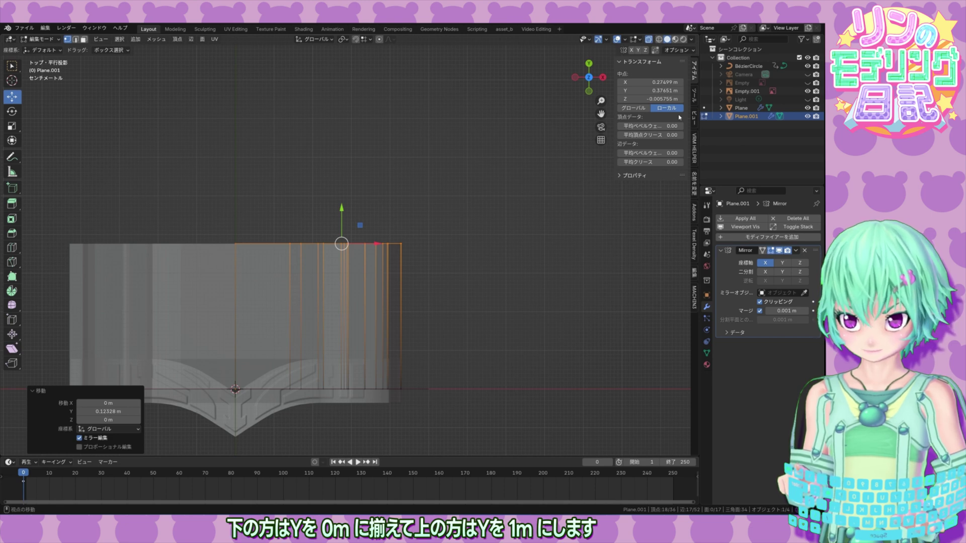
{"action": "double_click", "coordinate": [654, 90]}
{"action": "type", "text": "1"}
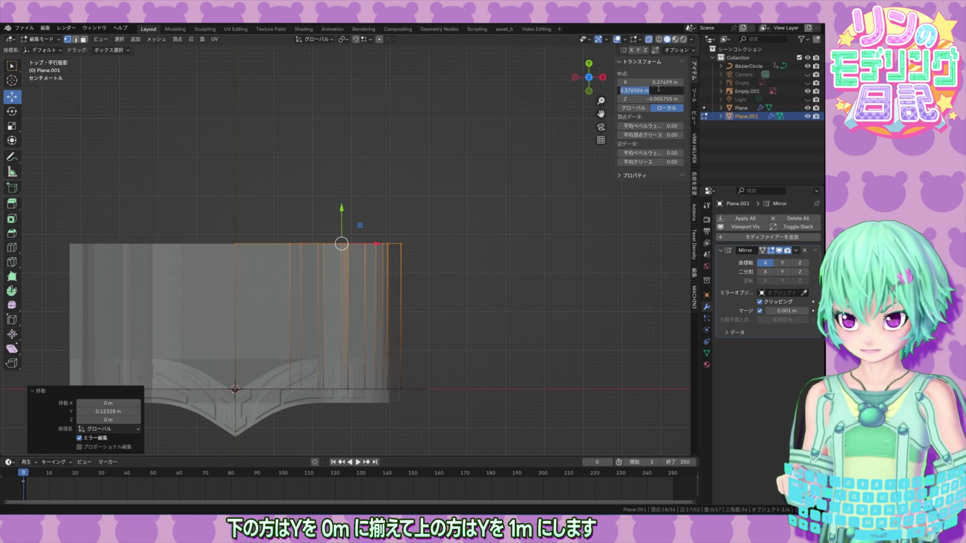
{"action": "key", "text": "Return"}
Step: Hide the reference image Empty.001 and shade the strip smooth in Object Mode
{"action": "middle_click_drag", "start_coordinate": [572, 207], "coordinate": [423, 305]}
{"action": "left_click", "coordinate": [808, 92]}
{"action": "left_click", "coordinate": [46, 44]}
{"action": "left_click", "coordinate": [43, 51]}
{"action": "middle_click_drag", "start_coordinate": [498, 267], "coordinate": [497, 300]}
{"action": "right_click", "coordinate": [432, 295]}
{"action": "left_click", "coordinate": [443, 302]}
{"action": "scroll", "coordinate": [401, 282], "scroll_direction": "down", "scroll_amount": 3}
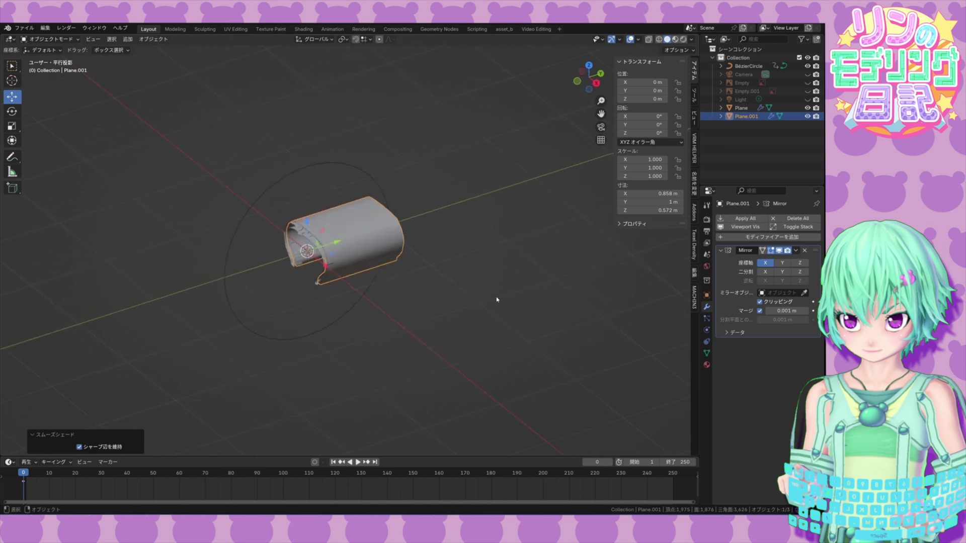
Step: Add an Array modifier to Plane.001 with relative offset factors of 0 in X and 1 in Y
{"action": "left_click", "coordinate": [496, 300]}
{"action": "left_click", "coordinate": [721, 237]}
{"action": "left_click", "coordinate": [591, 233]}
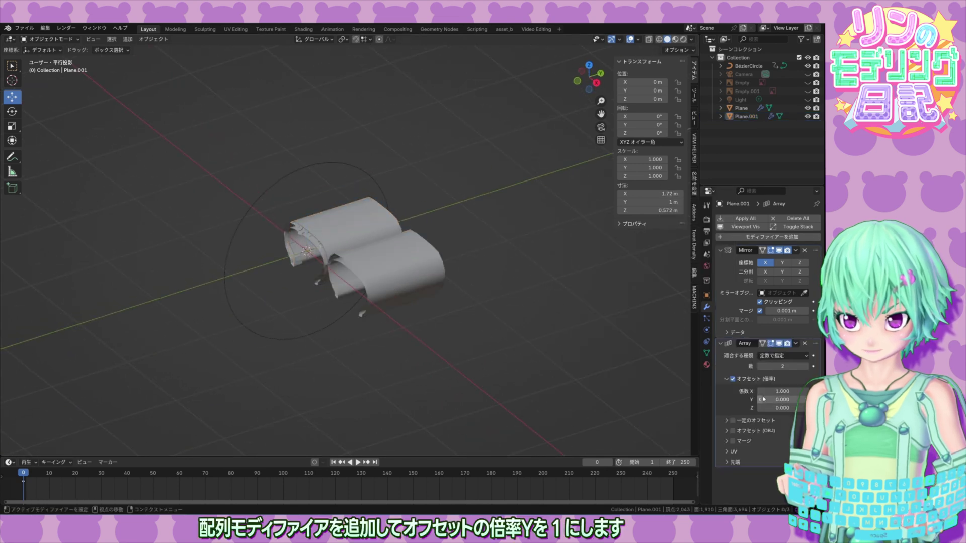
{"action": "double_click", "coordinate": [783, 392]}
{"action": "type", "text": "0"}
{"action": "key", "text": "Return"}
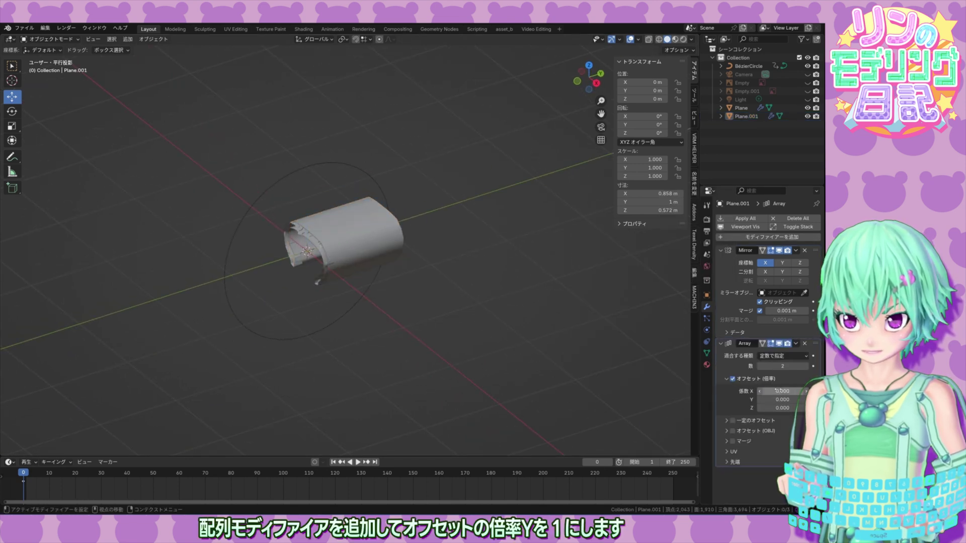
{"action": "double_click", "coordinate": [784, 399]}
{"action": "type", "text": "1"}
{"action": "key", "text": "Return"}
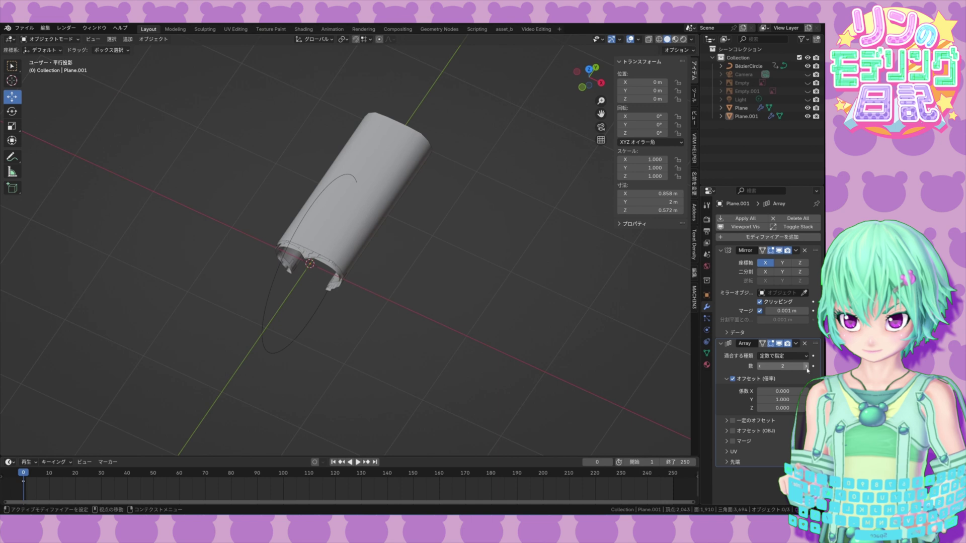
Step: Increase the Array modifier's count to 6
{"action": "left_click", "coordinate": [806, 367]}
{"action": "left_click", "coordinate": [806, 366]}
{"action": "left_click", "coordinate": [807, 367]}
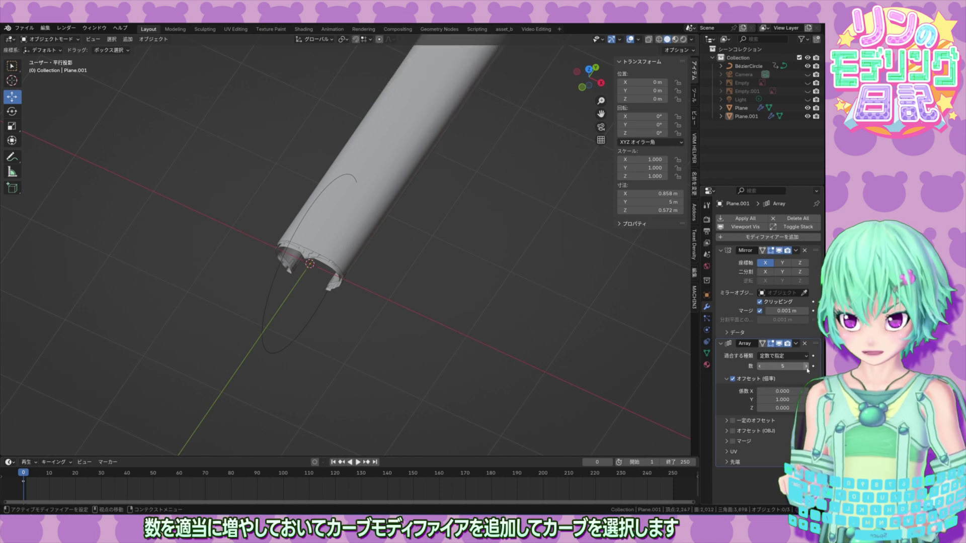
{"action": "scroll", "coordinate": [379, 295], "scroll_direction": "down", "scroll_amount": 5}
{"action": "middle_click_drag", "start_coordinate": [379, 295], "coordinate": [401, 317]}
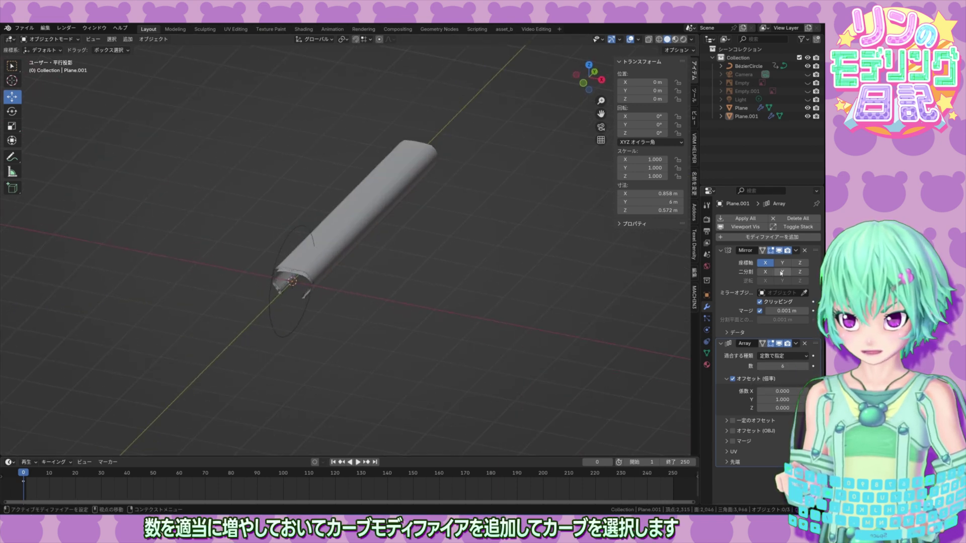
Step: Add a Curve modifier to Plane.001 with BézierCircle as the curve object and Y as the deform axis
{"action": "left_click", "coordinate": [718, 237]}
{"action": "mouse_move", "coordinate": [718, 238]}
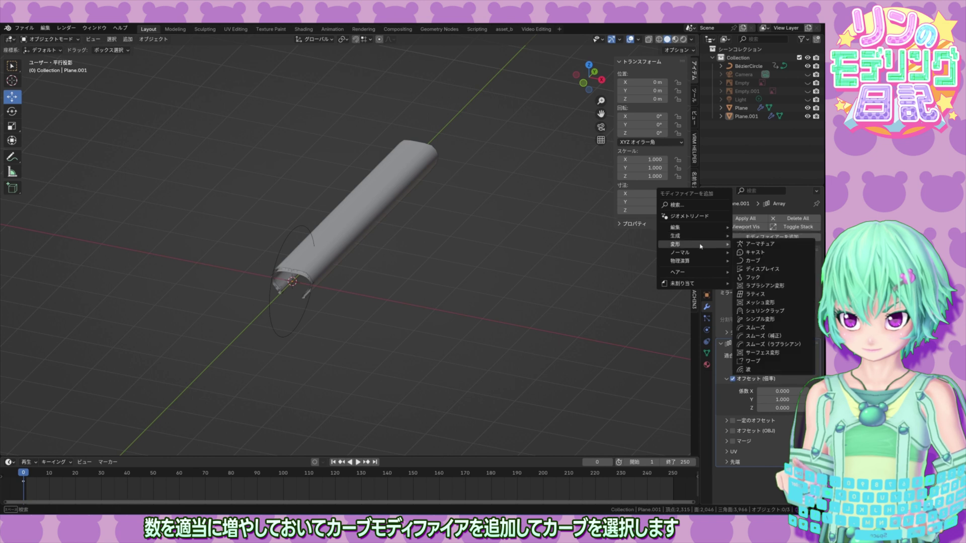
{"action": "left_click", "coordinate": [755, 261]}
{"action": "left_click", "coordinate": [780, 485]}
{"action": "left_click", "coordinate": [704, 399]}
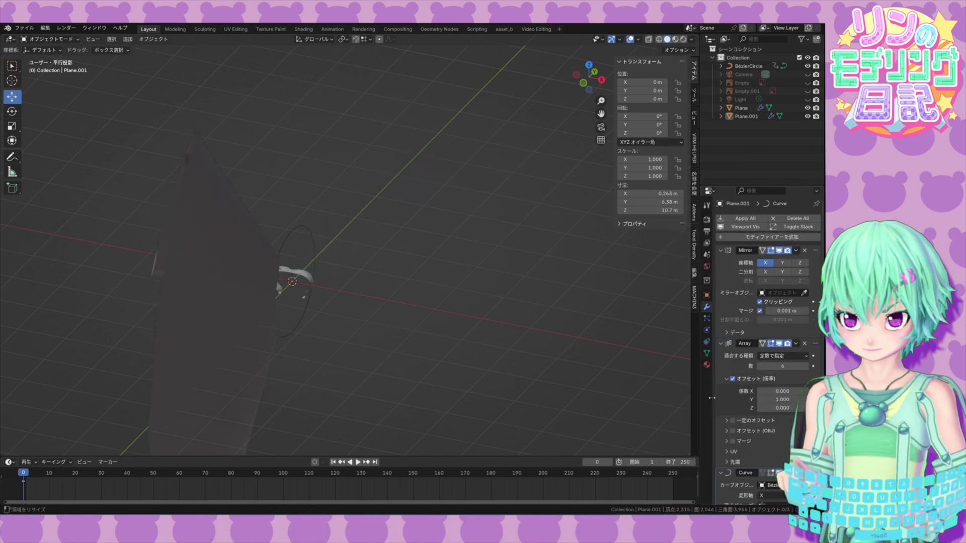
{"action": "middle_click_drag", "start_coordinate": [387, 307], "coordinate": [463, 318]}
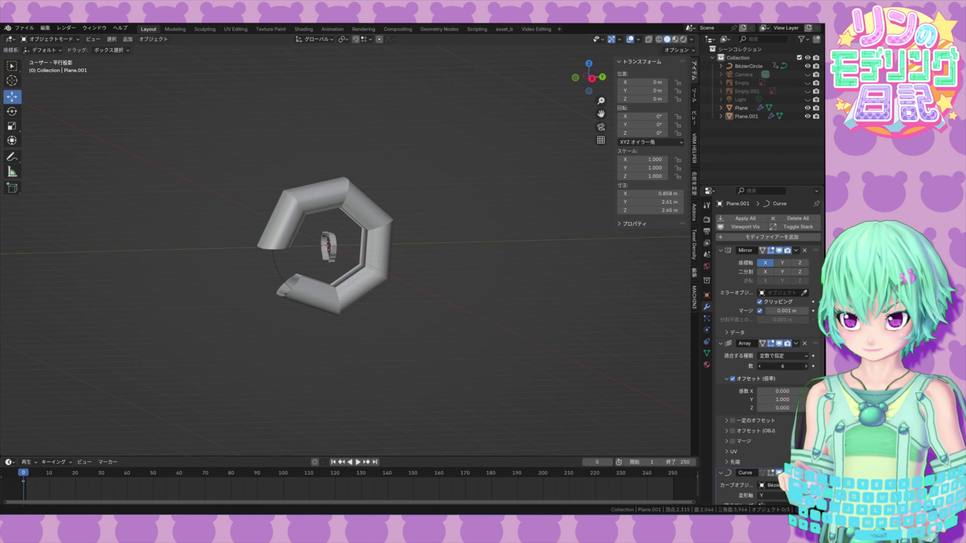
Step: Raise the array count to 8 and copy the count property's full data path
{"action": "left_click", "coordinate": [806, 366]}
{"action": "left_click", "coordinate": [807, 366]}
{"action": "right_click", "coordinate": [807, 366]}
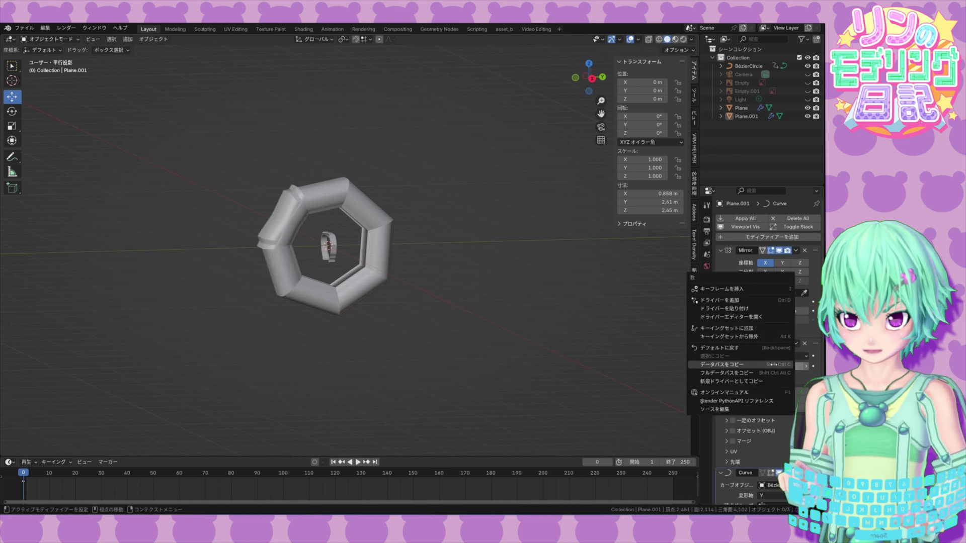
{"action": "left_click", "coordinate": [730, 373]}
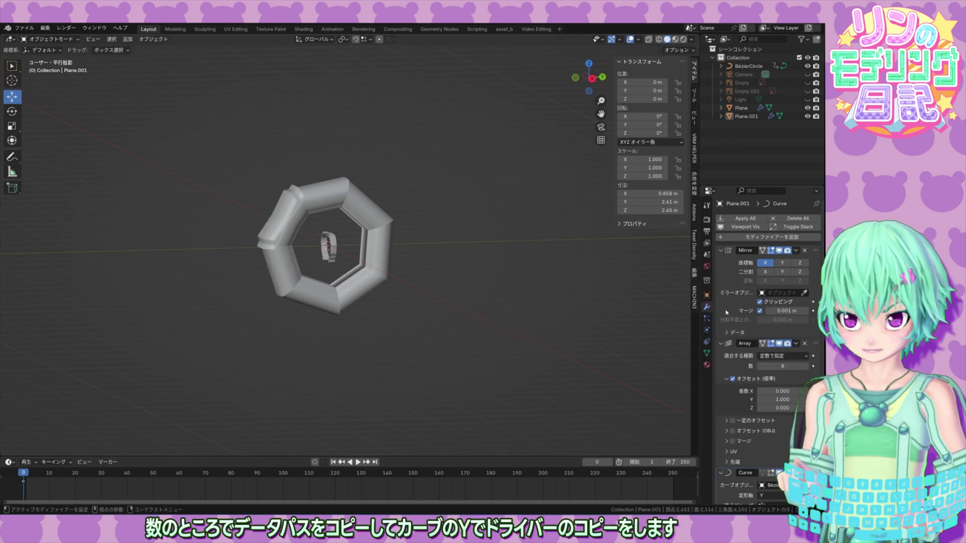
Step: Copy the Y scale driver from BézierCircle and paste it onto Plane.001's Y scale
{"action": "left_click", "coordinate": [749, 66]}
{"action": "right_click", "coordinate": [642, 167]}
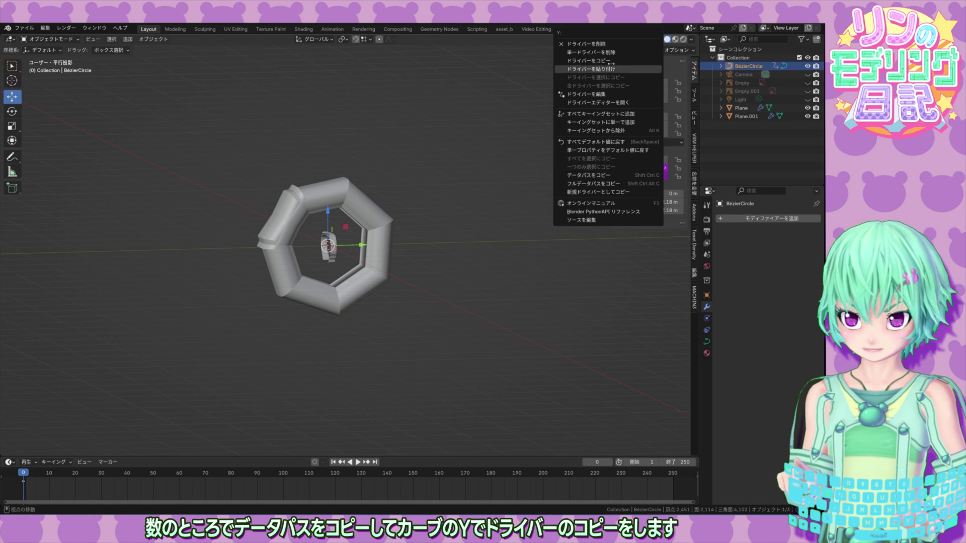
{"action": "left_click", "coordinate": [589, 60]}
{"action": "left_click", "coordinate": [744, 116]}
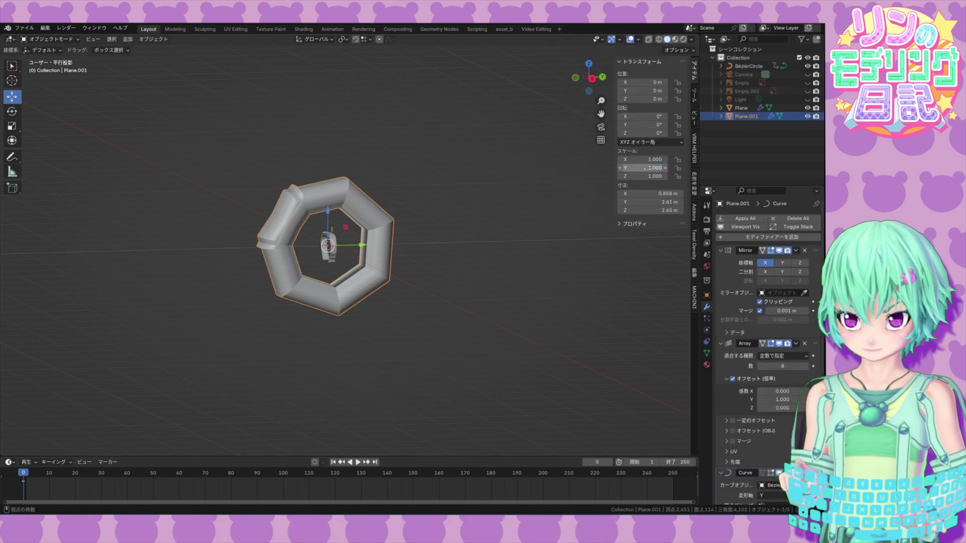
{"action": "right_click", "coordinate": [646, 168]}
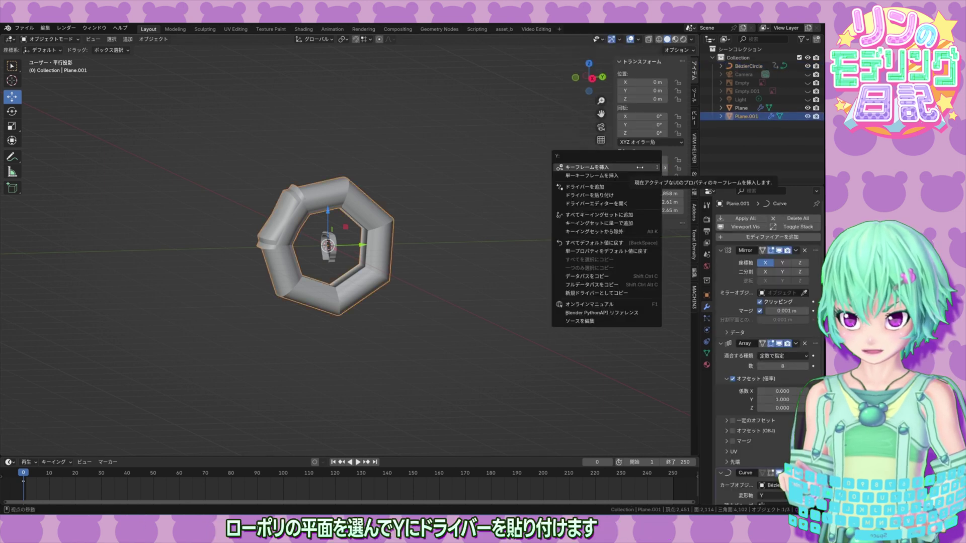
{"action": "left_click", "coordinate": [626, 194]}
Step: Add an input variable named count_b to Plane.001's Y scale driver, reading Plane.001's array count through the copied data path
{"action": "right_click", "coordinate": [637, 169]}
{"action": "left_click", "coordinate": [631, 196]}
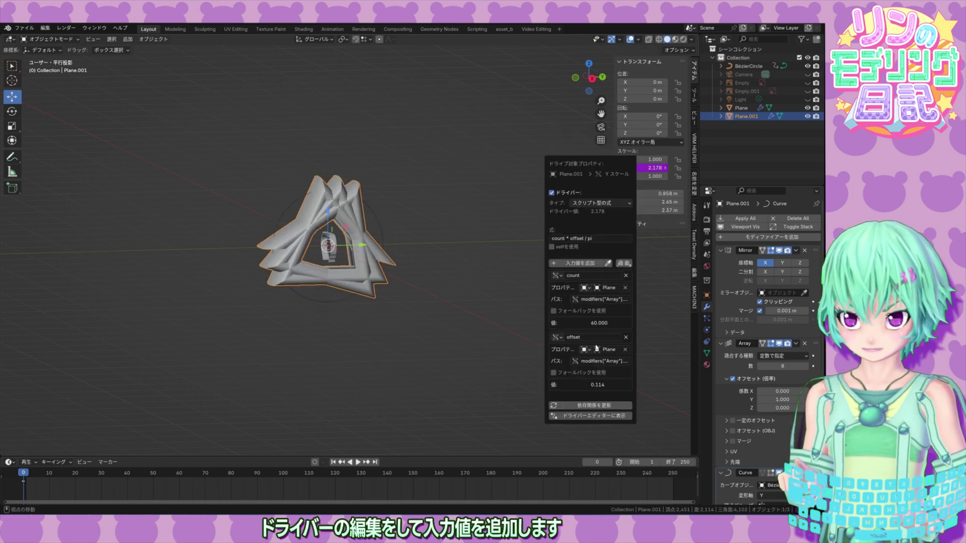
{"action": "left_click", "coordinate": [580, 264]}
{"action": "left_click", "coordinate": [606, 411]}
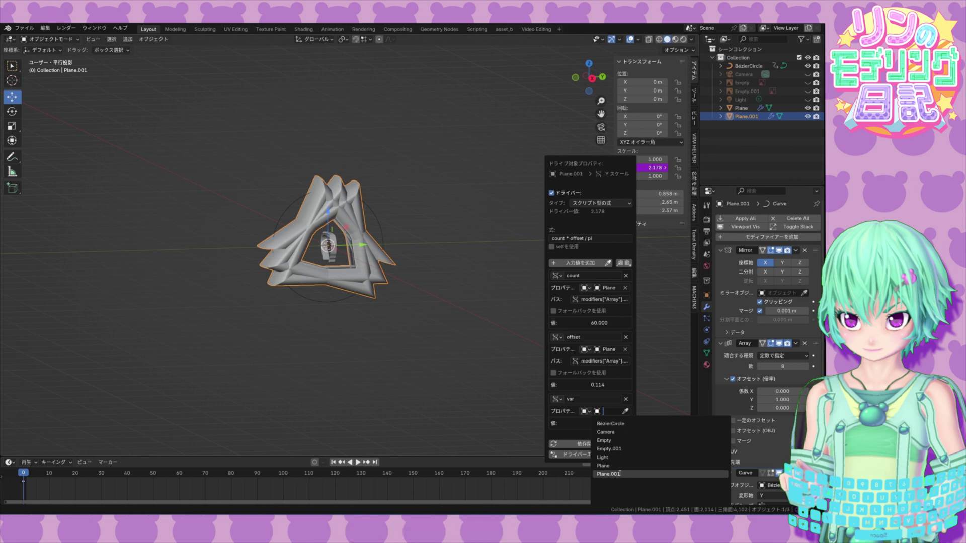
{"action": "left_click", "coordinate": [628, 473]}
{"action": "right_click", "coordinate": [594, 433]}
{"action": "left_click", "coordinate": [602, 433]}
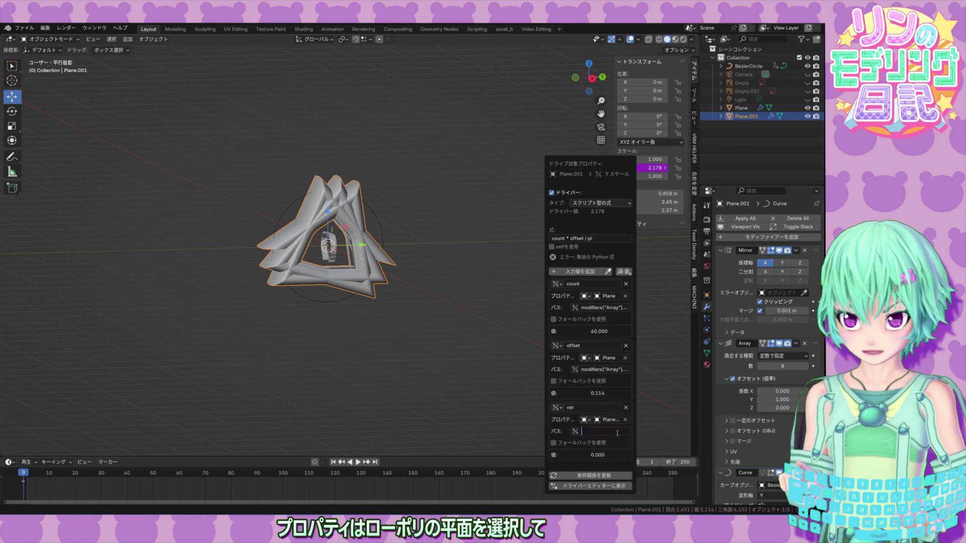
{"action": "key", "text": "ctrl+v"}
{"action": "key", "text": "Return"}
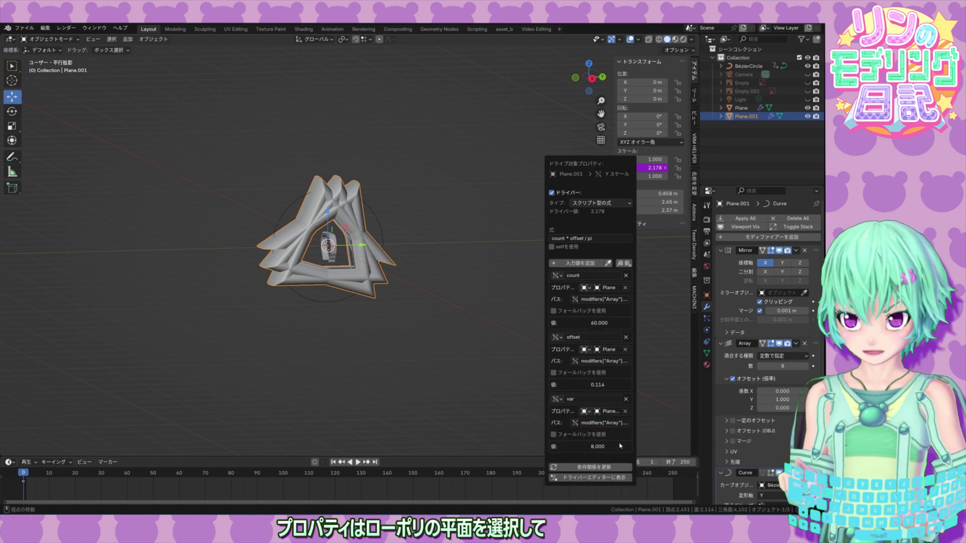
{"action": "left_click", "coordinate": [584, 400]}
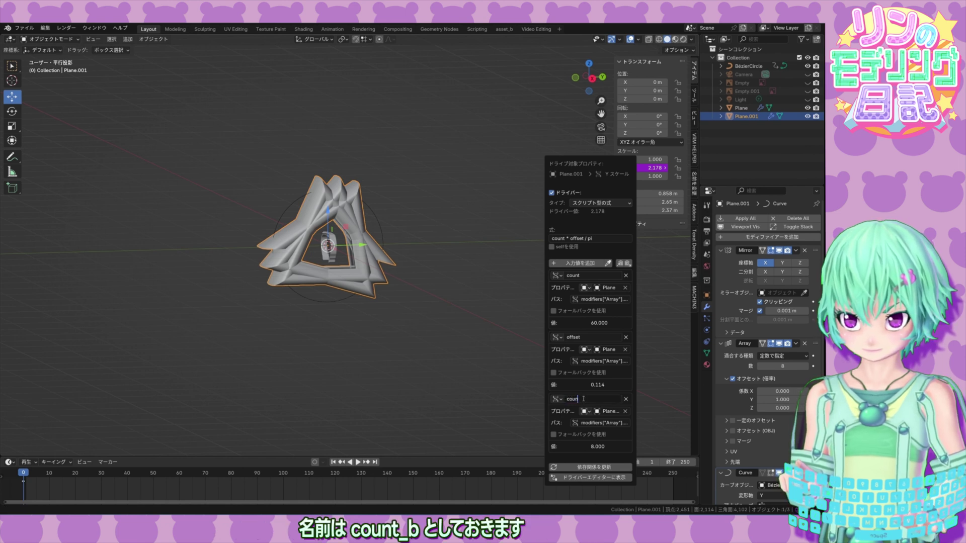
{"action": "key", "text": "Return"}
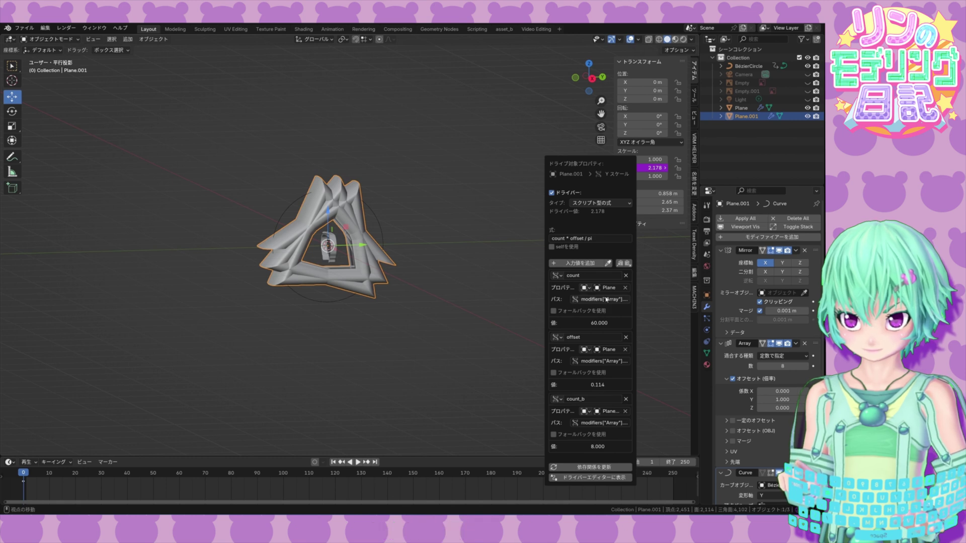
Step: Set the driver expression of Plane.001's Y scale to count * offset / count_b
{"action": "left_click", "coordinate": [601, 238]}
{"action": "left_click", "coordinate": [604, 238]}
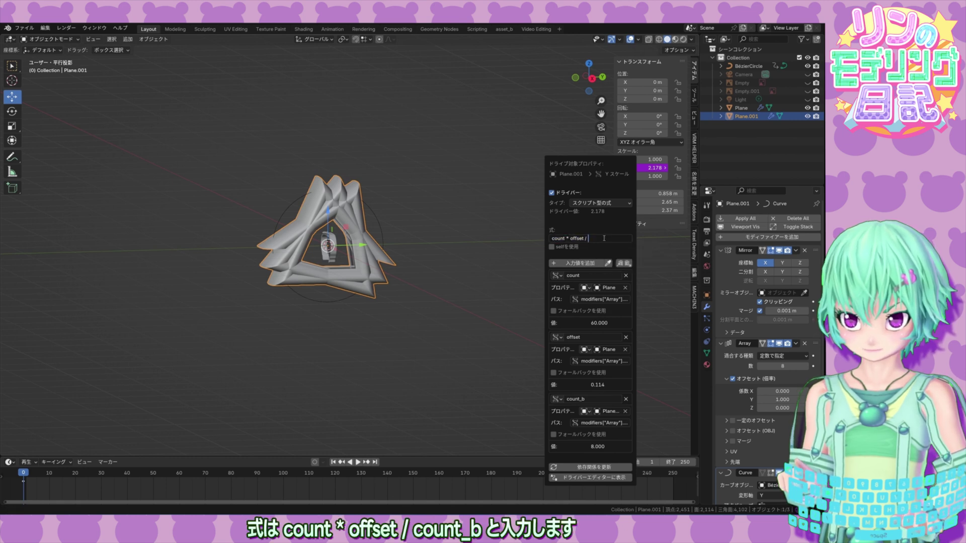
{"action": "key", "text": "BackSpace"}
{"action": "key", "text": "BackSpace"}
{"action": "type", "text": "*"}
{"action": "key", "text": "BackSpace"}
{"action": "type", "text": "co"}
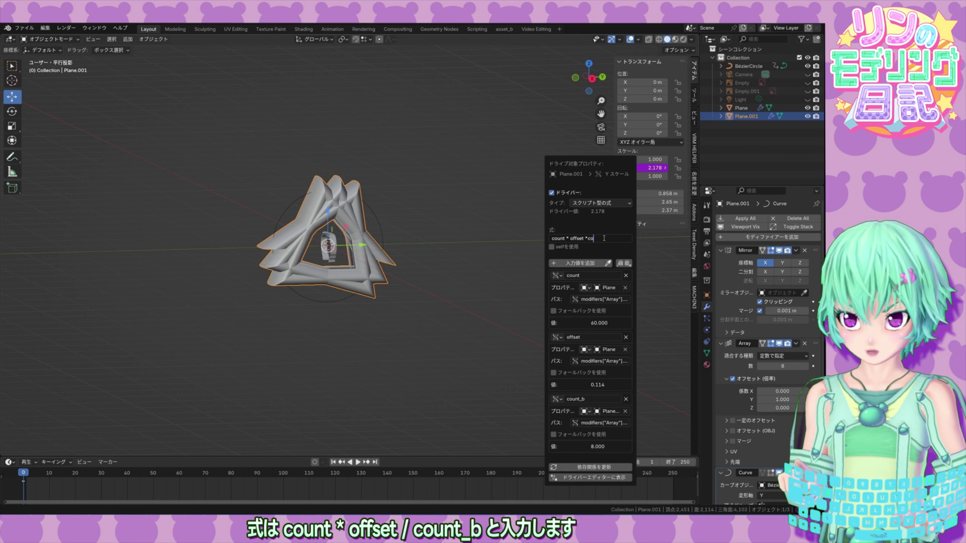
{"action": "type", "text": "unt_b"}
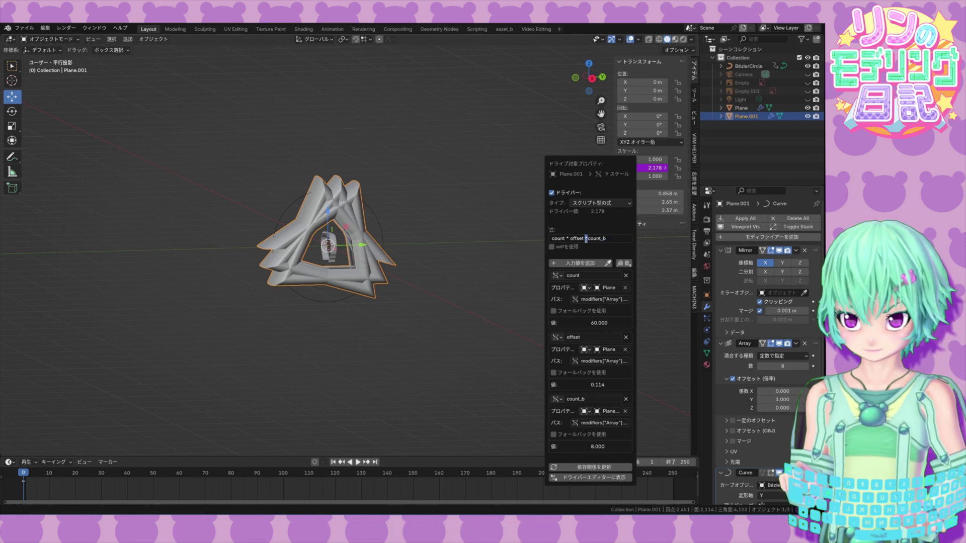
{"action": "key", "text": "Return"}
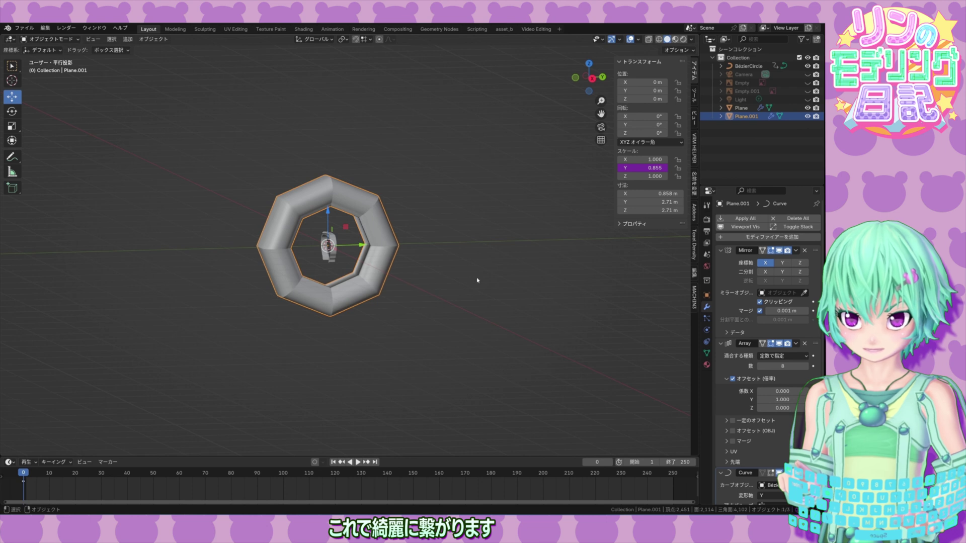
Step: Increase the Array modifier's count on Plane.001 to 24
{"action": "left_click", "coordinate": [807, 366]}
{"action": "left_click", "coordinate": [808, 366]}
{"action": "left_click", "coordinate": [807, 366]}
{"action": "left_click", "coordinate": [807, 366]}
{"action": "left_click", "coordinate": [807, 366]}
{"action": "left_click", "coordinate": [807, 365]}
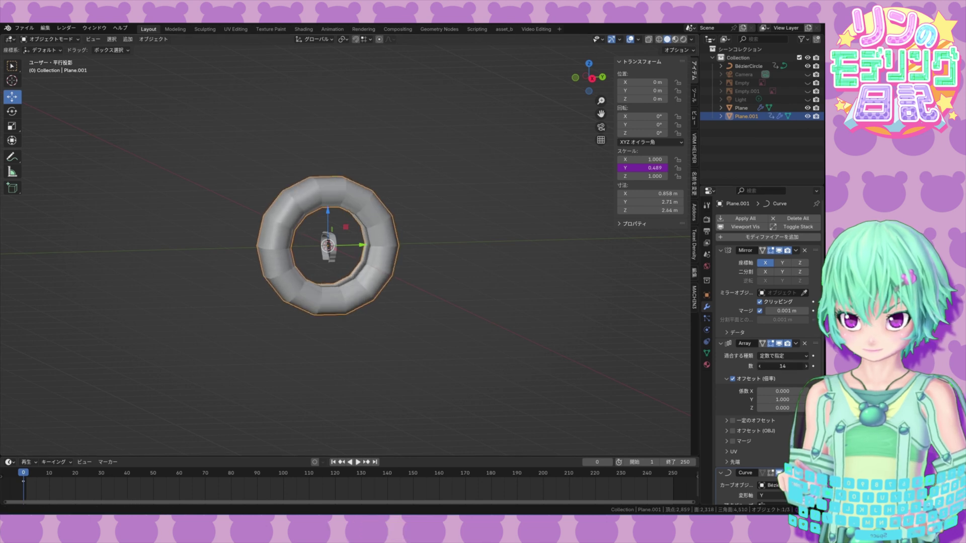
{"action": "left_click", "coordinate": [807, 366]}
{"action": "left_click", "coordinate": [807, 365]}
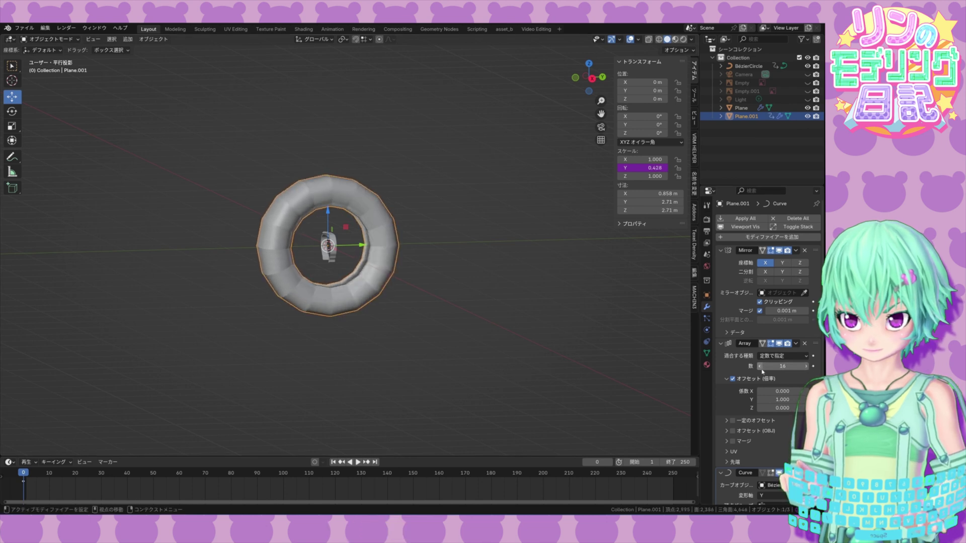
{"action": "left_click", "coordinate": [807, 367]}
{"action": "left_click", "coordinate": [806, 366]}
{"action": "left_click", "coordinate": [807, 366]}
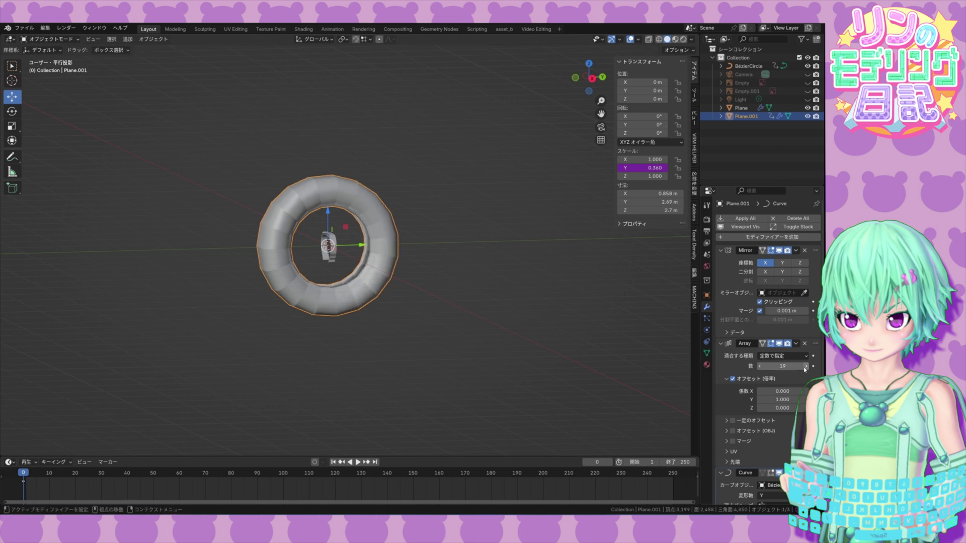
{"action": "left_click", "coordinate": [807, 366]}
{"action": "left_click", "coordinate": [807, 366]}
{"action": "left_click", "coordinate": [807, 366]}
{"action": "left_click", "coordinate": [807, 366]}
{"action": "left_click", "coordinate": [806, 367]}
Step: Enable Merge in Plane.001's Array modifier and add a Weld modifier to the object
{"action": "left_click", "coordinate": [733, 441]}
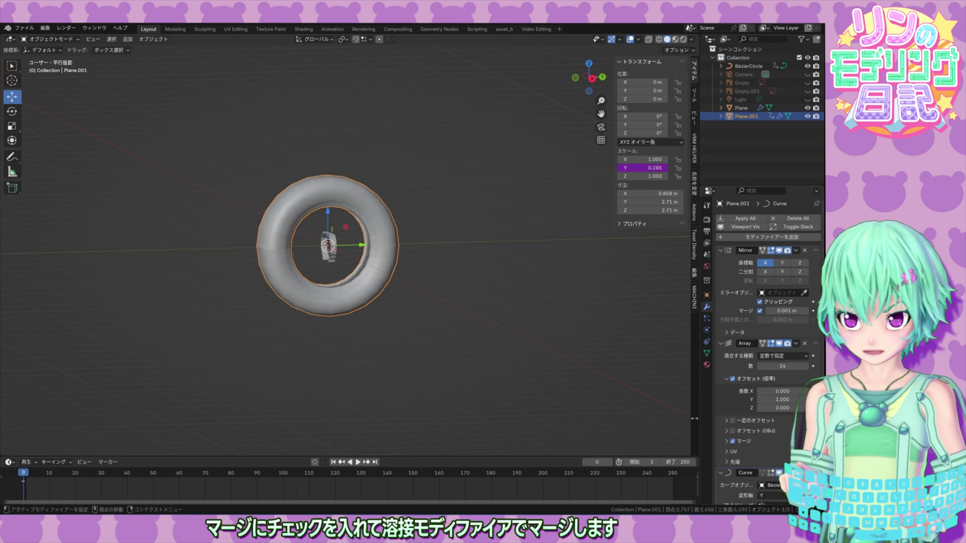
{"action": "middle_click_drag", "start_coordinate": [347, 282], "coordinate": [365, 284]}
{"action": "left_click", "coordinate": [721, 238]}
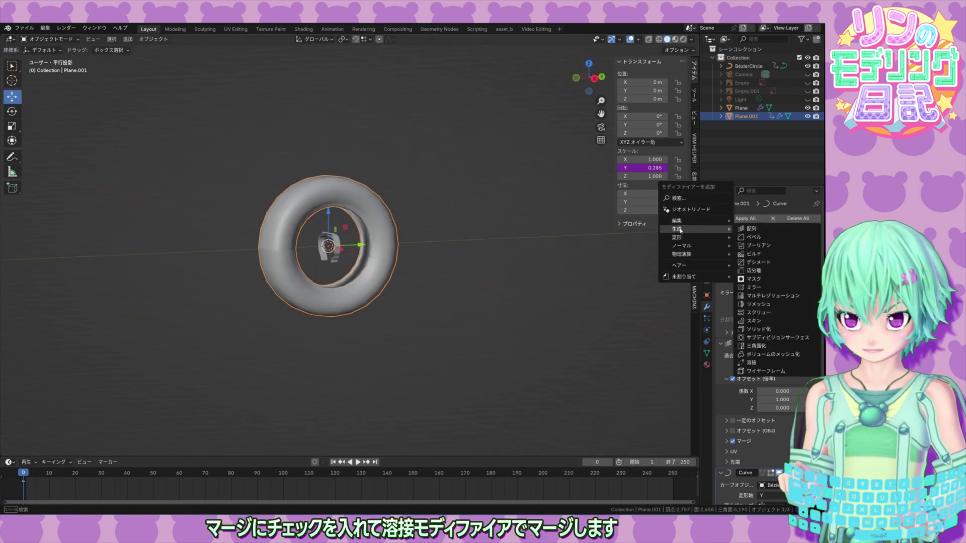
{"action": "left_click", "coordinate": [778, 237]}
{"action": "left_click", "coordinate": [608, 365]}
{"action": "middle_click_drag", "start_coordinate": [398, 275], "coordinate": [431, 274]}
{"action": "scroll", "coordinate": [430, 290], "scroll_direction": "up", "scroll_amount": 4}
{"action": "scroll", "coordinate": [416, 276], "scroll_direction": "down", "scroll_amount": 4}
Step: Turn on viewport display of the Array, Curve and Weld modifiers on the high-poly Plane object
{"action": "left_click", "coordinate": [743, 108]}
{"action": "left_click_drag", "start_coordinate": [780, 261], "coordinate": [780, 284]}
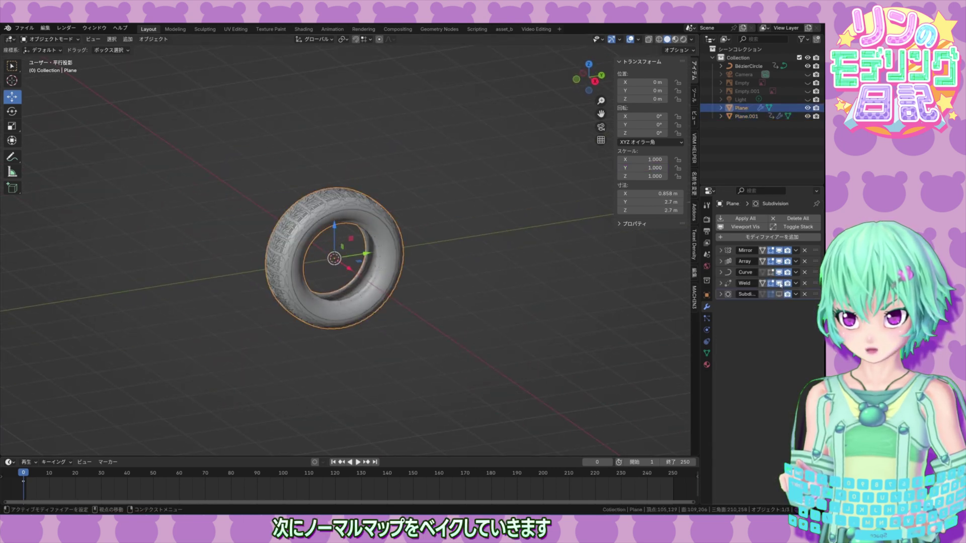
{"action": "left_click", "coordinate": [474, 312]}
{"action": "scroll", "coordinate": [468, 312], "scroll_direction": "up", "scroll_amount": 3}
{"action": "middle_click_drag", "start_coordinate": [463, 313], "coordinate": [481, 312]}
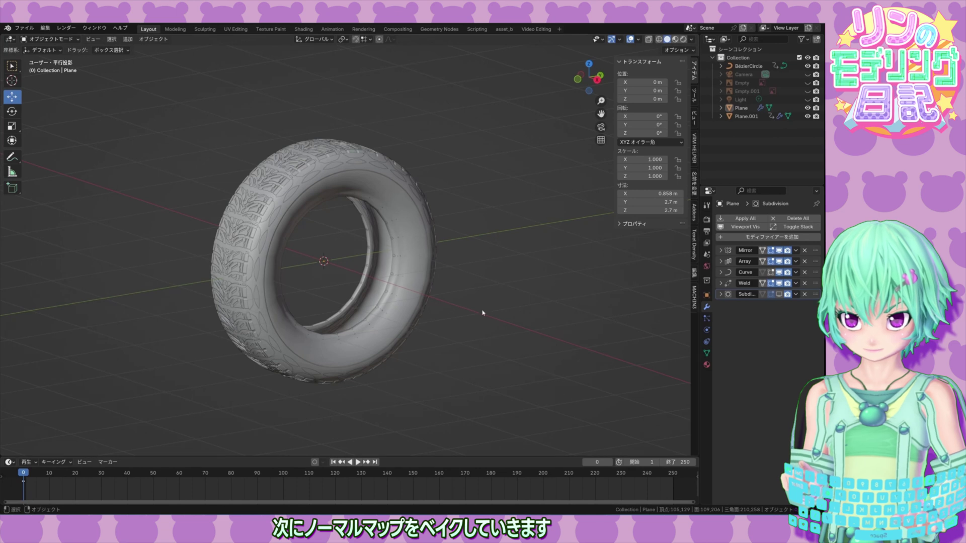
Step: Raise the array count of the low-poly tire Plane.001 to 32
{"action": "left_click", "coordinate": [746, 116]}
{"action": "left_click", "coordinate": [720, 261]}
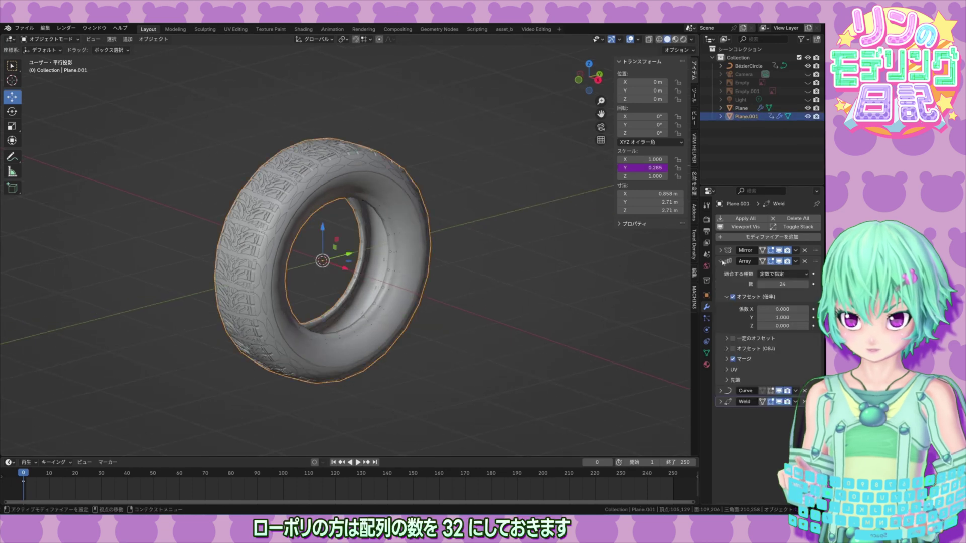
{"action": "left_click", "coordinate": [806, 284]}
{"action": "middle_click_drag", "start_coordinate": [490, 276], "coordinate": [483, 278]}
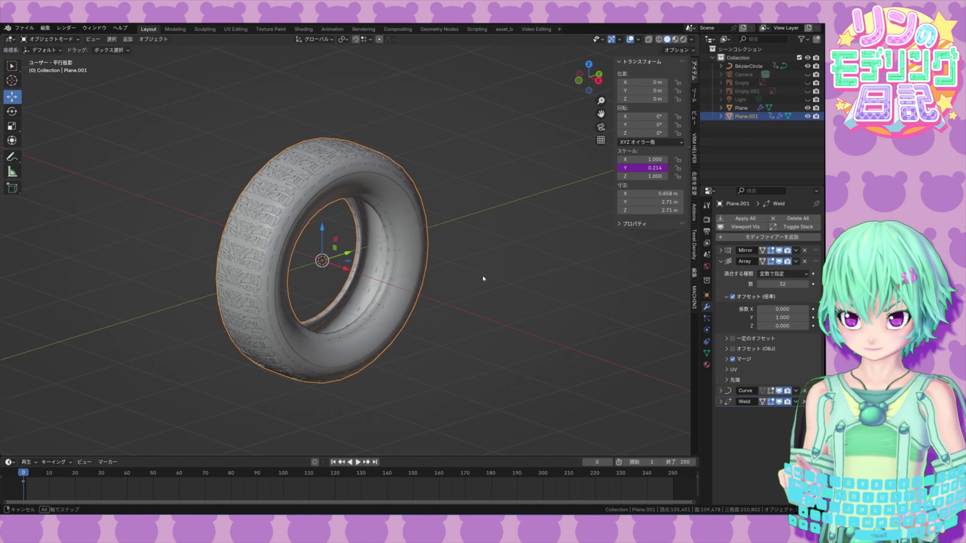
Step: Rename the object Plane to Hi and Plane.001 to Low
{"action": "left_click", "coordinate": [754, 109]}
{"action": "double_click", "coordinate": [741, 109]}
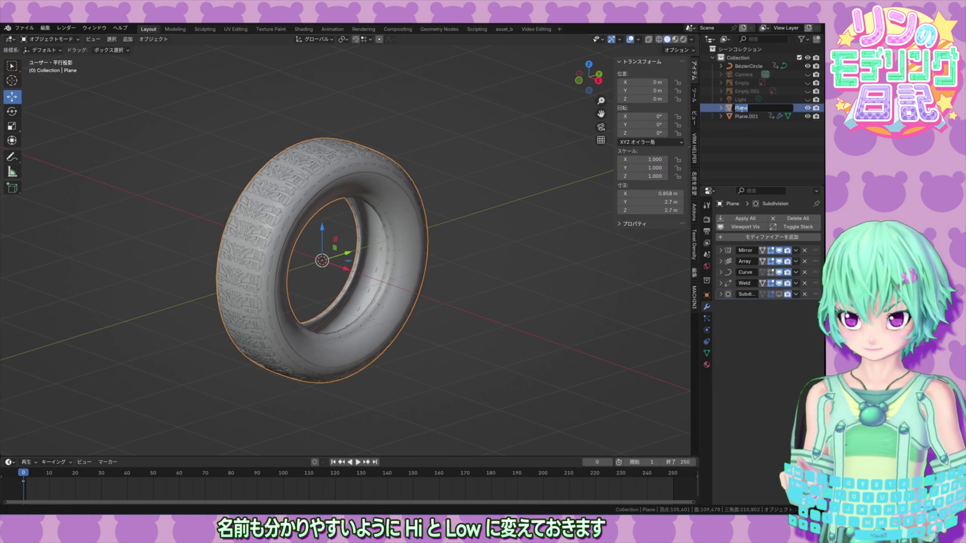
{"action": "type", "text": "Hi"}
{"action": "key", "text": "Return"}
{"action": "double_click", "coordinate": [740, 116]}
{"action": "type", "text": "Low"}
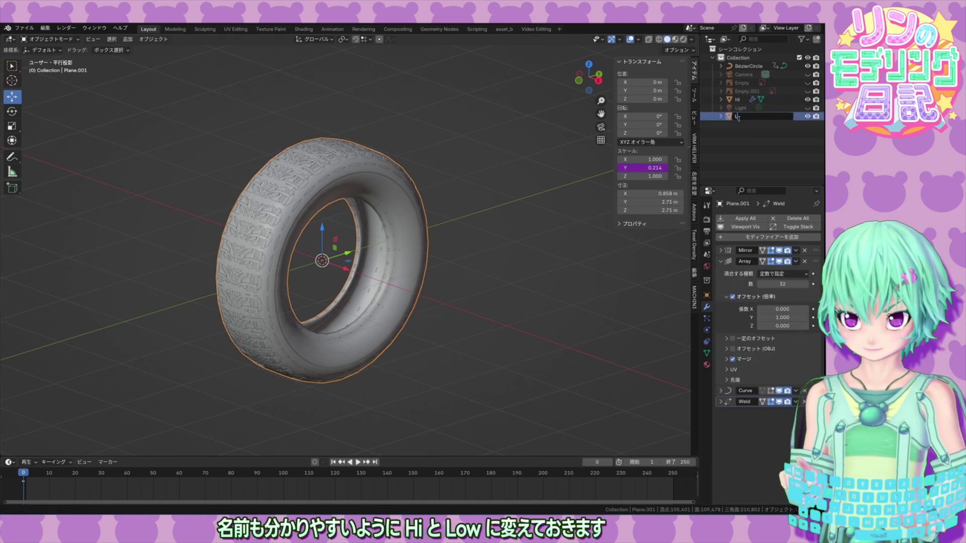
{"action": "key", "text": "Return"}
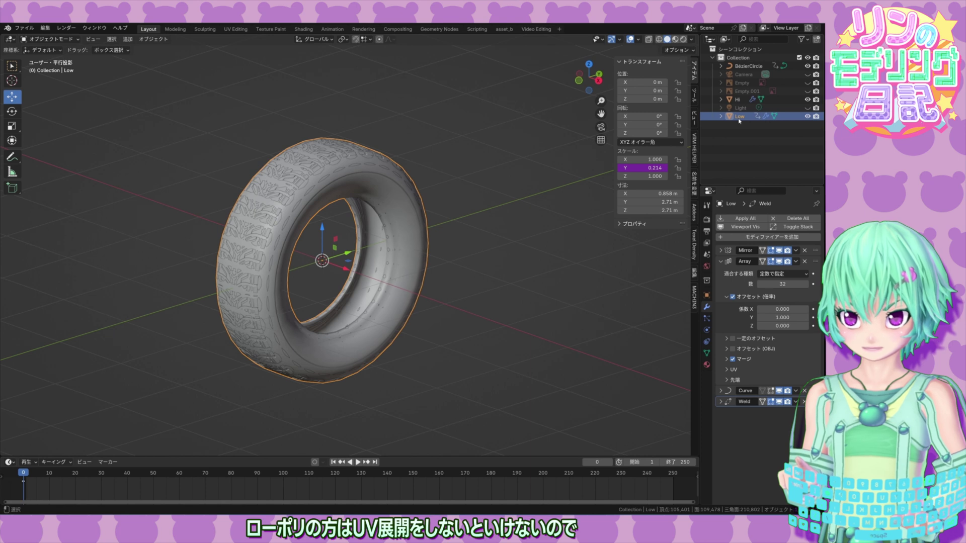
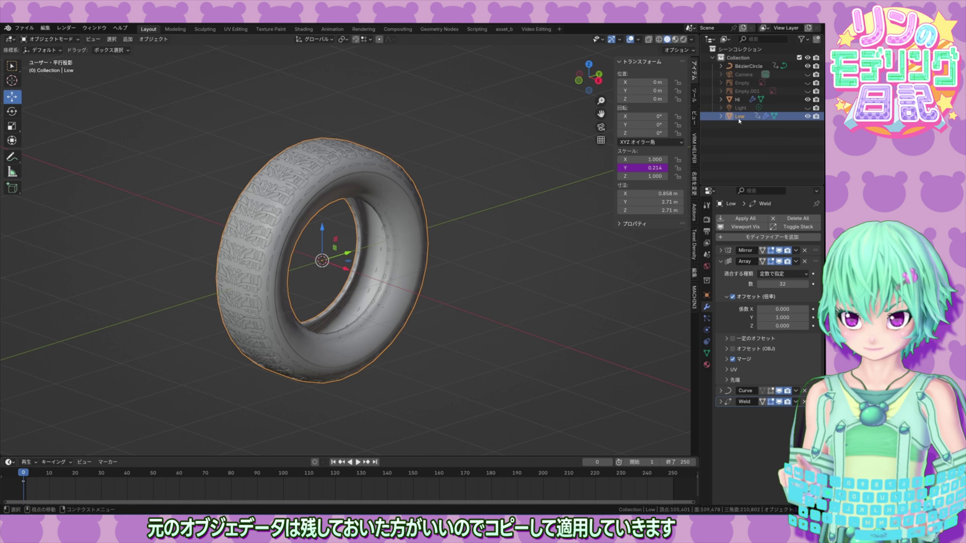
Step: Duplicate Low in place, hide the original in viewport and render, and select the copy
{"action": "key", "text": "shift+d"}
{"action": "right_click", "coordinate": [490, 244]}
{"action": "left_click", "coordinate": [807, 116]}
{"action": "left_click", "coordinate": [816, 116]}
{"action": "left_click", "coordinate": [743, 125]}
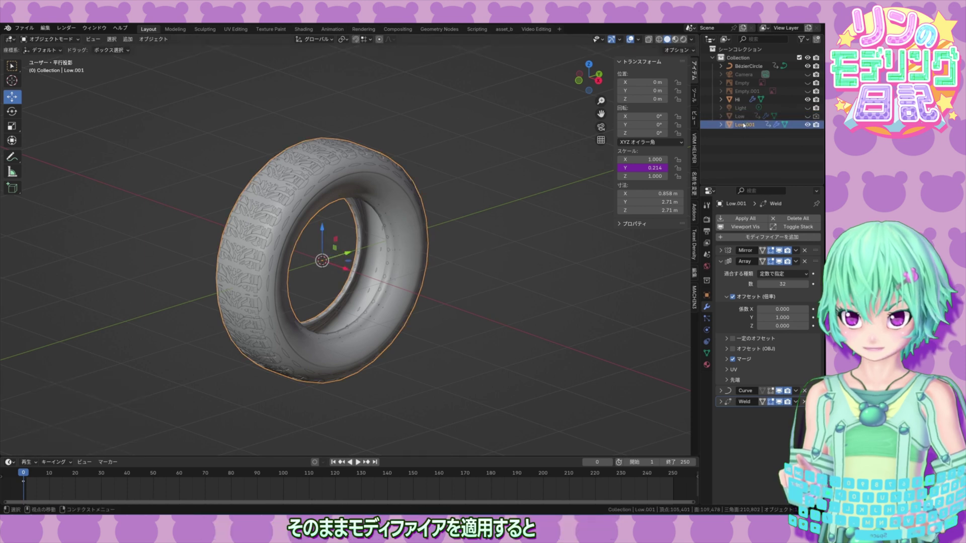
Step: Try applying all modifiers on Low.001 with its scale driver in place, and undo it
{"action": "left_click", "coordinate": [746, 218]}
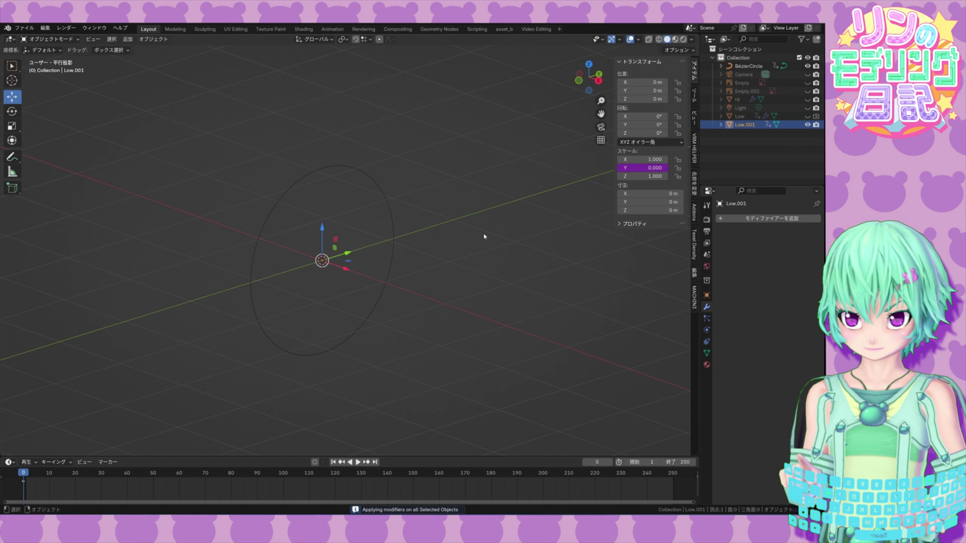
{"action": "key", "text": "ctrl+z"}
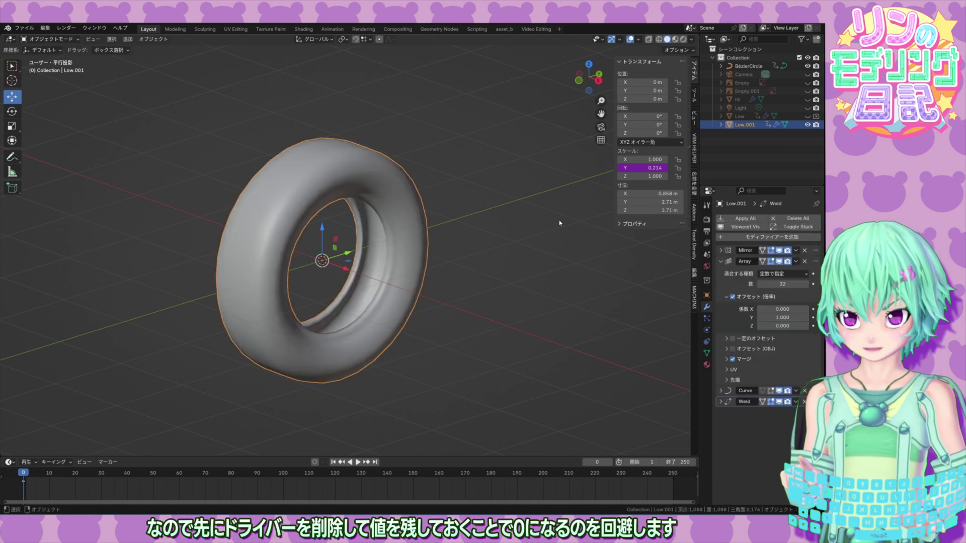
Step: Delete the Y scale driver of Low.001 and apply all of its modifiers
{"action": "right_click", "coordinate": [650, 167]}
{"action": "left_click", "coordinate": [650, 168]}
{"action": "left_click", "coordinate": [745, 218]}
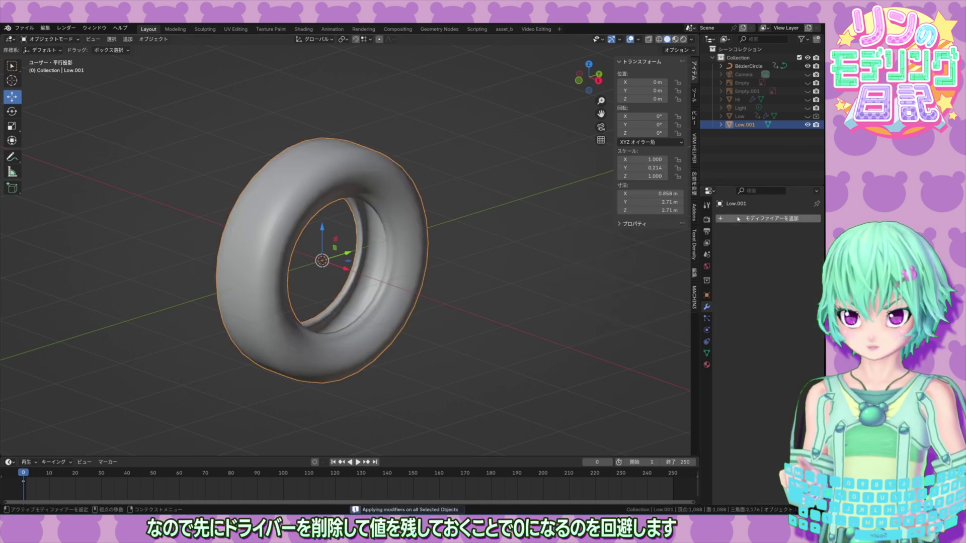
{"action": "left_click", "coordinate": [520, 225]}
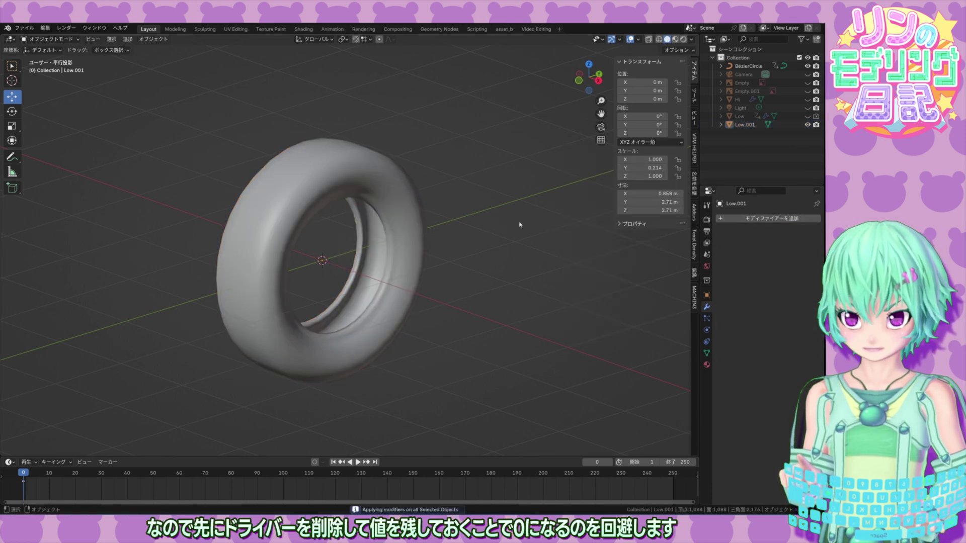
Step: In Edit Mode, mark the edge loops around Low.001's inner rims and one loop across the tire as seams
{"action": "left_click", "coordinate": [422, 272]}
{"action": "left_click", "coordinate": [51, 40]}
{"action": "left_click", "coordinate": [46, 57]}
{"action": "left_click", "coordinate": [459, 276]}
{"action": "scroll", "coordinate": [431, 302], "scroll_direction": "up", "scroll_amount": 3}
{"action": "middle_click_drag", "start_coordinate": [426, 305], "coordinate": [437, 303]}
{"action": "double_click", "coordinate": [395, 298]}
{"action": "left_click_drag", "start_coordinate": [395, 298], "coordinate": [306, 276], "text": "alt"}
{"action": "double_click", "coordinate": [339, 282], "text": "shift"}
{"action": "double_click", "coordinate": [481, 271], "text": "shift"}
{"action": "left_click_drag", "start_coordinate": [378, 264], "coordinate": [448, 267], "text": "alt"}
{"action": "right_click", "coordinate": [419, 267]}
{"action": "left_click", "coordinate": [401, 378]}
Step: Switch to the UV Editing workspace and unwrap all faces of Low.001
{"action": "left_click", "coordinate": [236, 30]}
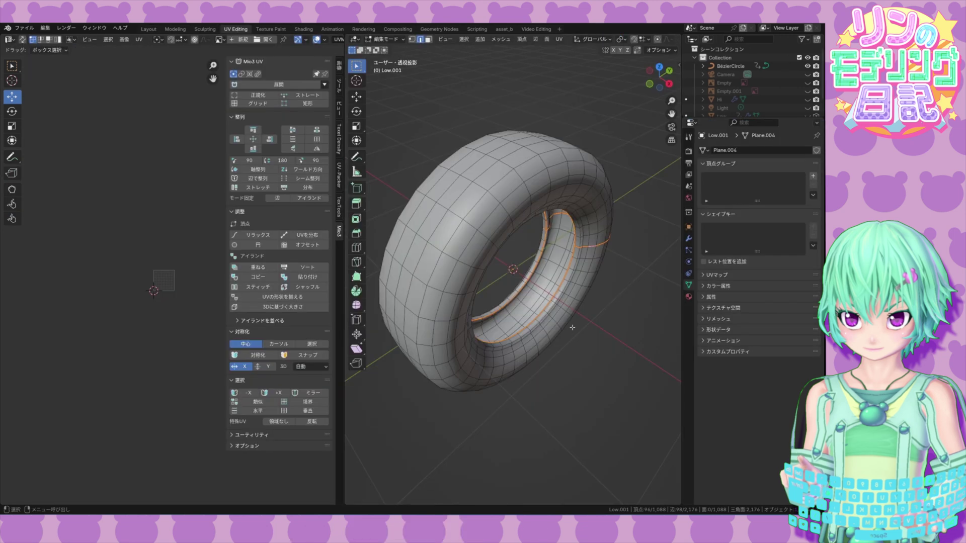
{"action": "left_click", "coordinate": [559, 40]}
{"action": "mouse_move", "coordinate": [629, 49]}
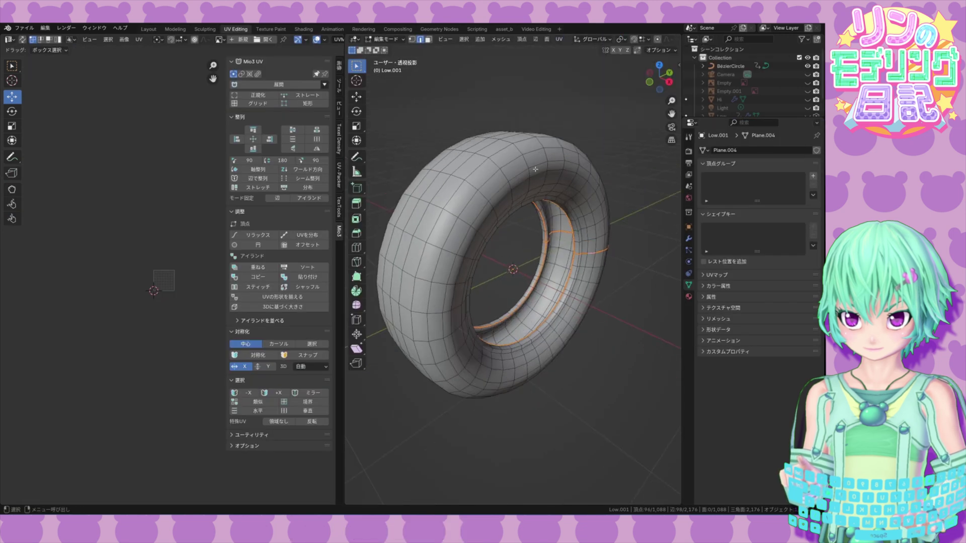
{"action": "key", "text": "a"}
{"action": "left_click", "coordinate": [268, 84]}
{"action": "scroll", "coordinate": [173, 279], "scroll_direction": "up", "scroll_amount": 7}
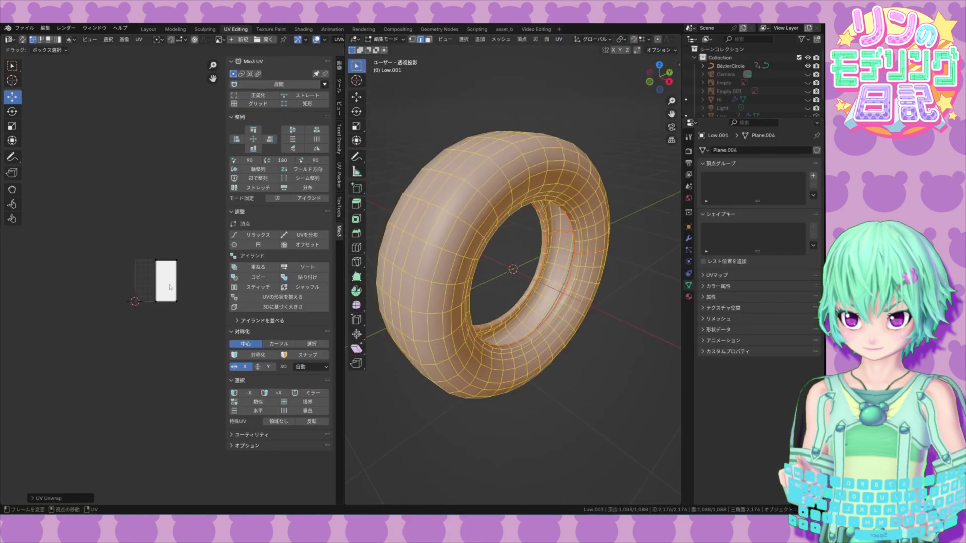
{"action": "middle_click_drag", "start_coordinate": [465, 208], "coordinate": [353, 161]}
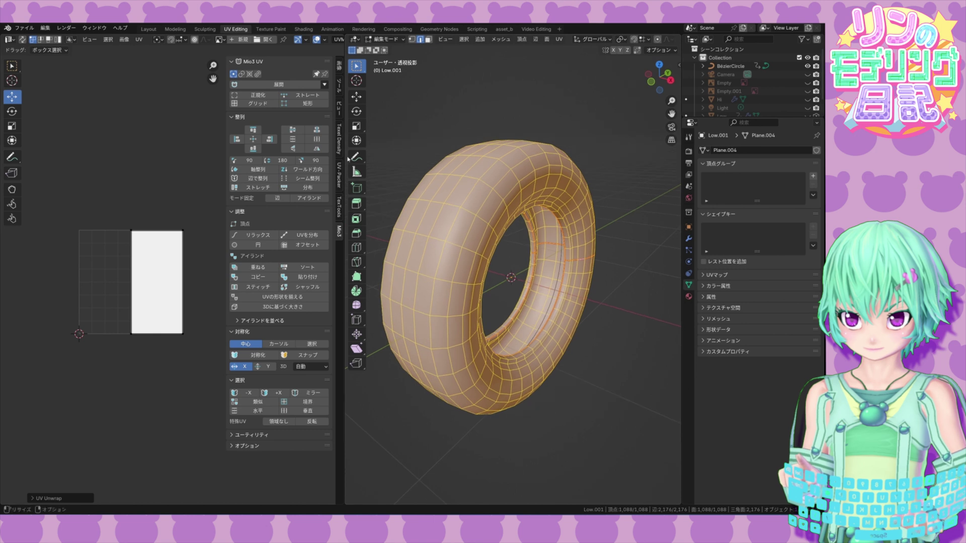
Step: Try re-unwrapping all faces of Low.001 with different unwrap methods, including Conformal and Angle Based
{"action": "key", "text": "u"}
{"action": "mouse_move", "coordinate": [603, 49]}
{"action": "left_click", "coordinate": [674, 48]}
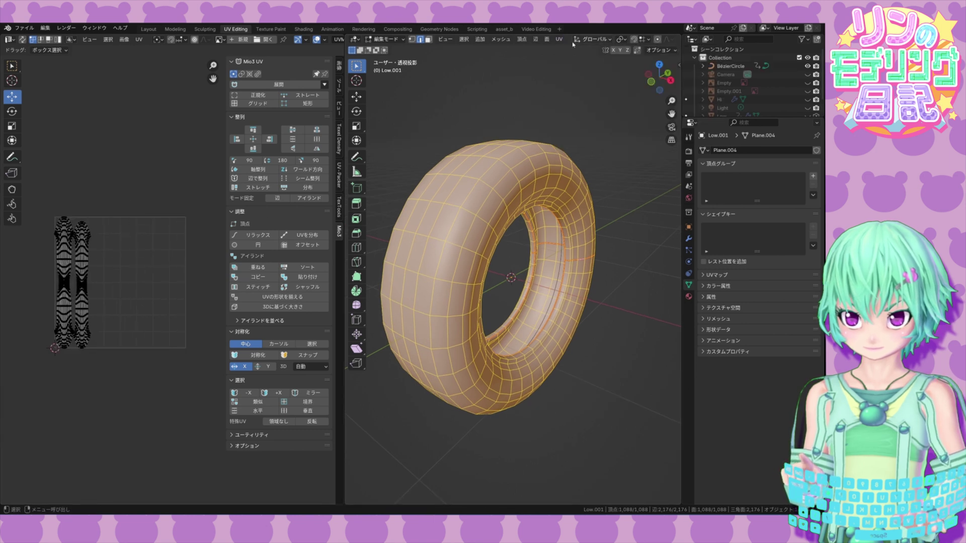
{"action": "key", "text": "u"}
{"action": "mouse_move", "coordinate": [594, 47]}
{"action": "left_click", "coordinate": [676, 65]}
{"action": "left_click", "coordinate": [558, 42]}
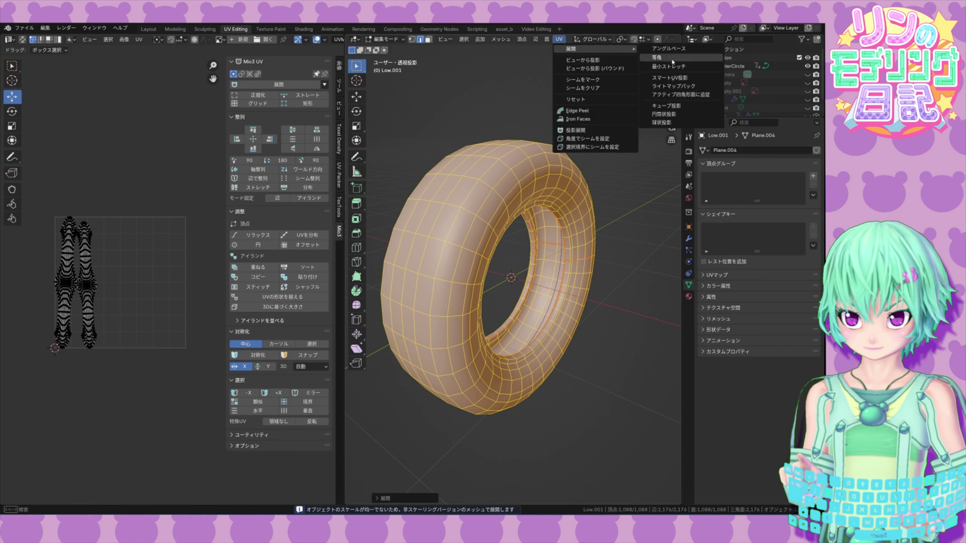
{"action": "left_click", "coordinate": [675, 59]}
{"action": "left_click", "coordinate": [558, 41]}
{"action": "left_click", "coordinate": [672, 49]}
{"action": "scroll", "coordinate": [128, 306], "scroll_direction": "up", "scroll_amount": 3}
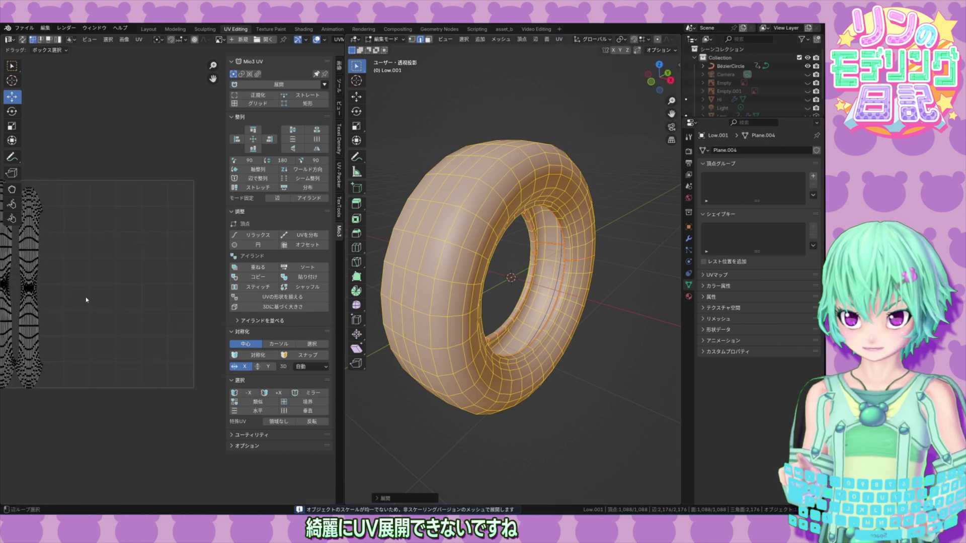
Step: Return to Object Mode, check the transform values of Low.001 and apply its scale
{"action": "key", "text": "n"}
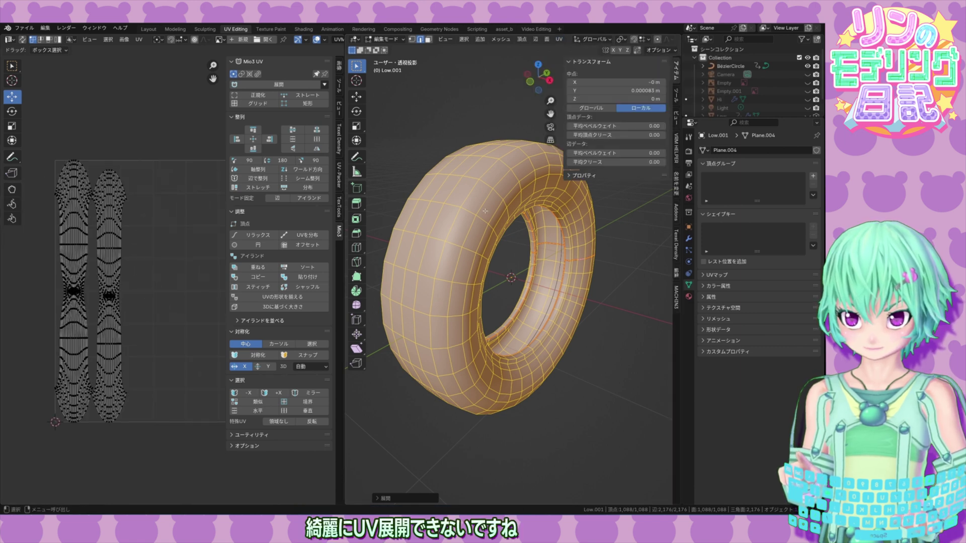
{"action": "left_click", "coordinate": [676, 74]}
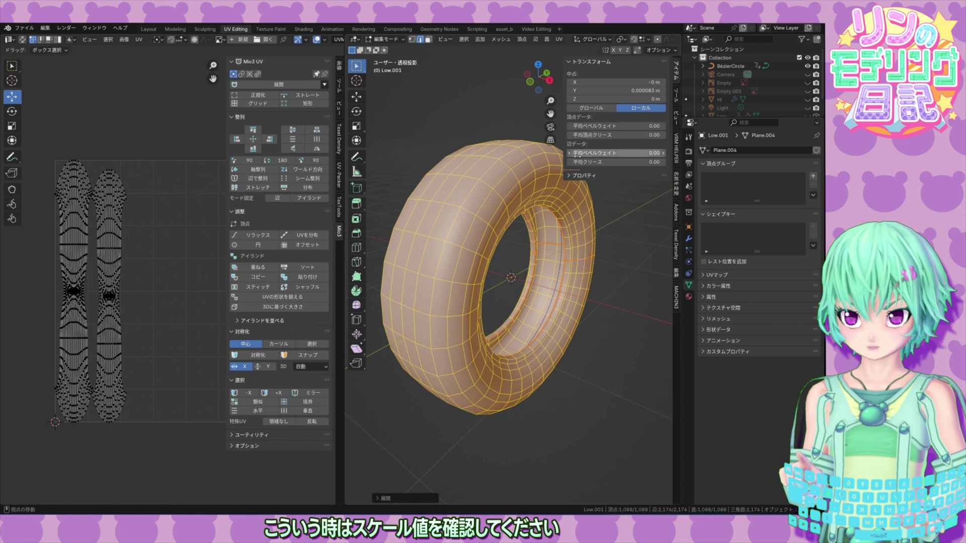
{"action": "key", "text": "Tab"}
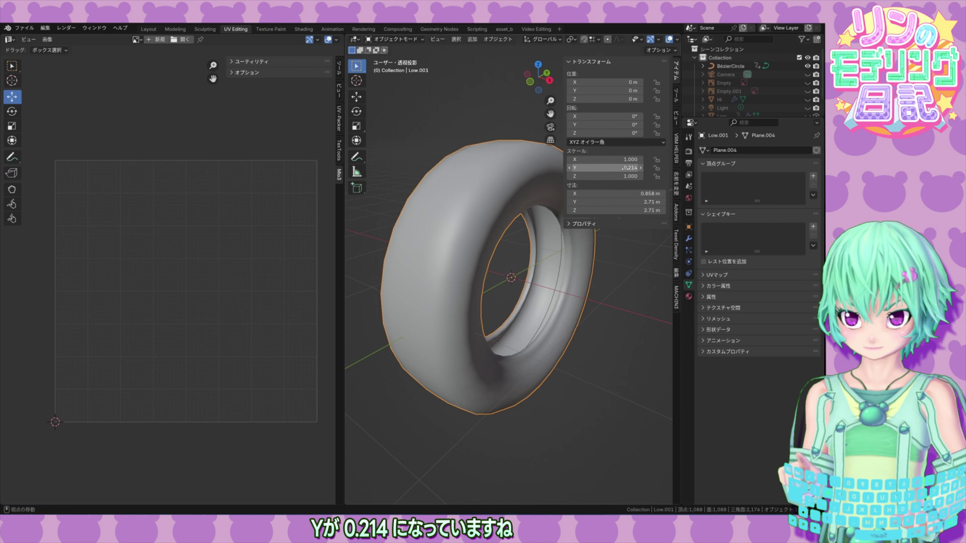
{"action": "key", "text": "ctrl+a"}
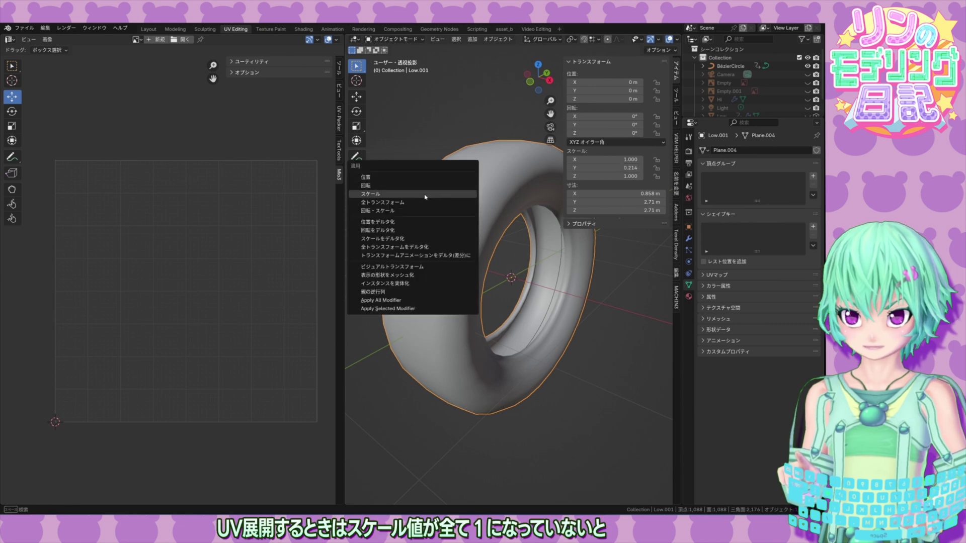
{"action": "left_click", "coordinate": [425, 196]}
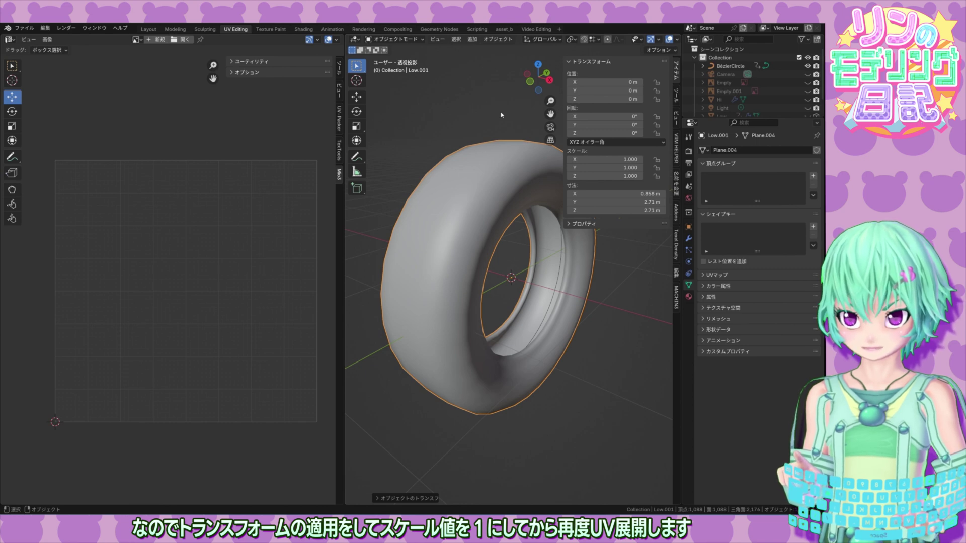
{"action": "key", "text": "n"}
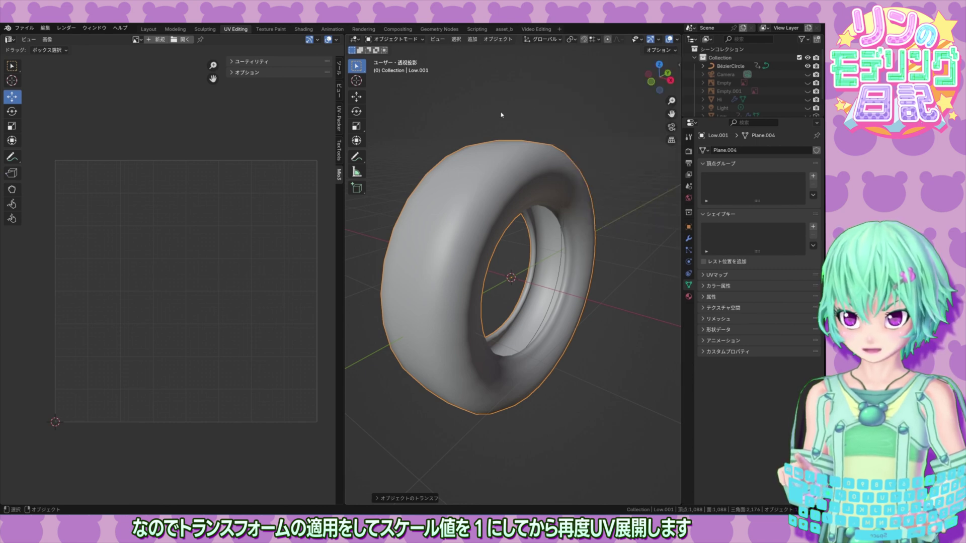
Step: In Edit Mode, unwrap all faces of Low.001 again with the Angle Based method
{"action": "key", "text": "Tab"}
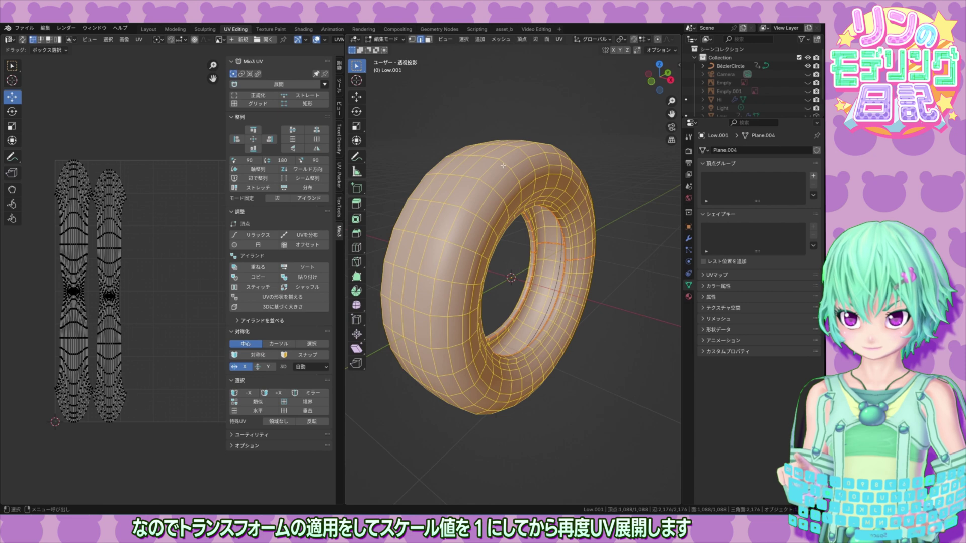
{"action": "left_click", "coordinate": [559, 39]}
{"action": "mouse_move", "coordinate": [579, 49]}
{"action": "left_click", "coordinate": [659, 50]}
{"action": "scroll", "coordinate": [184, 275], "scroll_direction": "down", "scroll_amount": 1}
{"action": "middle_click_drag", "start_coordinate": [204, 269], "coordinate": [171, 282]}
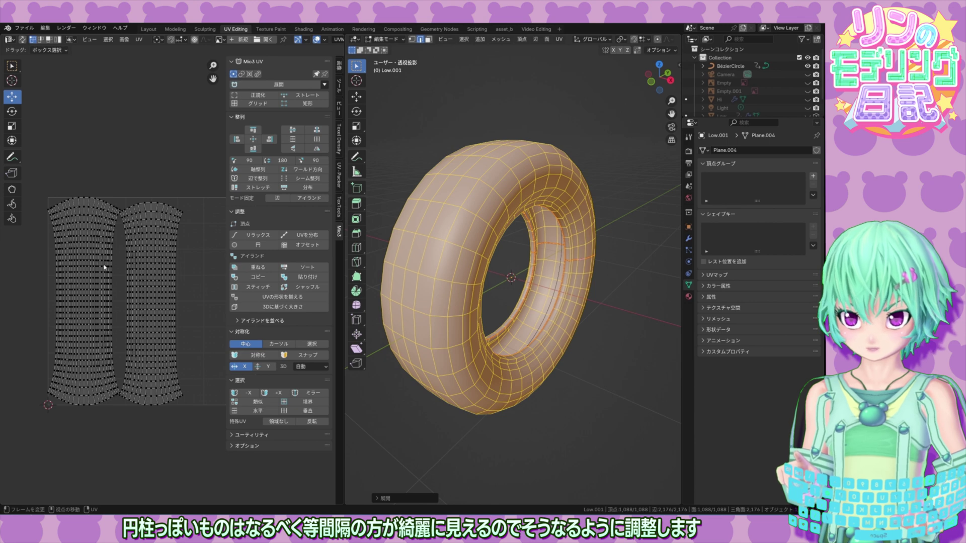
Step: Select both UV islands and straighten them into rectangles with the Mio3 UV Grid function
{"action": "key", "text": "l"}
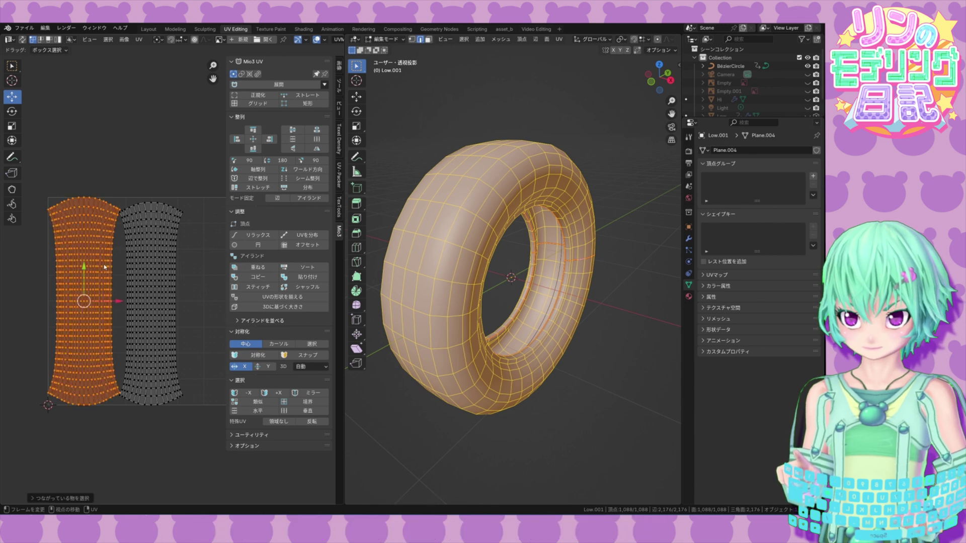
{"action": "key", "text": "l"}
{"action": "left_click", "coordinate": [254, 103]}
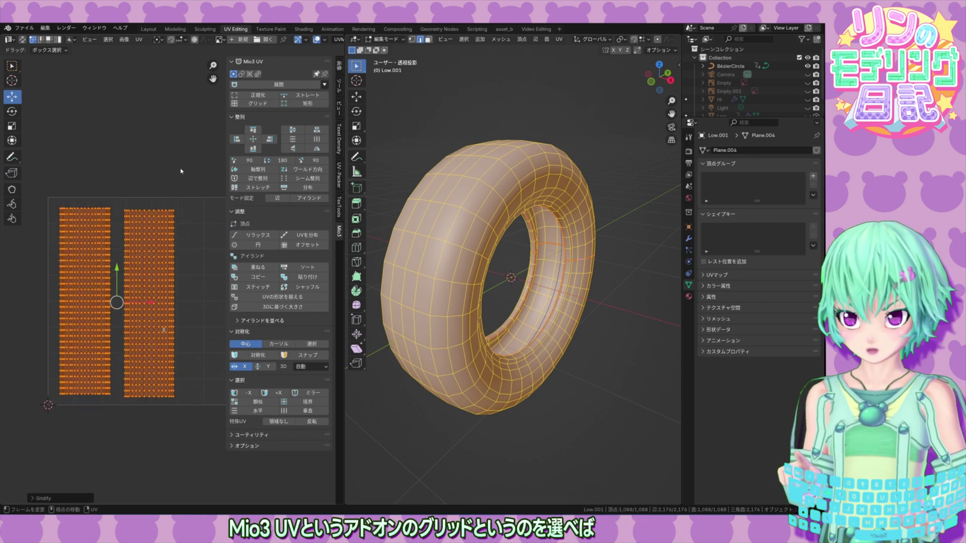
Step: Move the second UV island up level with the first, and normalize both islands together to fill the UV space
{"action": "middle_click_drag", "start_coordinate": [197, 259], "coordinate": [176, 262]}
{"action": "left_click", "coordinate": [140, 252]}
{"action": "key", "text": "l"}
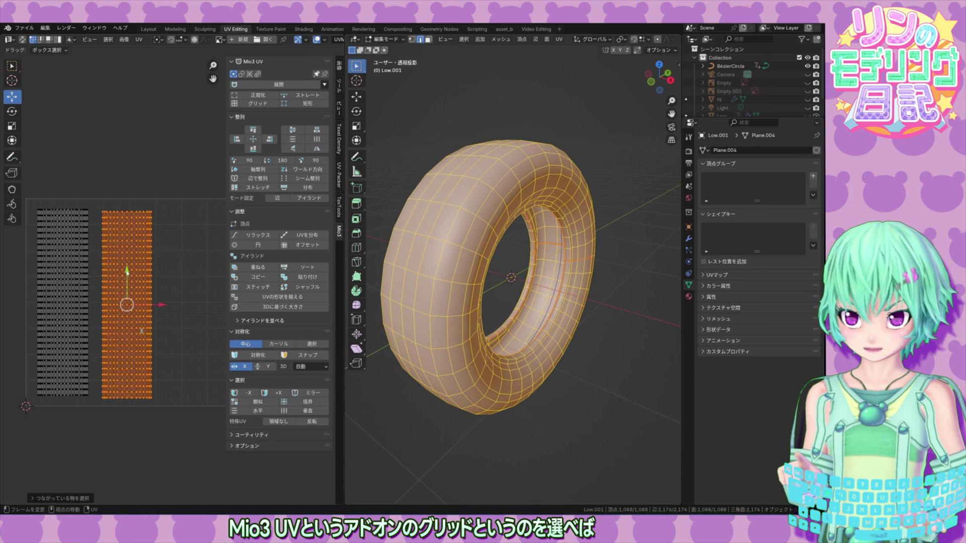
{"action": "left_click_drag", "start_coordinate": [127, 269], "coordinate": [128, 266]}
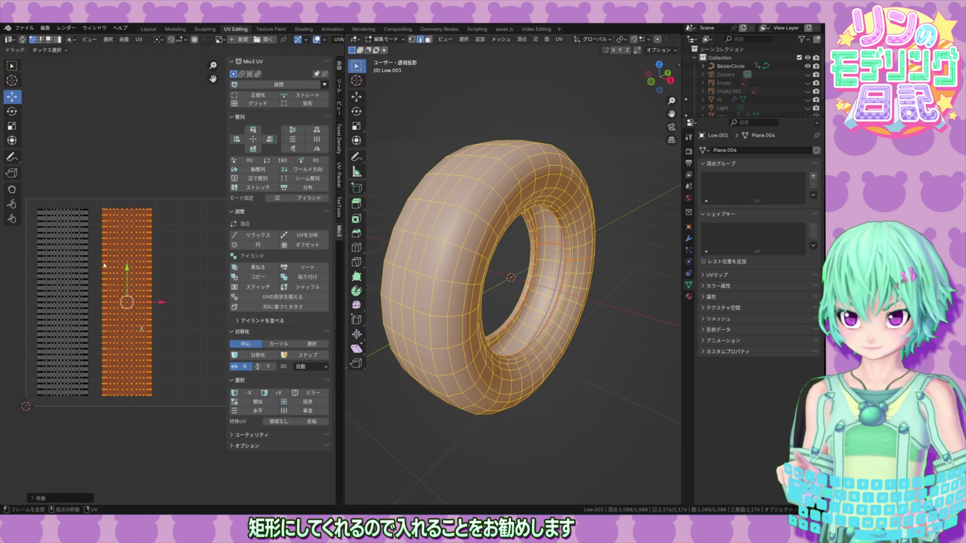
{"action": "key", "text": "l"}
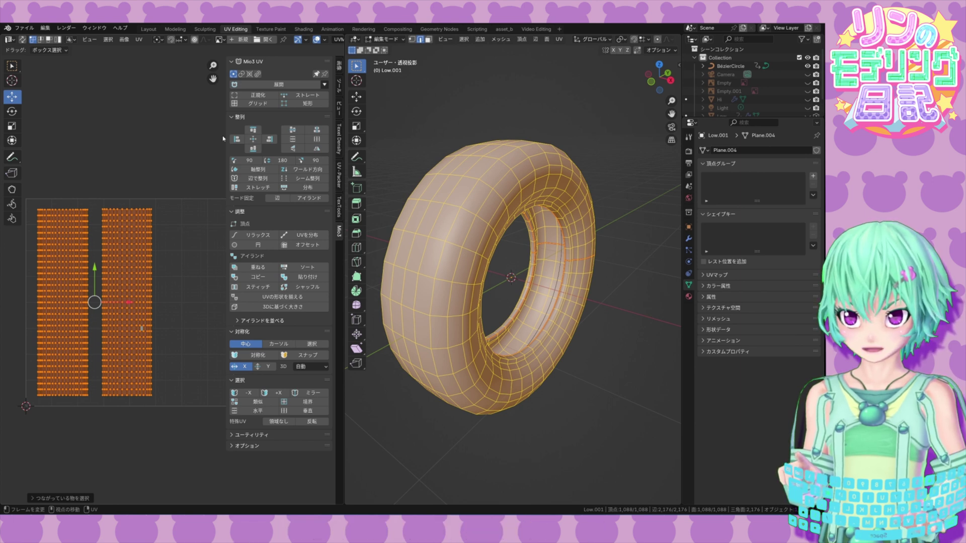
{"action": "left_click", "coordinate": [257, 95]}
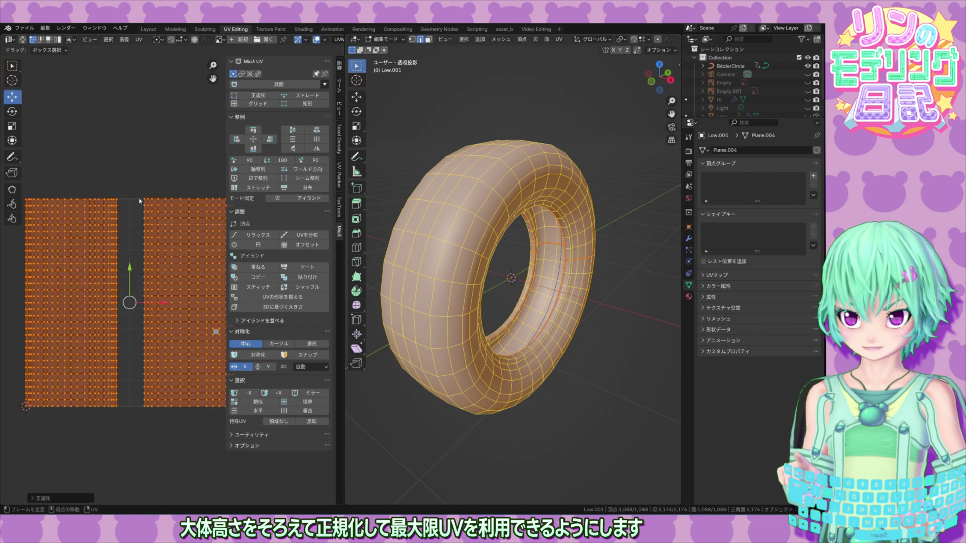
{"action": "scroll", "coordinate": [140, 201], "scroll_direction": "down", "scroll_amount": 2}
{"action": "left_click", "coordinate": [120, 202]}
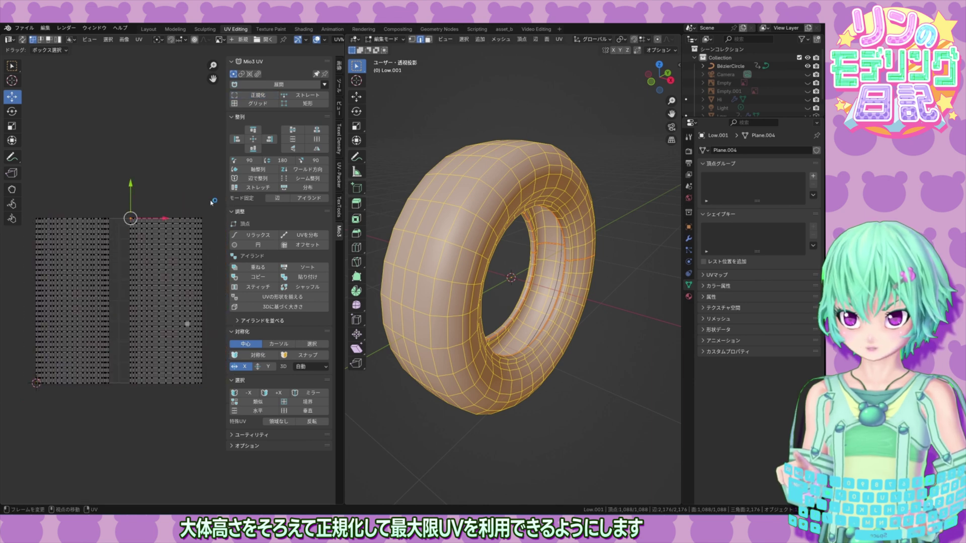
{"action": "left_click", "coordinate": [201, 218]}
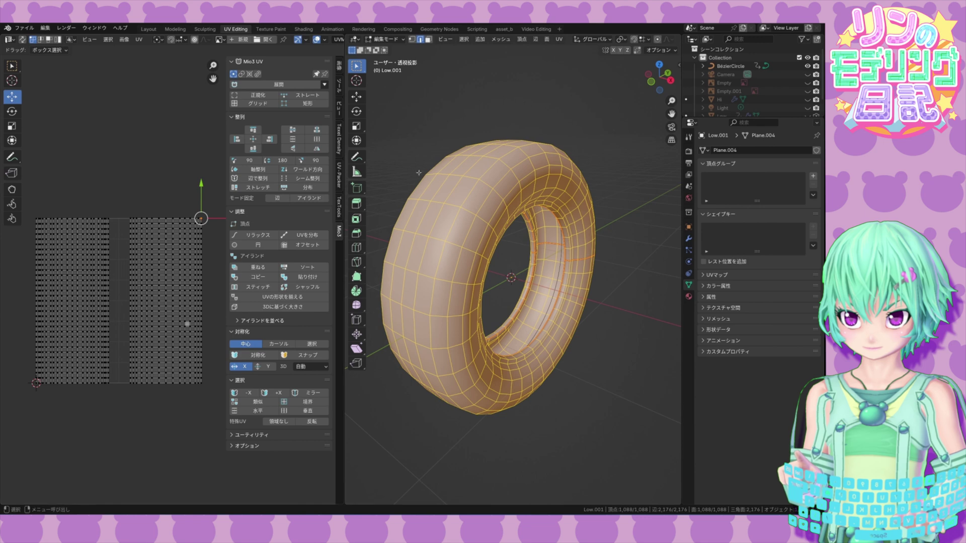
Step: Switch to the Layout workspace, unhide the Hi object and check its Subdivision modifier and tread
{"action": "left_click", "coordinate": [149, 29]}
{"action": "scroll", "coordinate": [526, 233], "scroll_direction": "down", "scroll_amount": 4}
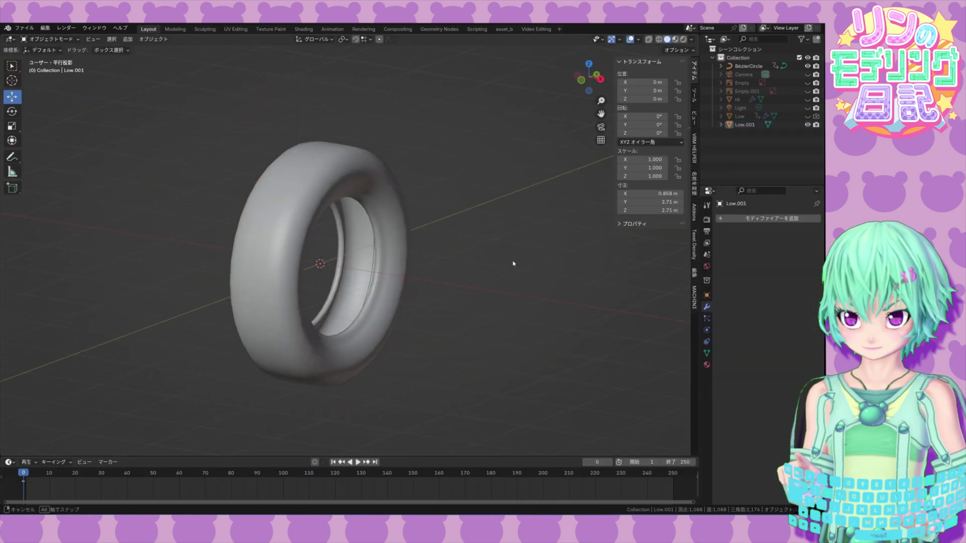
{"action": "left_click", "coordinate": [739, 100]}
{"action": "left_click", "coordinate": [808, 99]}
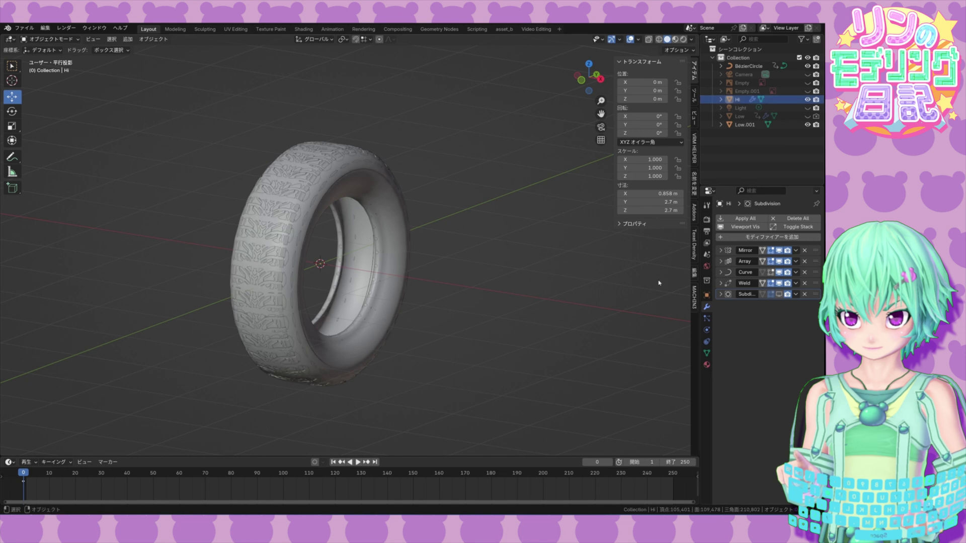
{"action": "left_click_drag", "start_coordinate": [670, 311], "coordinate": [658, 313], "text": "alt"}
{"action": "left_click", "coordinate": [720, 295]}
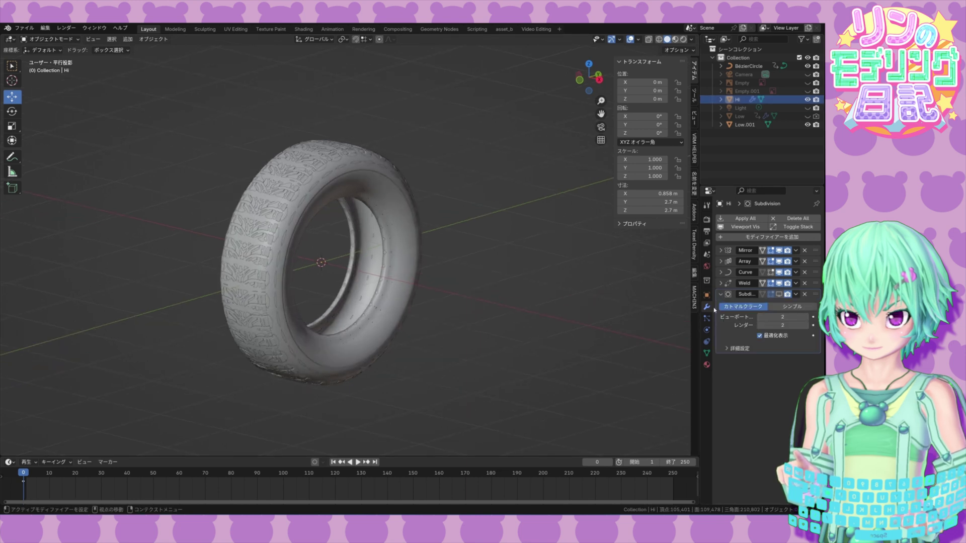
{"action": "left_click", "coordinate": [721, 294]}
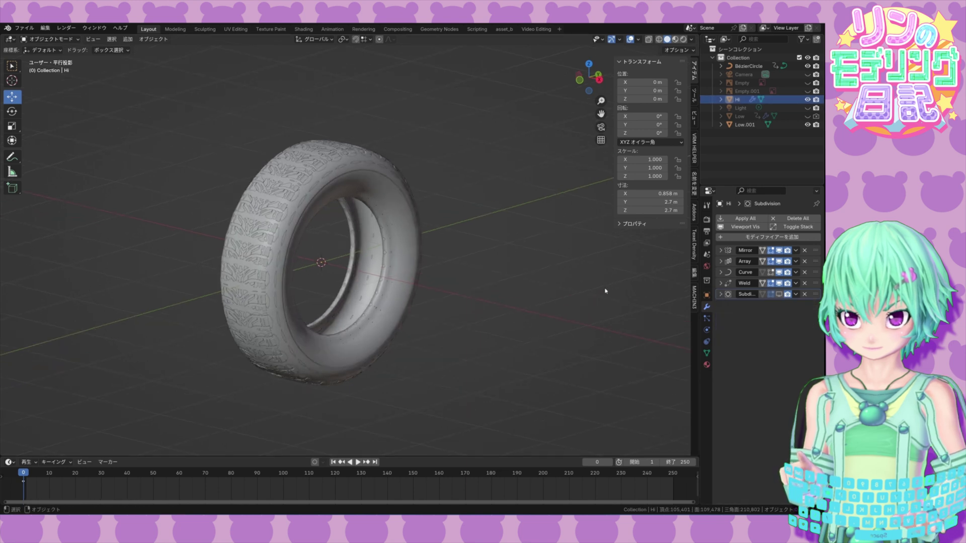
{"action": "mouse_move", "coordinate": [474, 278]}
{"action": "middle_mouse_down"}
{"action": "mouse_move", "coordinate": [485, 281]}
{"action": "mouse_move", "coordinate": [476, 269]}
{"action": "middle_mouse_up"}
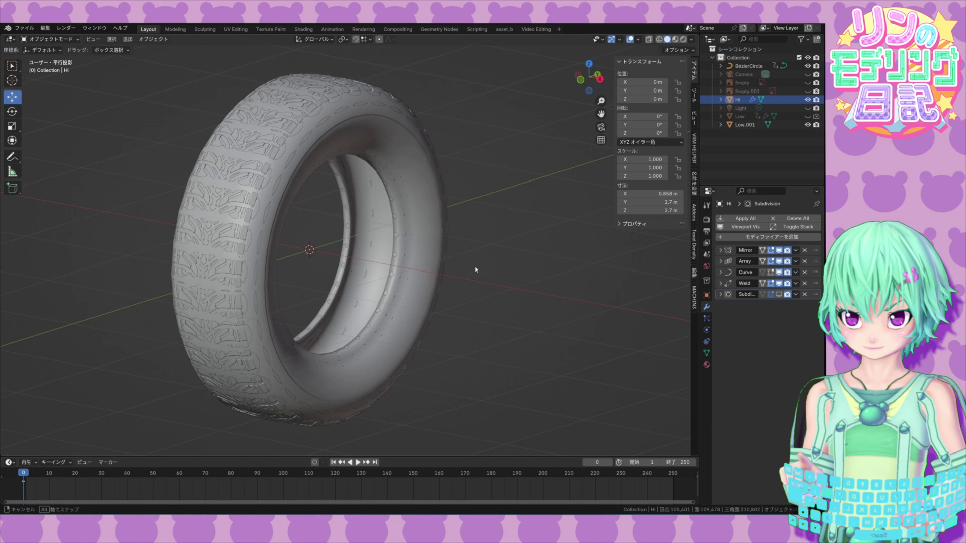
Step: In the Shading workspace, set the Principled BSDF of Low.001's material to a black base color and 0.288 roughness
{"action": "left_click", "coordinate": [745, 125]}
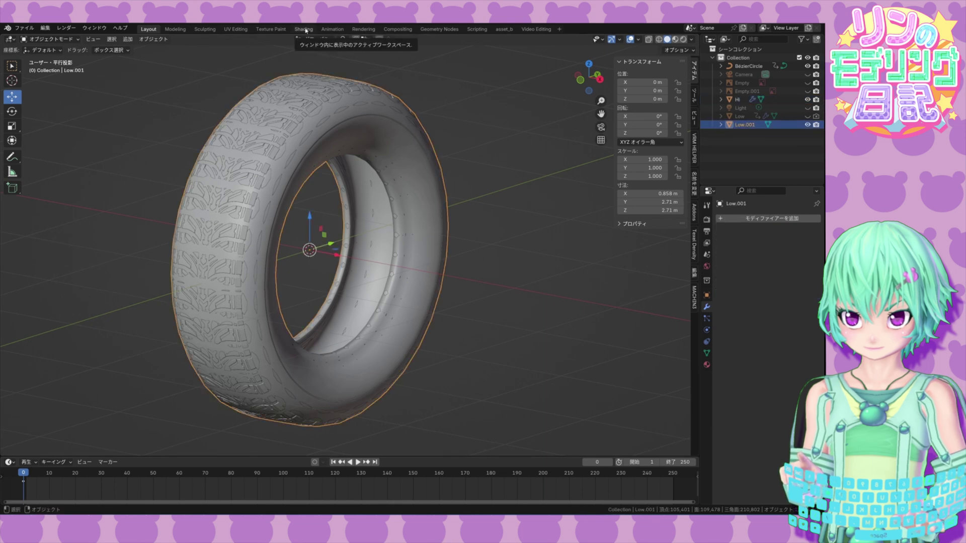
{"action": "left_click", "coordinate": [305, 29]}
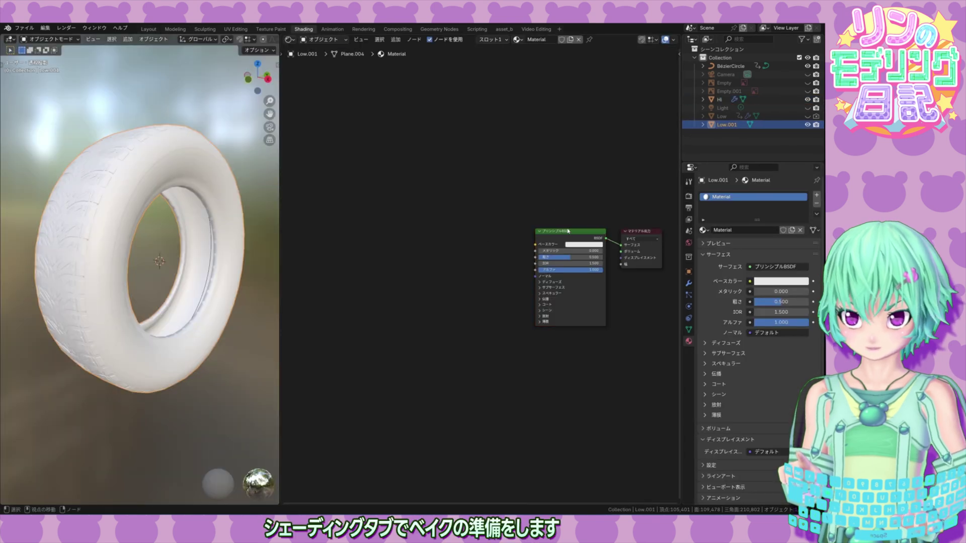
{"action": "left_click_drag", "start_coordinate": [568, 232], "coordinate": [558, 230]}
{"action": "left_click", "coordinate": [573, 244]}
{"action": "left_click_drag", "start_coordinate": [608, 177], "coordinate": [608, 203]}
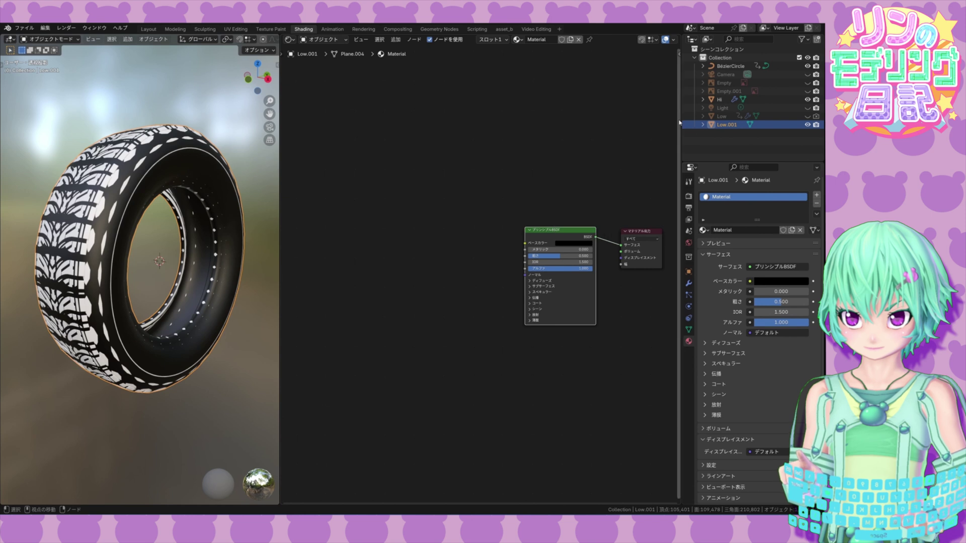
{"action": "left_click_drag", "start_coordinate": [564, 257], "coordinate": [551, 256]}
{"action": "left_click", "coordinate": [607, 205]}
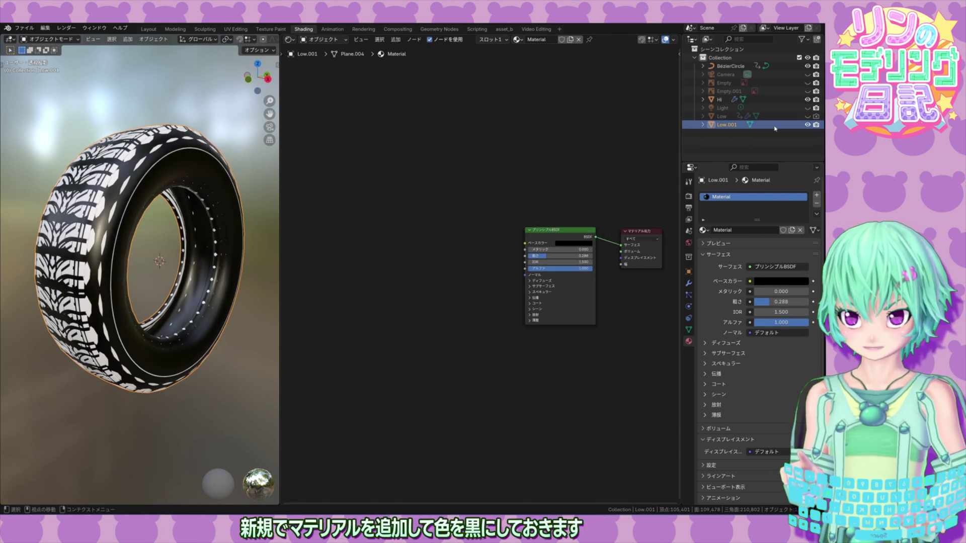
{"action": "left_click", "coordinate": [808, 100]}
{"action": "left_click", "coordinate": [808, 100]}
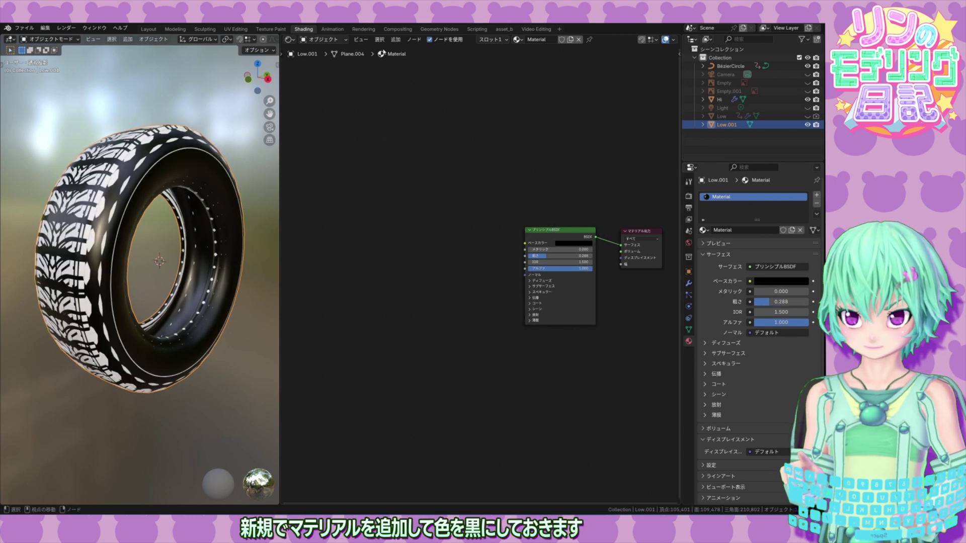
Step: Add an Image Texture node to the material with a new 4096 x 4096 px image named Normal, without alpha
{"action": "left_click", "coordinate": [395, 39]}
{"action": "mouse_move", "coordinate": [413, 93]}
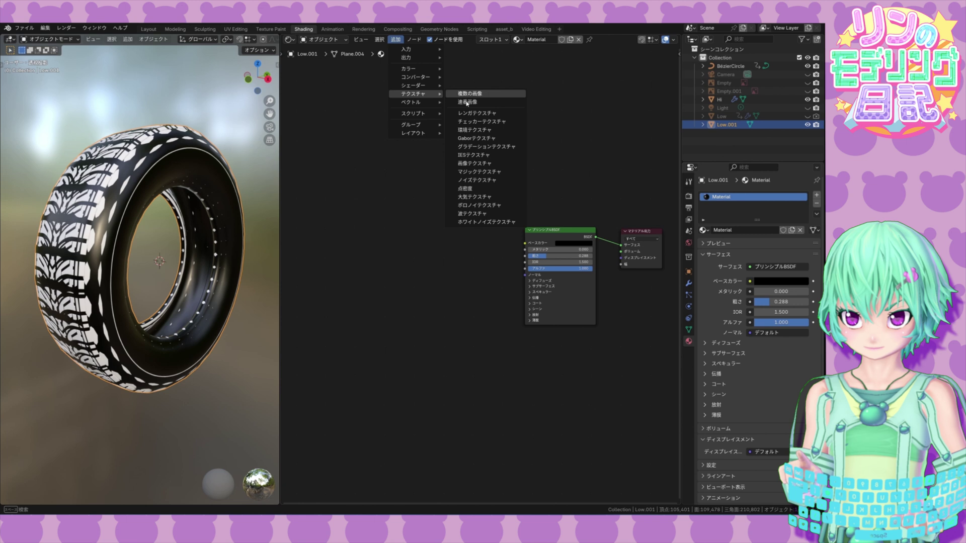
{"action": "left_click", "coordinate": [482, 167]}
{"action": "left_click", "coordinate": [377, 211]}
{"action": "left_click", "coordinate": [385, 224]}
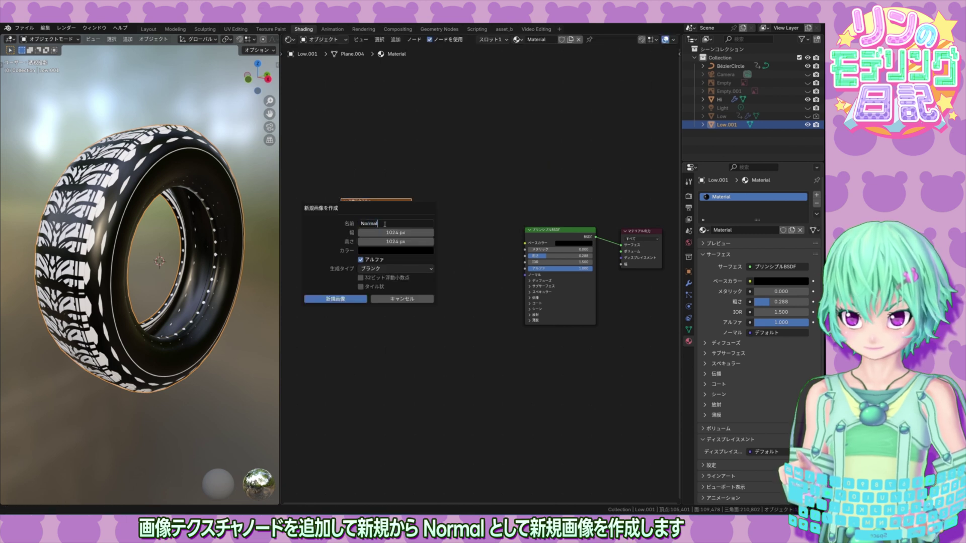
{"action": "left_click", "coordinate": [395, 234]}
{"action": "type", "text": "4096"}
{"action": "left_click", "coordinate": [387, 243]}
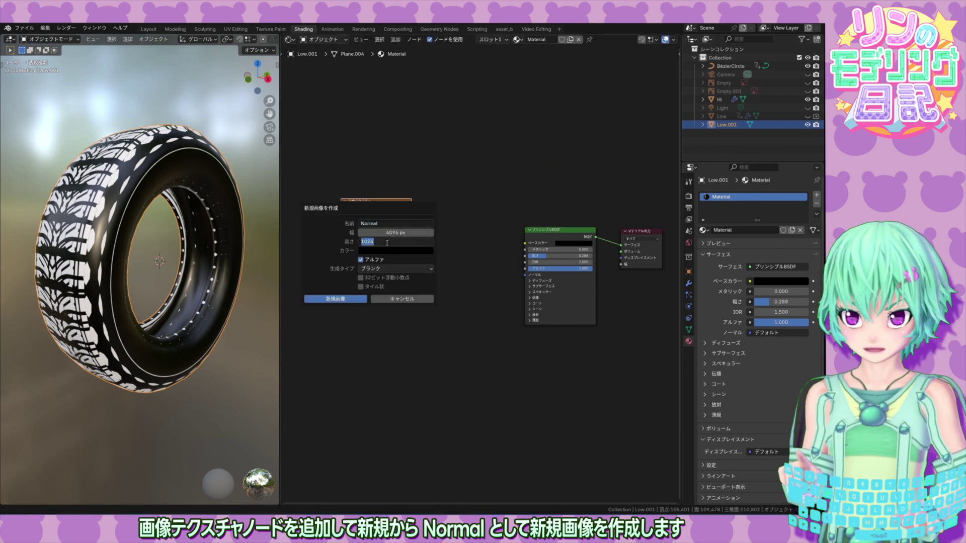
{"action": "type", "text": "4096"}
{"action": "key", "text": "Return"}
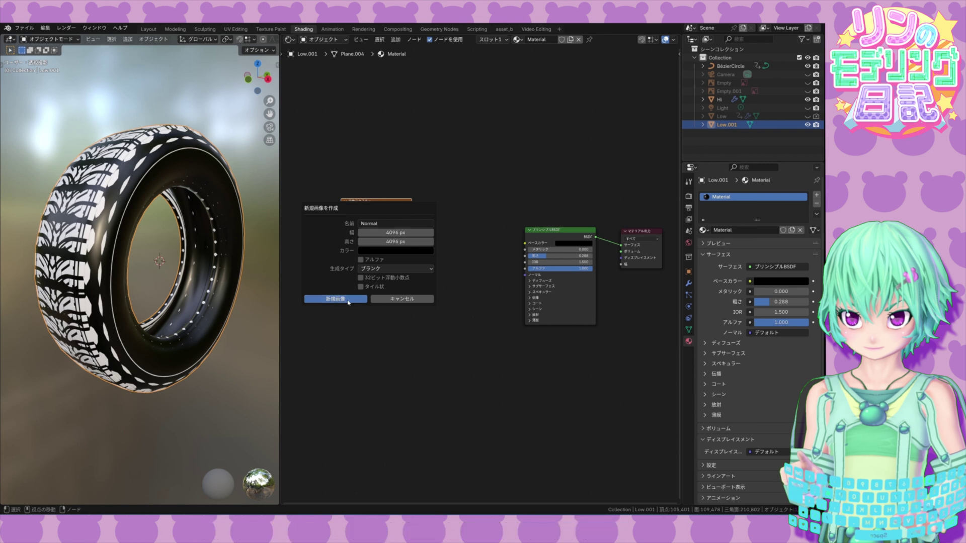
{"action": "left_click", "coordinate": [355, 300]}
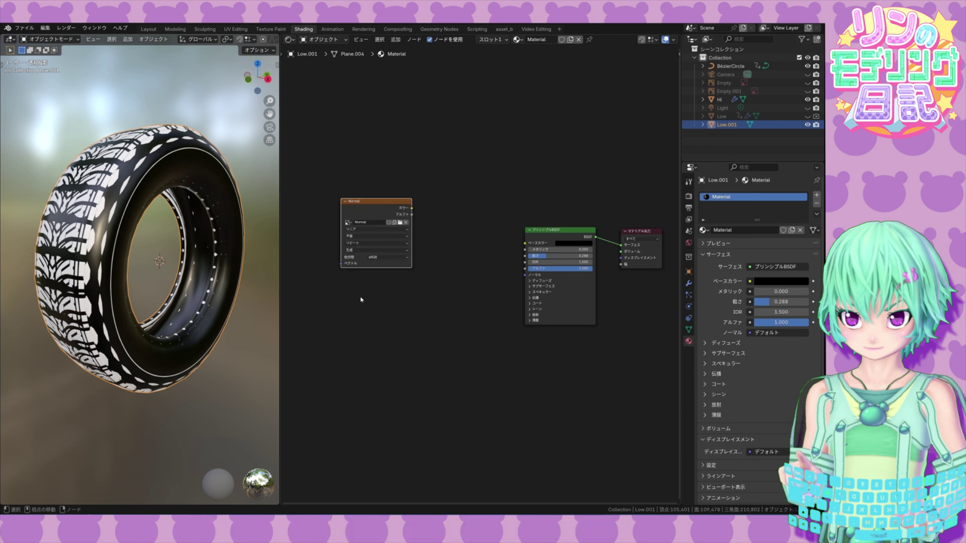
Step: Select Hi with Low.001 as the active object, and bake the Normal type from selected to active
{"action": "left_click", "coordinate": [721, 100]}
{"action": "left_click", "coordinate": [728, 125], "text": "shift"}
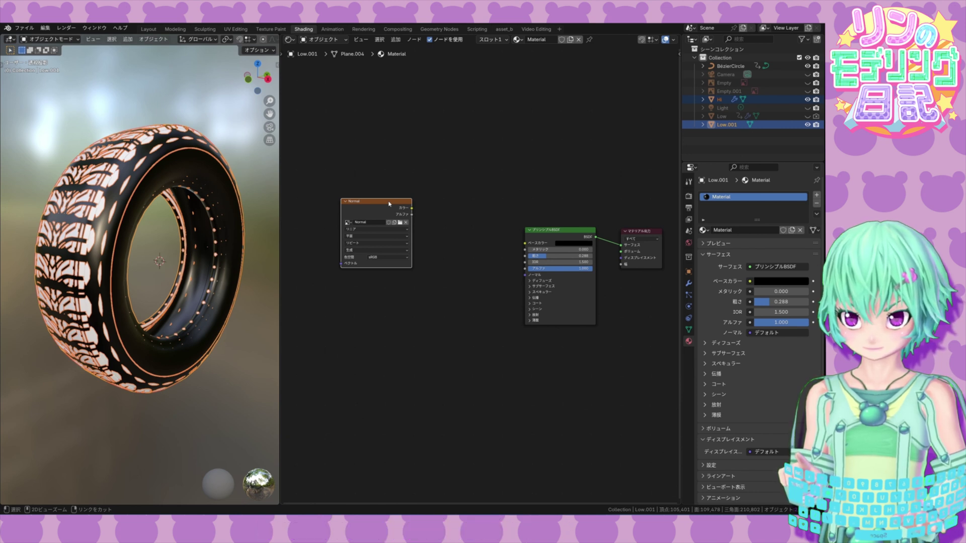
{"action": "left_click", "coordinate": [689, 196]}
{"action": "scroll", "coordinate": [744, 302], "scroll_direction": "down", "scroll_amount": 10}
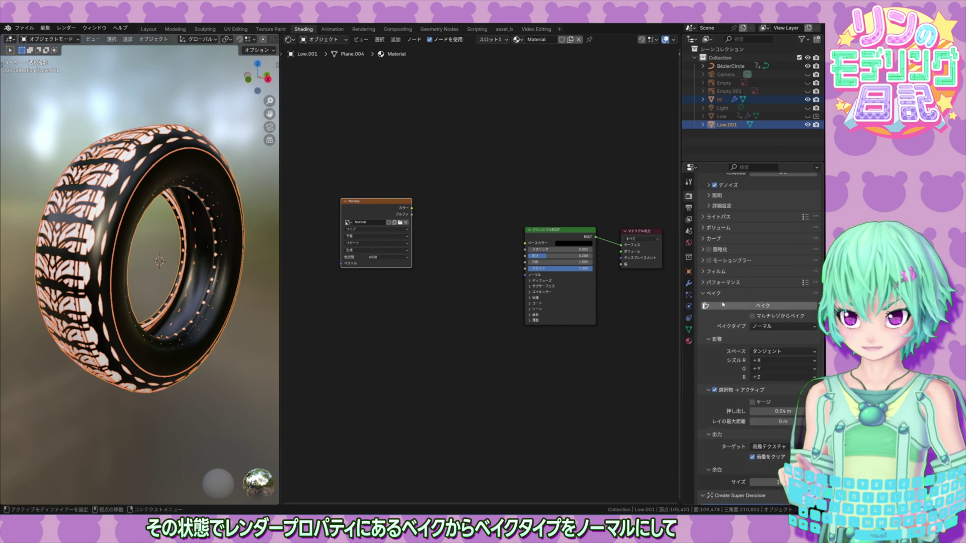
{"action": "left_click", "coordinate": [782, 326]}
{"action": "left_click", "coordinate": [743, 372]}
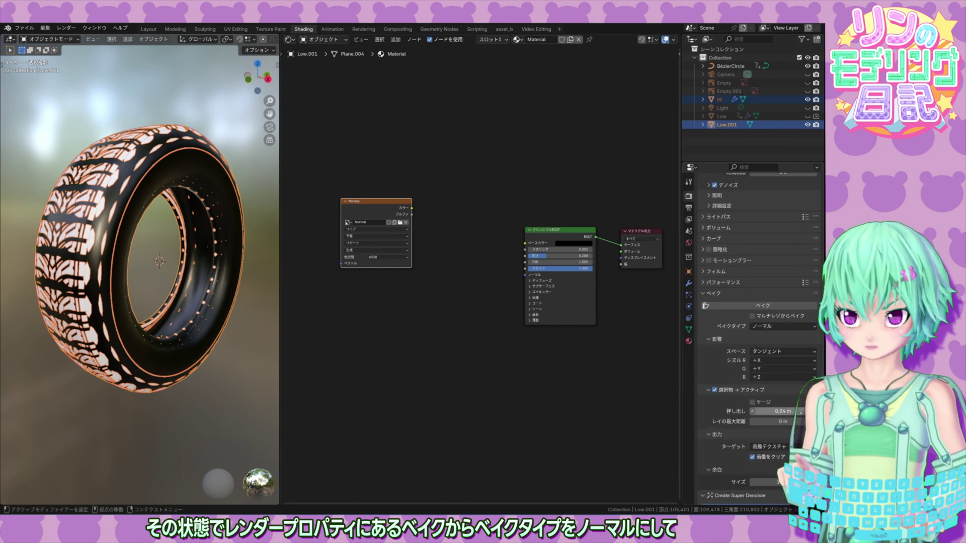
{"action": "left_click", "coordinate": [748, 307]}
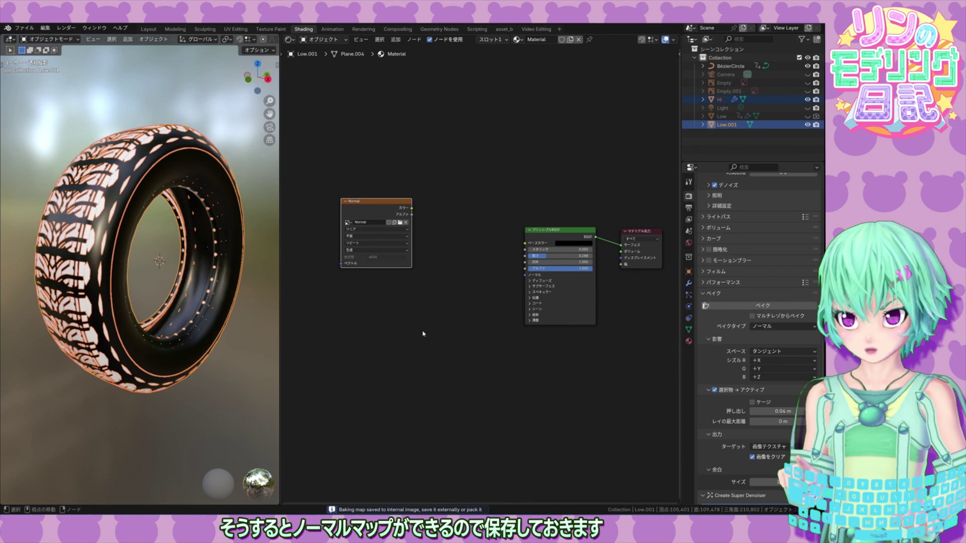
Step: Switch to the UV Editing workspace and save the baked image to disk as Normal.png
{"action": "left_click", "coordinate": [381, 336]}
{"action": "left_click", "coordinate": [236, 29]}
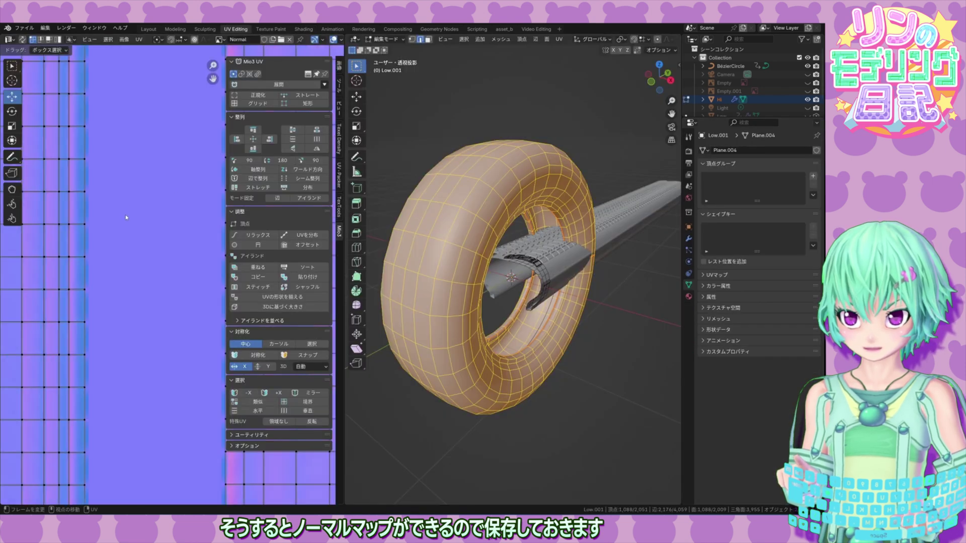
{"action": "scroll", "coordinate": [129, 228], "scroll_direction": "up", "scroll_amount": 2}
{"action": "left_click", "coordinate": [124, 39]}
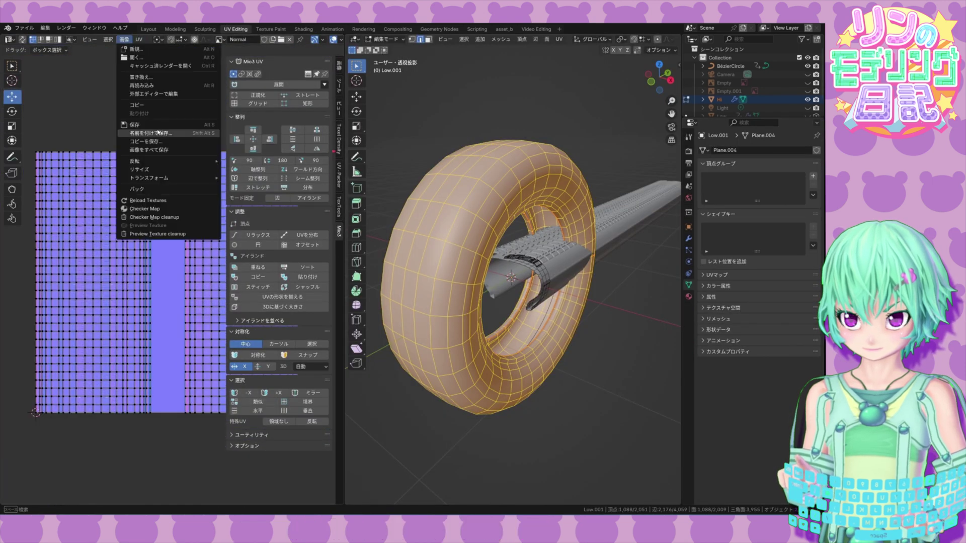
{"action": "left_click", "coordinate": [151, 133]}
{"action": "left_click", "coordinate": [500, 354]}
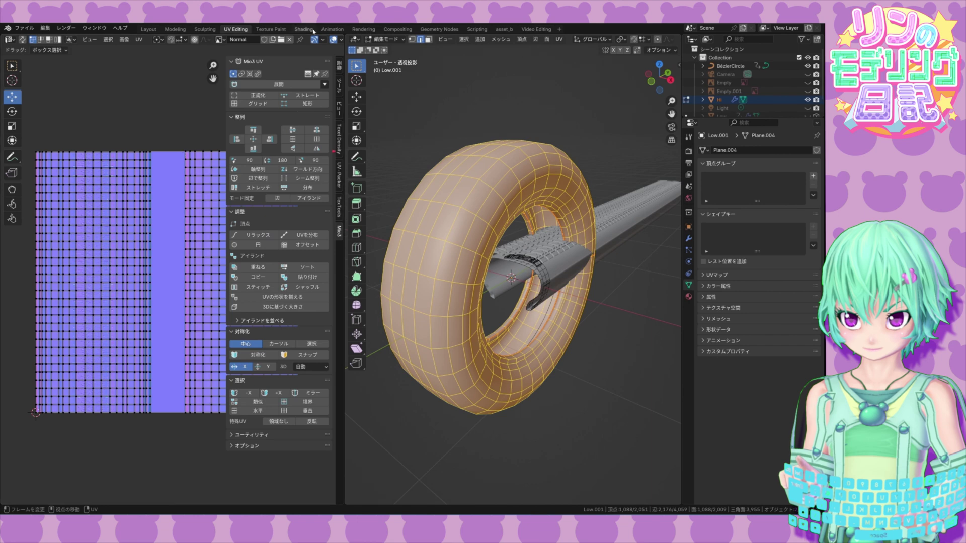
Step: In the Shading workspace, add a texture setup to the Principled BSDF, disconnect it from the base color, and load Normal.png into it
{"action": "left_click", "coordinate": [303, 29]}
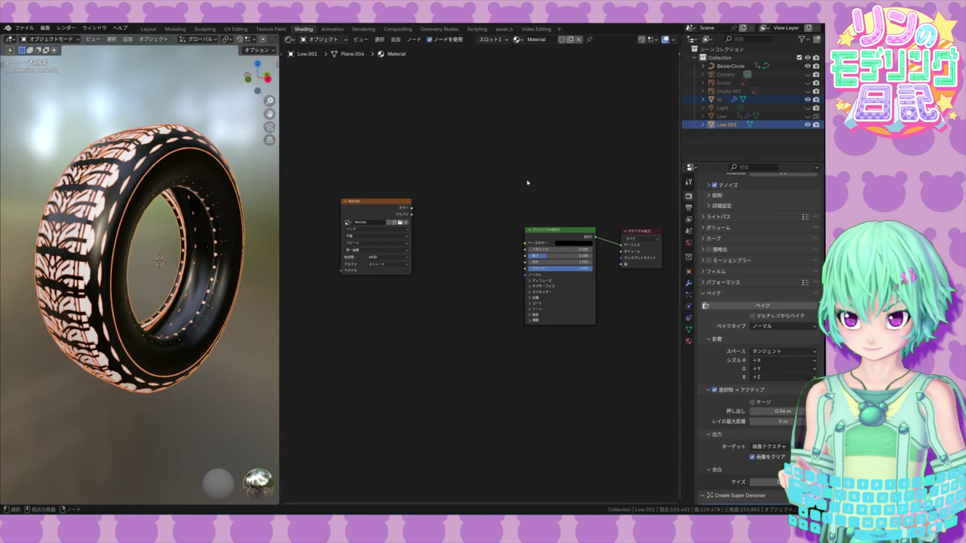
{"action": "left_click", "coordinate": [564, 230]}
{"action": "key", "text": "ctrl+t"}
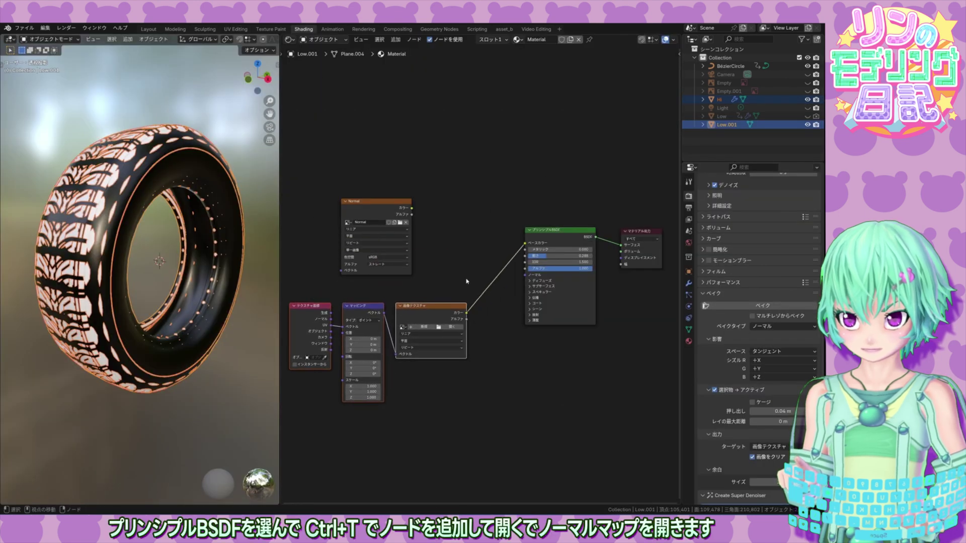
{"action": "left_click_drag", "start_coordinate": [524, 244], "coordinate": [496, 274]}
{"action": "left_click", "coordinate": [445, 327]}
{"action": "left_click", "coordinate": [498, 232]}
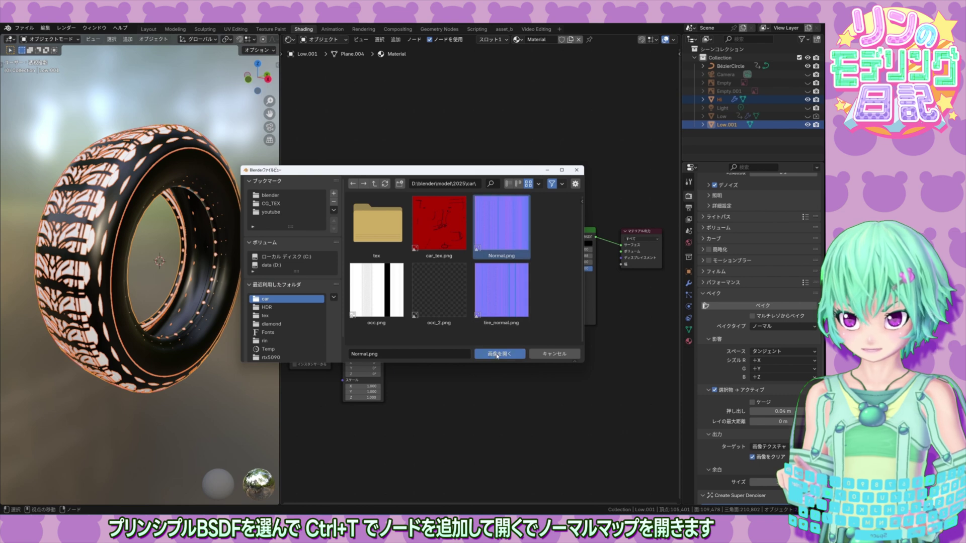
{"action": "left_click", "coordinate": [499, 353]}
Step: Move the new texture nodes away from the shader and link the image color through a new Normal Map node to the Principled BSDF's normal
{"action": "left_click", "coordinate": [417, 306]}
{"action": "left_click", "coordinate": [364, 306], "text": "shift"}
{"action": "left_click", "coordinate": [320, 307], "text": "shift"}
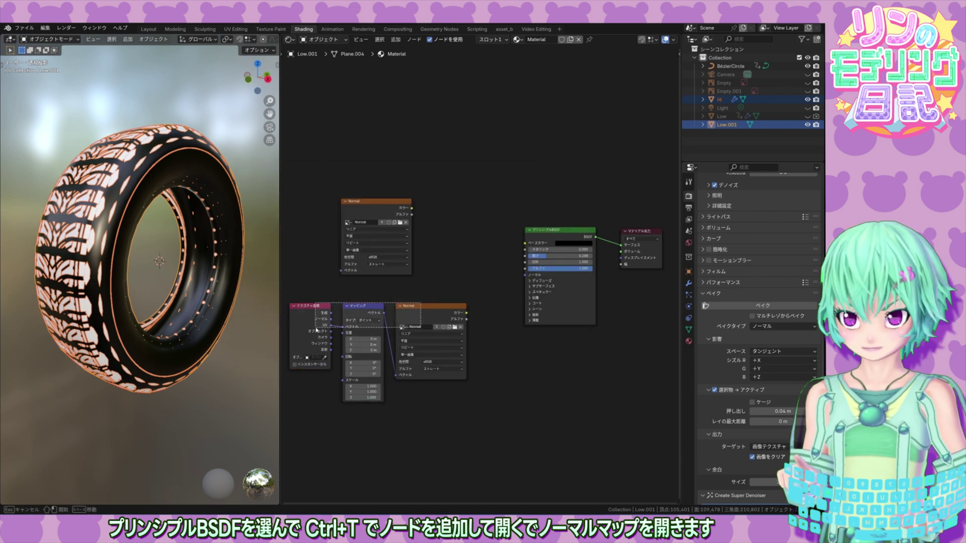
{"action": "left_click_drag", "start_coordinate": [416, 307], "coordinate": [356, 313]}
{"action": "left_click", "coordinate": [437, 279]}
{"action": "left_click", "coordinate": [396, 39]}
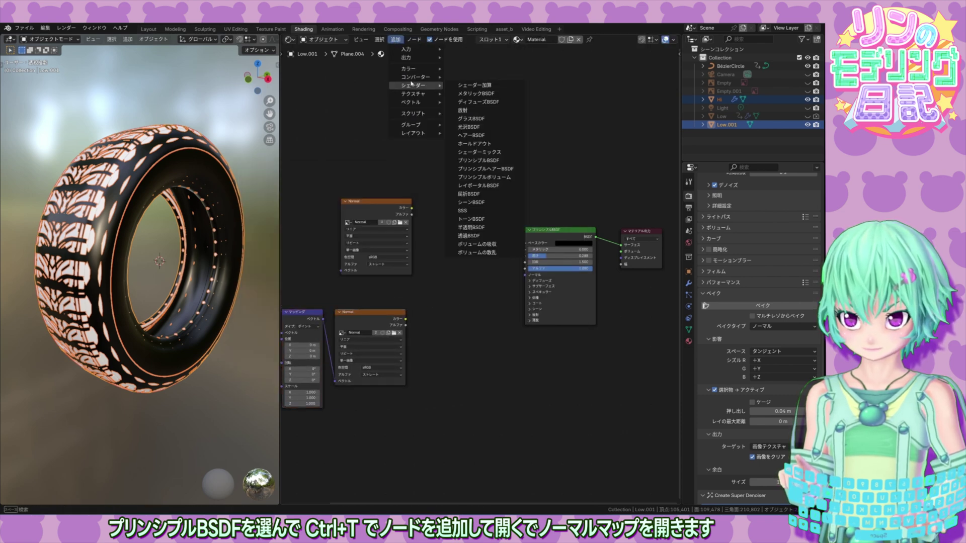
{"action": "mouse_move", "coordinate": [411, 102]}
{"action": "left_click", "coordinate": [472, 135]}
{"action": "left_click", "coordinate": [450, 313]}
{"action": "left_click_drag", "start_coordinate": [405, 319], "coordinate": [441, 346]}
{"action": "left_click_drag", "start_coordinate": [486, 319], "coordinate": [525, 275]}
Step: Hide the Hi object, raise the Normal Map node's strength, and set the normal image's color space to Non-Color
{"action": "left_click", "coordinate": [808, 99]}
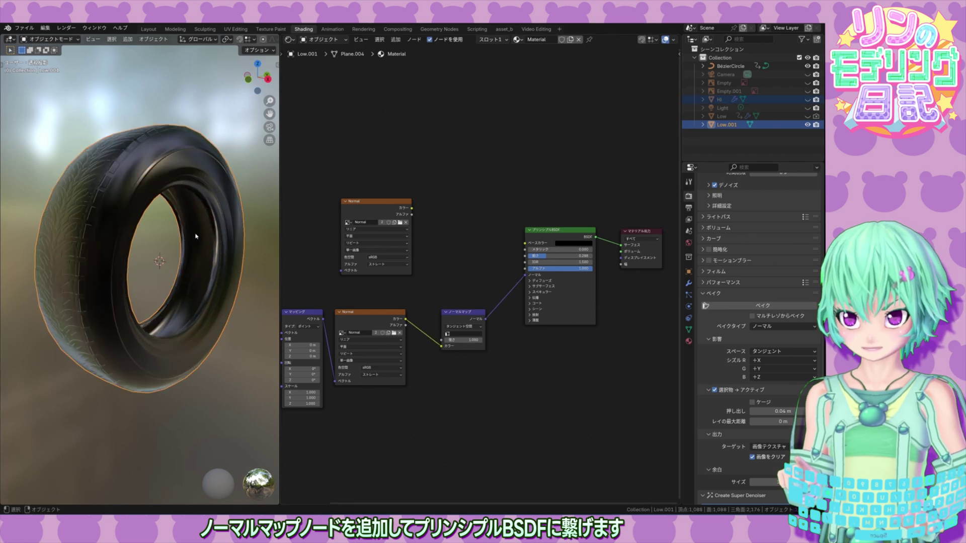
{"action": "middle_click_drag", "start_coordinate": [195, 234], "coordinate": [200, 238]}
{"action": "left_click_drag", "start_coordinate": [463, 340], "coordinate": [519, 340]}
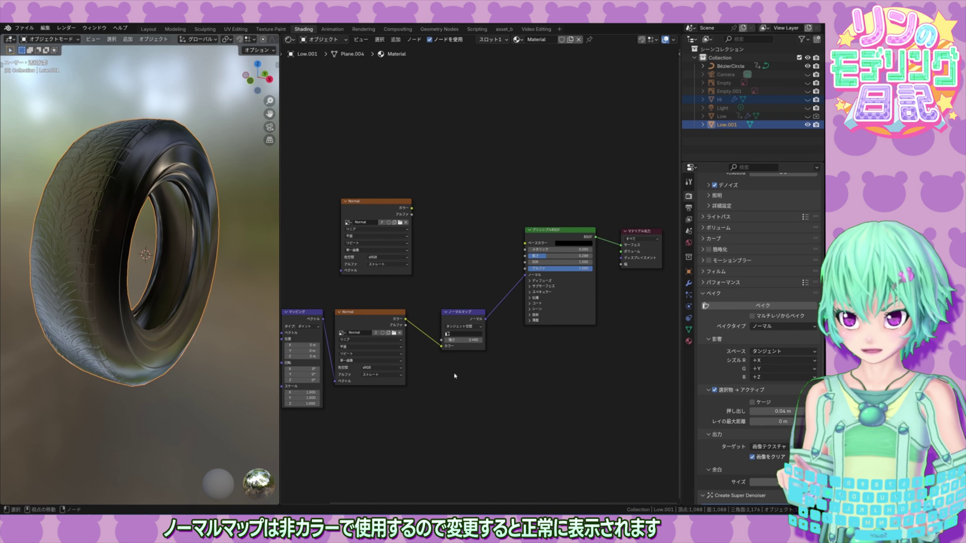
{"action": "left_click", "coordinate": [382, 368]}
{"action": "left_click", "coordinate": [453, 414]}
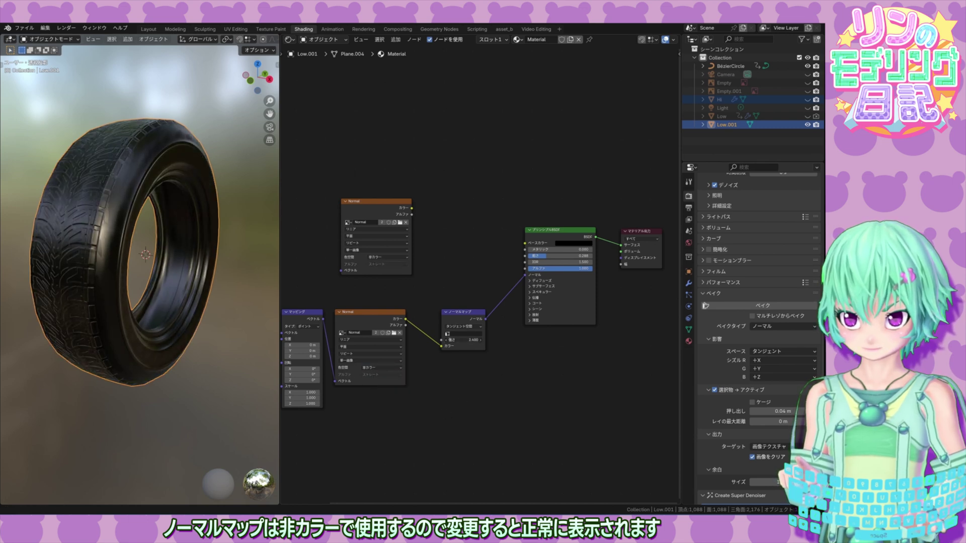
Step: Set the Normal Map strength to about 3 and the Principled BSDF roughness to about 0.41
{"action": "left_click_drag", "start_coordinate": [464, 341], "coordinate": [470, 340]}
{"action": "middle_click_drag", "start_coordinate": [123, 345], "coordinate": [203, 319]}
{"action": "scroll", "coordinate": [183, 341], "scroll_direction": "up", "scroll_amount": 2}
{"action": "scroll", "coordinate": [197, 349], "scroll_direction": "down", "scroll_amount": 3}
{"action": "left_click_drag", "start_coordinate": [544, 256], "coordinate": [554, 256]}
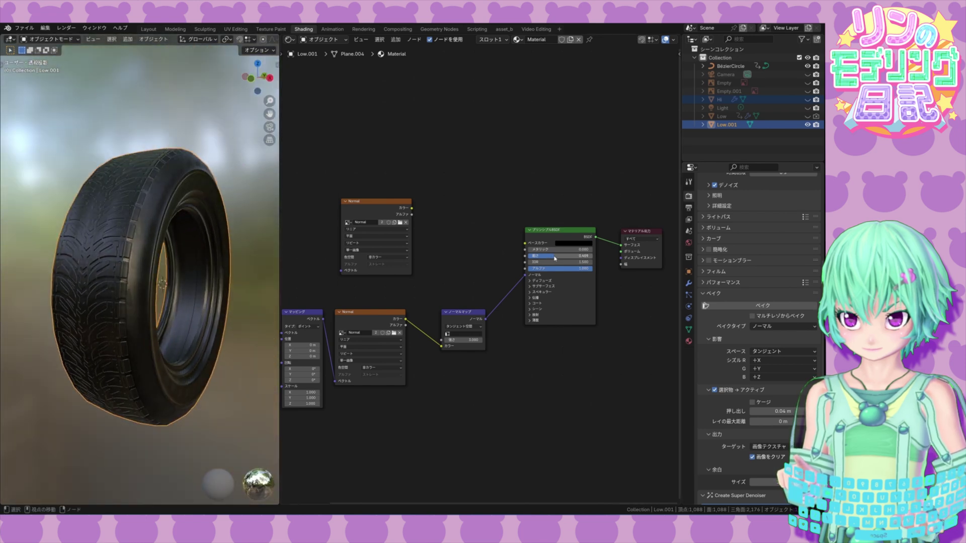
{"action": "mouse_move", "coordinate": [218, 360]}
{"action": "middle_mouse_down"}
{"action": "mouse_move", "coordinate": [199, 362]}
{"action": "mouse_move", "coordinate": [213, 360]}
{"action": "middle_mouse_up"}
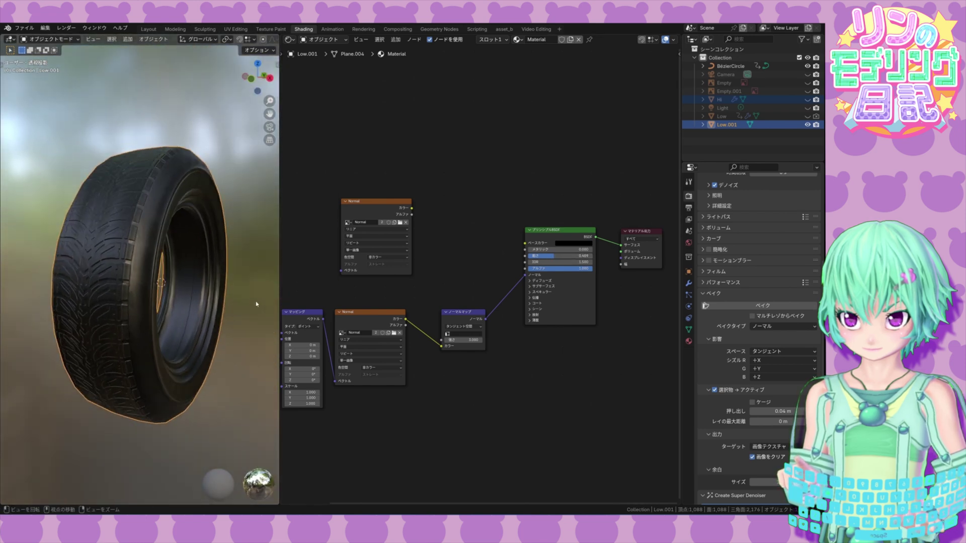
Step: In the Layout workspace, switch to Material Preview shading, unhide Hi, and move Low.001 along X beside it
{"action": "left_click", "coordinate": [148, 31]}
{"action": "left_click", "coordinate": [675, 40]}
{"action": "scroll", "coordinate": [388, 257], "scroll_direction": "down", "scroll_amount": 2}
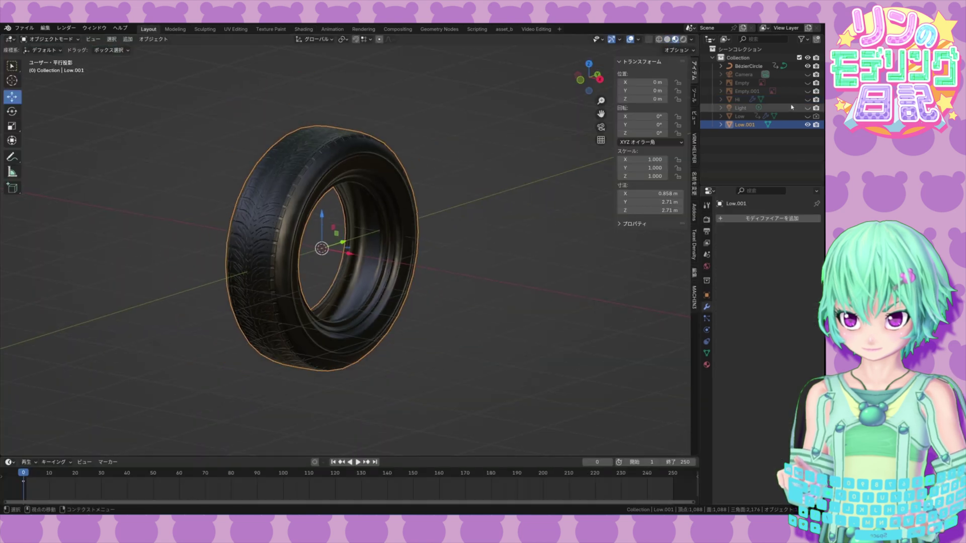
{"action": "left_click", "coordinate": [807, 100]}
{"action": "left_click_drag", "start_coordinate": [352, 255], "coordinate": [447, 273]}
Step: Give the Hi tire a new material with a black base color and 0.412 roughness
{"action": "middle_click_drag", "start_coordinate": [330, 220], "coordinate": [346, 221]}
{"action": "left_click", "coordinate": [345, 221]}
{"action": "left_click", "coordinate": [707, 365]}
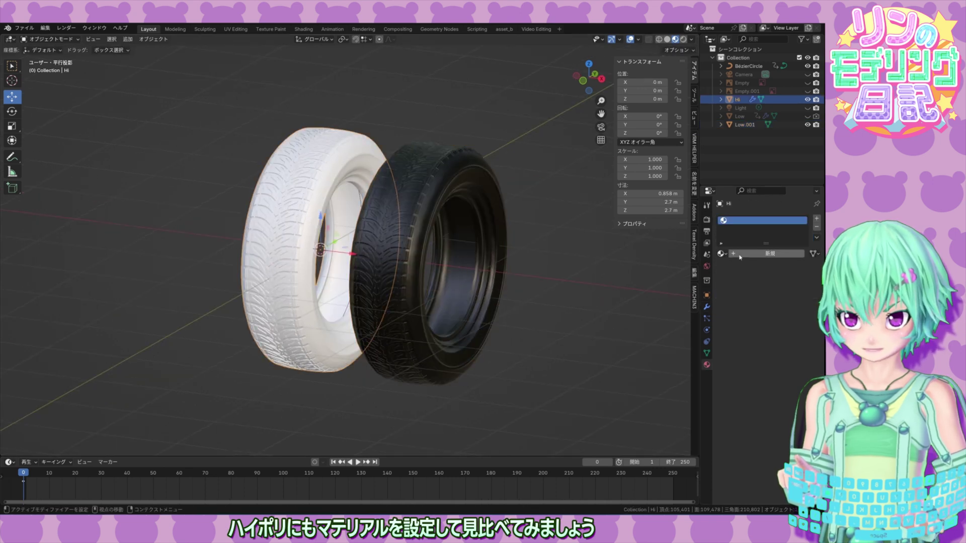
{"action": "left_click", "coordinate": [738, 255]}
{"action": "left_click", "coordinate": [781, 306]}
{"action": "left_click_drag", "start_coordinate": [802, 216], "coordinate": [802, 228]}
{"action": "left_click_drag", "start_coordinate": [787, 325], "coordinate": [783, 326]}
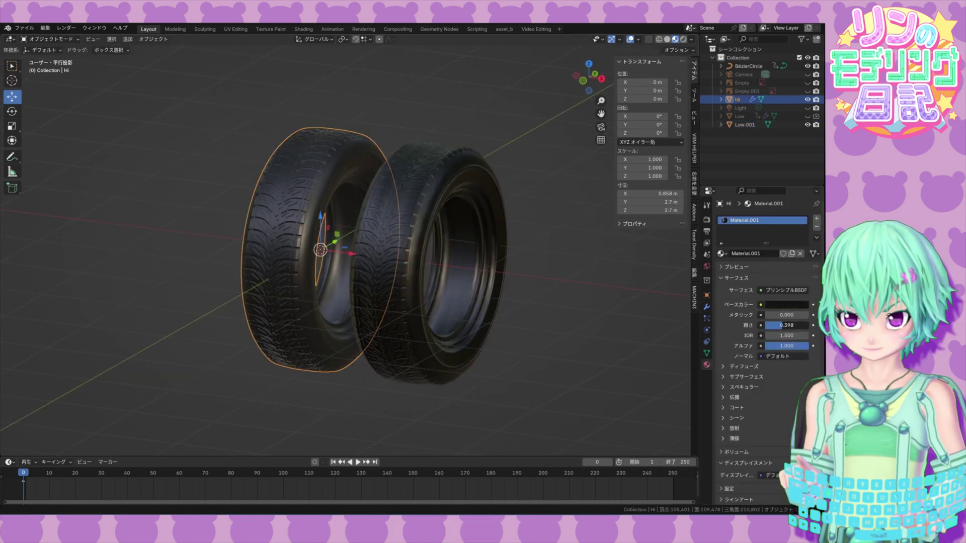
Step: Compare the tread of the high-poly and low-poly tires side by side up close
{"action": "left_click", "coordinate": [512, 272]}
{"action": "mouse_move", "coordinate": [502, 279]}
{"action": "middle_mouse_down"}
{"action": "mouse_move", "coordinate": [512, 272]}
{"action": "mouse_move", "coordinate": [492, 254]}
{"action": "mouse_move", "coordinate": [488, 262]}
{"action": "mouse_move", "coordinate": [489, 247]}
{"action": "mouse_move", "coordinate": [472, 276]}
{"action": "mouse_move", "coordinate": [499, 272]}
{"action": "middle_mouse_up"}
{"action": "scroll", "coordinate": [512, 273], "scroll_direction": "up", "scroll_amount": 3}
{"action": "scroll", "coordinate": [485, 266], "scroll_direction": "down", "scroll_amount": 1}
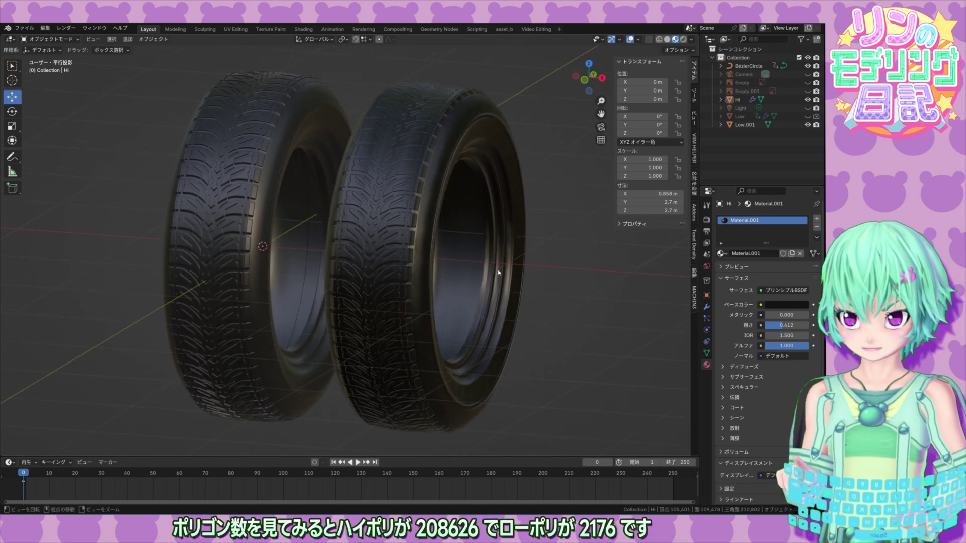
Step: Hide Low.001 and Hi in turn to check the polygon counts, and show both tires again
{"action": "left_click", "coordinate": [259, 204]}
{"action": "left_click", "coordinate": [807, 124]}
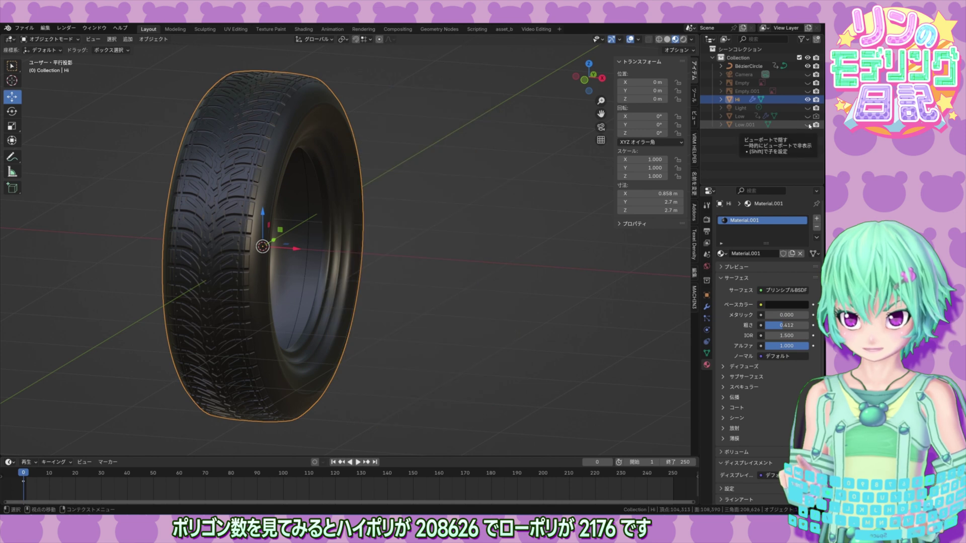
{"action": "left_click", "coordinate": [807, 99]}
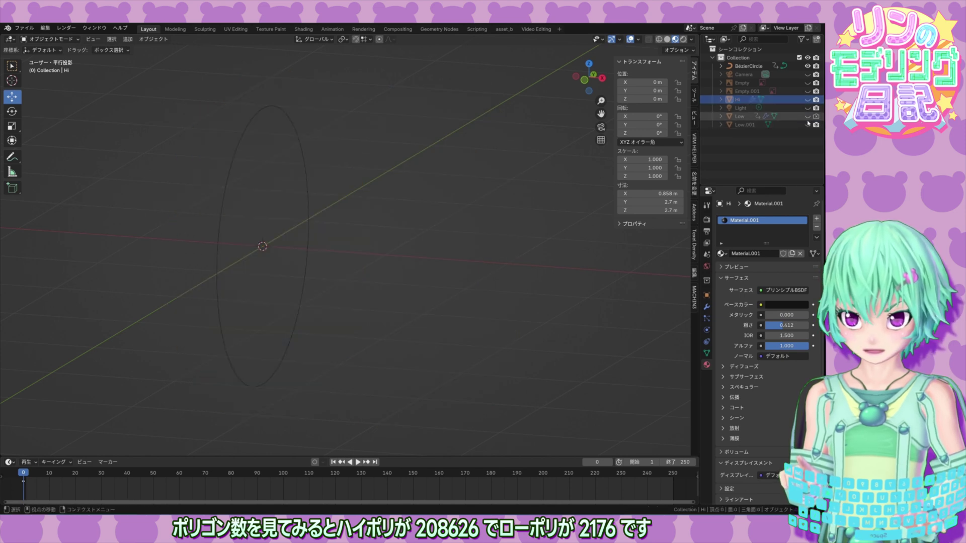
{"action": "left_click", "coordinate": [808, 125]}
{"action": "left_click", "coordinate": [807, 99]}
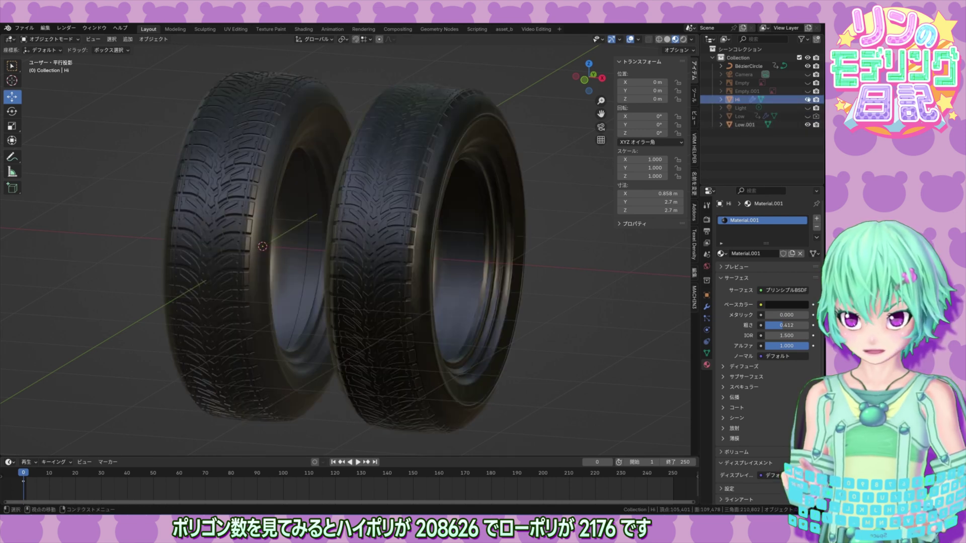
{"action": "mouse_move", "coordinate": [538, 317]}
{"action": "middle_mouse_down"}
{"action": "mouse_move", "coordinate": [558, 322]}
{"action": "mouse_move", "coordinate": [544, 336]}
{"action": "mouse_move", "coordinate": [566, 323]}
{"action": "mouse_move", "coordinate": [562, 305]}
{"action": "mouse_move", "coordinate": [520, 304]}
{"action": "mouse_move", "coordinate": [582, 304]}
{"action": "mouse_move", "coordinate": [524, 270]}
{"action": "mouse_move", "coordinate": [415, 276]}
{"action": "mouse_move", "coordinate": [442, 298]}
{"action": "mouse_move", "coordinate": [565, 304]}
{"action": "mouse_move", "coordinate": [544, 322]}
{"action": "middle_mouse_up"}
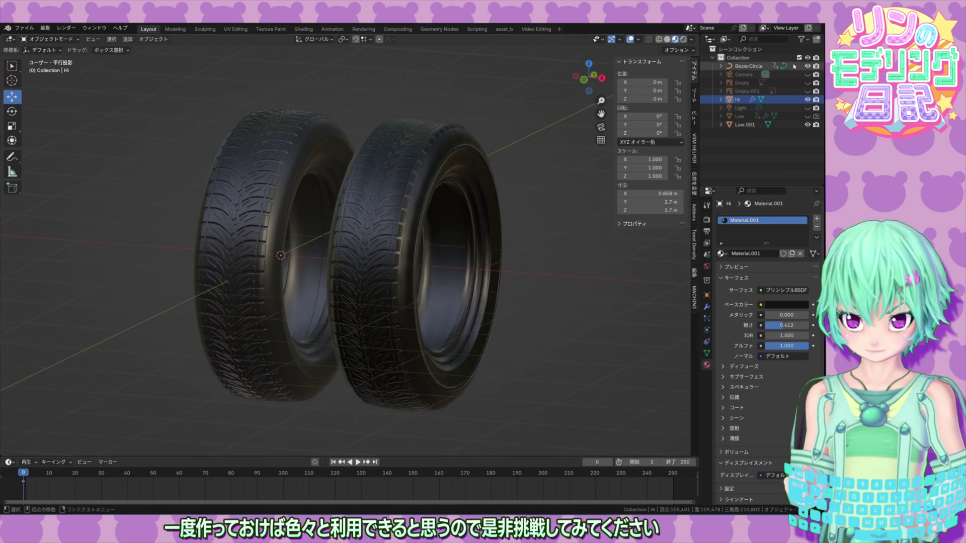
{"action": "middle_click_drag", "start_coordinate": [559, 322], "coordinate": [573, 325]}
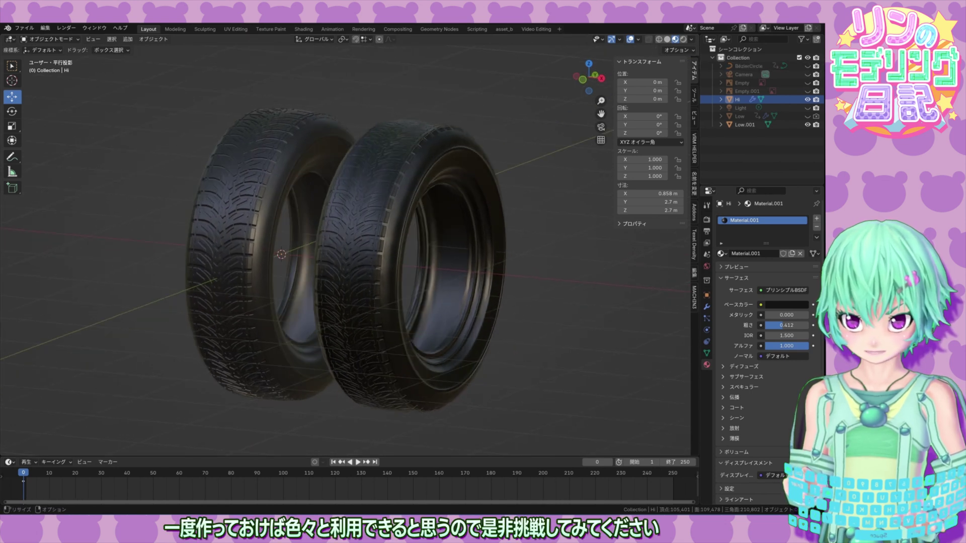